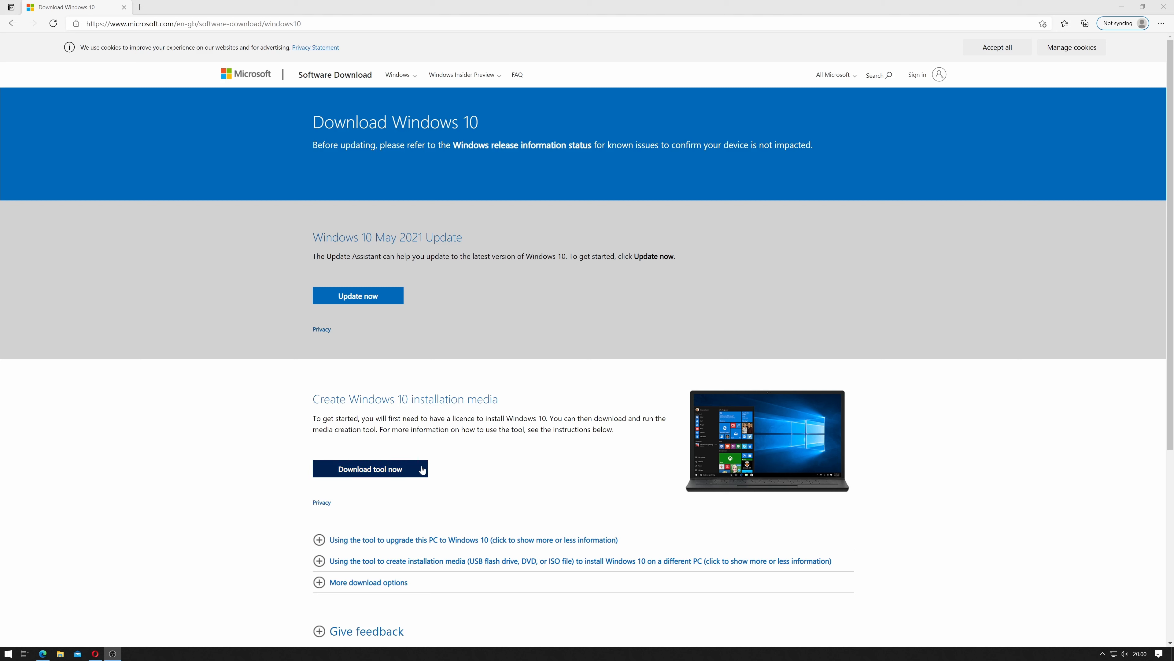
Download the Windows 10 media creation tool and launch MediaCreationTool21H1.exe from the Downloads folder.
click(401, 469)
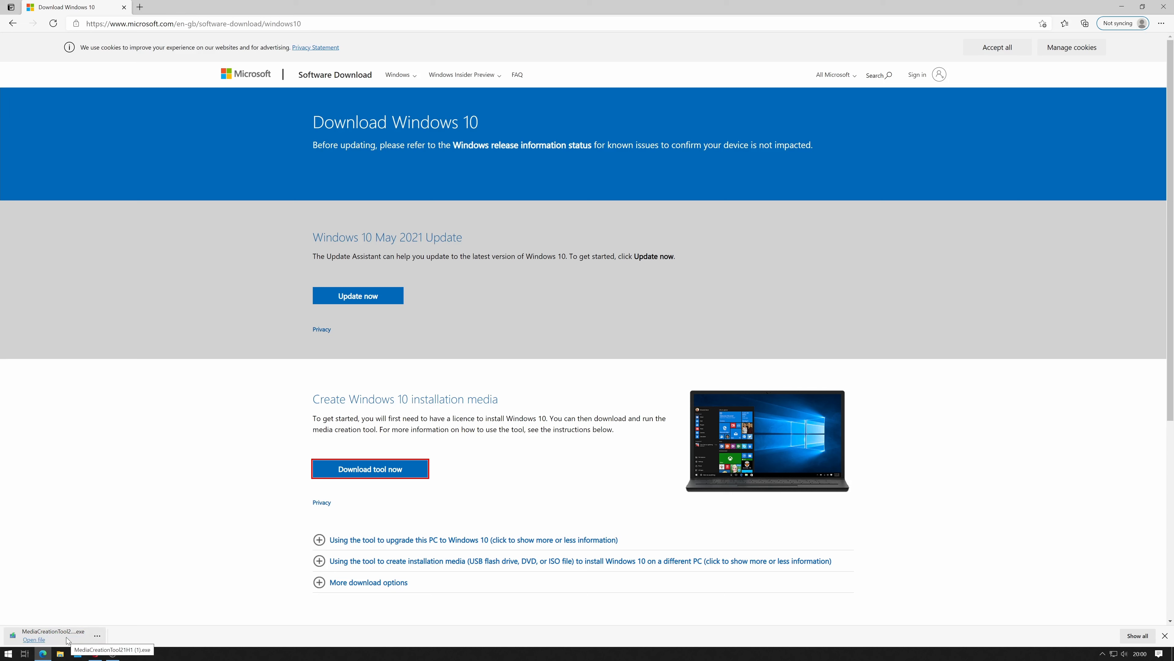
click(68, 641)
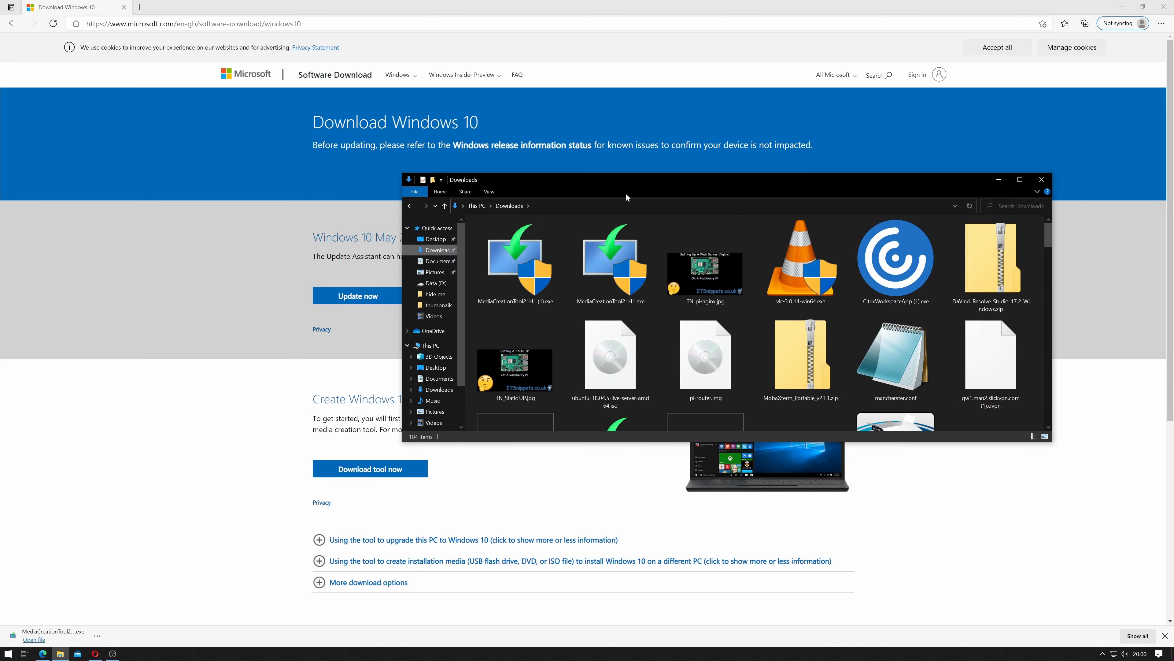
click(596, 286)
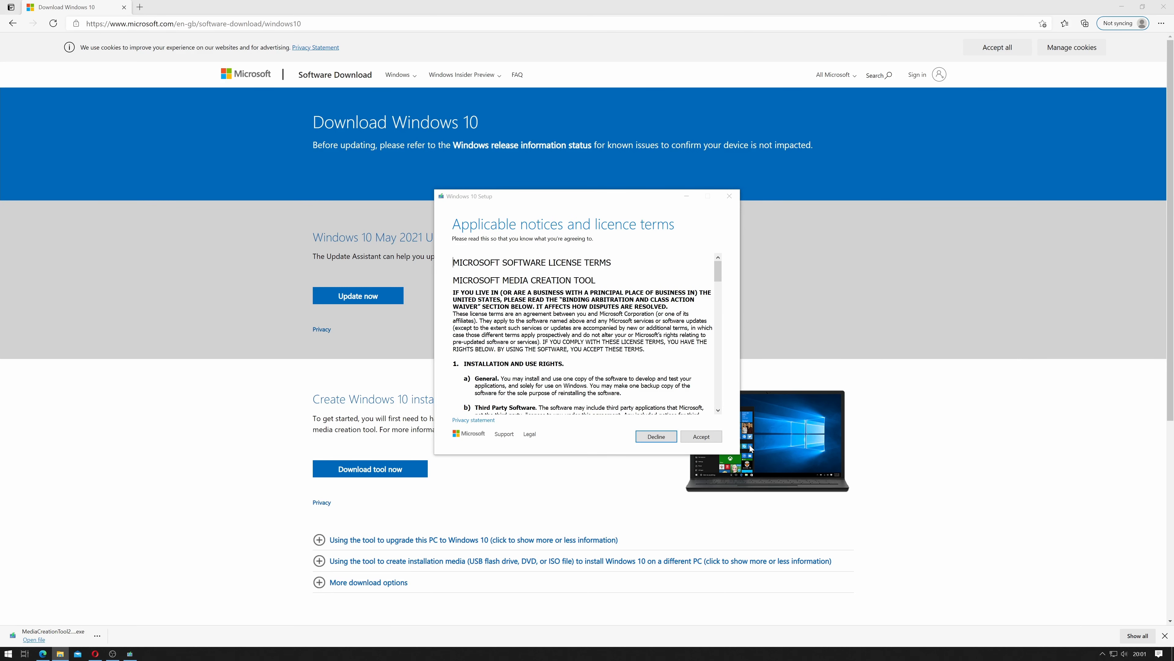
Accept the licence terms and choose to create installation media for another PC.
drag(718, 272, 719, 398)
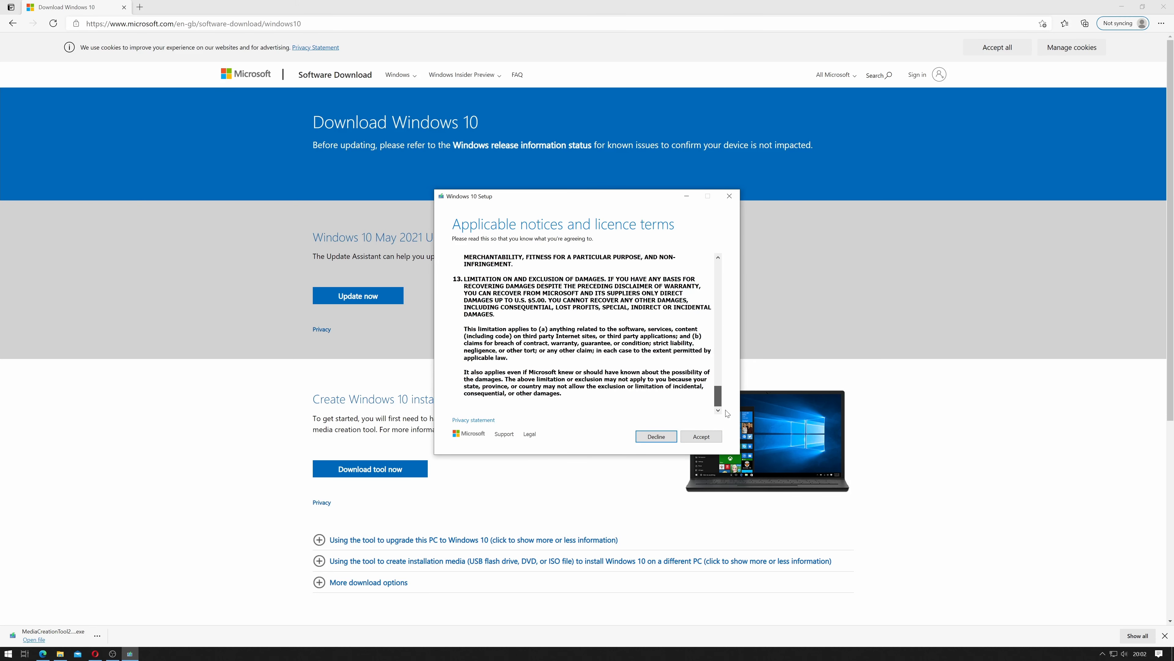
click(700, 436)
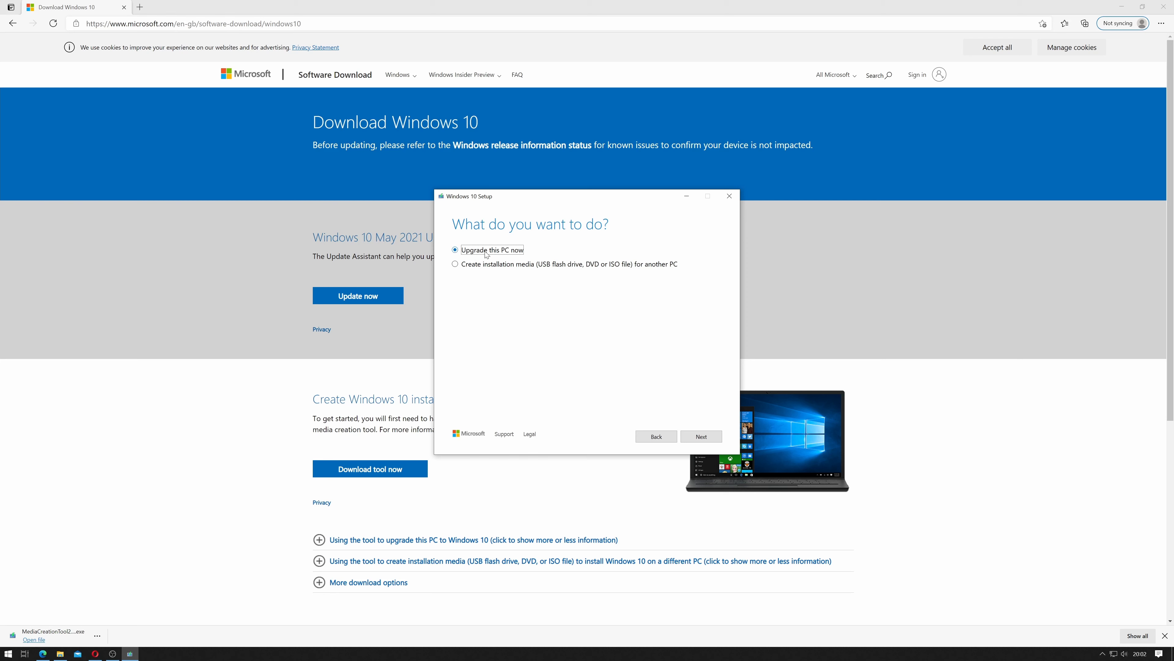
click(456, 264)
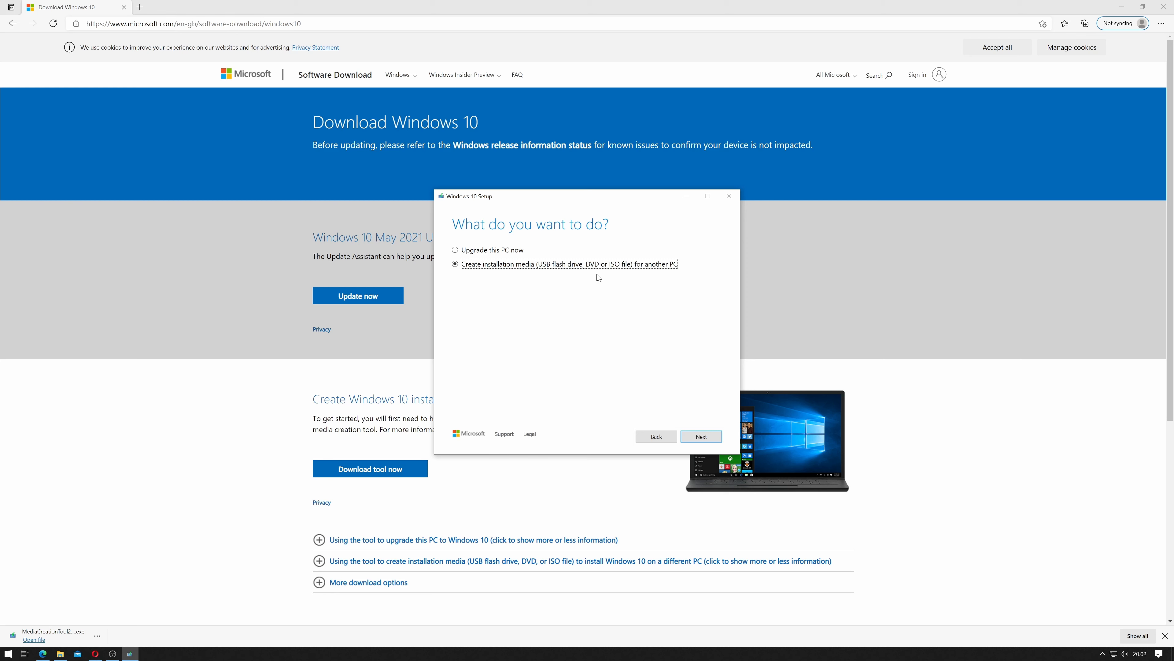
click(693, 439)
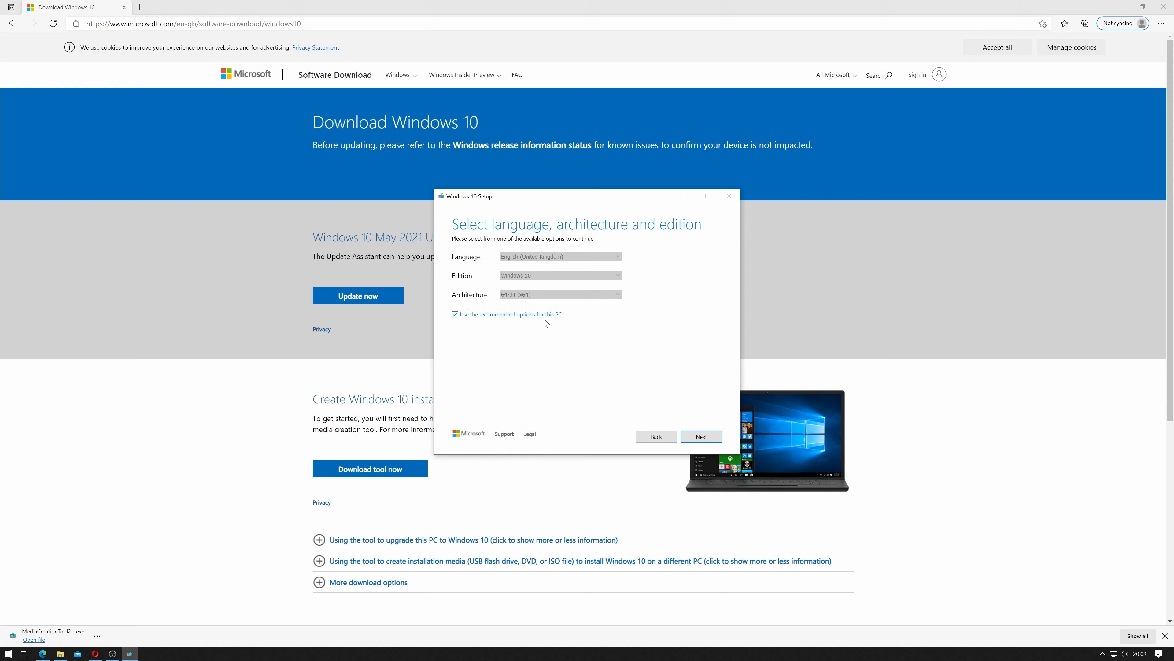
Examine the alternatives for language, edition and architecture, and leave the recommended options for this PC enabled.
click(456, 315)
click(568, 256)
click(568, 256)
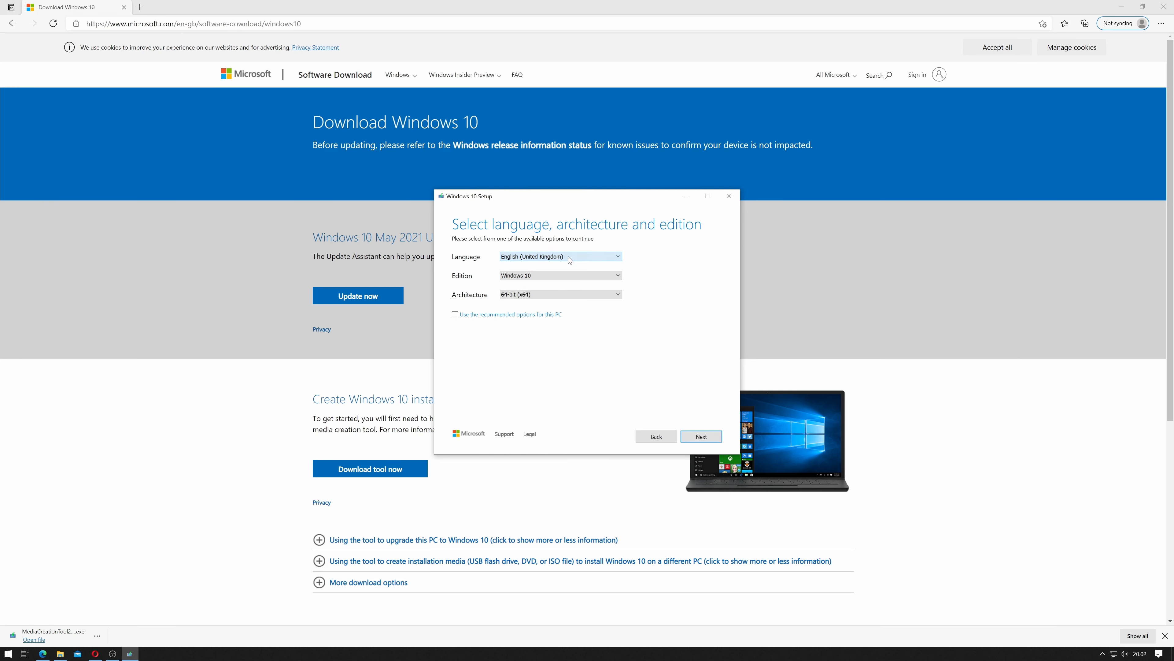
click(558, 276)
click(558, 276)
click(550, 295)
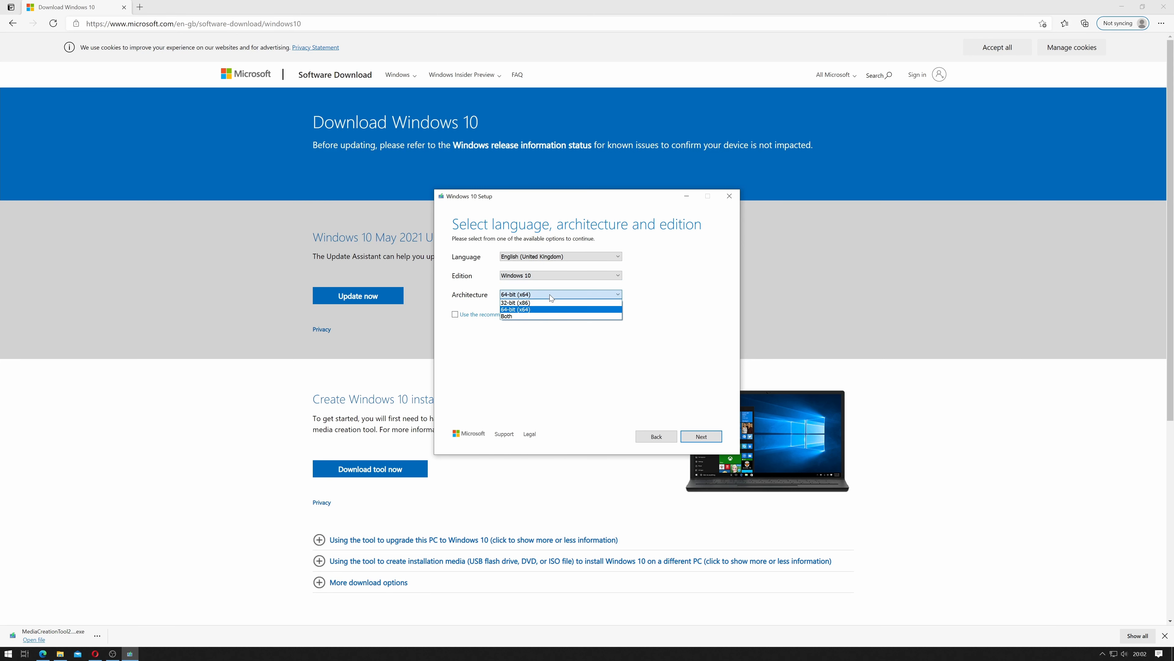
click(549, 296)
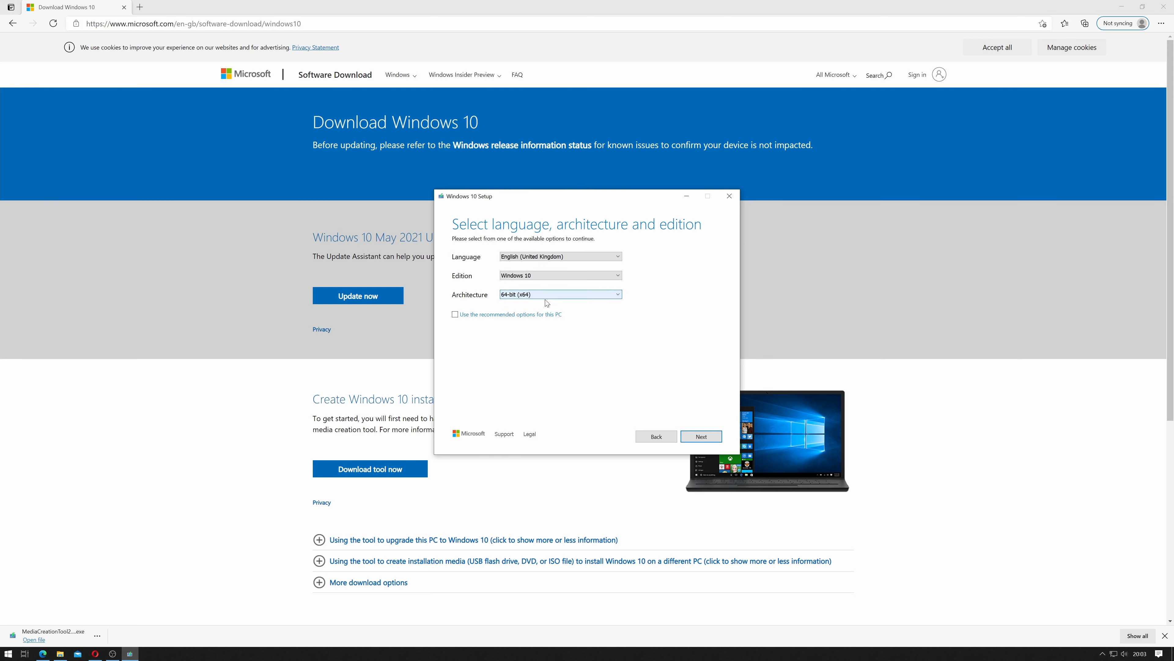
click(485, 315)
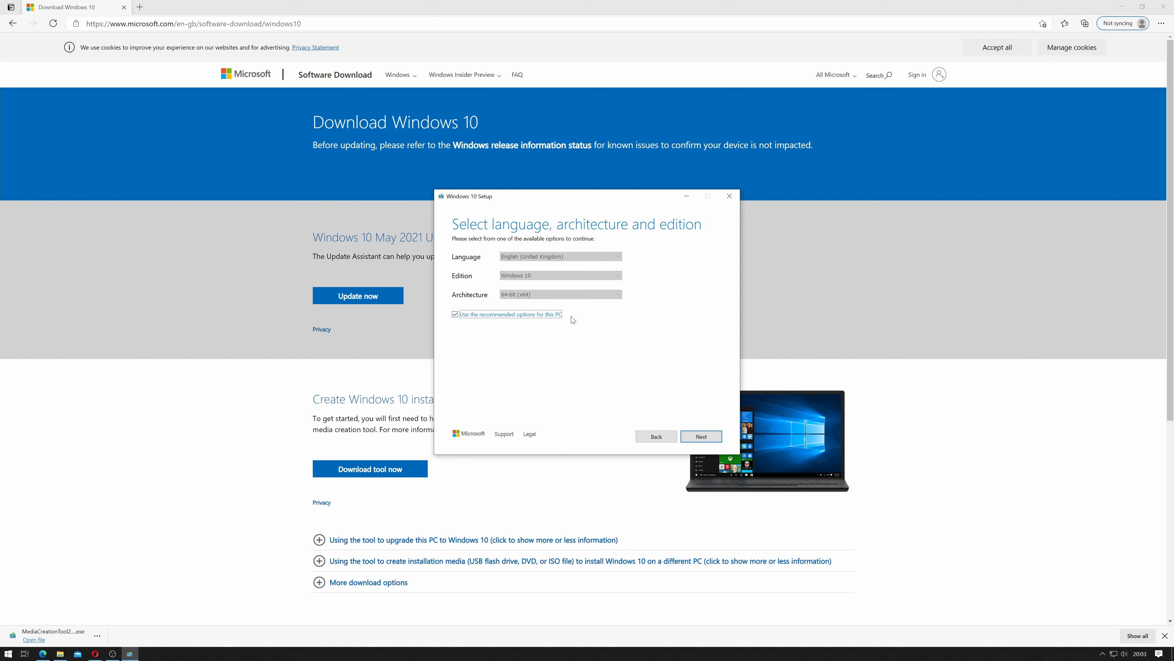
Continue with the recommended options and choose an ISO file as the media.
click(699, 437)
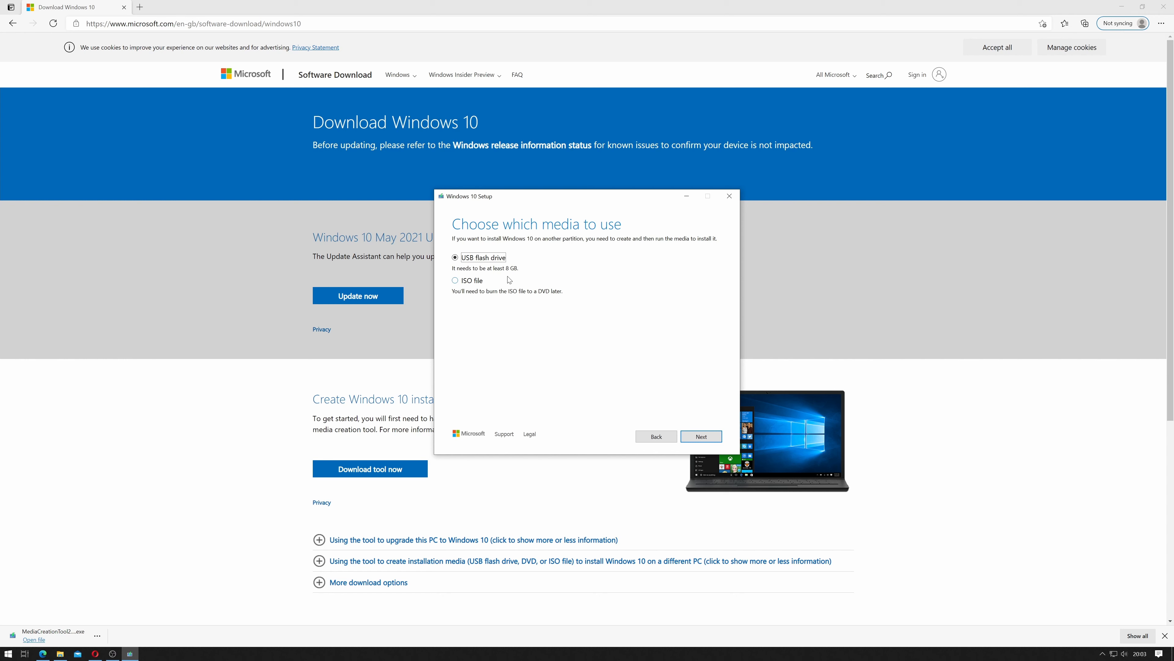
click(463, 282)
click(716, 437)
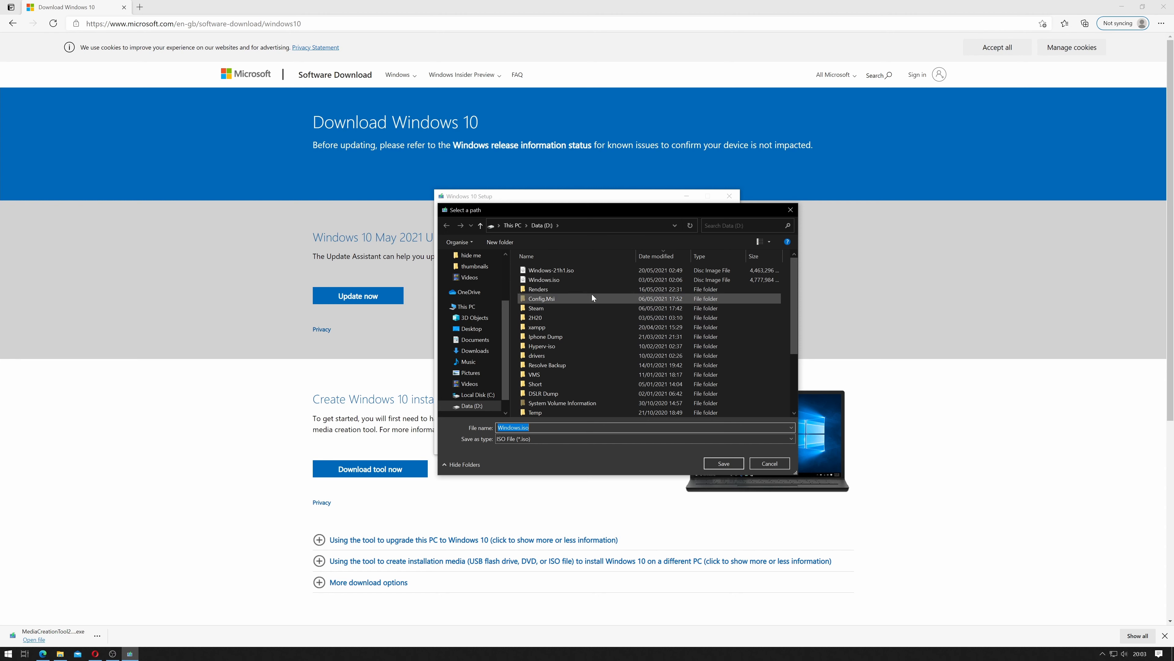
Save the ISO as Windows-21h1.iso on Data (D:), replacing the existing file, and finish the setup wizard.
click(542, 273)
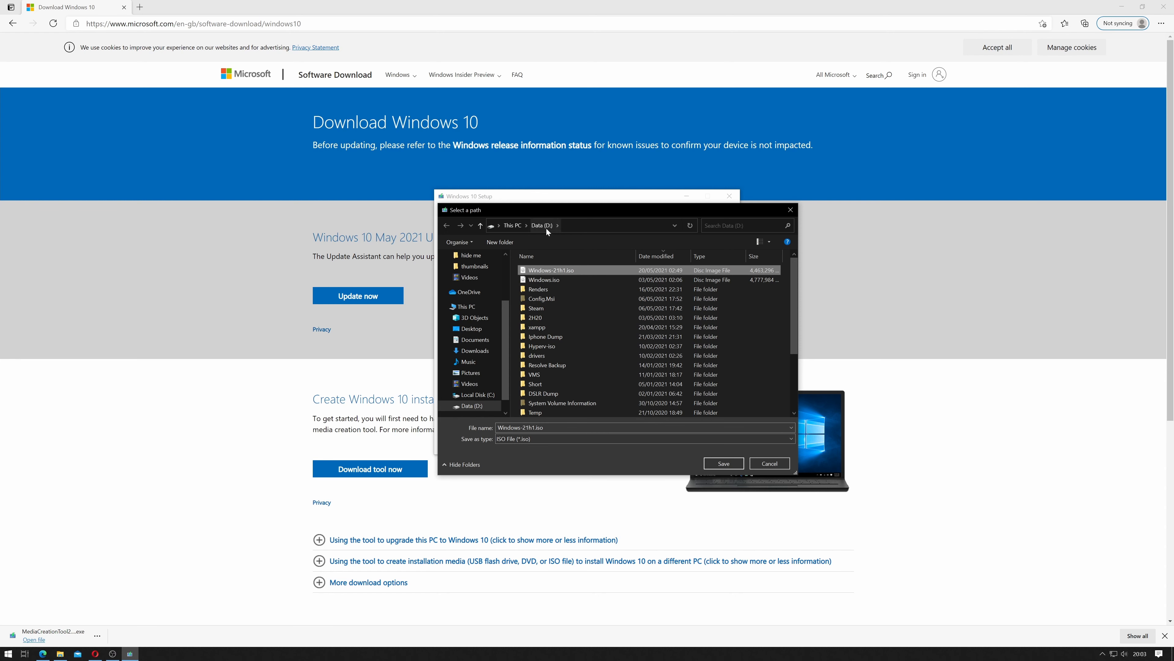
click(723, 463)
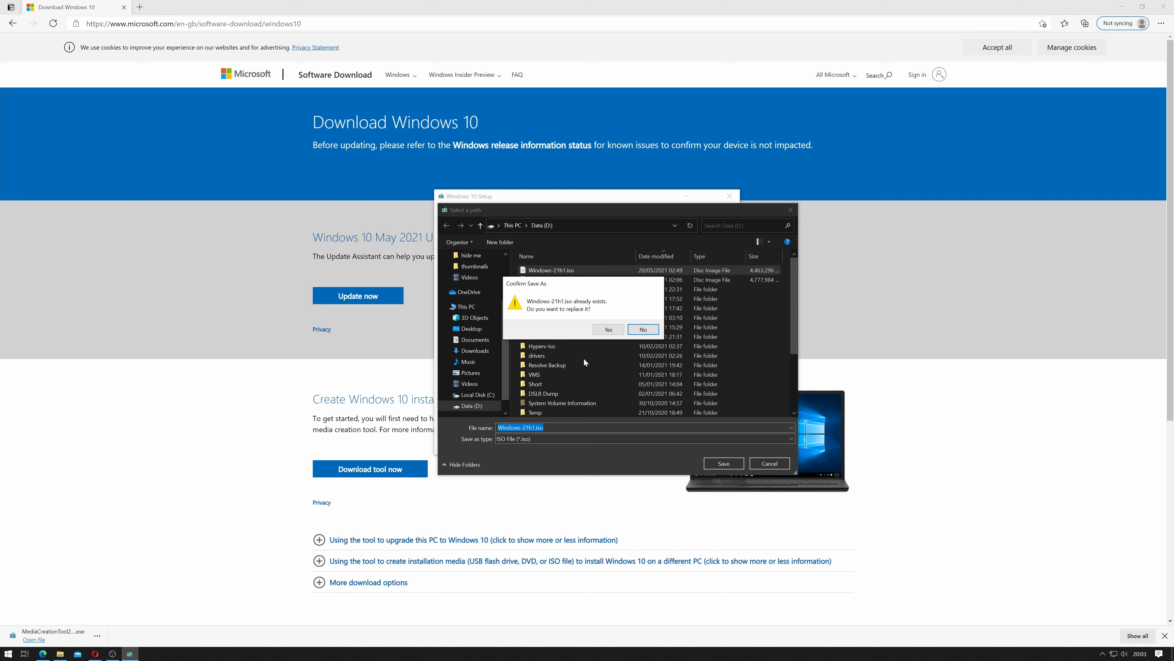
click(608, 329)
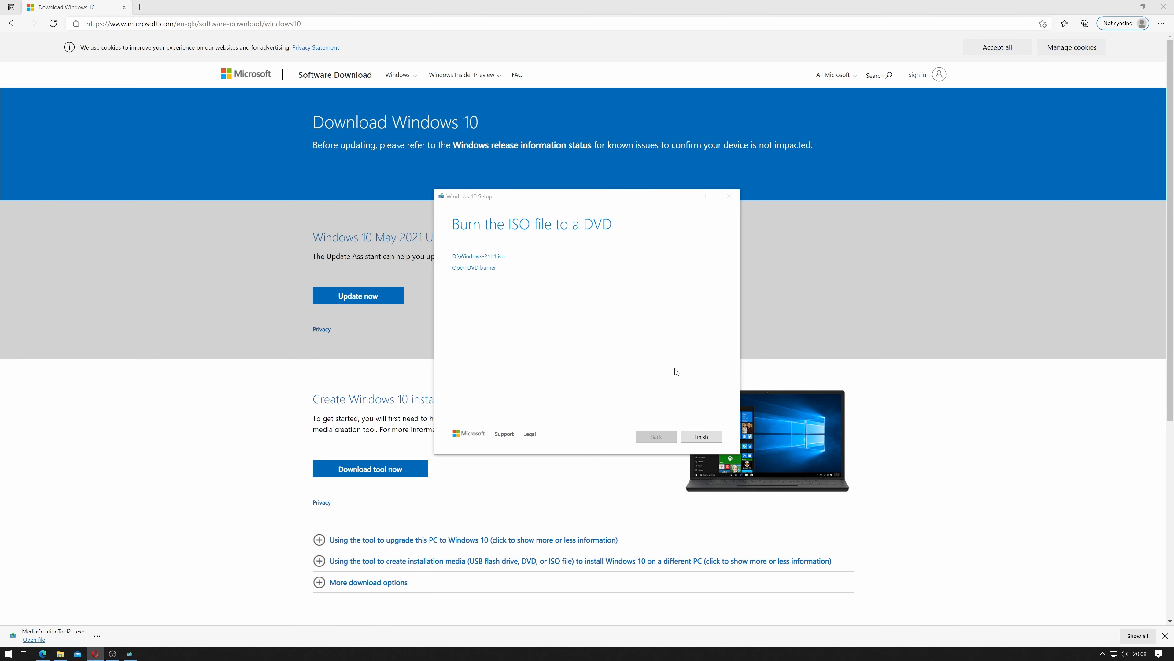
click(701, 436)
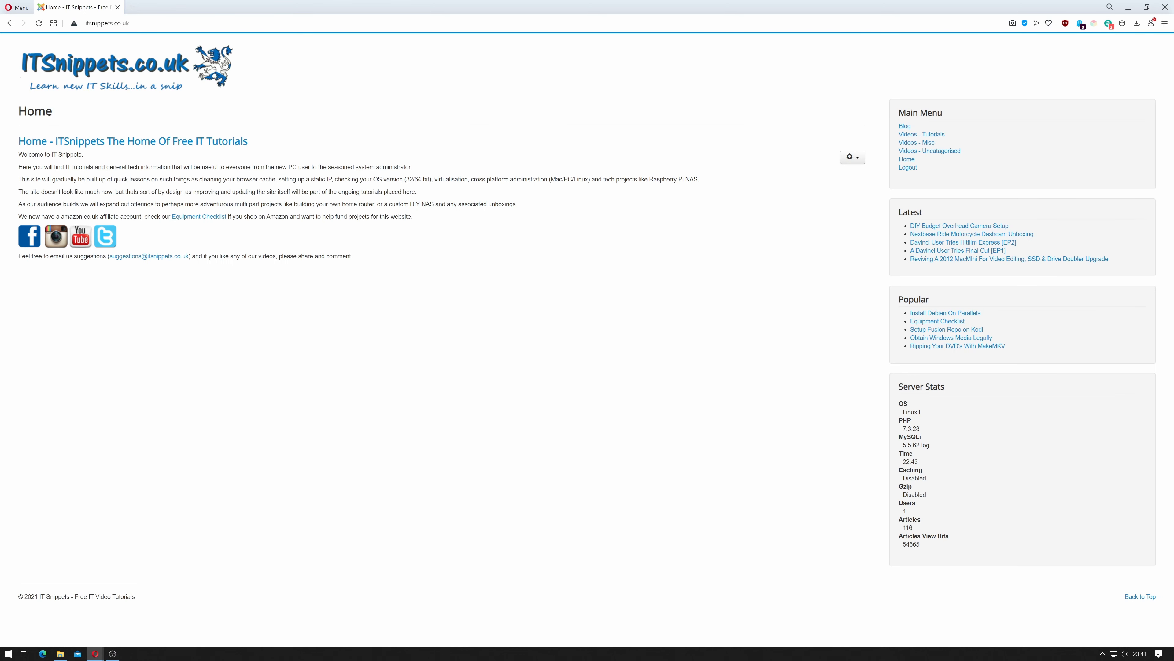
Mount the Windows-21h1.iso image stored on Data (D:).
click(60, 654)
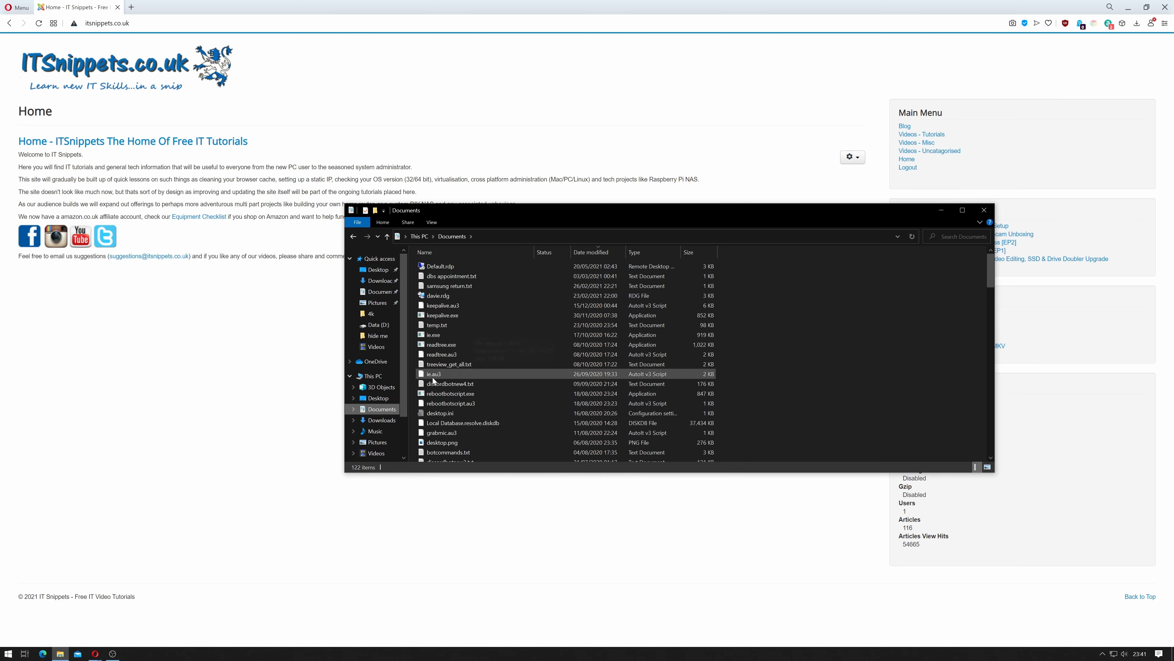
scroll(402, 414, down, 2)
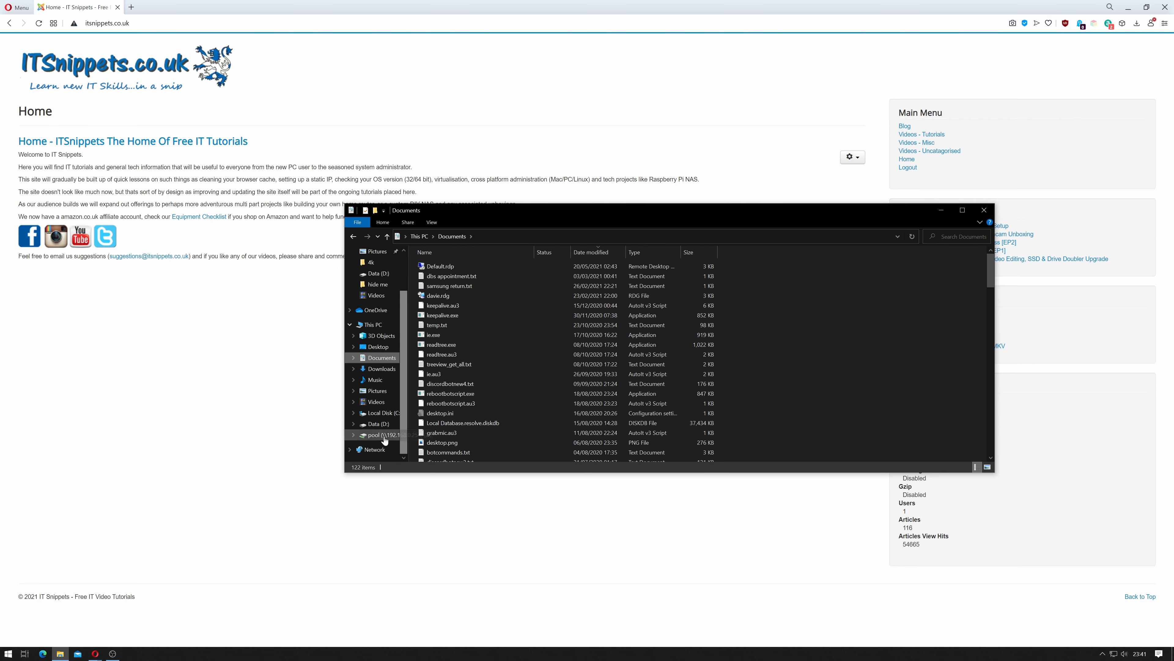
click(378, 424)
click(477, 262)
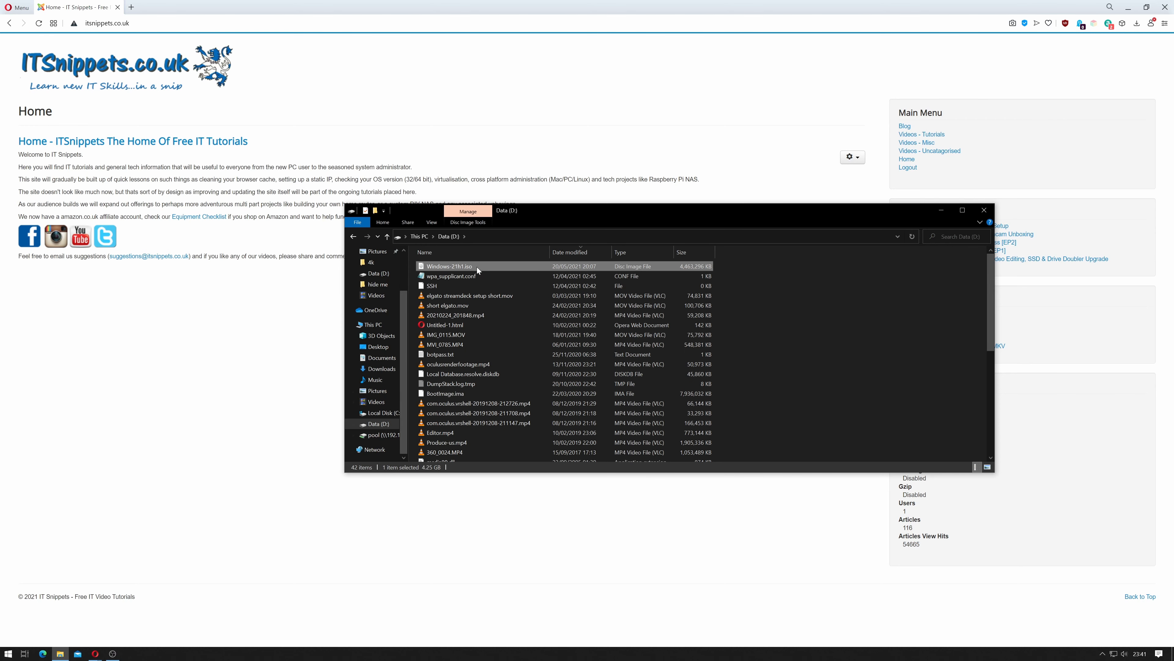
right_click(485, 265)
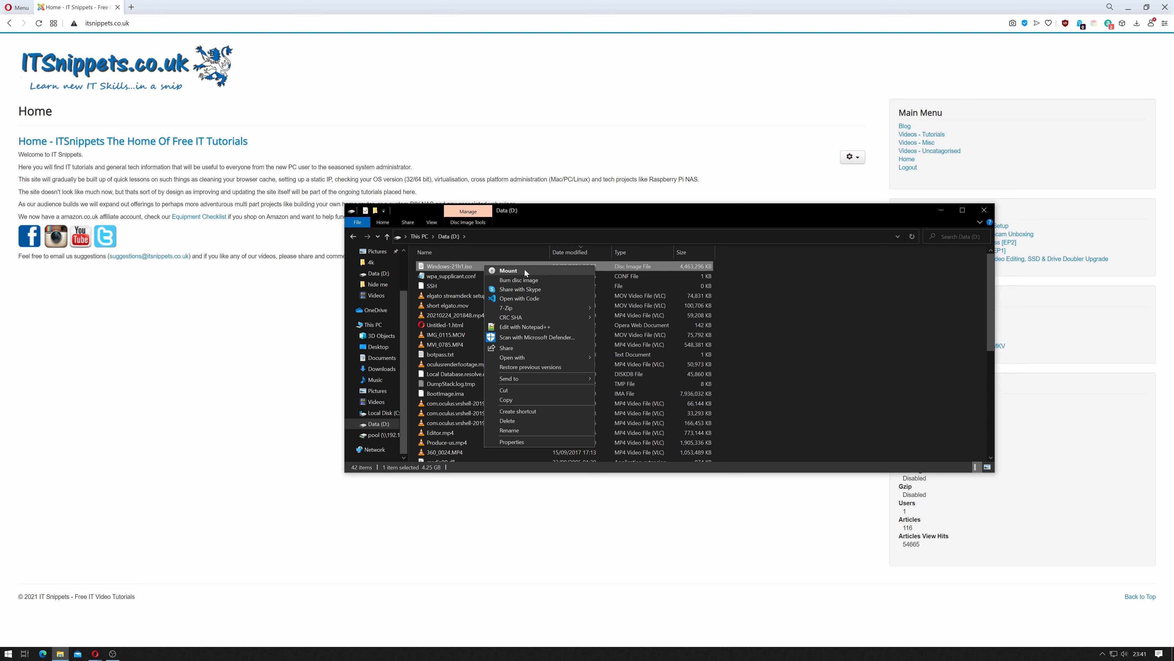
click(509, 270)
Copy all files and folders from the mounted ESD-ISO drive.
drag(649, 407, 440, 267)
right_click(453, 266)
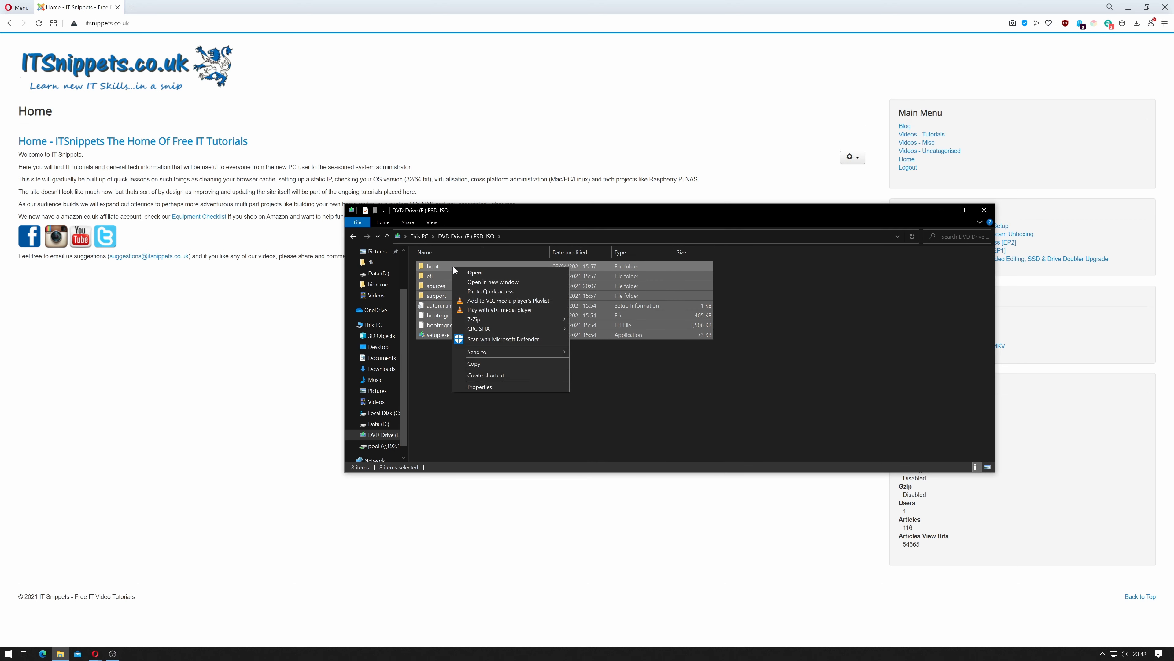
click(499, 361)
click(500, 360)
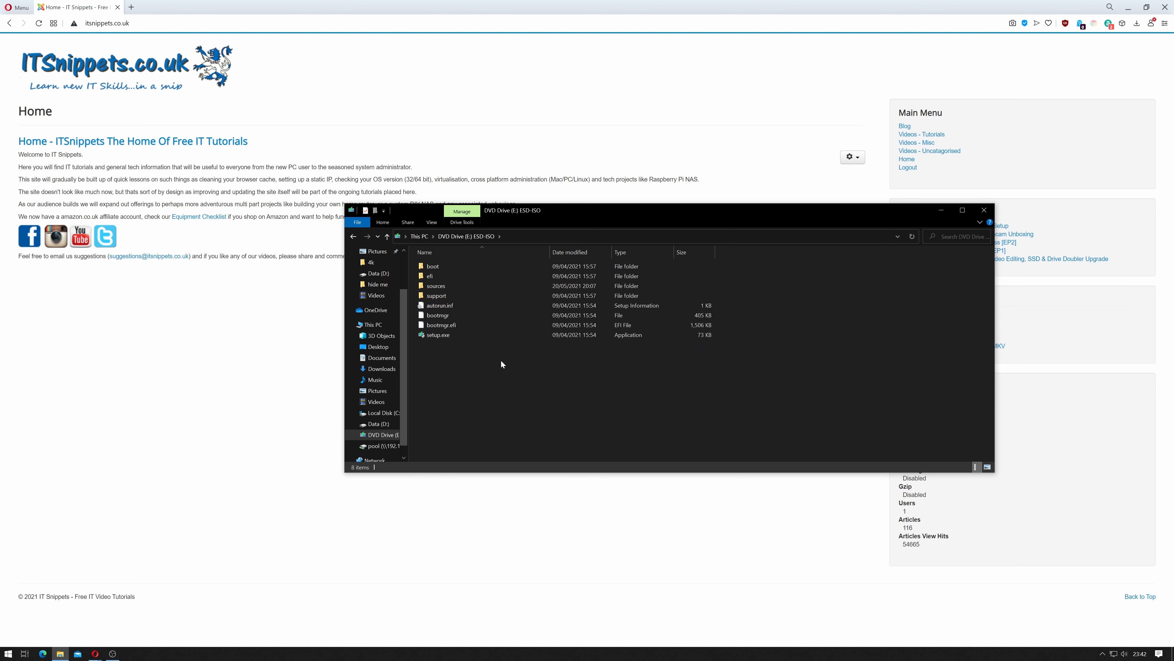
key(ctrl+a)
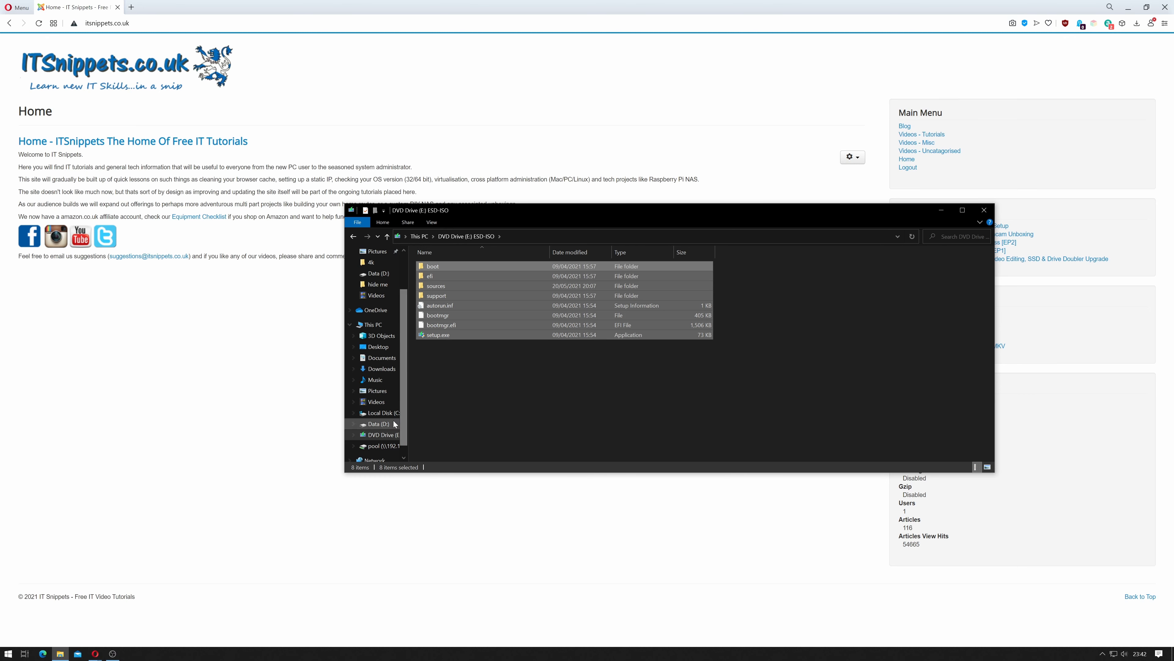
Create a folder named Win1021h1 on Data (D:) and paste the copied ISO contents into it.
click(378, 424)
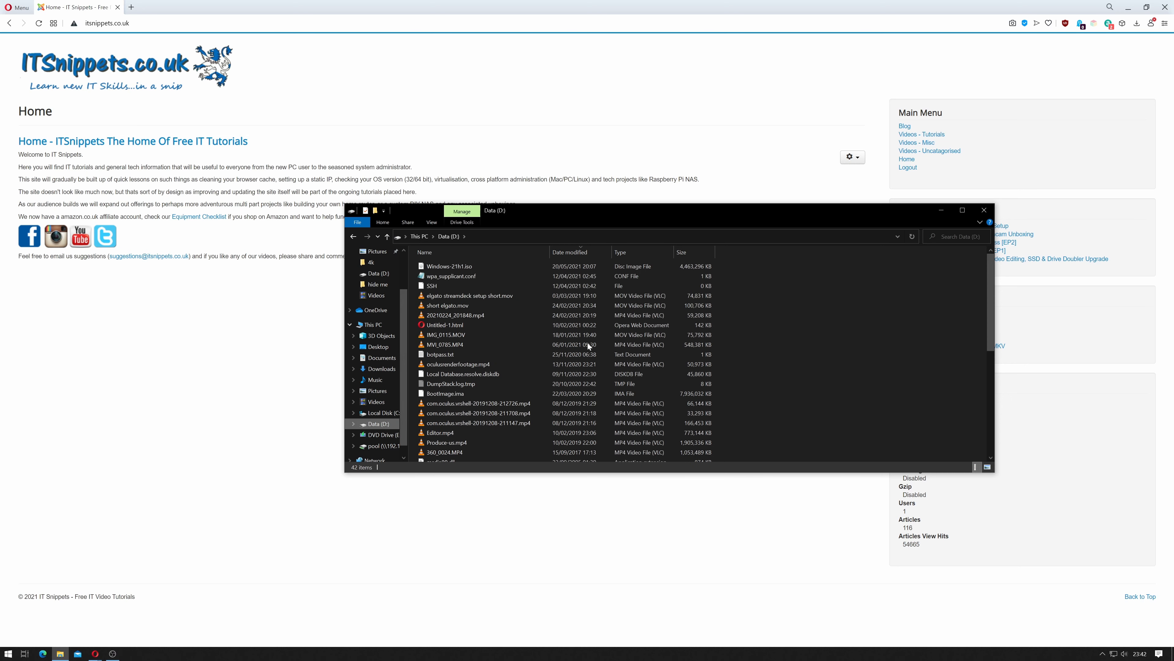
right_click(819, 339)
mouse_move(851, 437)
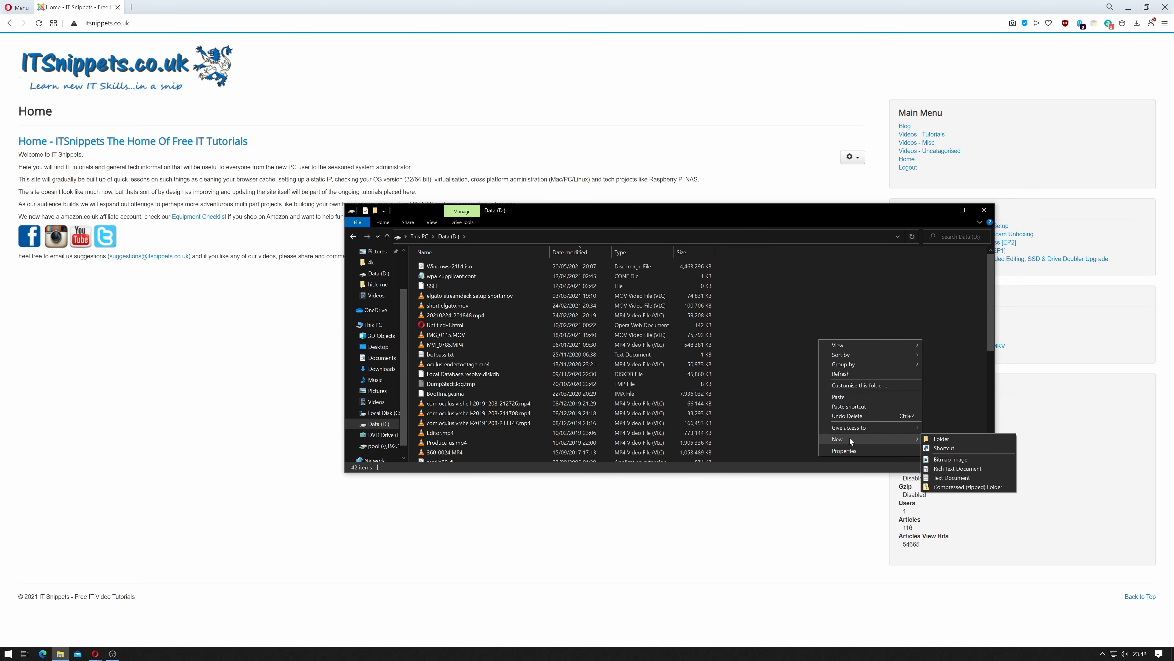
click(967, 440)
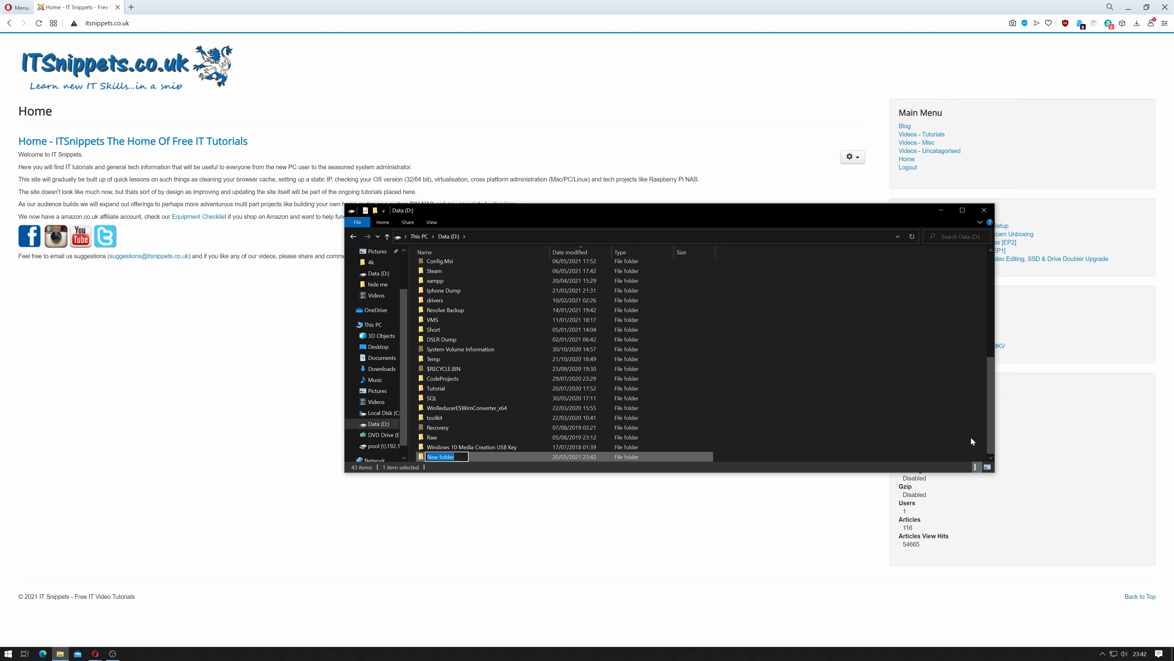
text(Win1021h1)
key(Return)
key(Return)
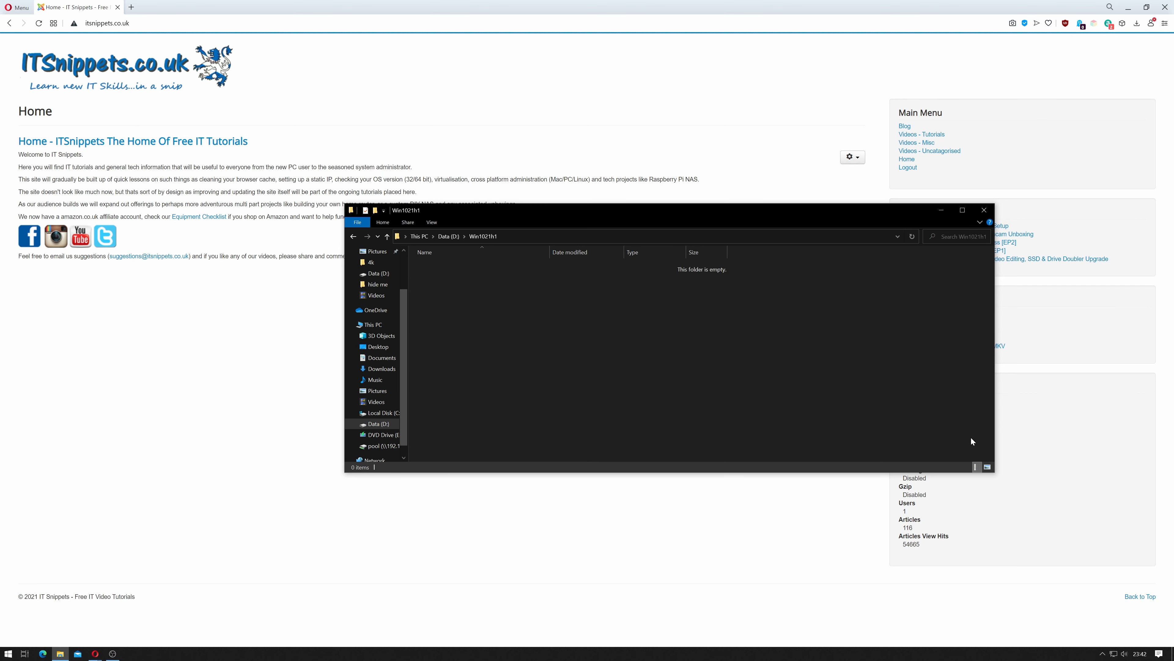
right_click(676, 332)
click(707, 391)
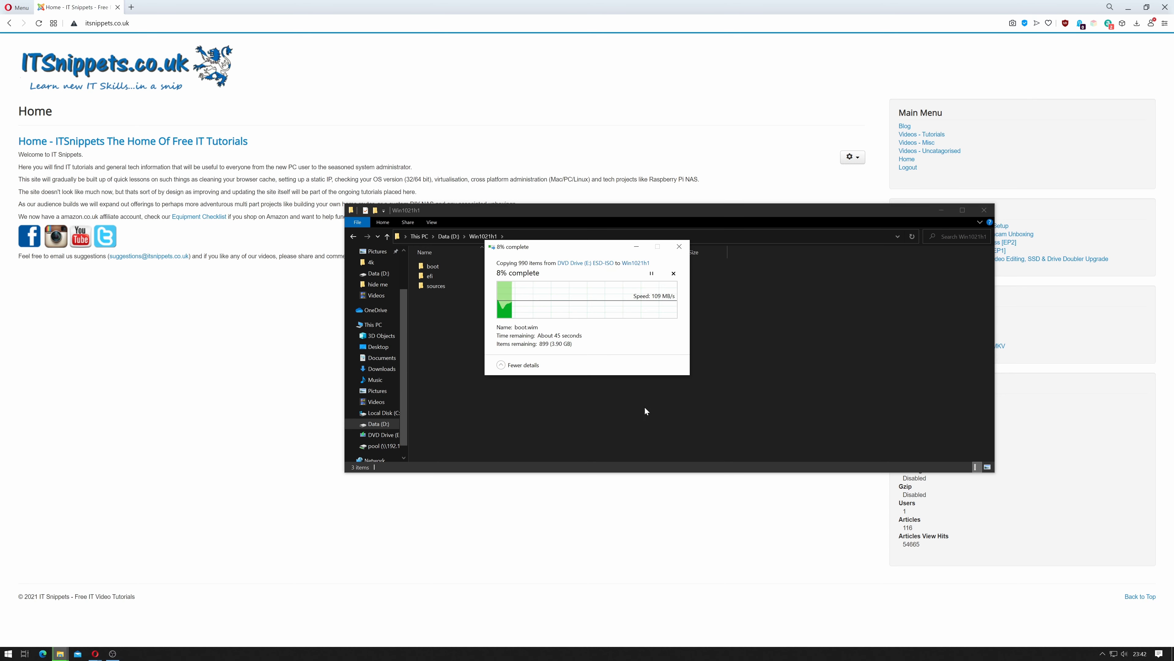
Start an administrator PowerShell and enter the command Export-WindowsDriver -Online -Destination d:\drive without running it.
right_click(15, 653)
click(96, 527)
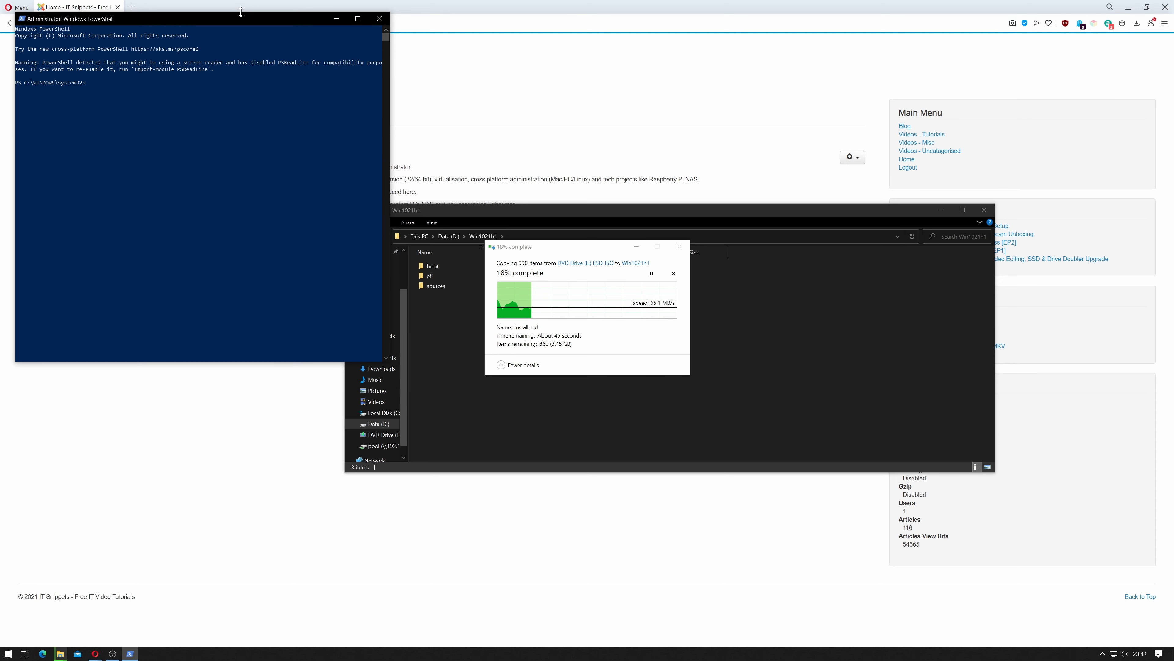
drag(235, 21, 632, 176)
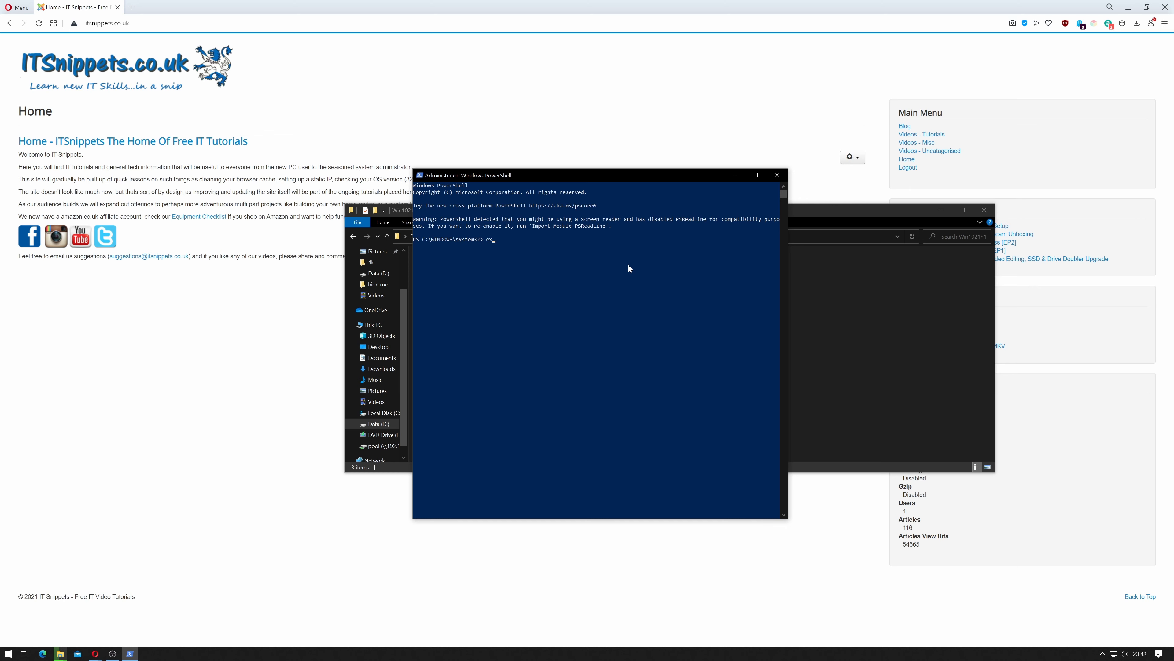
text(port-windows)
key(Tab)
text(-online -destination d:\drive)
Create and open a folder named drive on Data (D:), and run the prepared driver export in PowerShell.
click(838, 212)
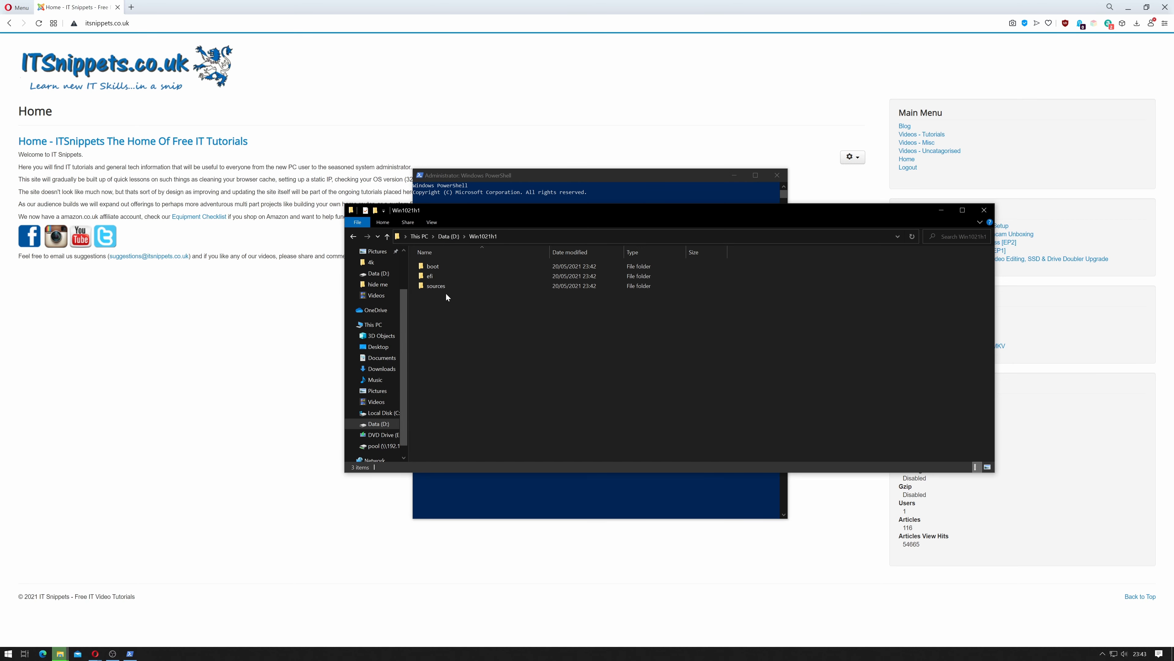
click(448, 236)
right_click(841, 323)
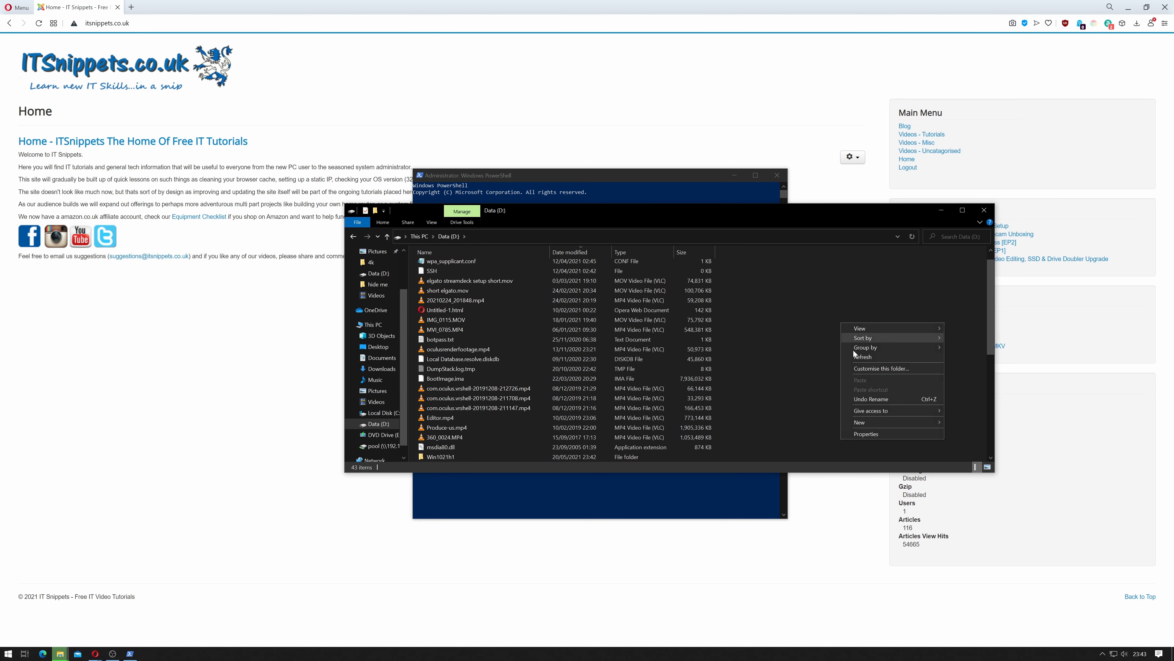
mouse_move(888, 419)
click(996, 423)
text(dr)
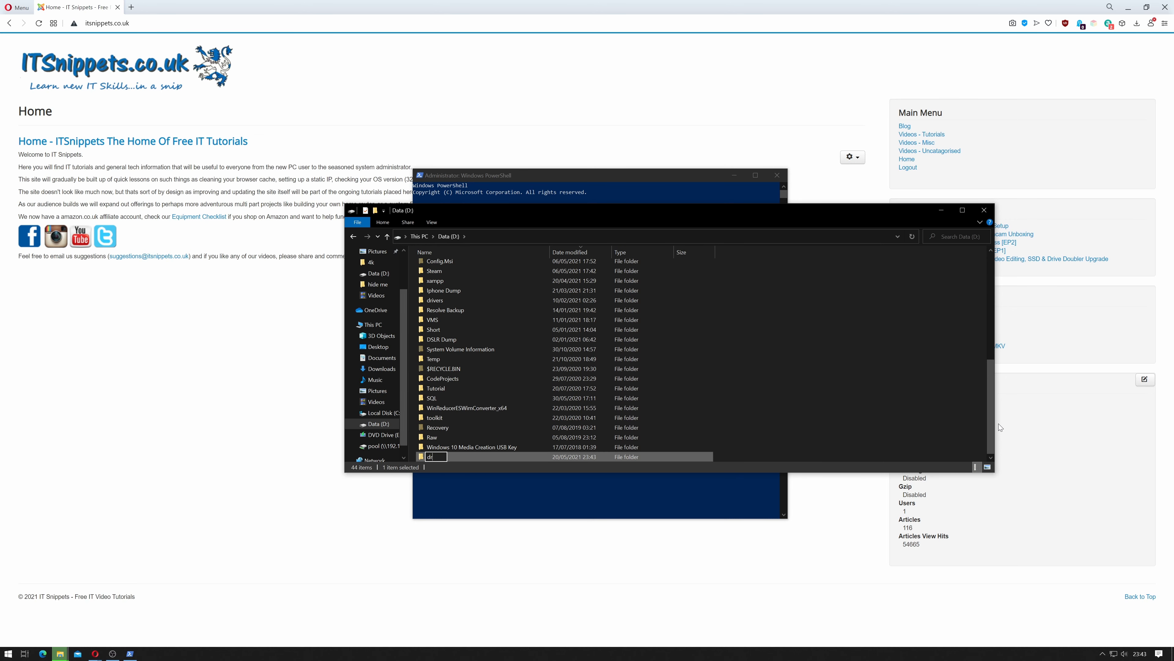
text(ive)
key(Return)
key(Return)
click(712, 257)
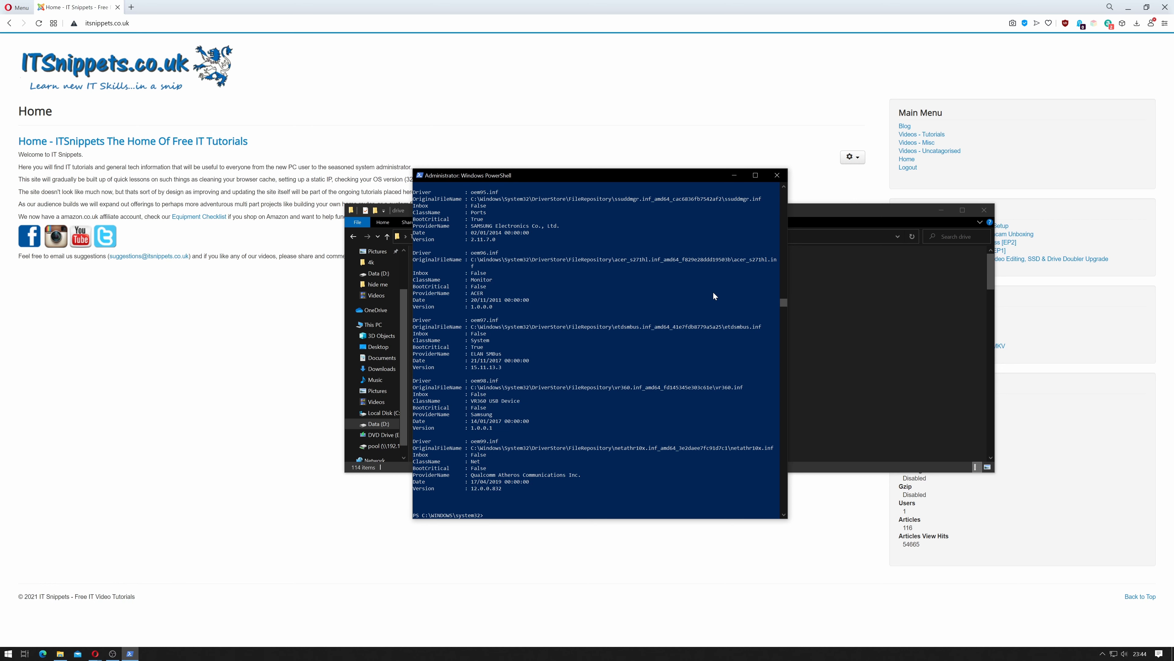
Check the exported drivers in the drive folder and the copied installation files in the Win1021h1 folder on Data (D:).
click(890, 283)
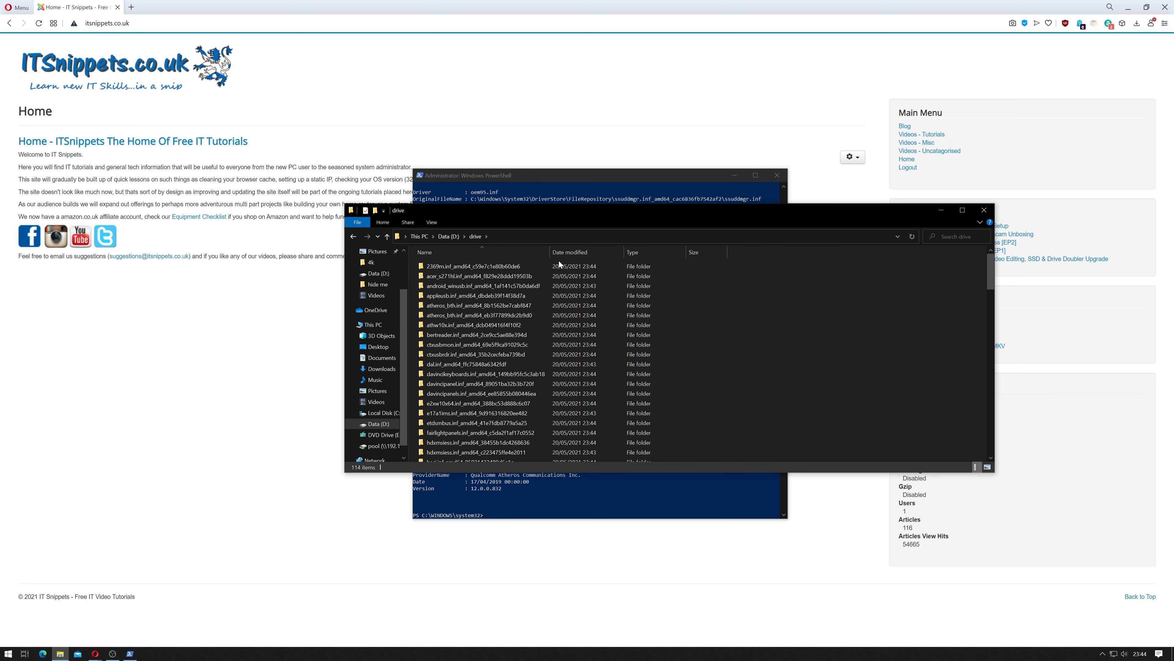
click(446, 236)
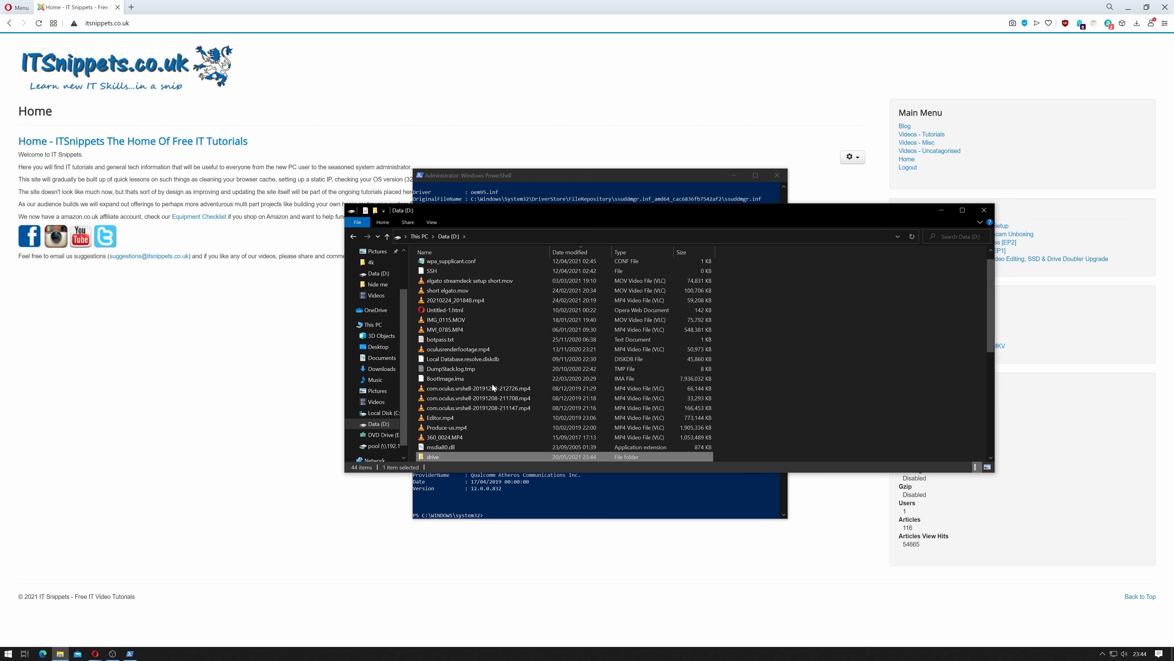
double_click(461, 349)
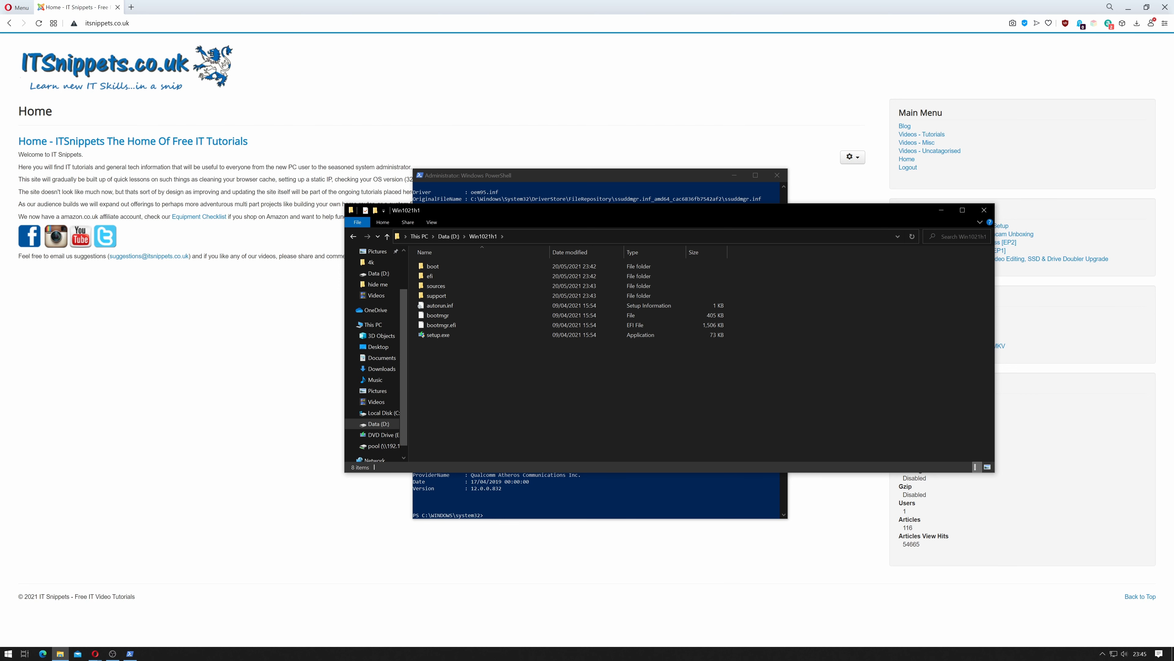
click(60, 654)
click(60, 654)
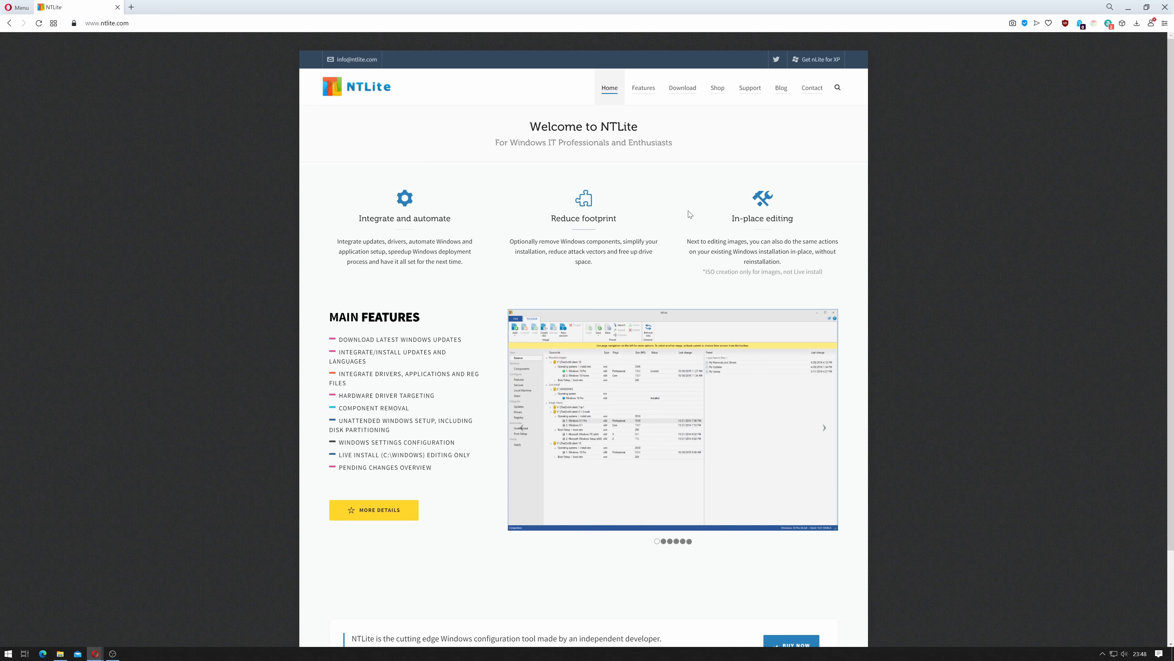
Download the 64-bit stable version of NTLite from ntlite.com and start its installer.
click(685, 95)
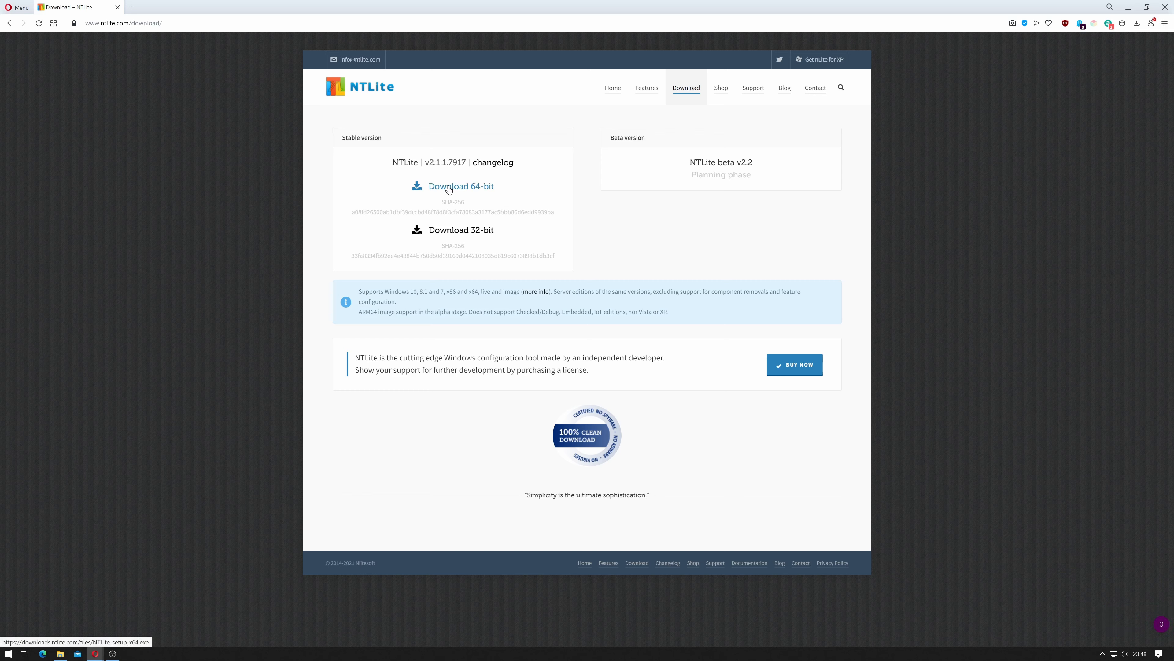
click(458, 186)
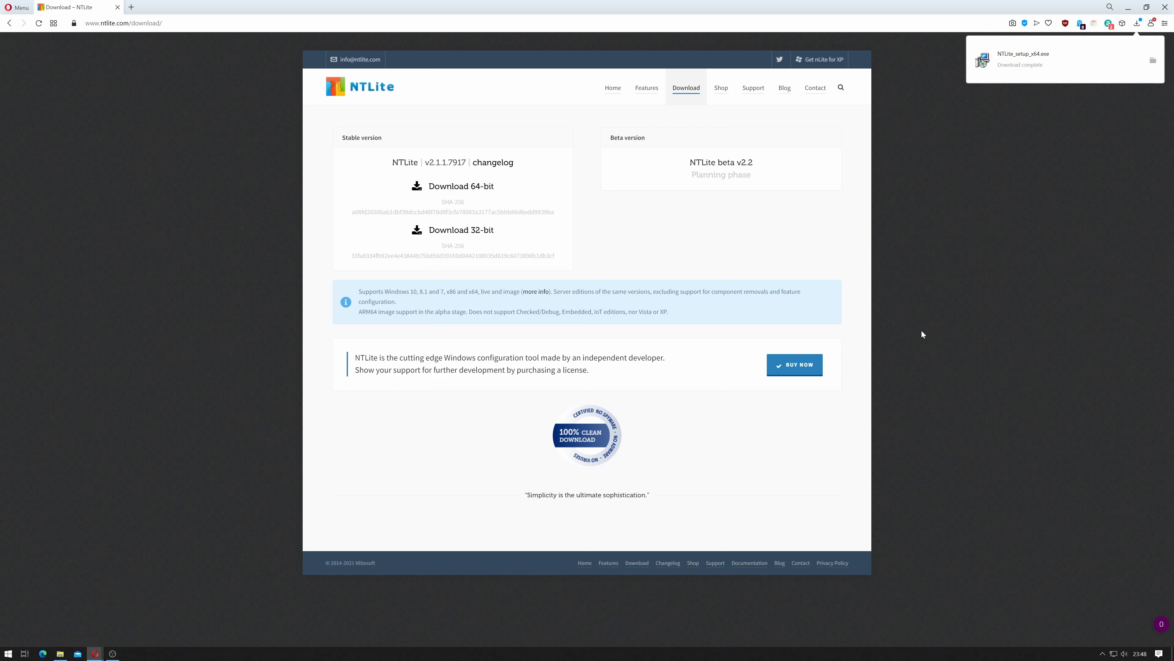
click(1065, 69)
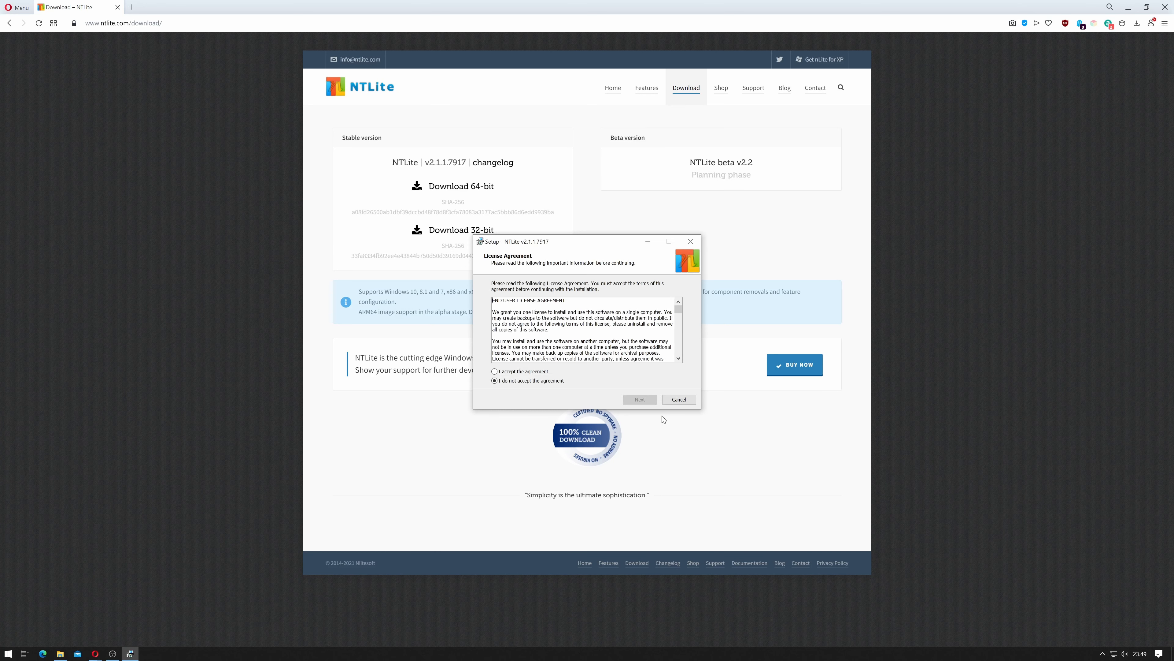
Accept the NTLite licence agreement, install it with a desktop shortcut, and launch it on finishing.
click(523, 372)
click(640, 399)
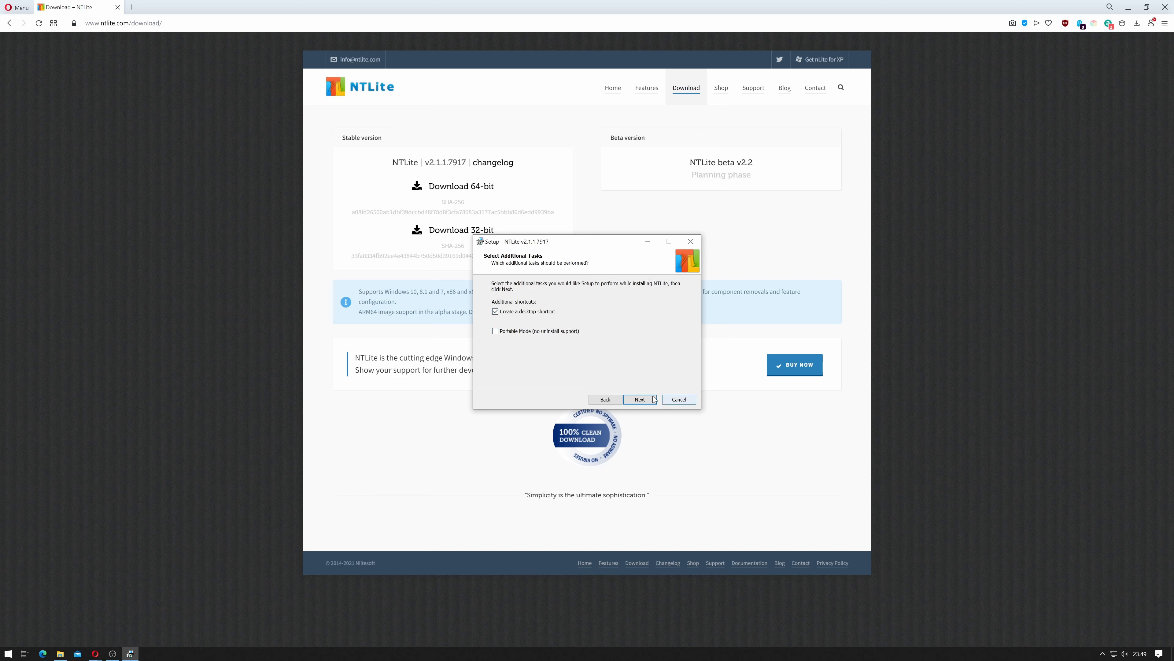
click(645, 400)
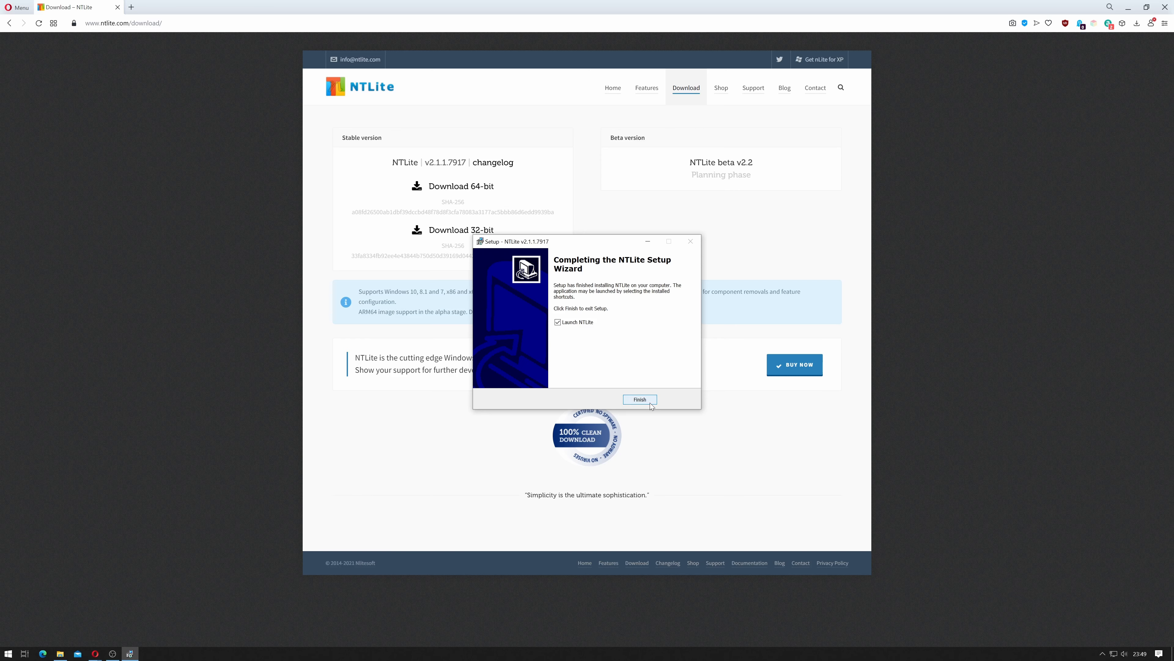
click(647, 398)
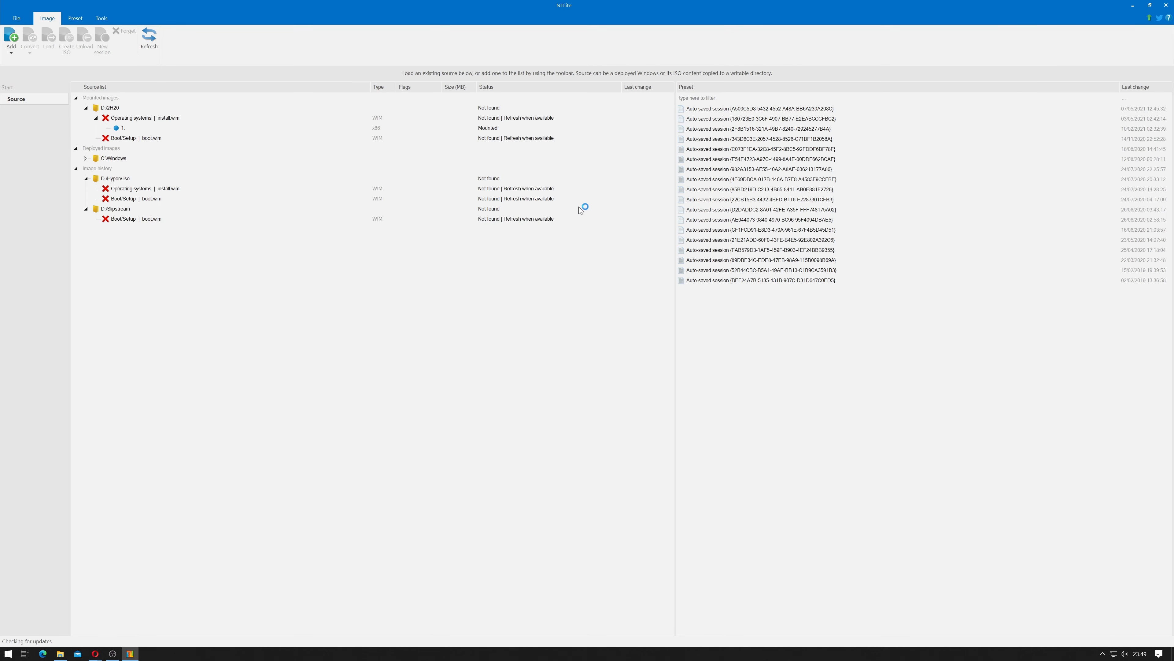
Add the Win1021h1 folder on Data (D:) to the source list as an image directory.
click(13, 44)
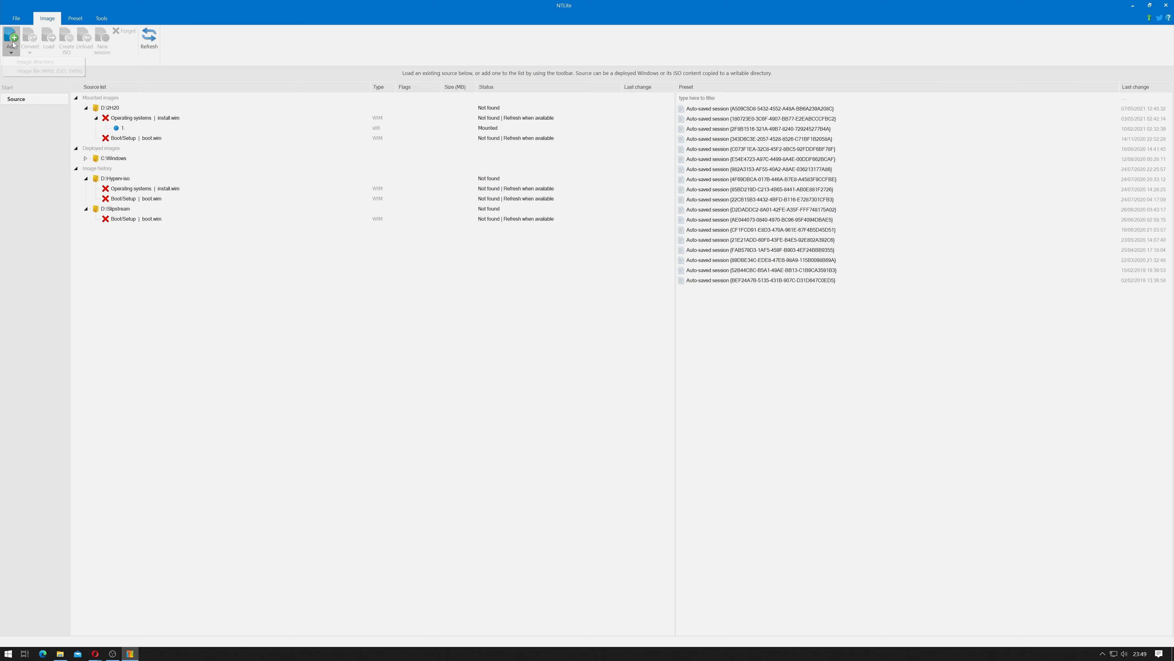
click(63, 64)
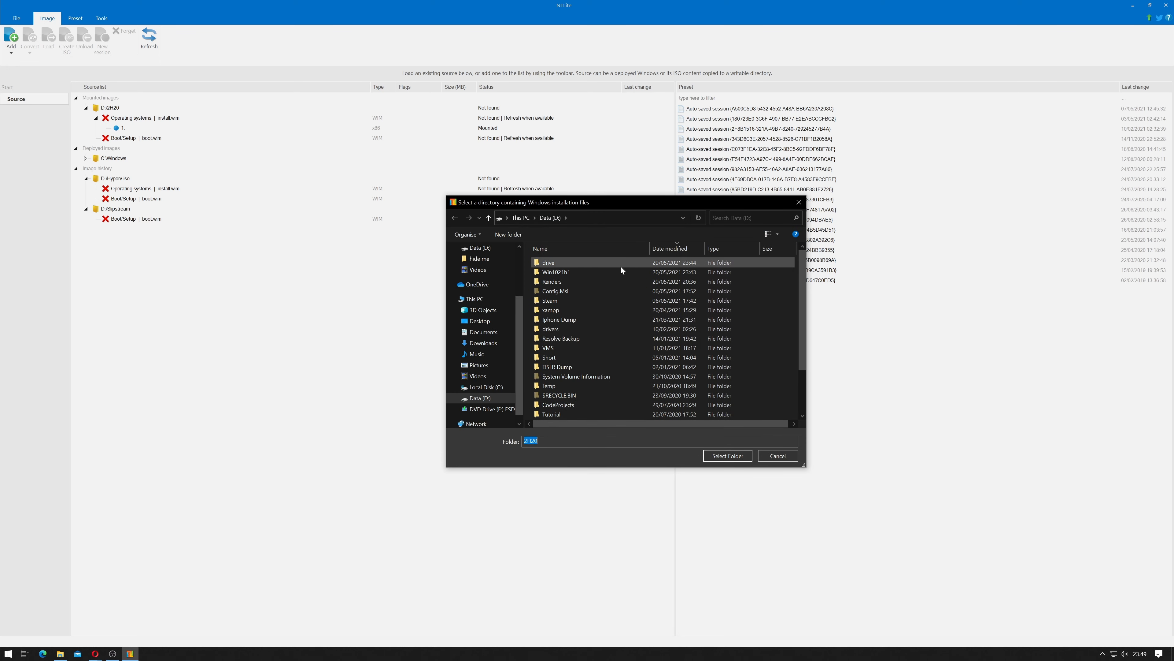
click(617, 272)
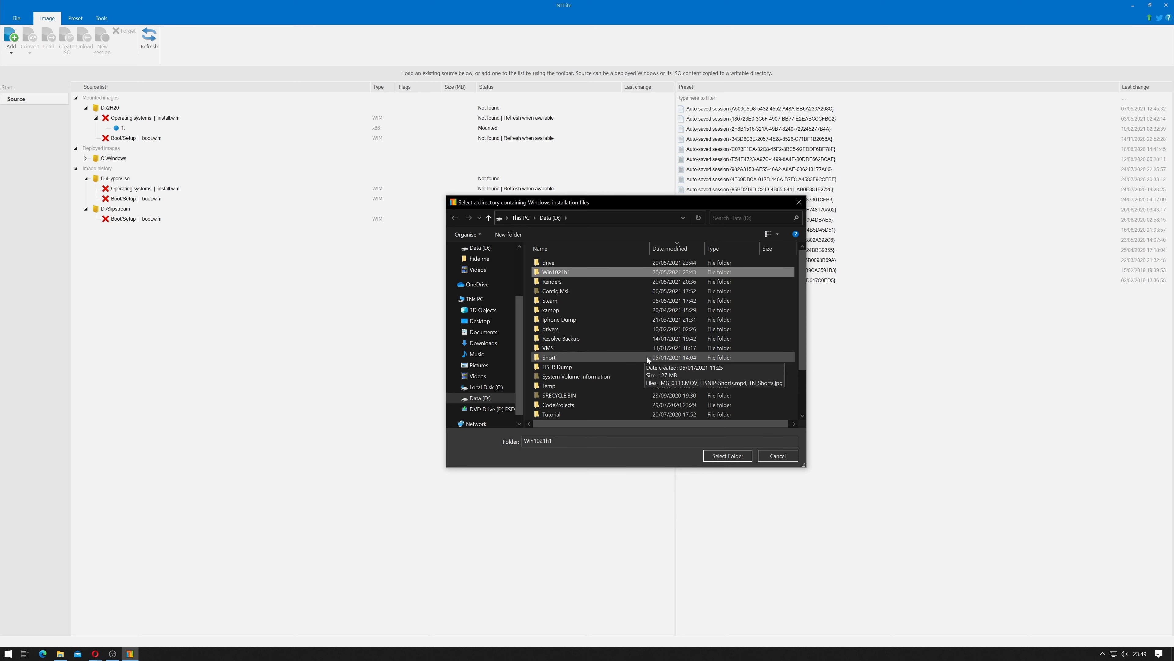
click(725, 455)
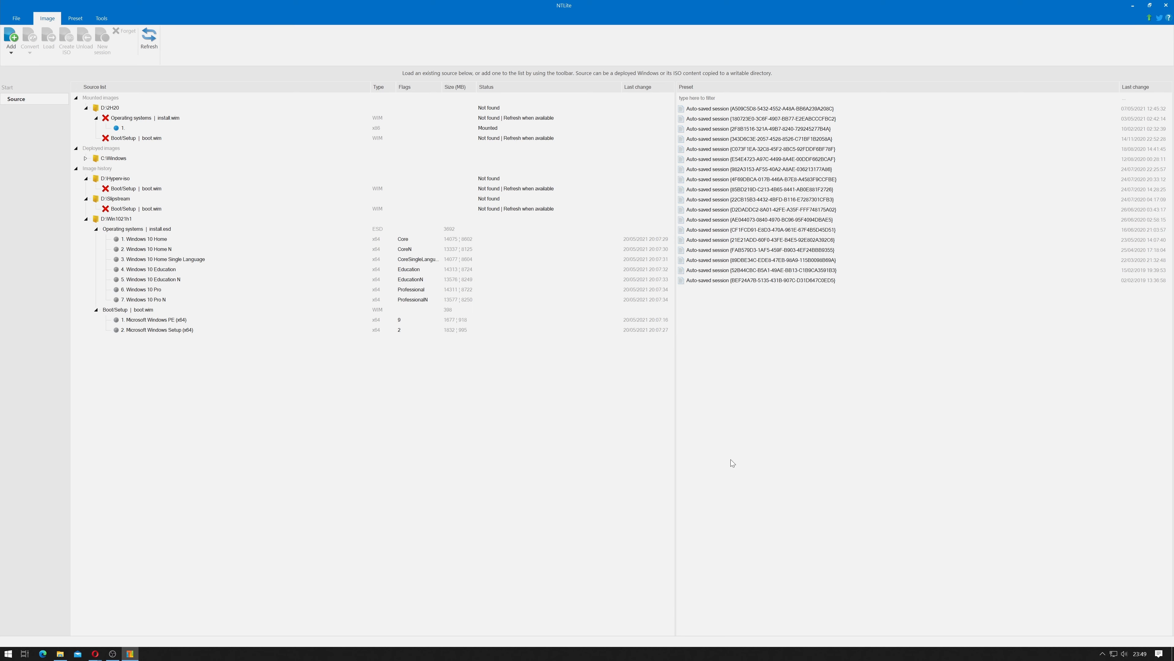
Load the Windows 10 Pro edition from the Win1021h1 source, agreeing to convert its install.esd to the standard WIM format.
click(138, 232)
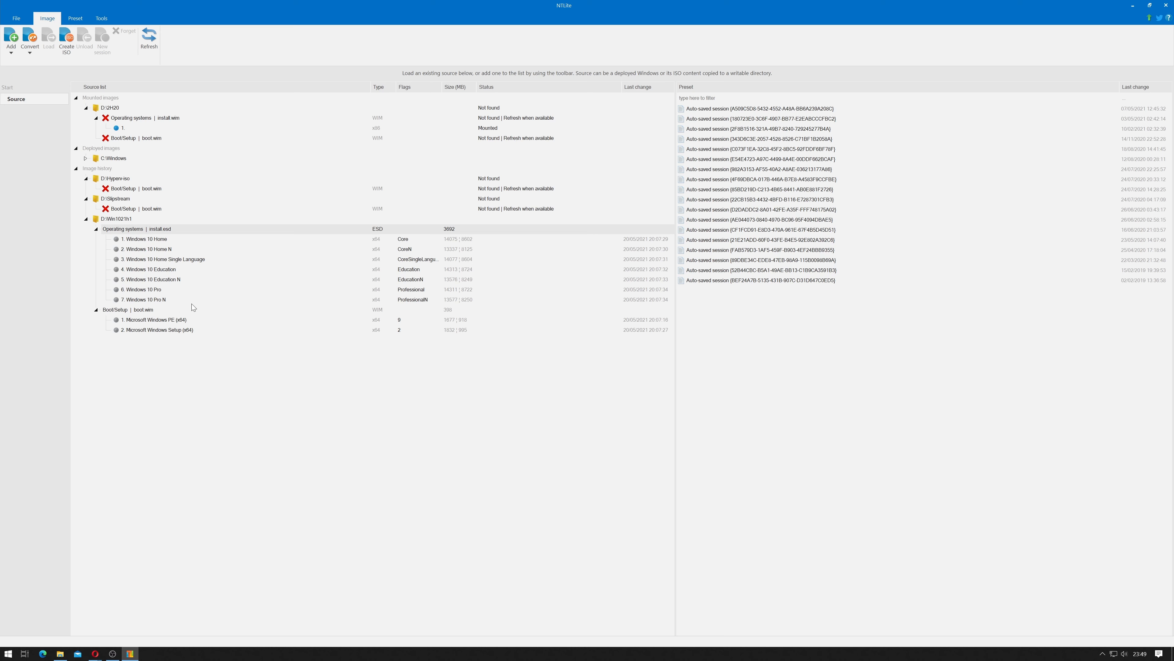
click(182, 299)
click(167, 289)
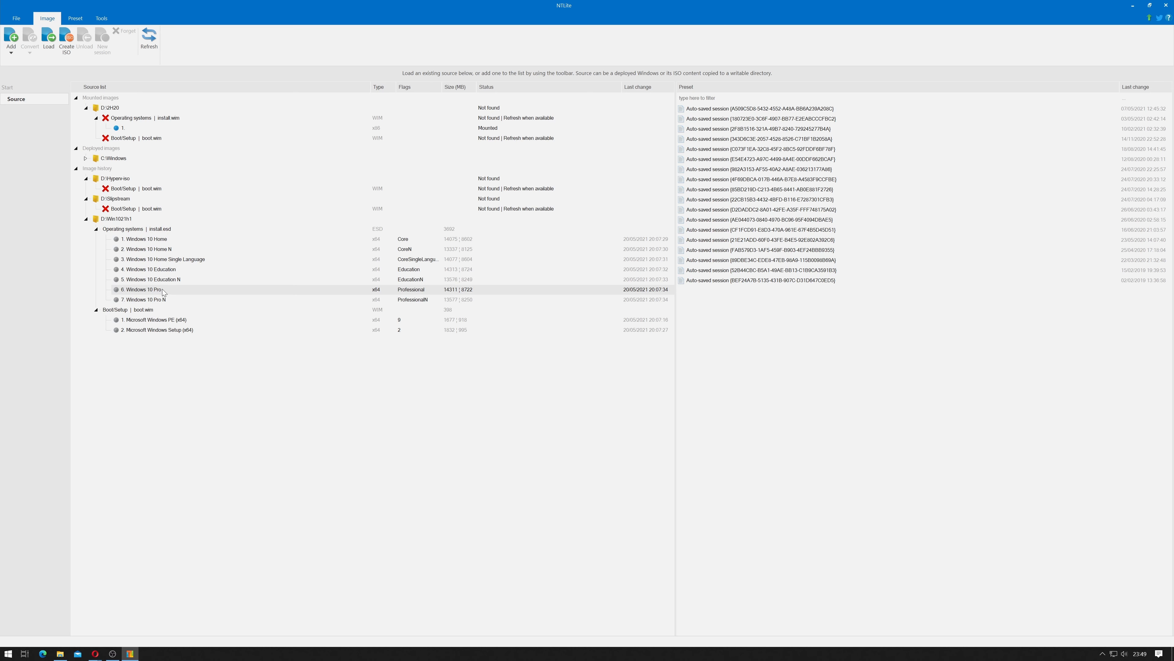
double_click(166, 289)
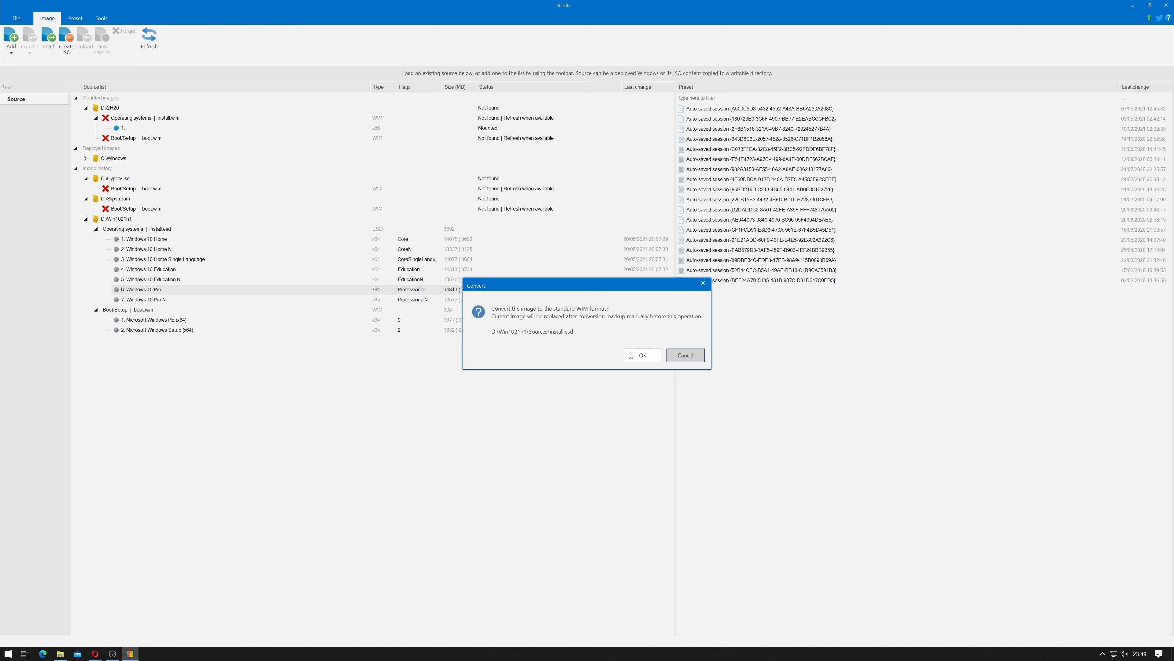
click(642, 357)
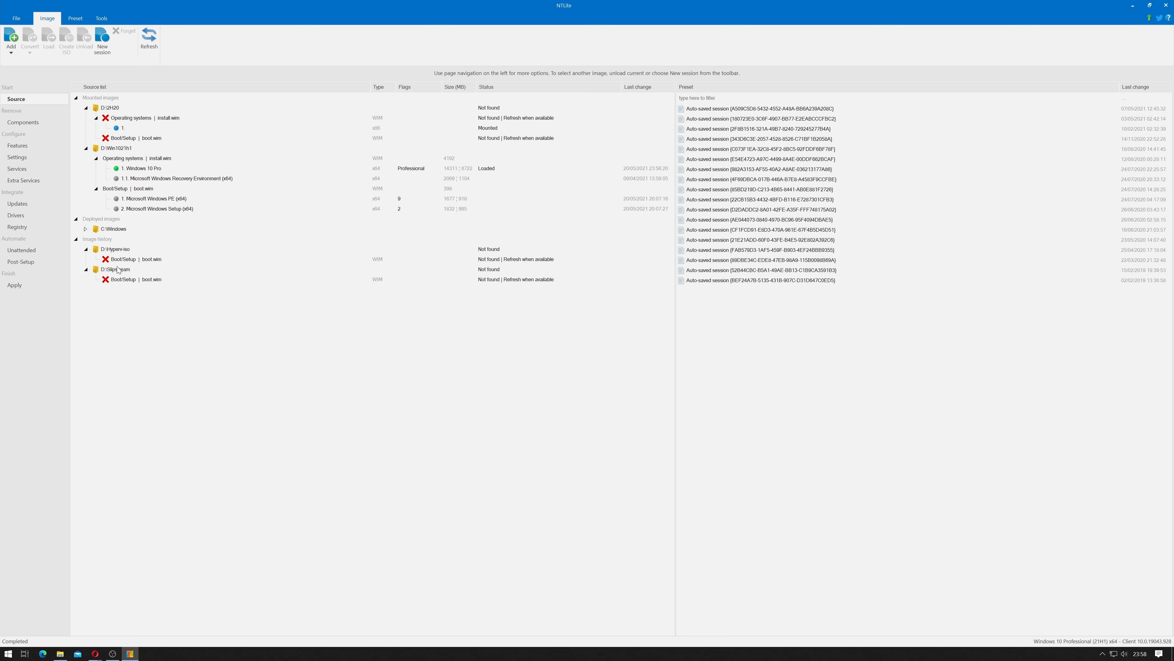
Queue the latest online Windows 10 21H1 x64 updates, KB5003173 and KB5001412, for integration.
click(21, 205)
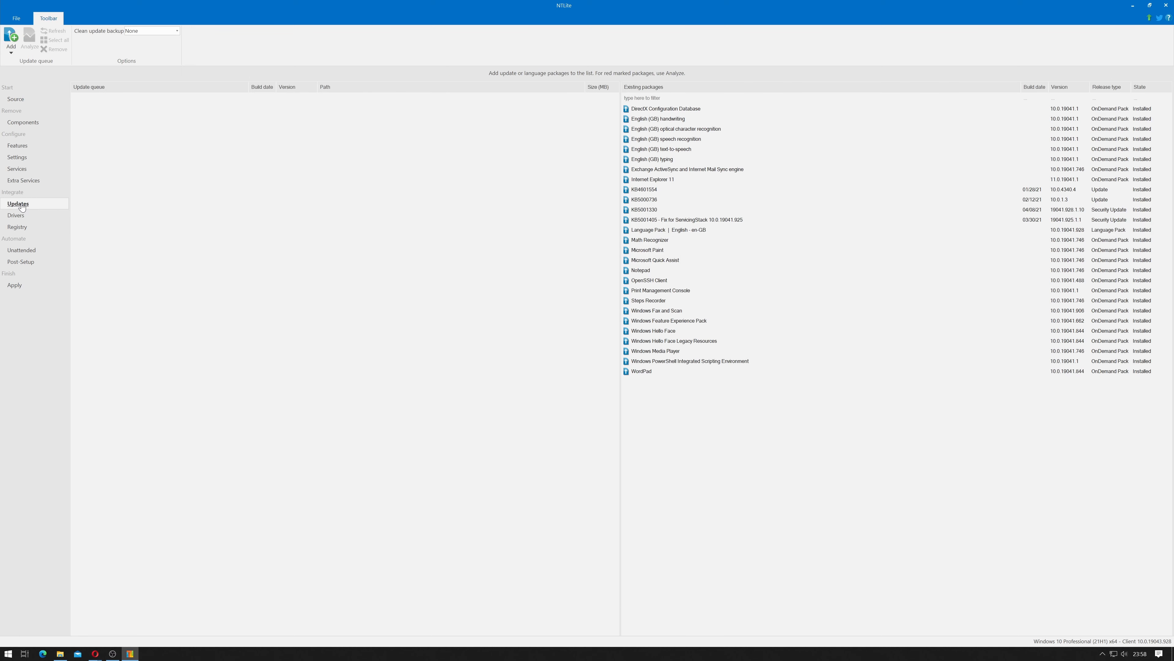
click(11, 46)
click(70, 63)
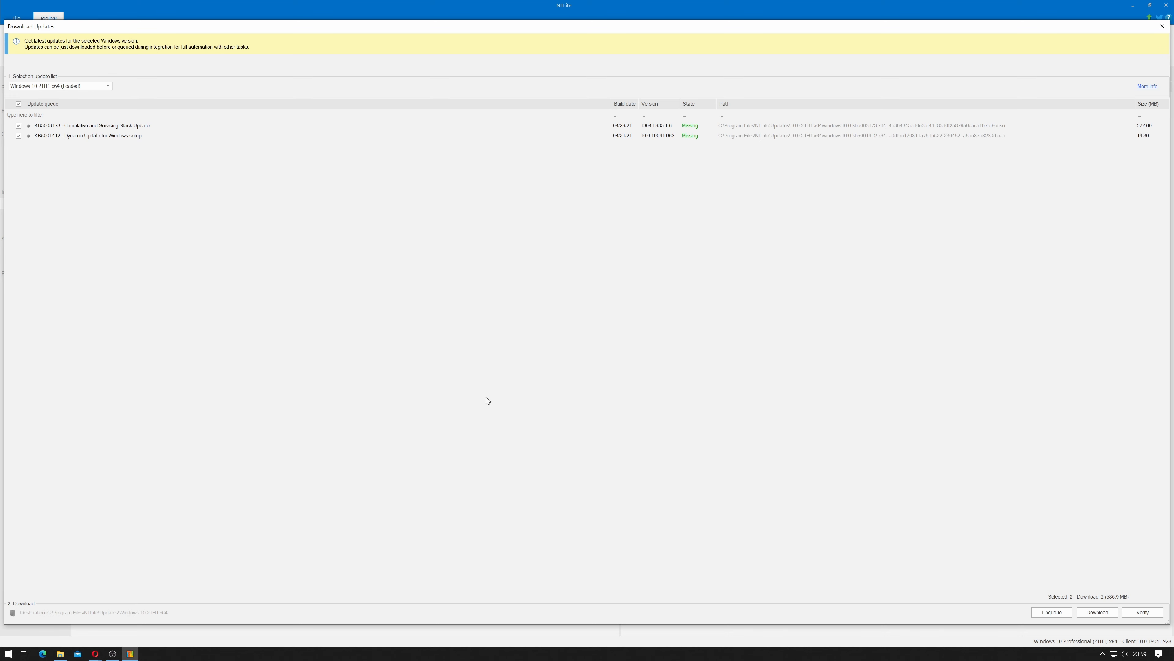
click(1052, 612)
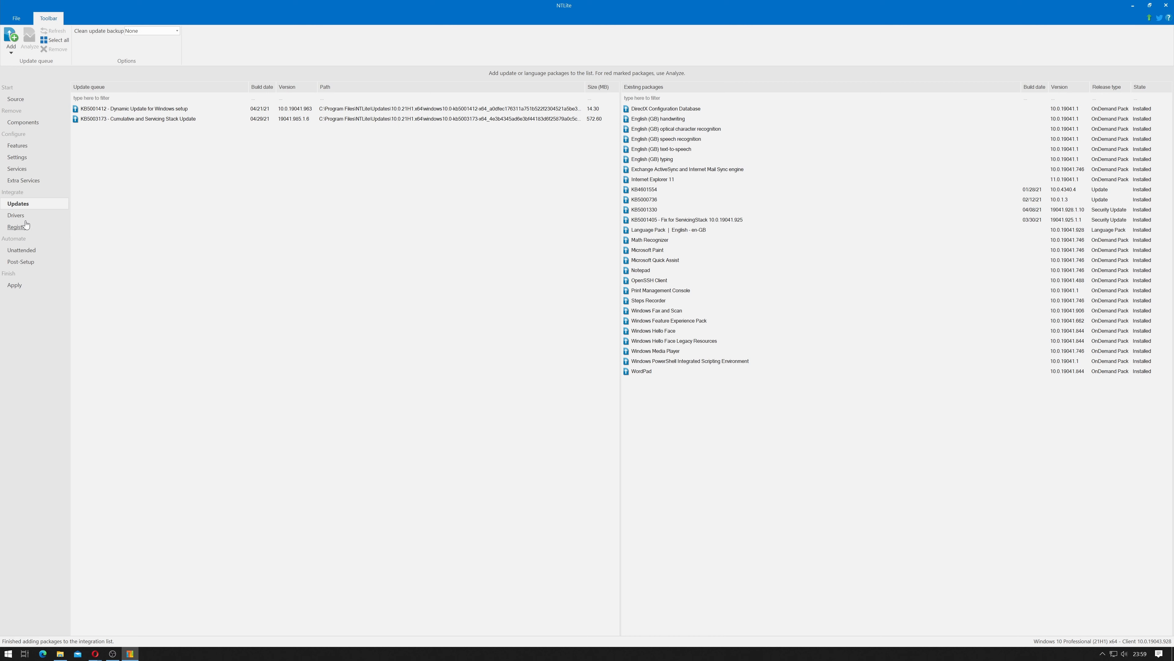
Queue all drivers from the drive folder on Data (D:) for integration and dismiss the driver warnings.
click(15, 217)
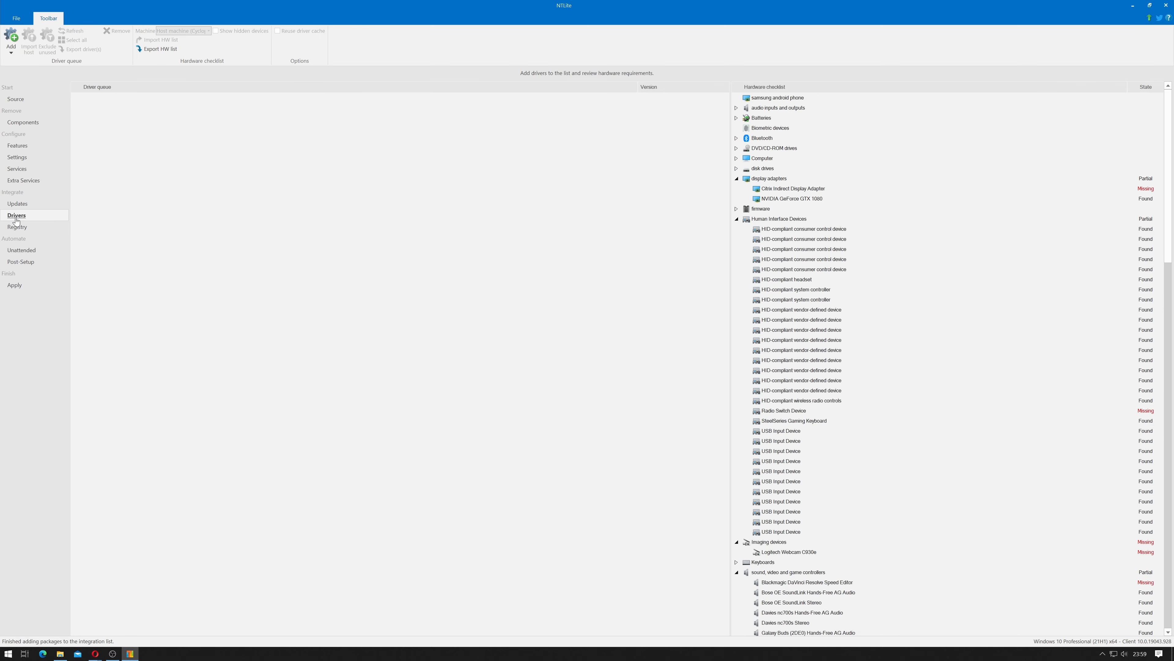
click(11, 46)
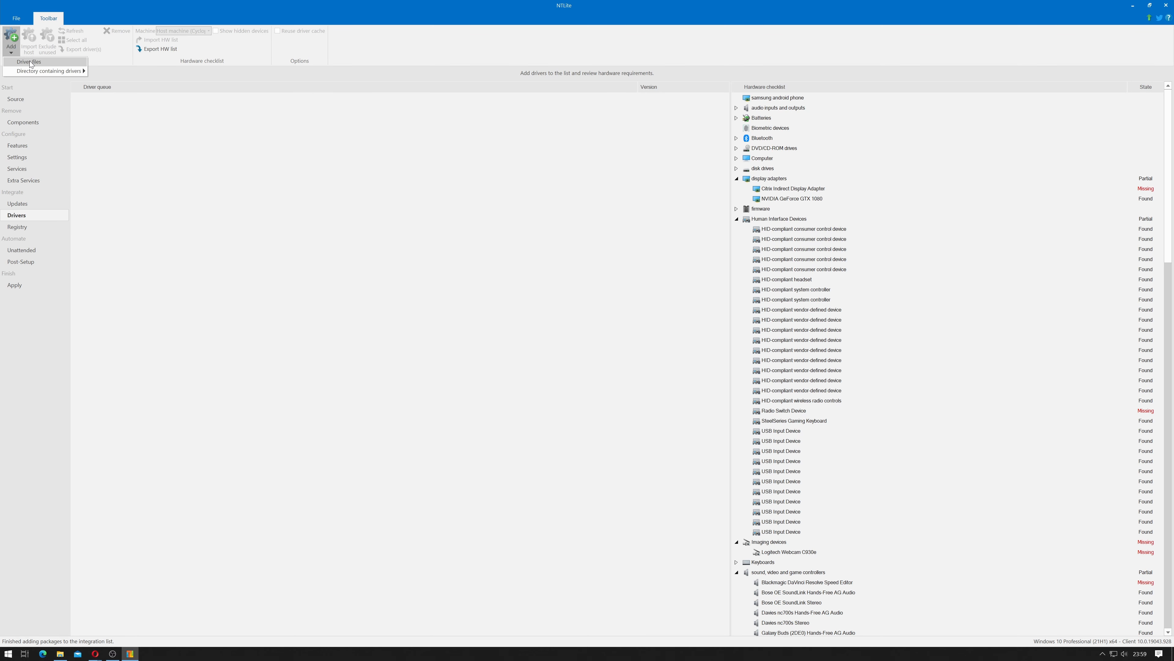
mouse_move(25, 75)
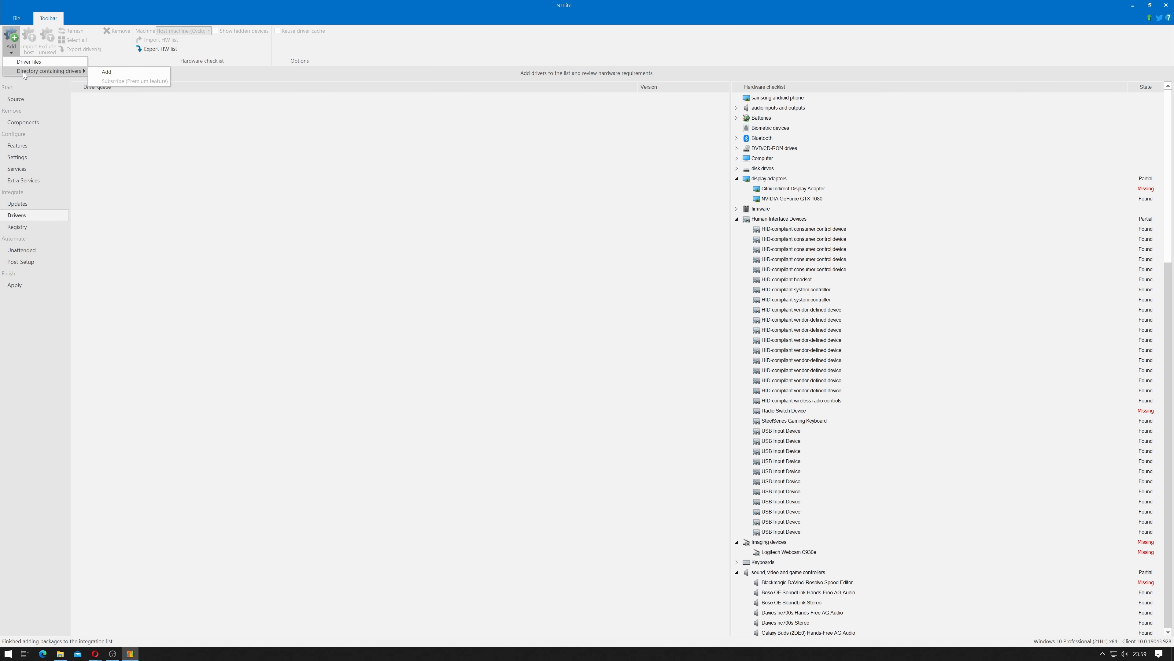
click(104, 73)
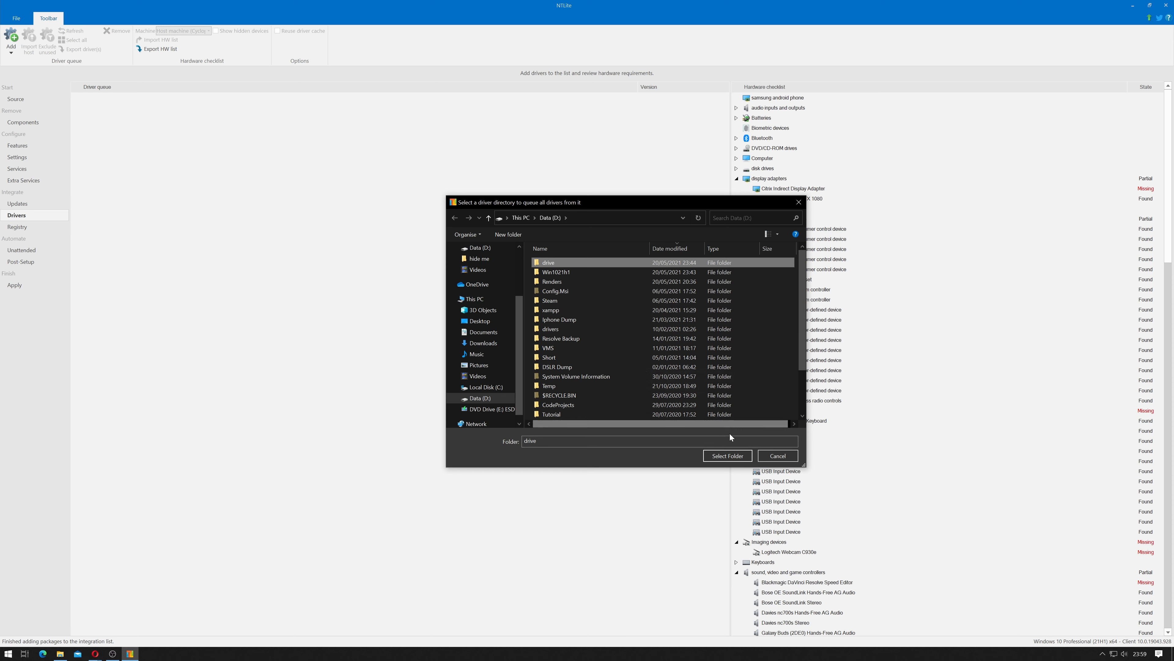
click(727, 455)
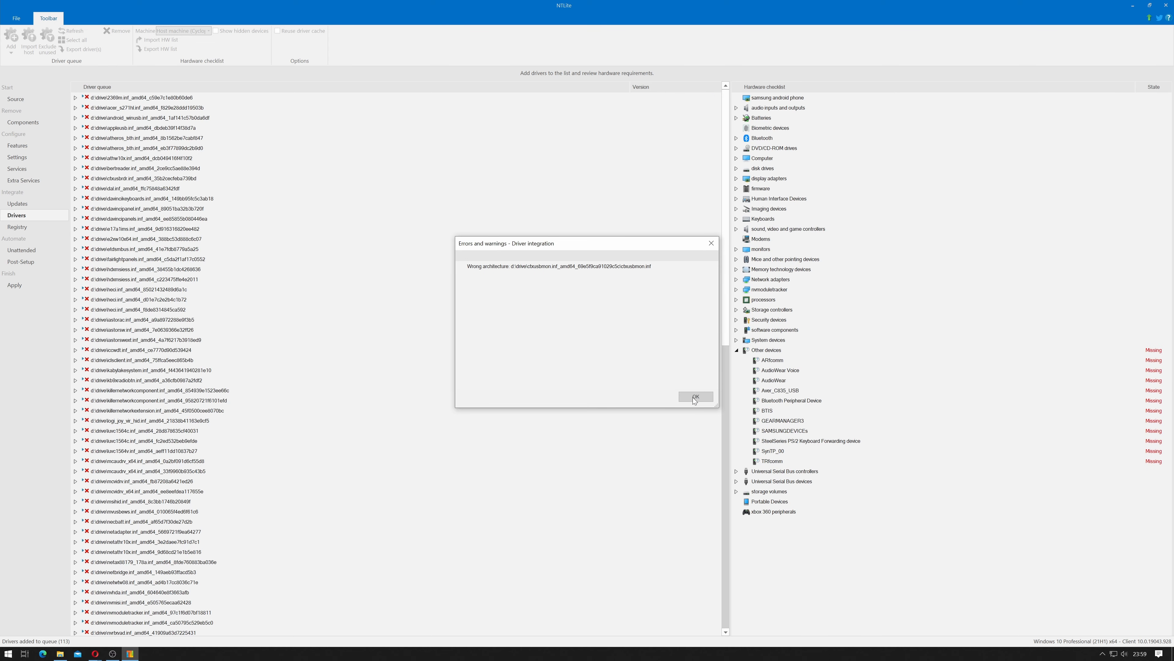
click(695, 397)
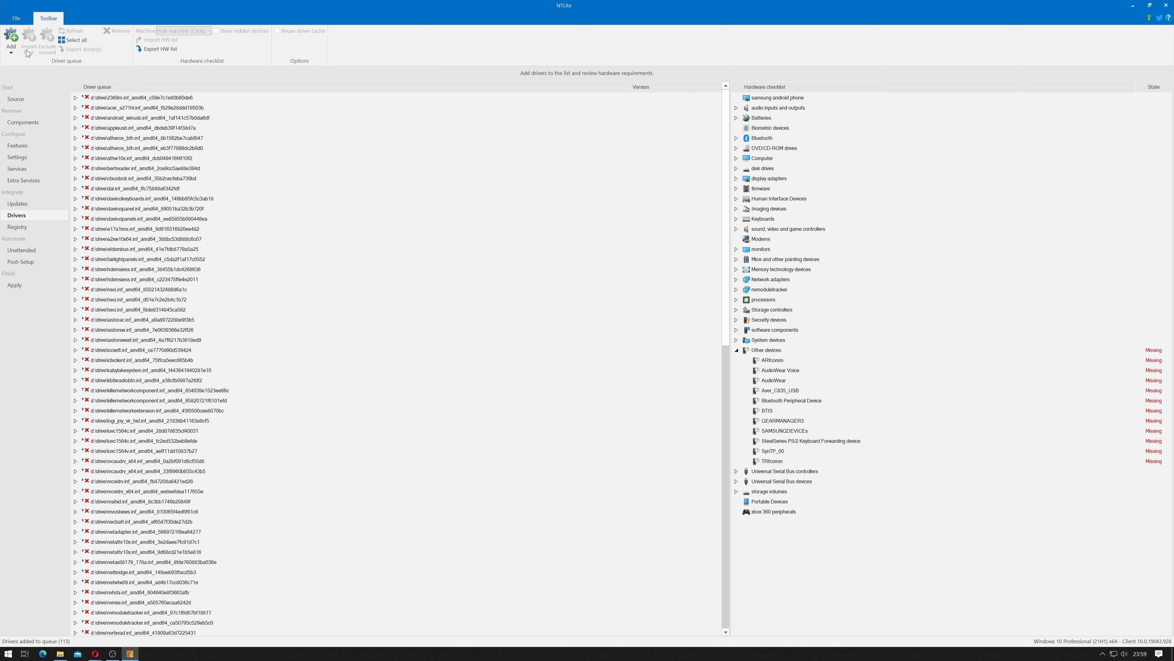
Add the drivers folder on Data (D:) to the driver queue as well, then review and dismiss the integration warnings.
click(10, 46)
mouse_move(46, 72)
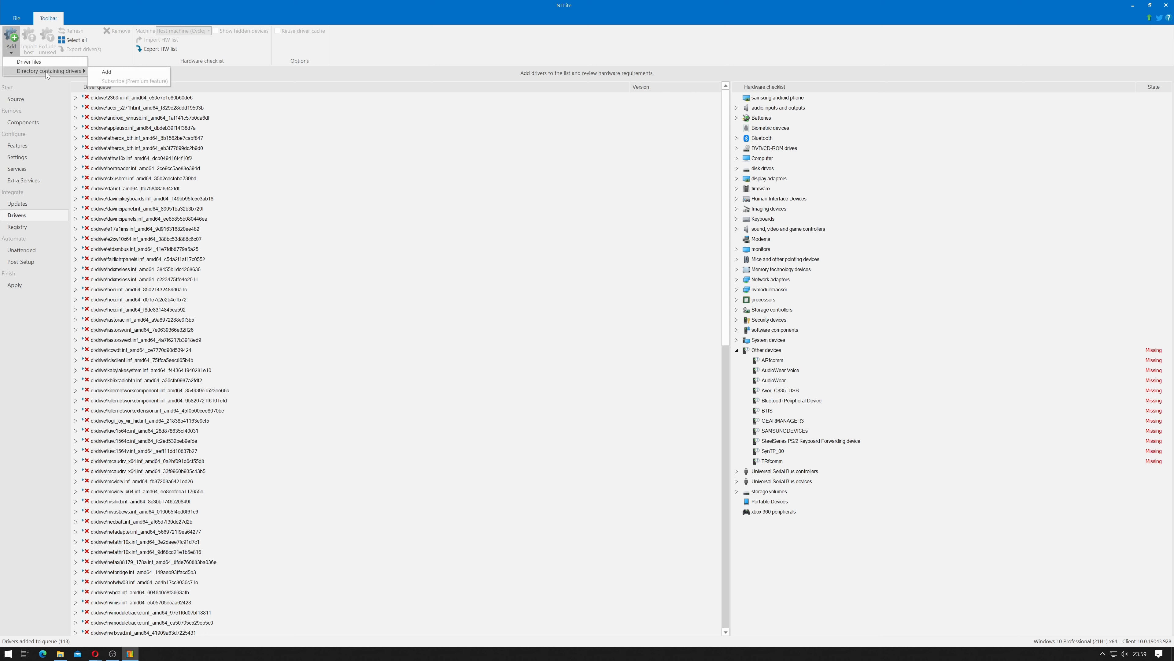
click(106, 72)
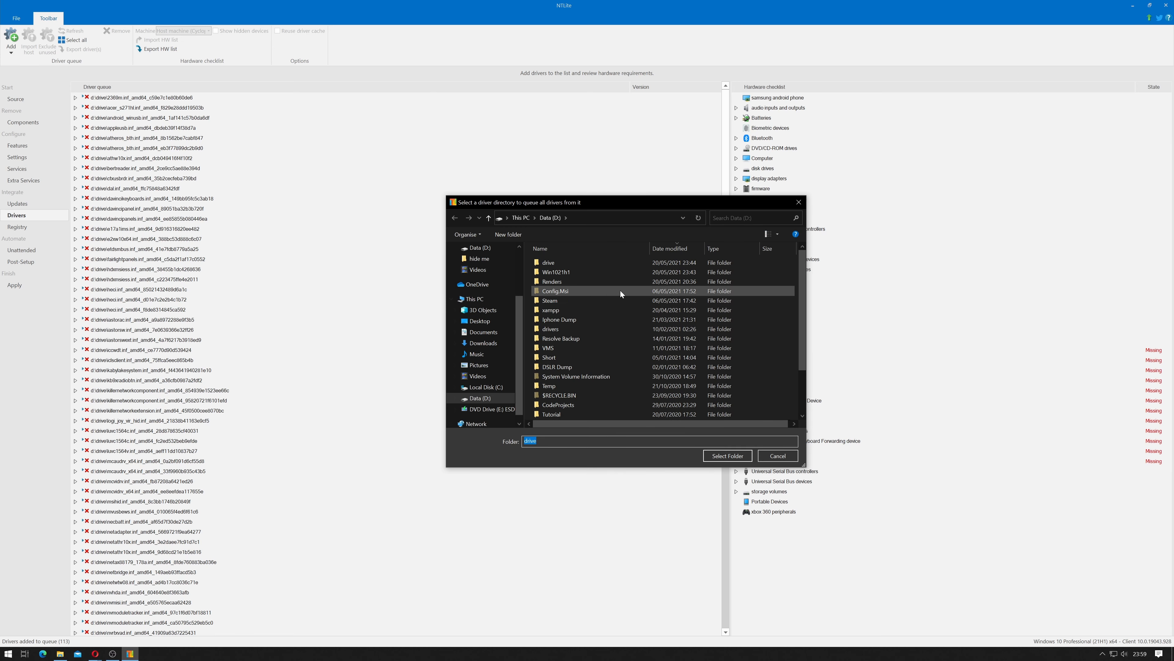
click(561, 332)
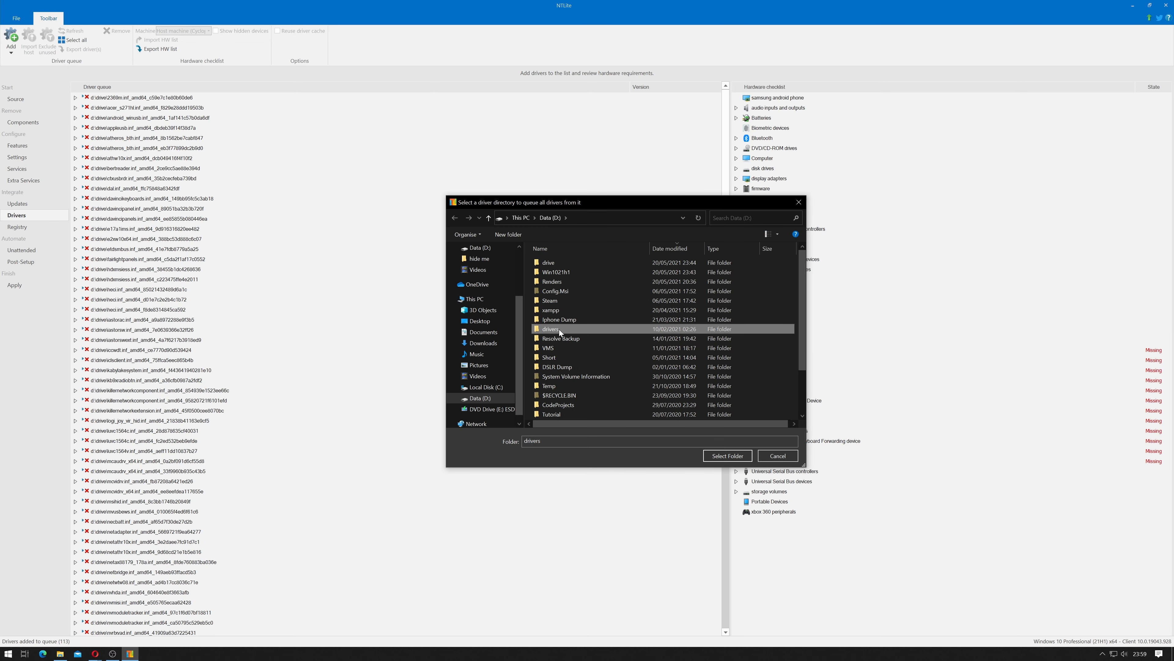
click(727, 455)
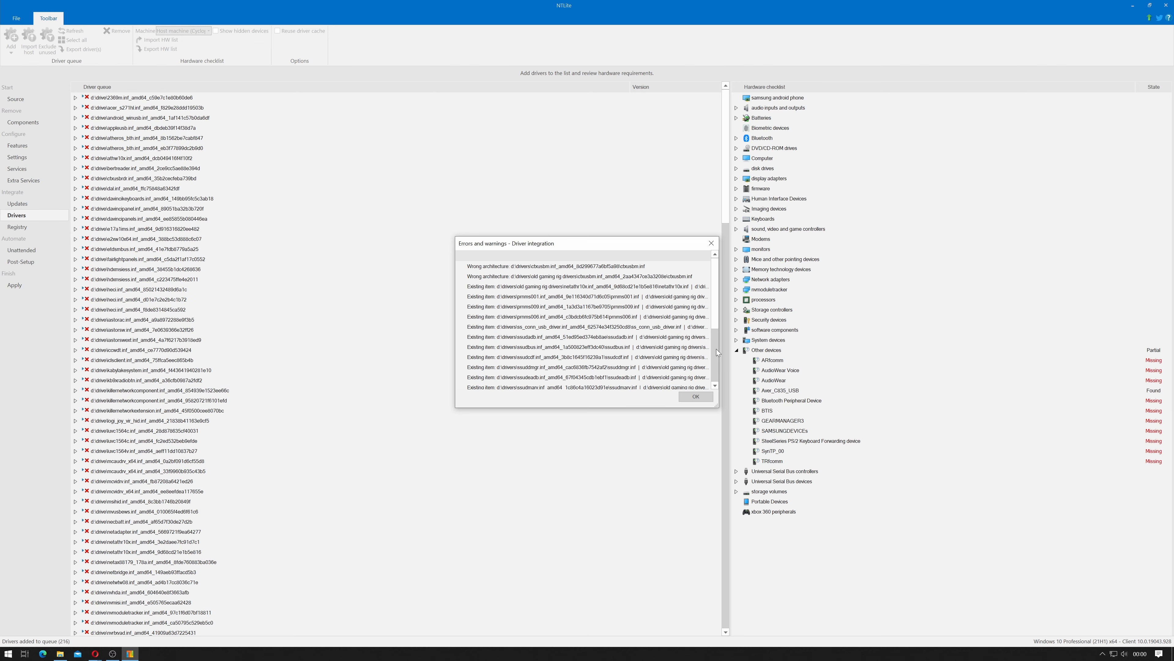
scroll(717, 349, down, 3)
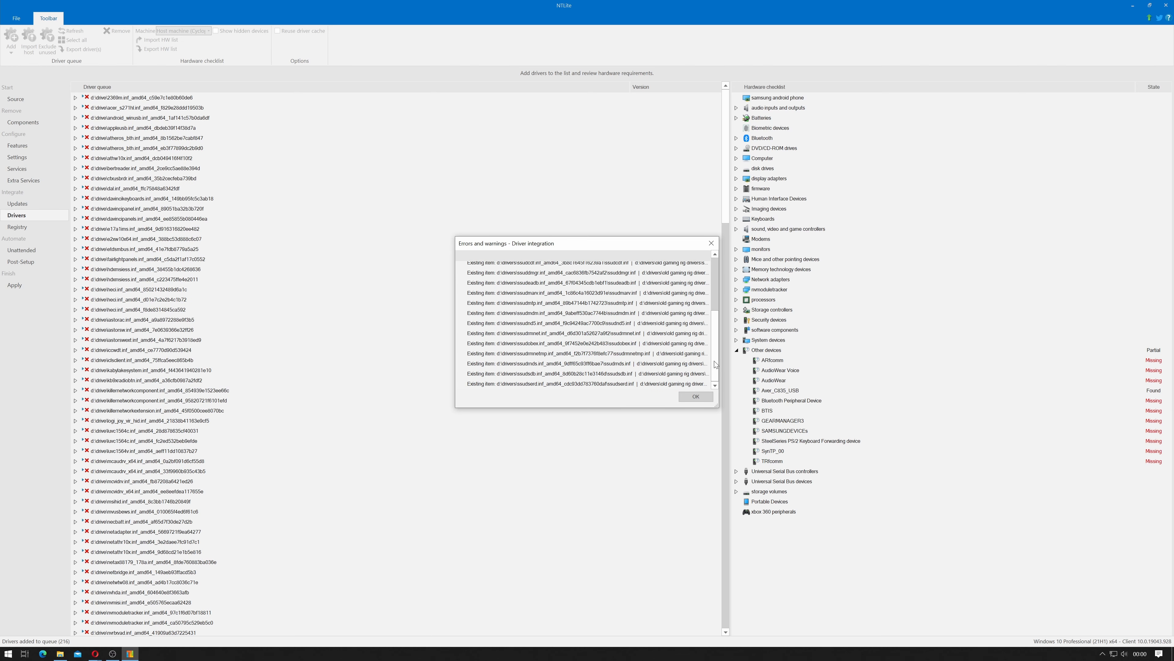
click(695, 397)
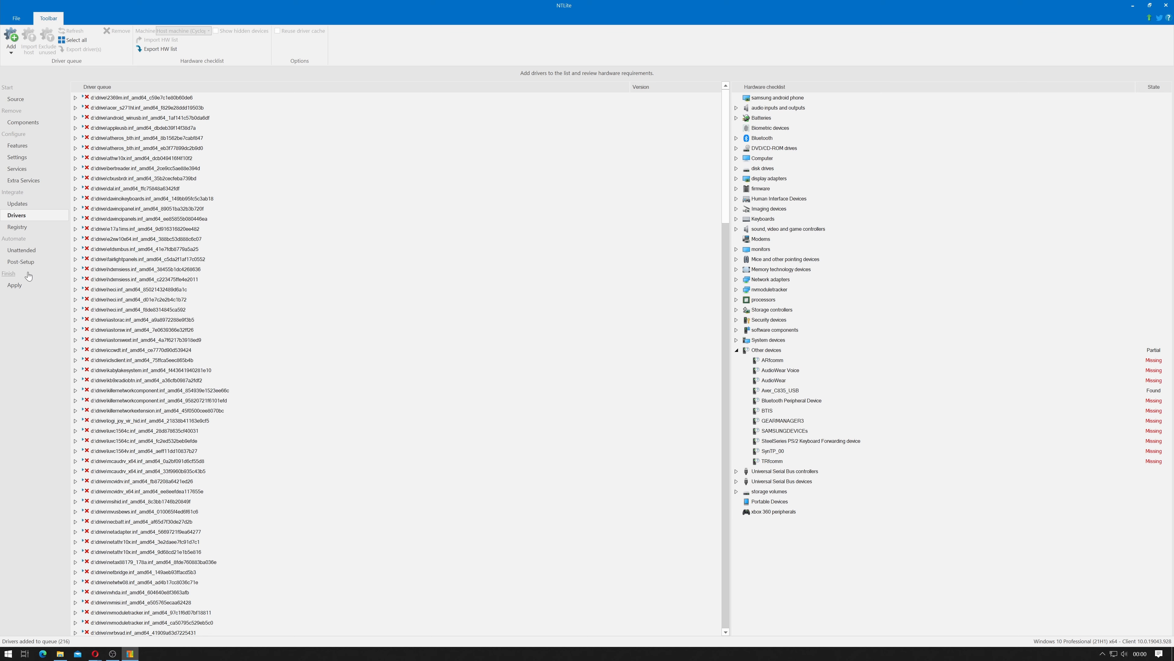
Set the image to be saved with trimmed editions, enable removal of nonessential editions, and keep the standard, editable WIM format.
click(16, 285)
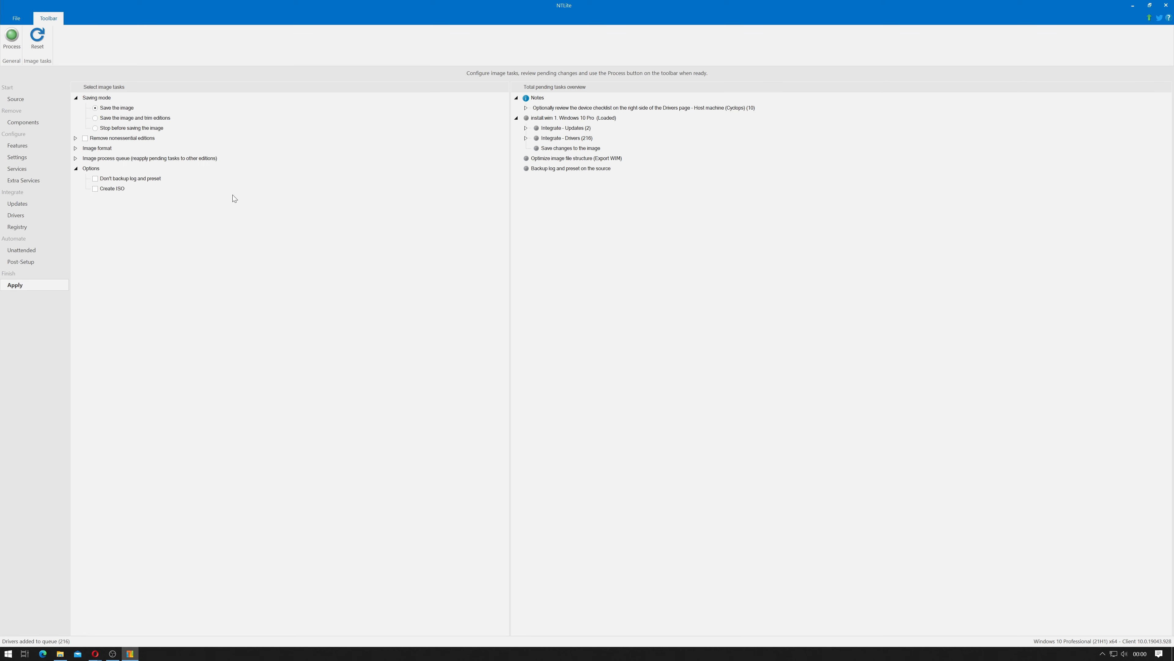
click(101, 118)
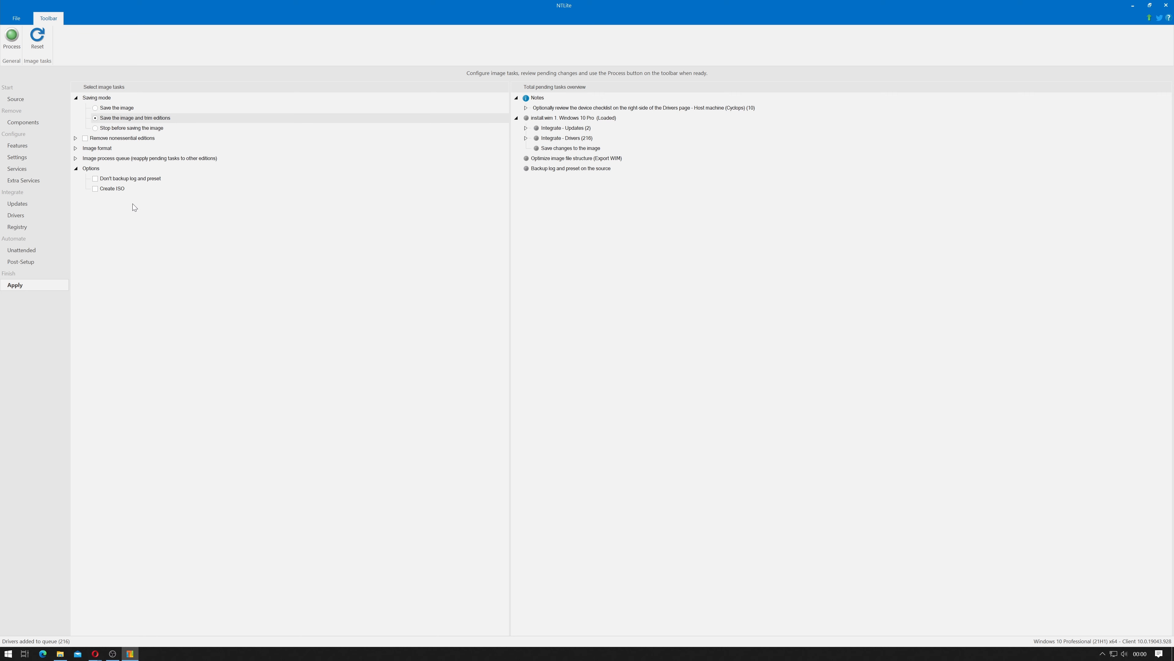
click(86, 139)
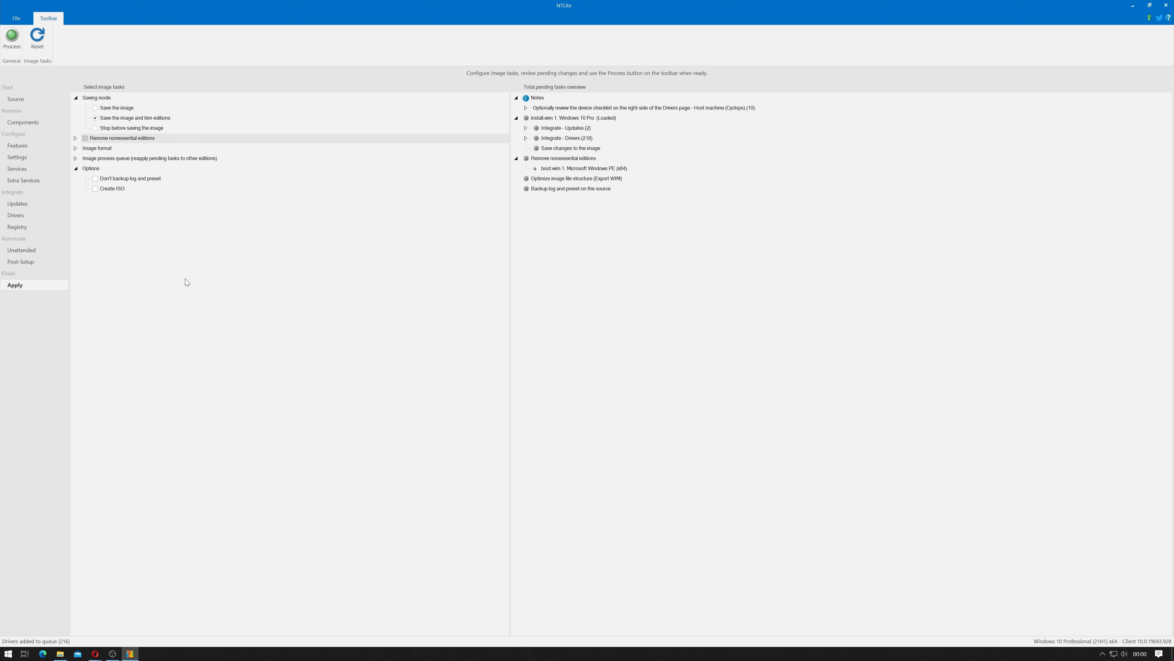
click(76, 149)
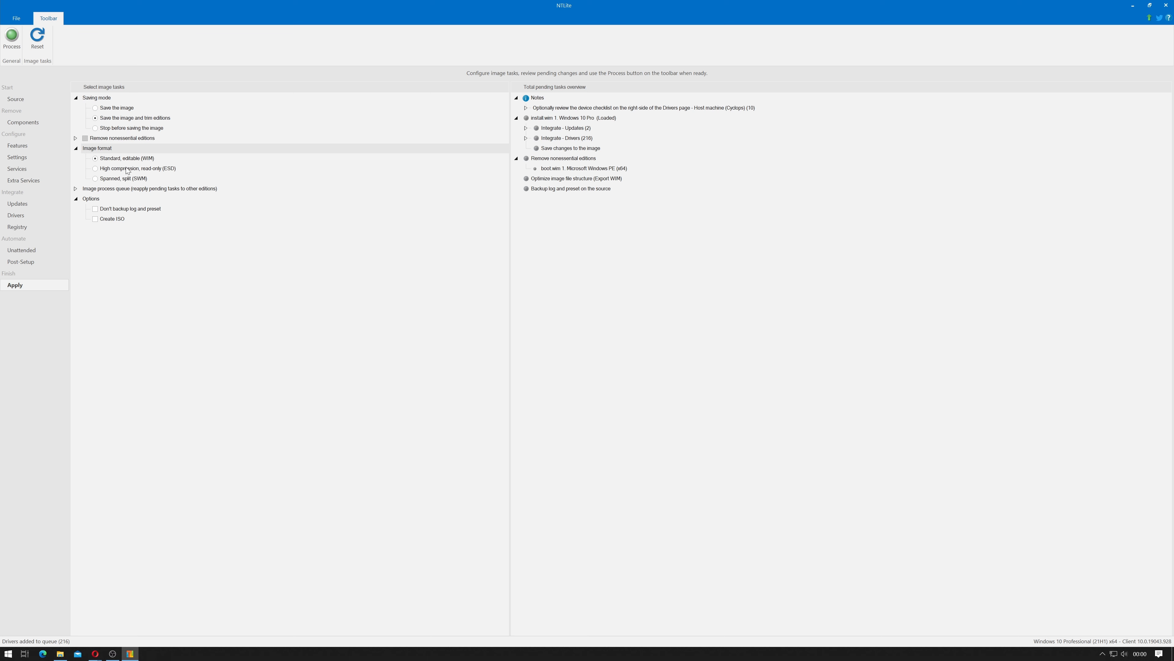
click(76, 149)
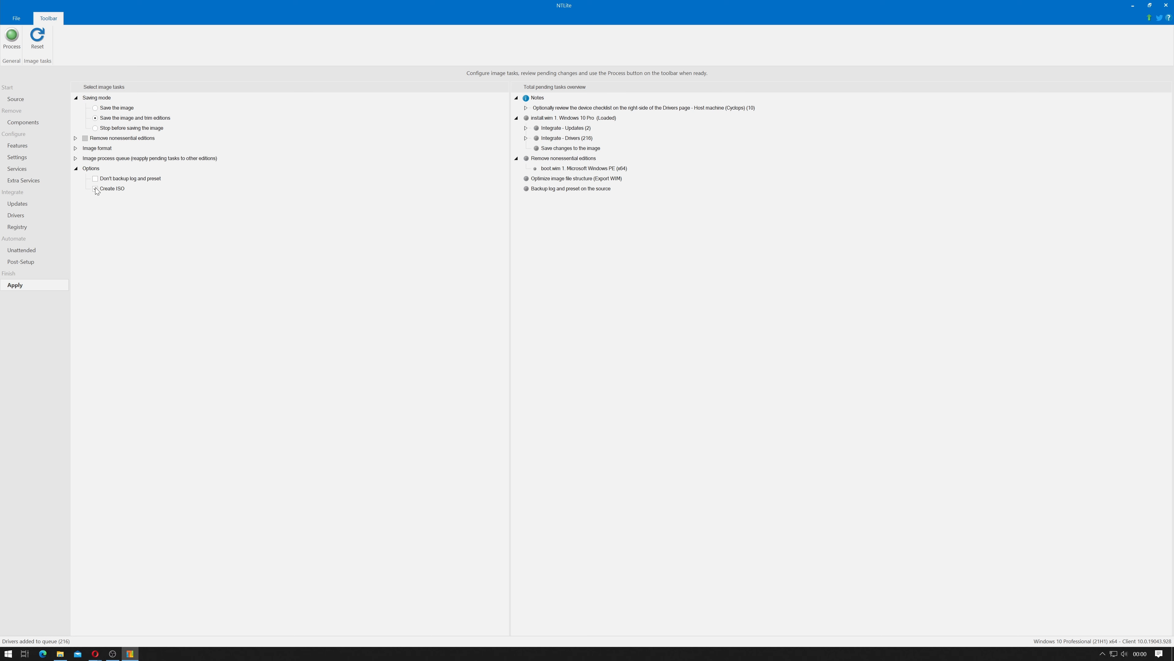
Enable ISO creation as NTlite-may.iso in the ISOS folder under VMS on Data (D:), with the label NTlite-may.
click(95, 189)
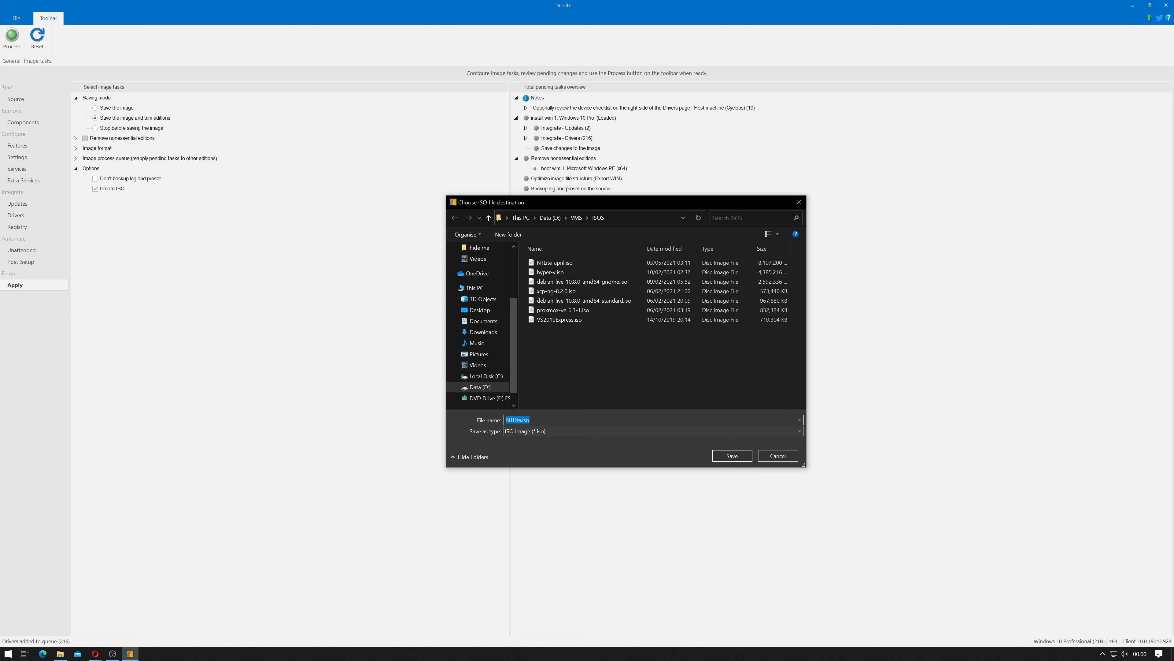
text(NTl)
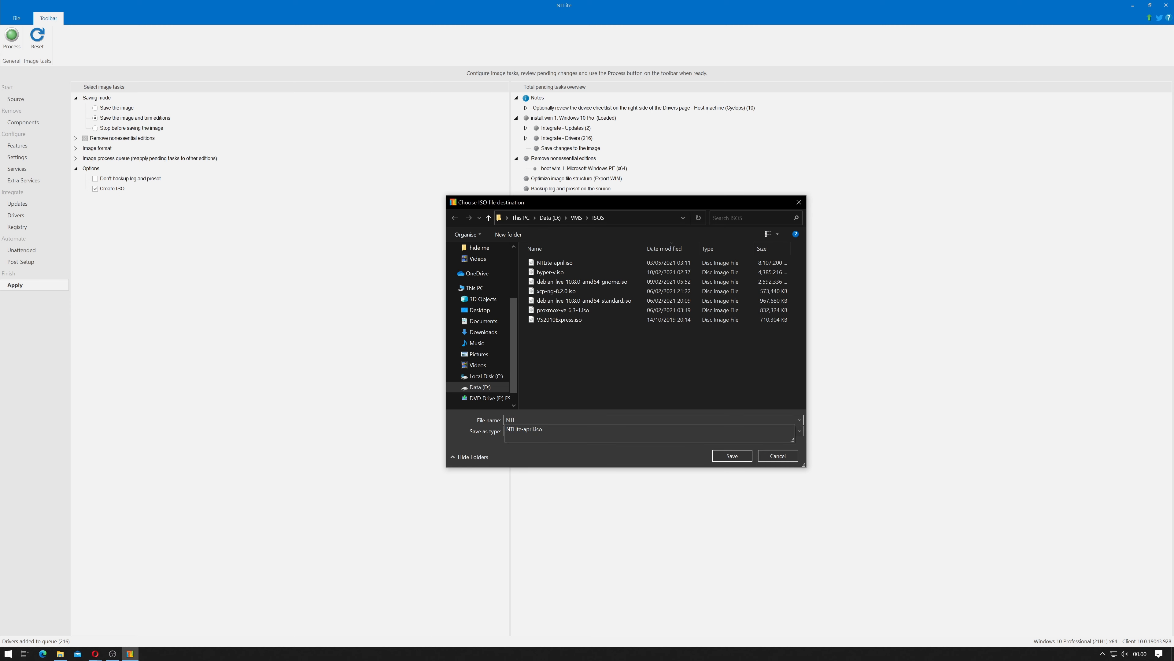
text(ite-may)
key(Return)
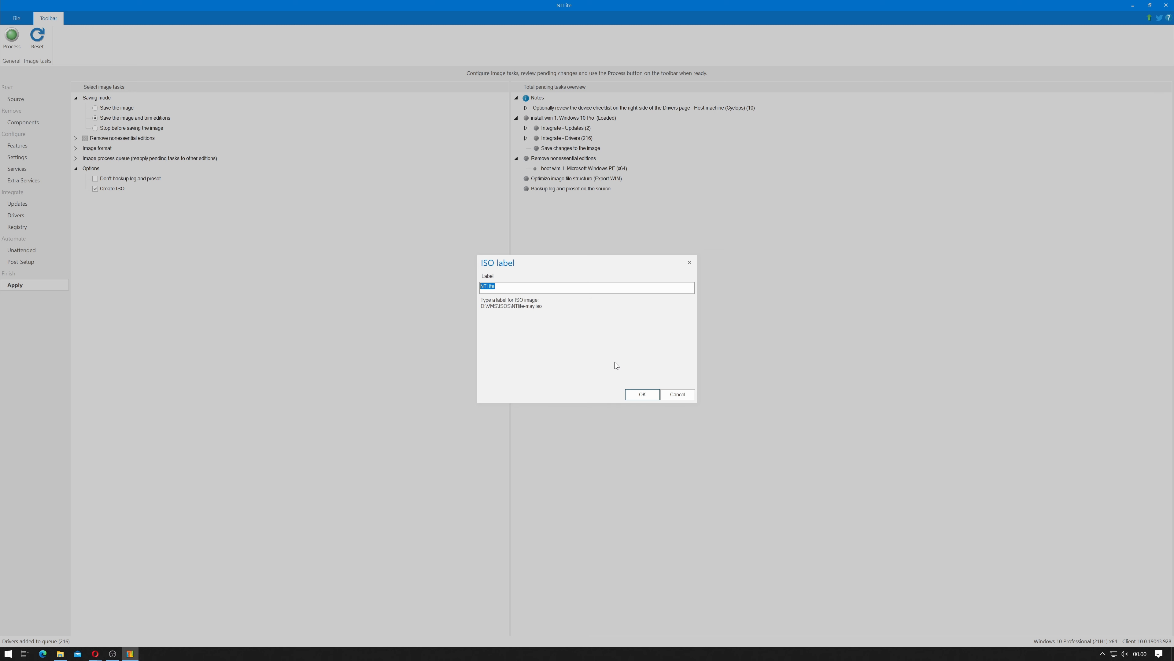
text(N)
key(Return)
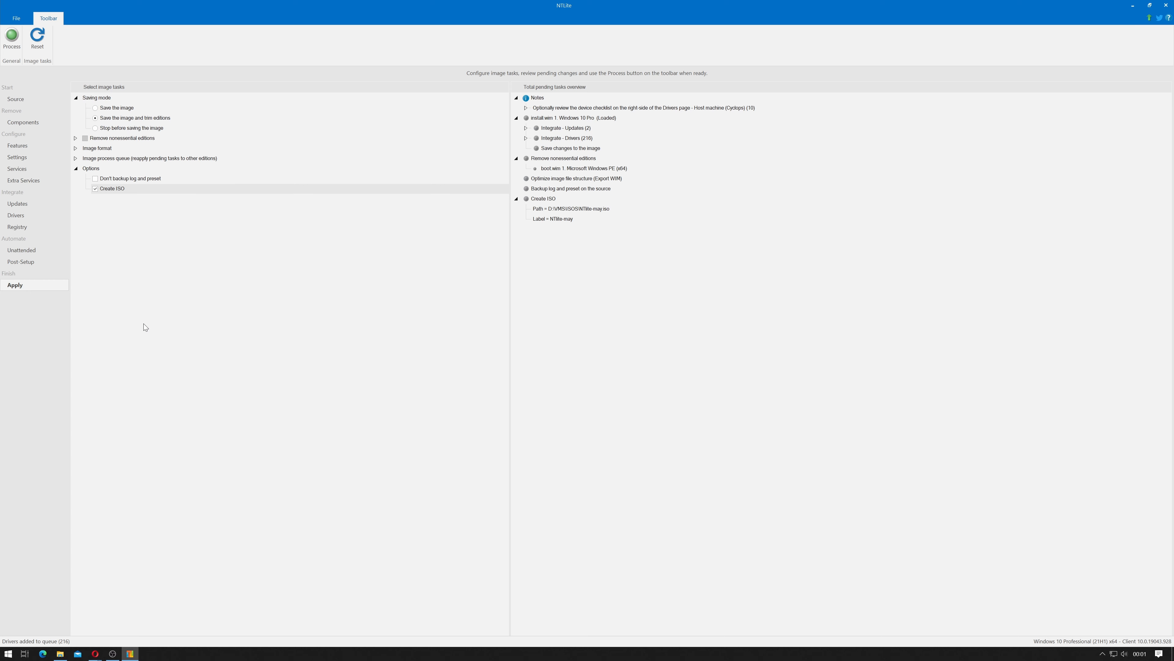
Process the image tasks, closing the Windows Security window and acknowledging the completed update download so integration continues.
click(12, 37)
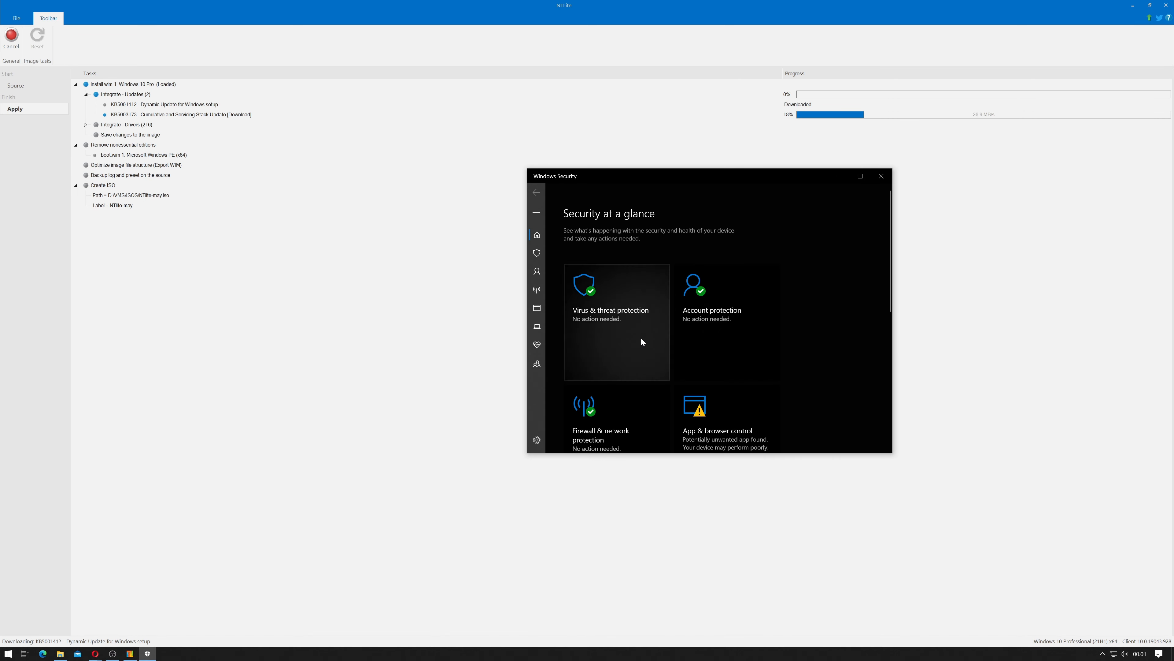
click(883, 176)
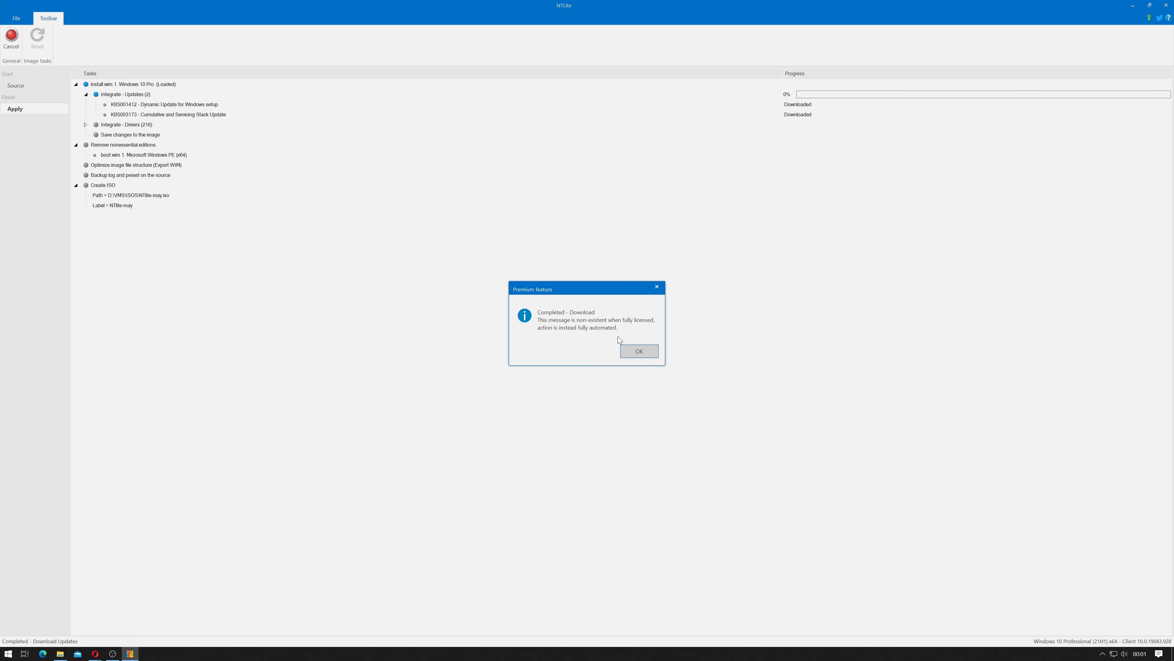
click(640, 353)
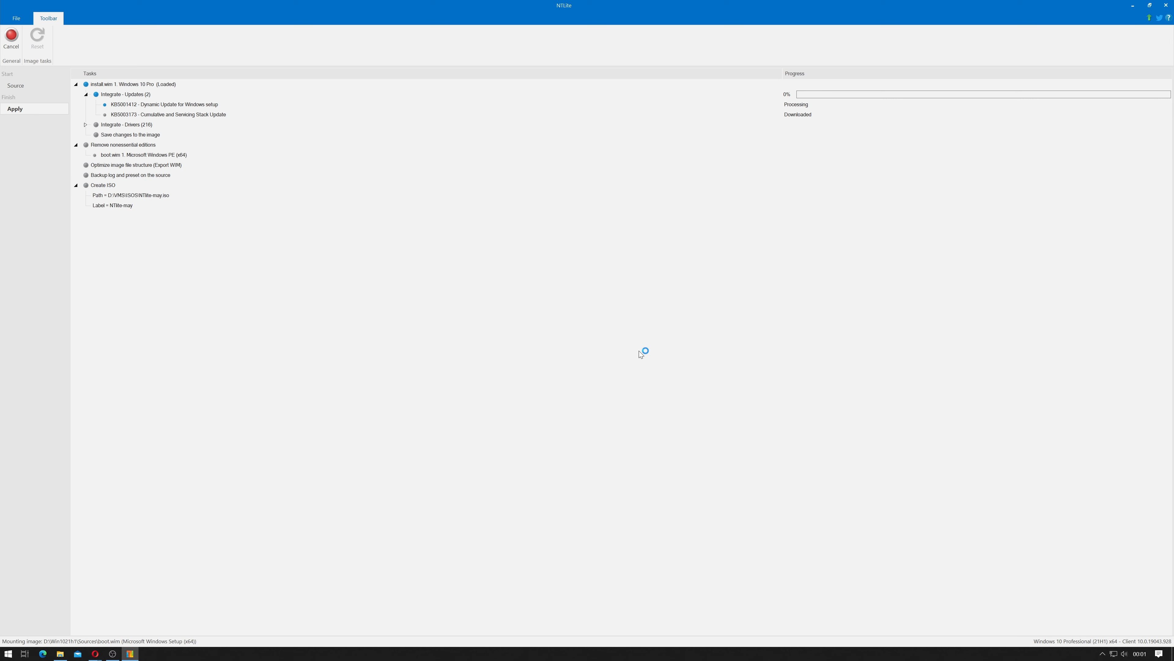
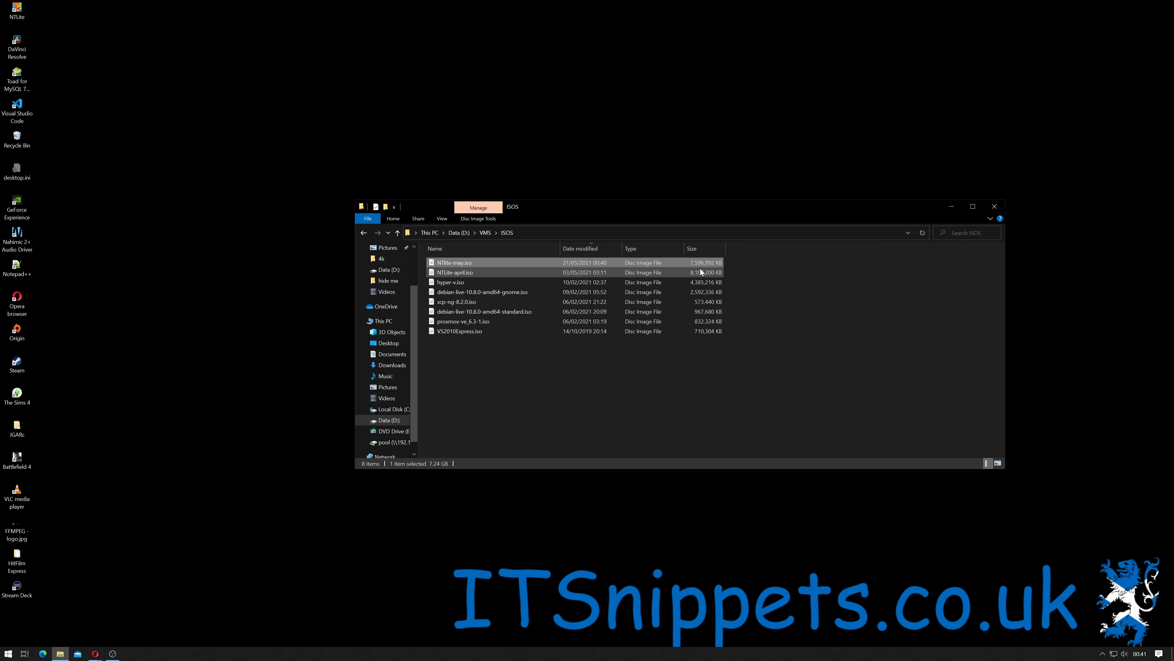
click(812, 336)
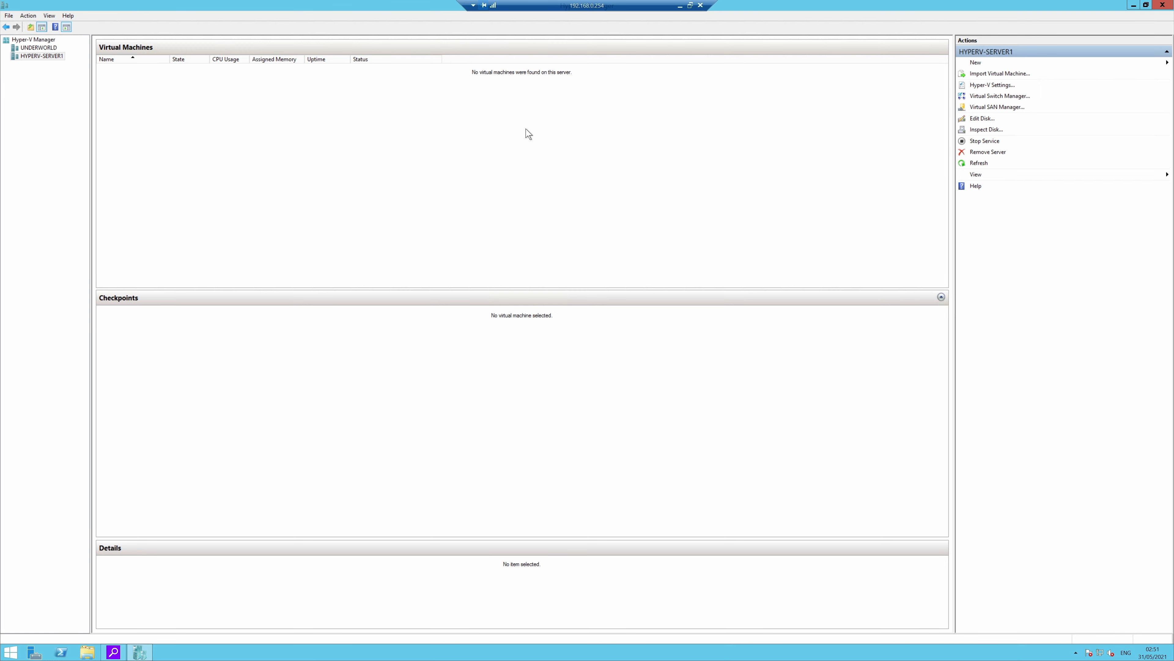
Begin a new virtual machine on HYPERV-SERVER1 in Hyper-V Manager, naming it Win10Test and keeping Generation 1.
right_click(39, 55)
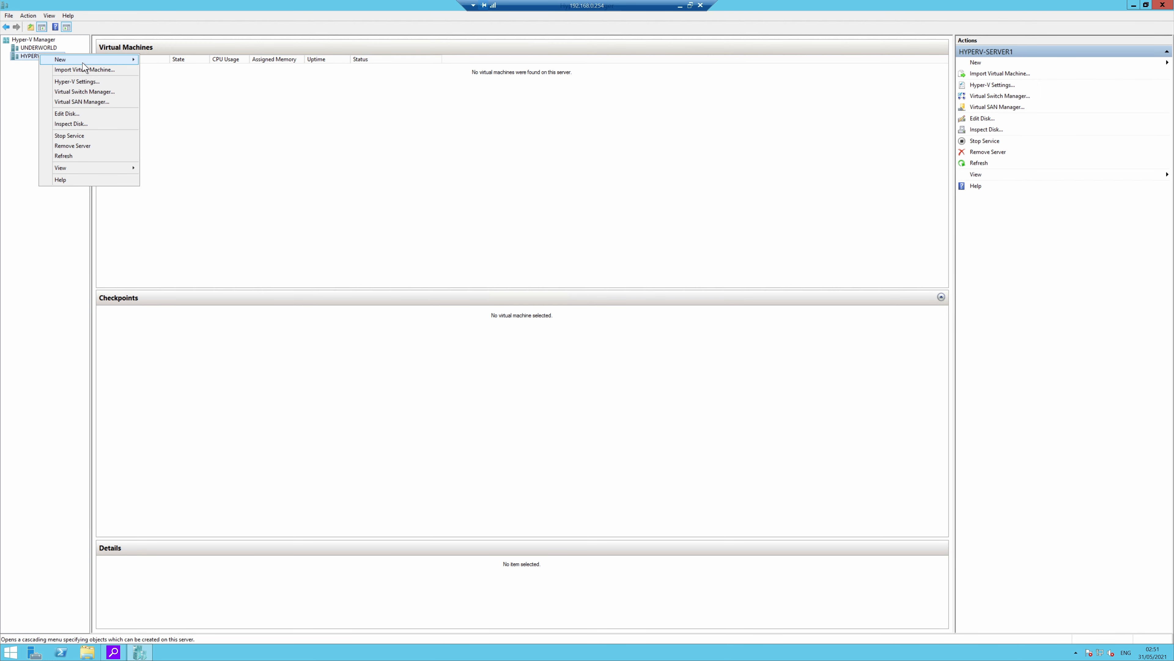
mouse_move(98, 64)
click(174, 60)
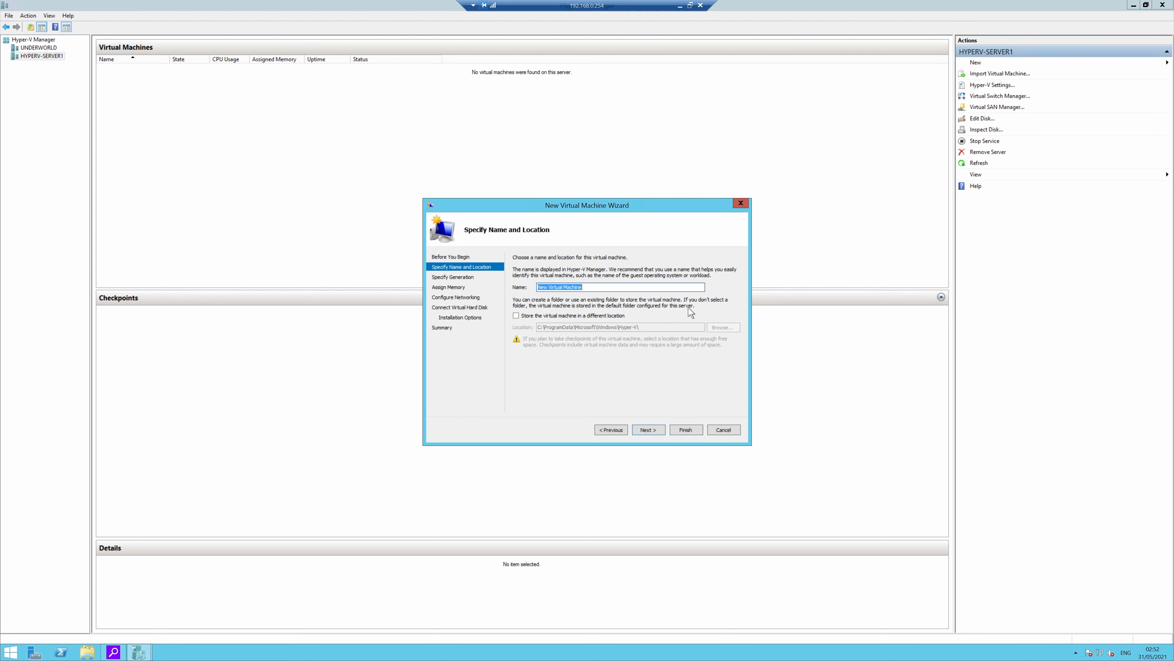
text(Win10Test)
click(649, 430)
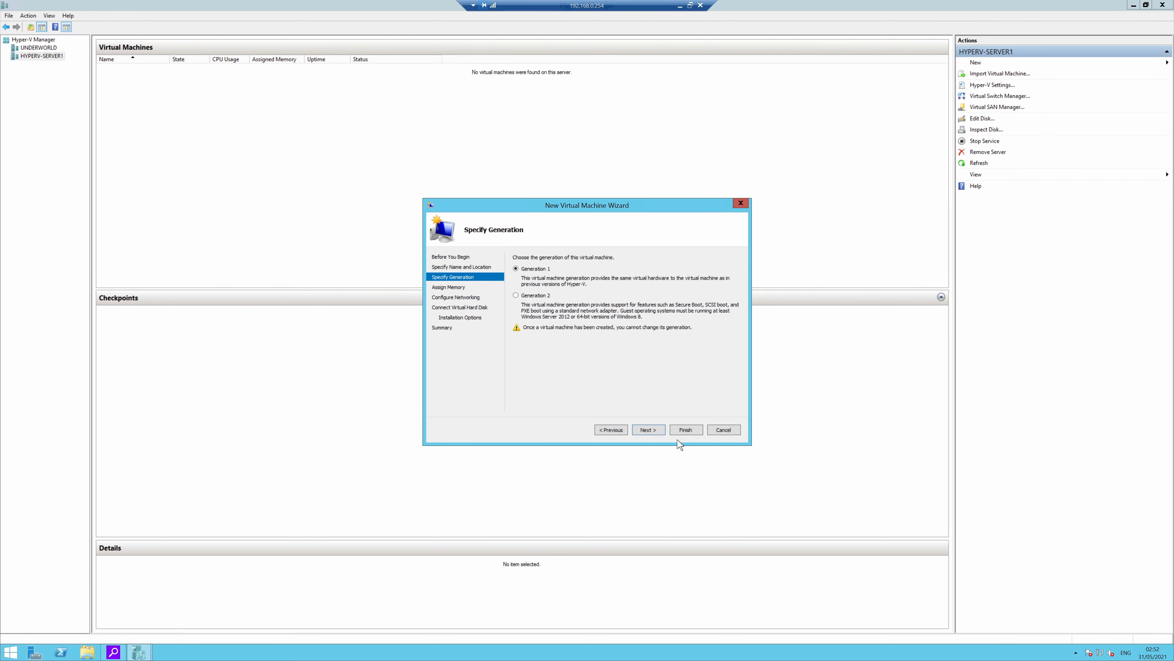
click(657, 431)
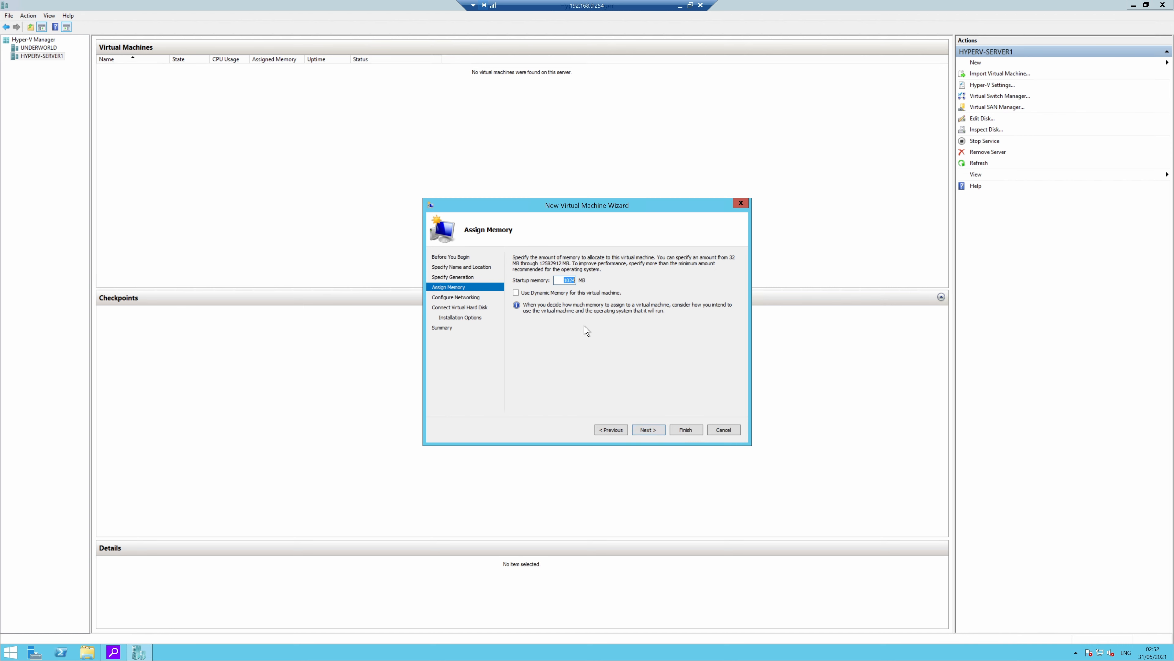
Assign the virtual machine 4096 MB of startup memory and enable Dynamic Memory.
text(4096)
click(564, 293)
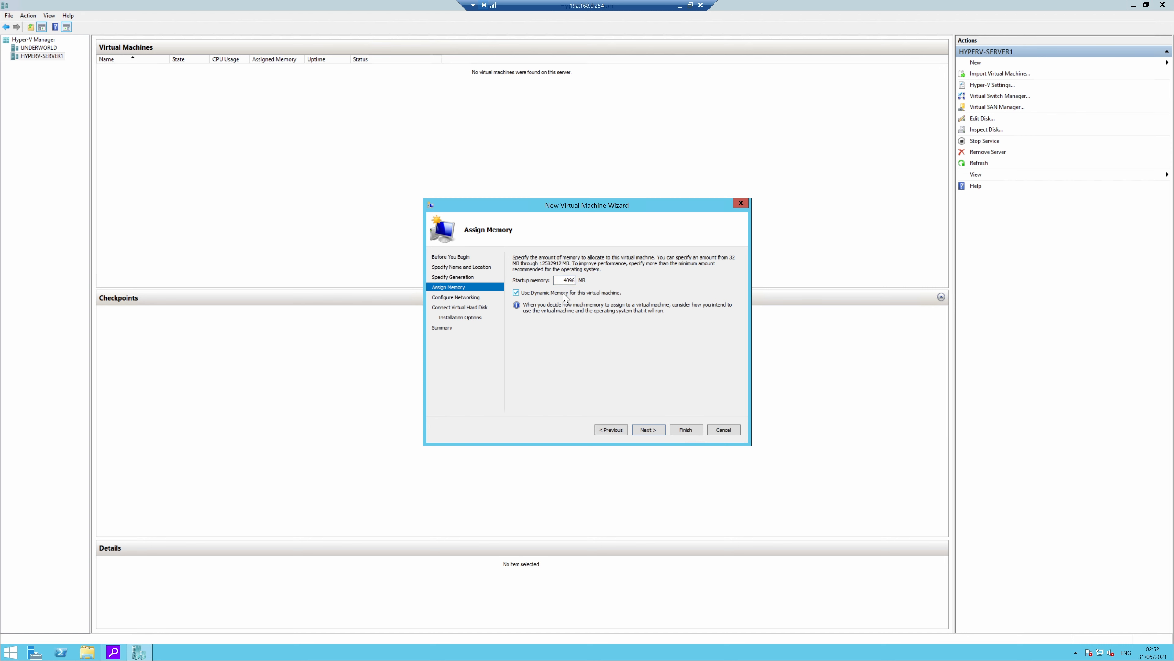
click(652, 431)
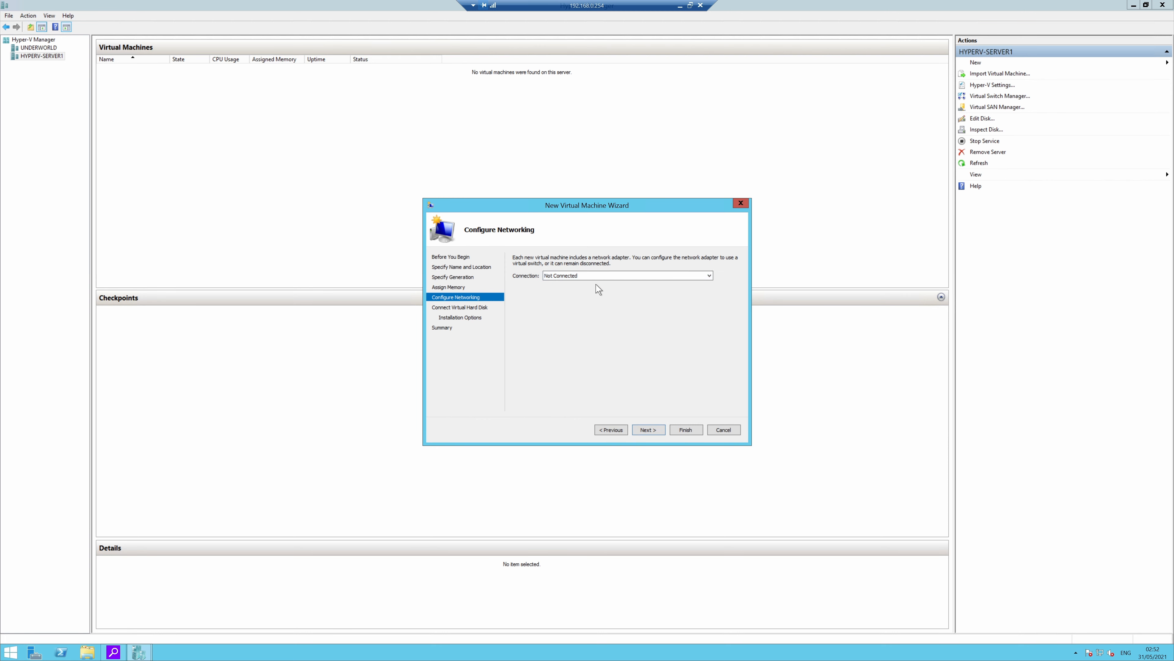
Leave the network adapter not connected and accept a new 127 GB virtual hard disk in the default location.
click(652, 430)
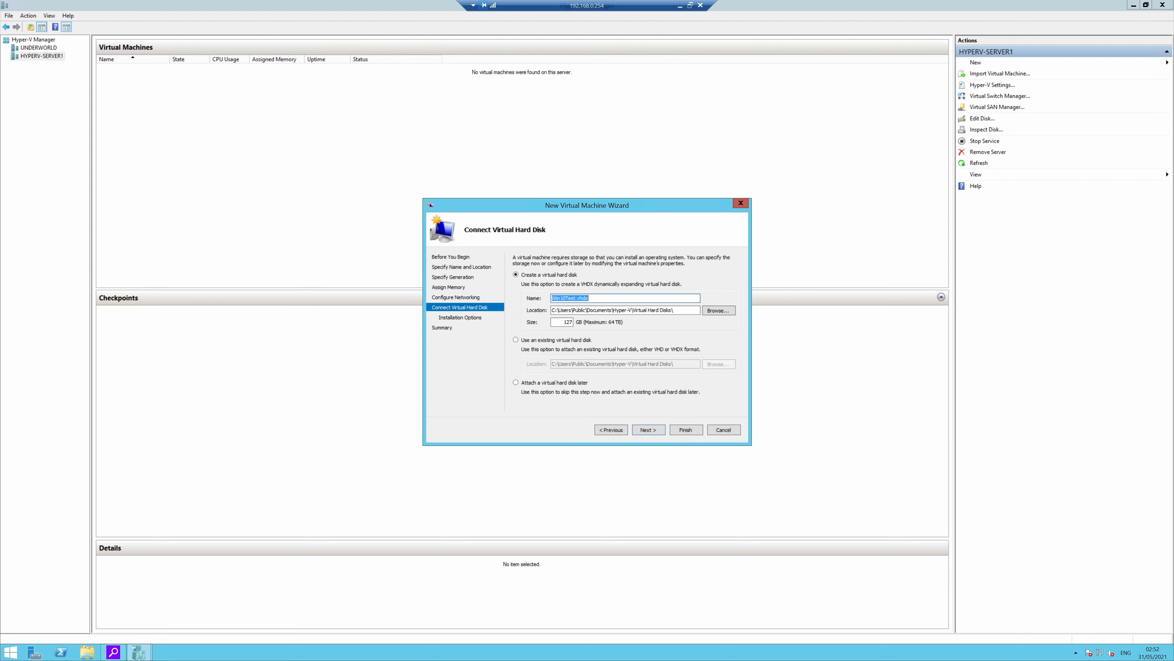
drag(590, 298, 560, 299)
click(647, 430)
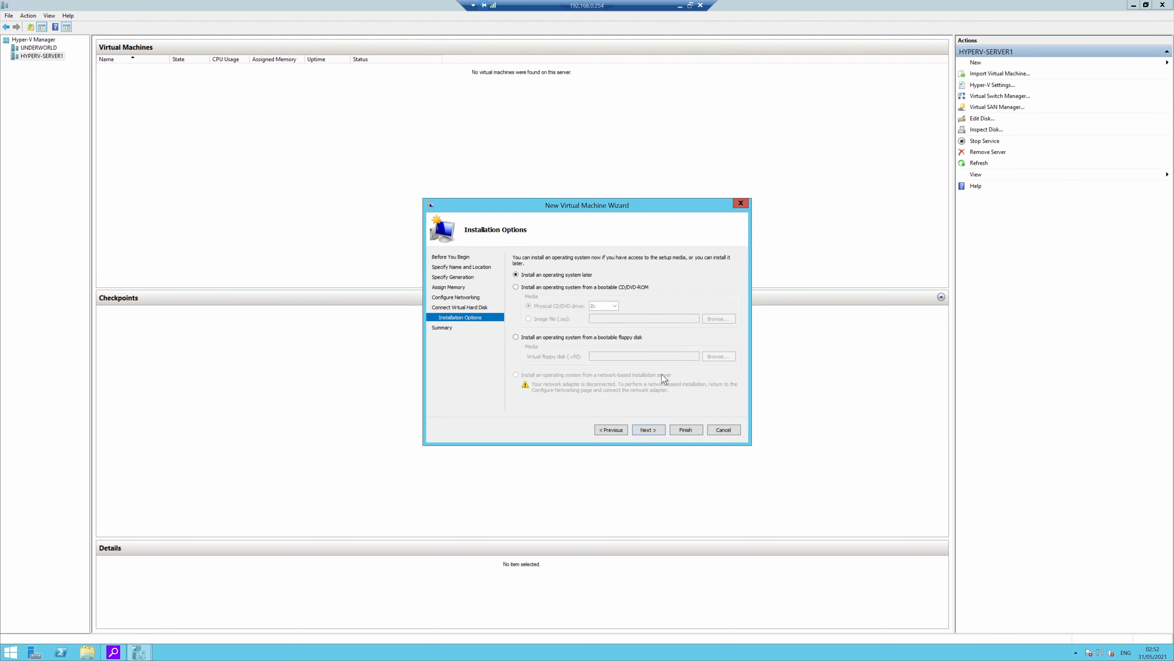
Choose operating system installation from the NTlite-may ISO image on the pool network share and finish creating the virtual machine.
click(574, 289)
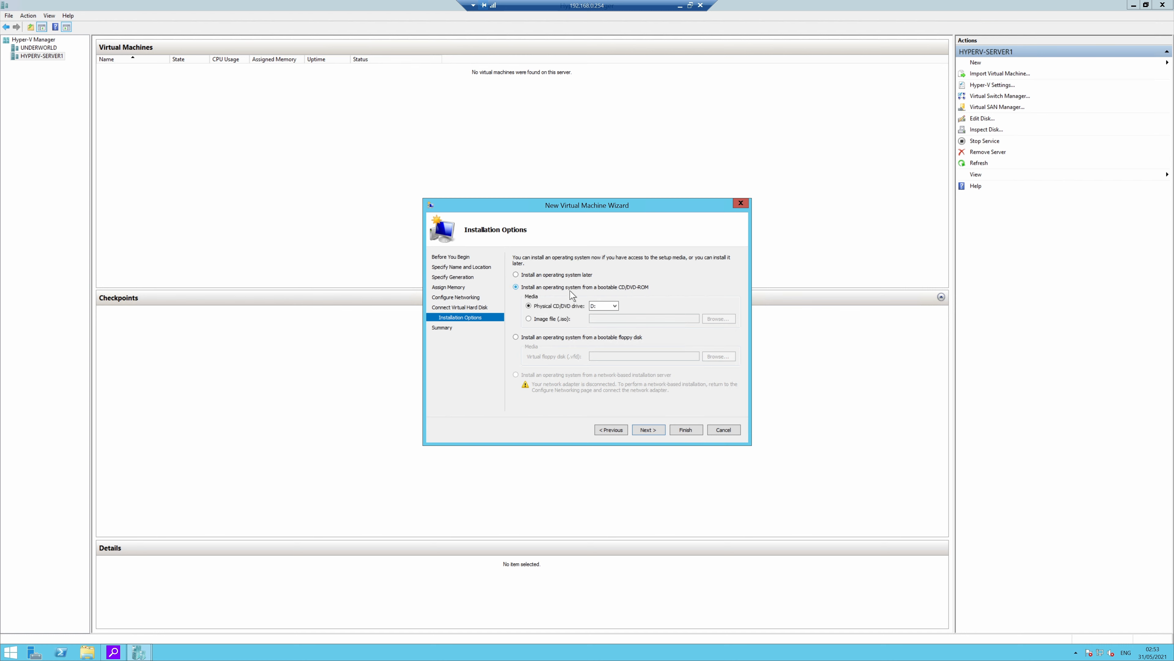
click(572, 341)
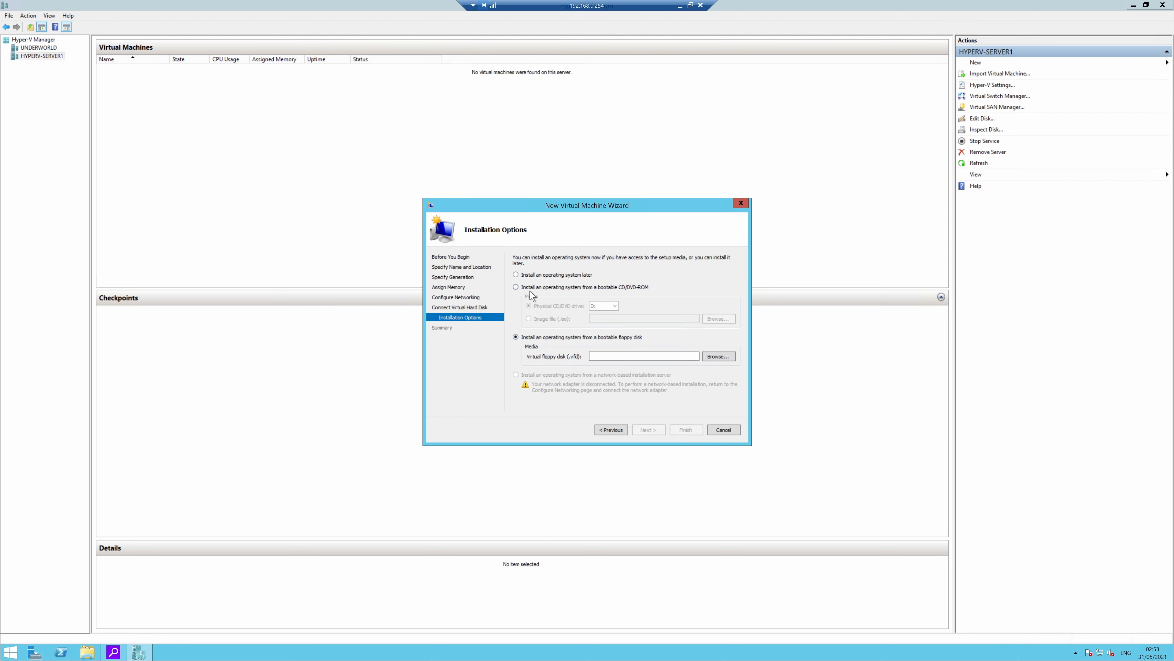
click(520, 288)
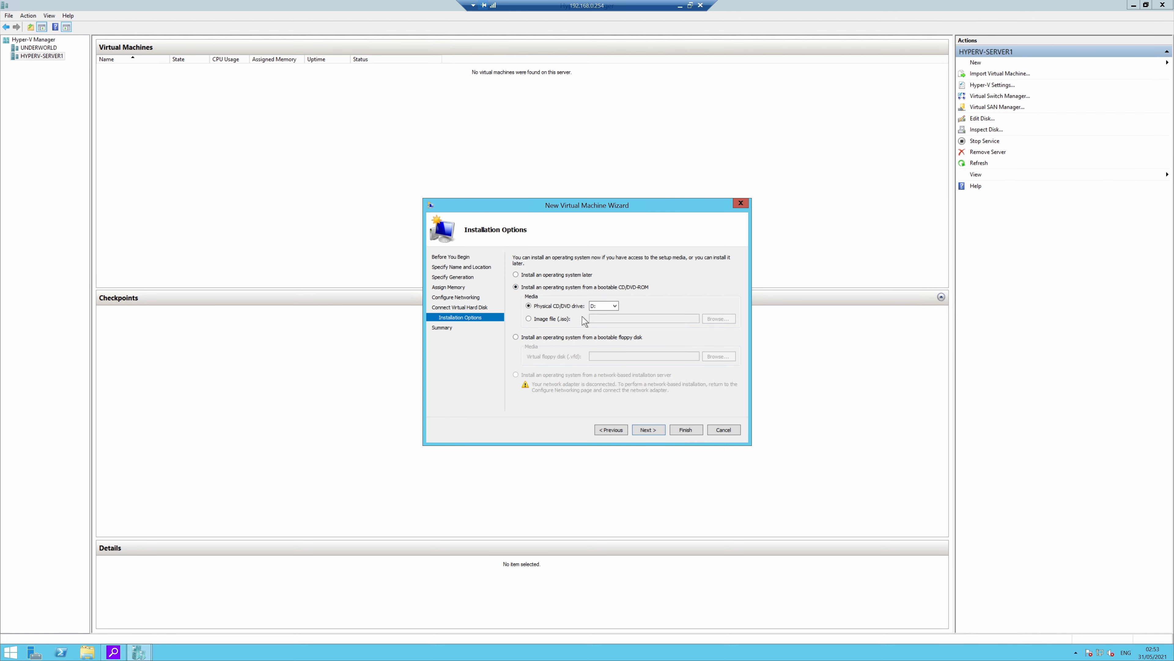
click(568, 319)
click(711, 321)
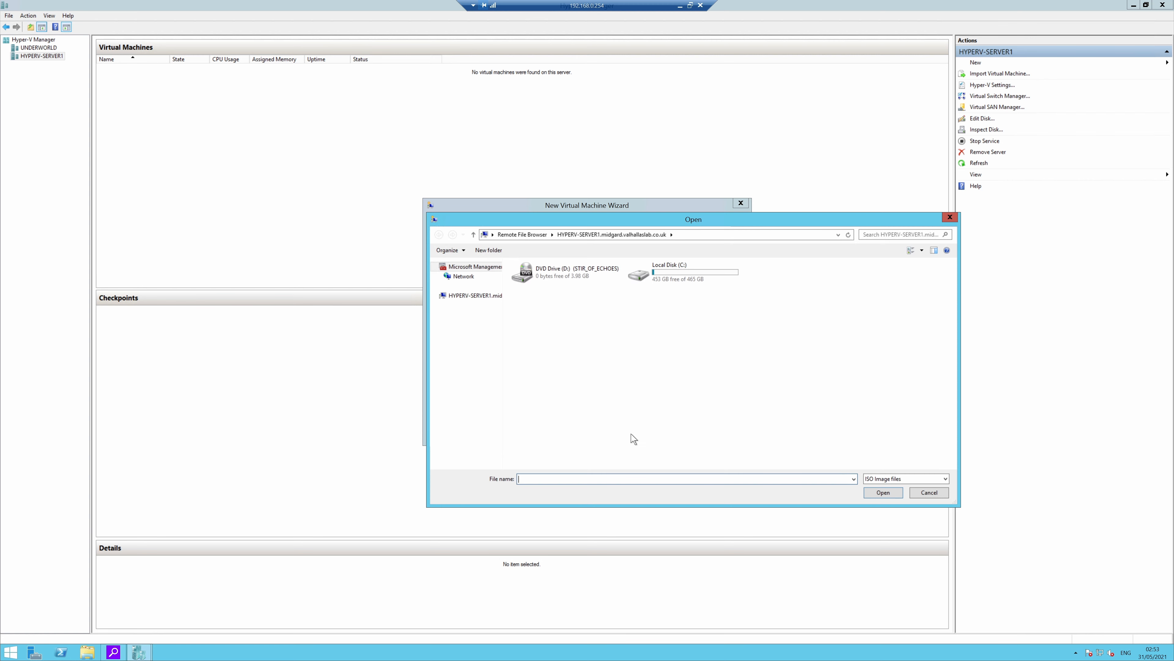
double_click(761, 294)
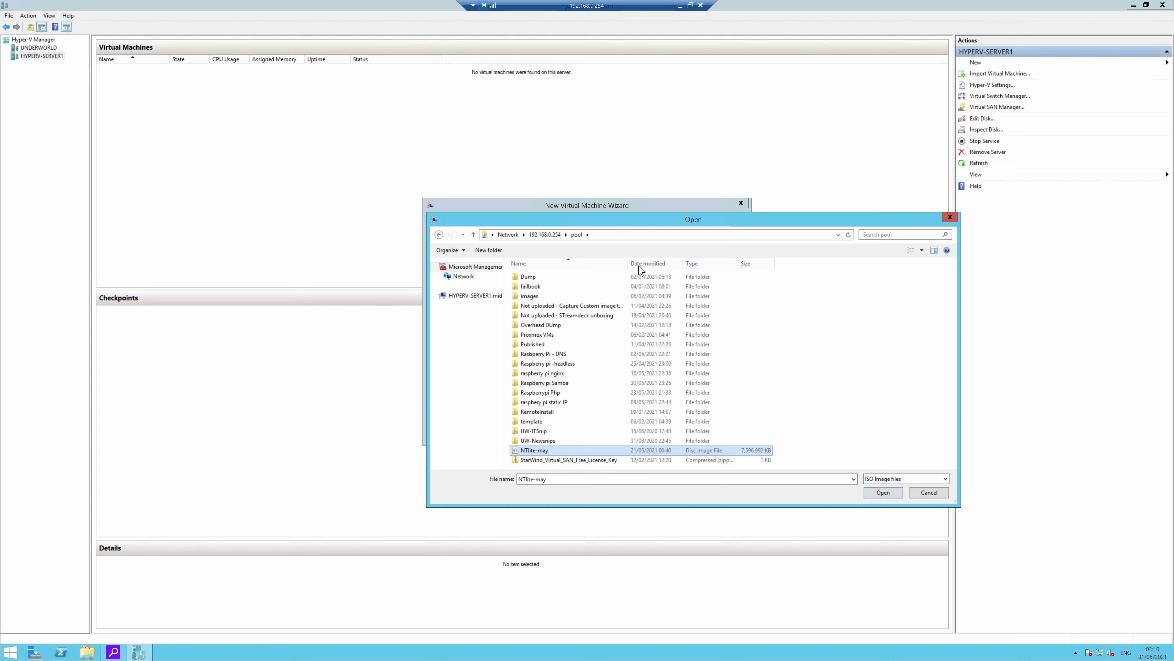
click(884, 492)
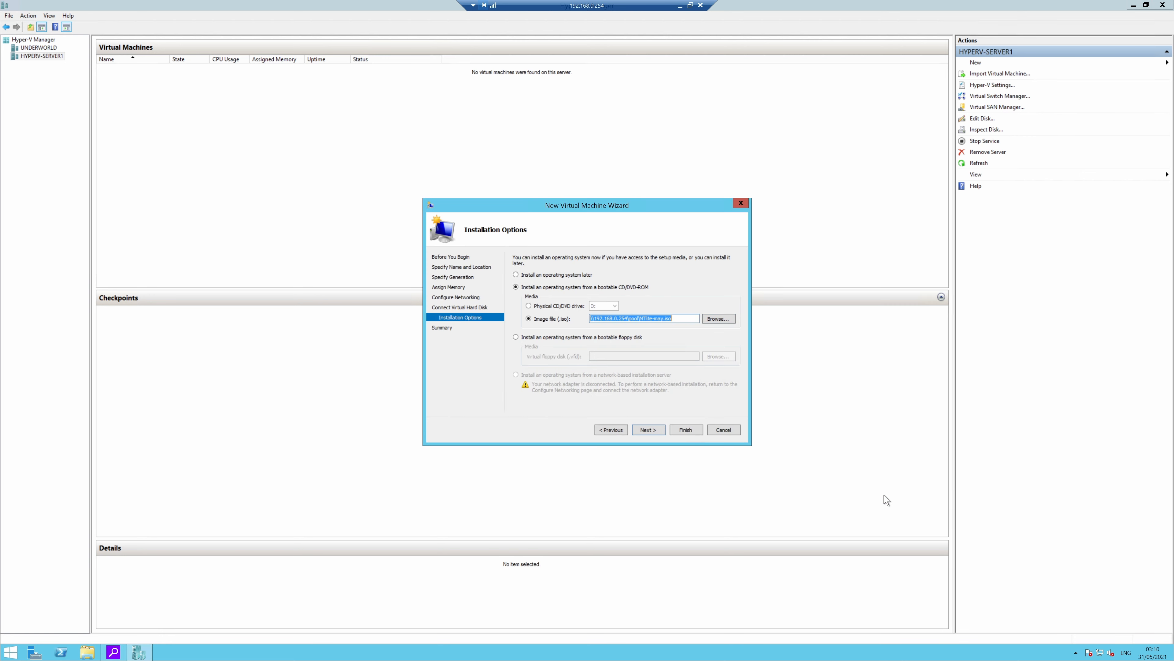
click(648, 431)
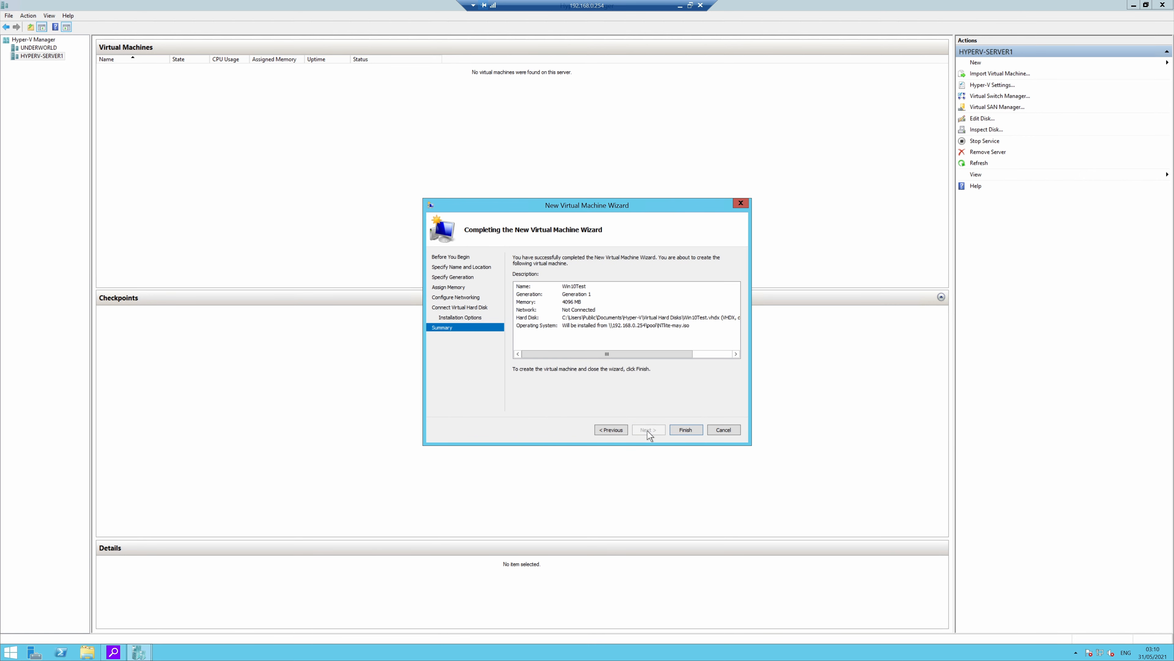
click(690, 431)
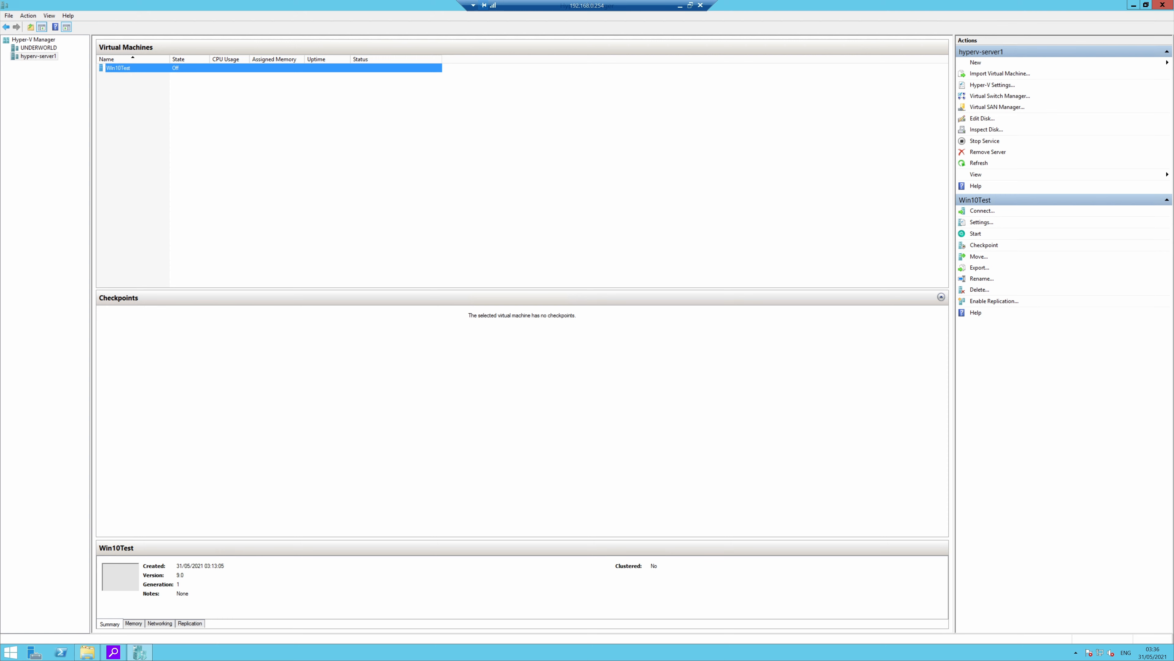
Connect to the Win10Test virtual machine and start it.
right_click(175, 68)
click(202, 73)
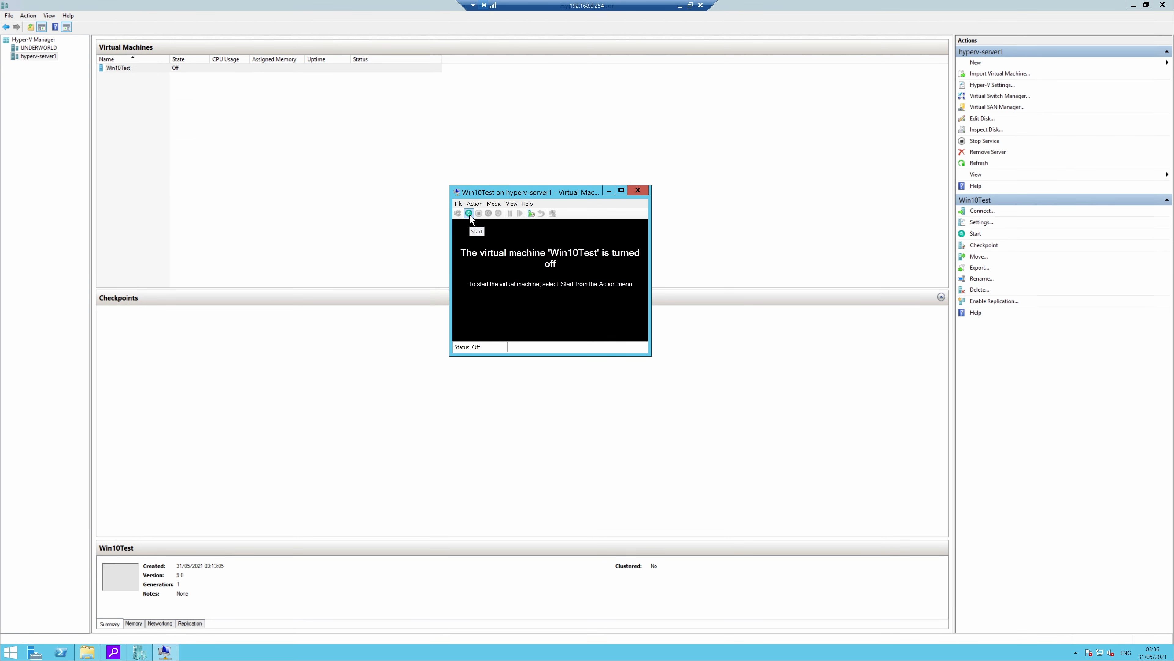
click(468, 213)
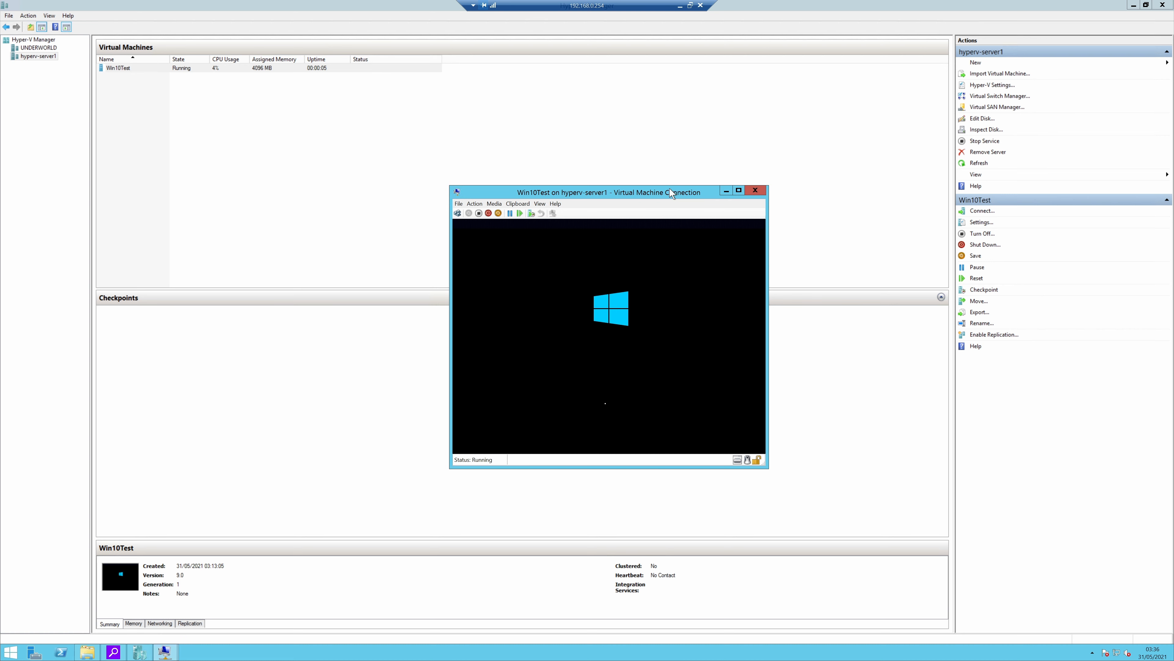
Move the virtual machine window aside, accept the English (United Kingdom) setup preferences, and start the Windows installation.
drag(677, 190, 453, 71)
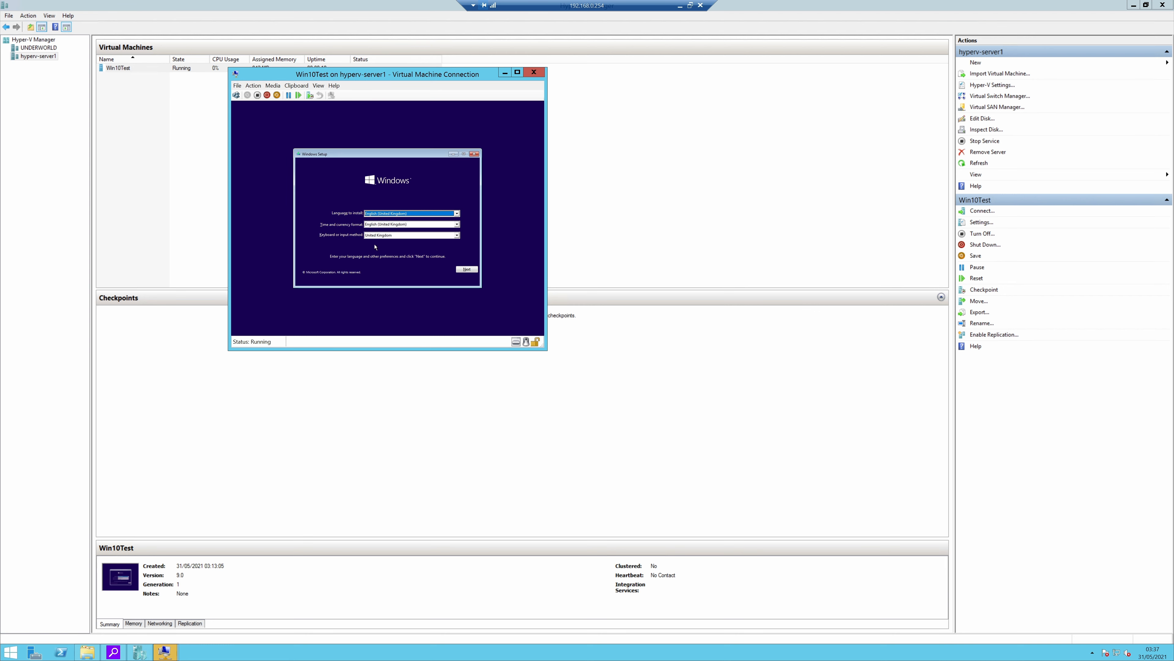
click(469, 273)
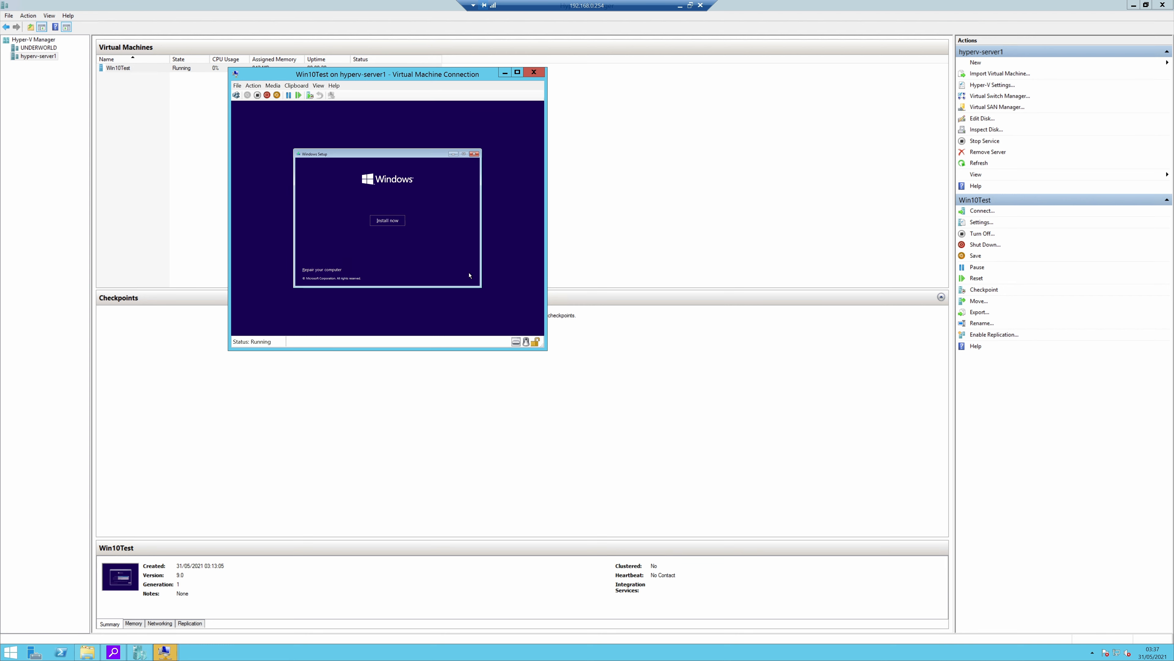
click(394, 223)
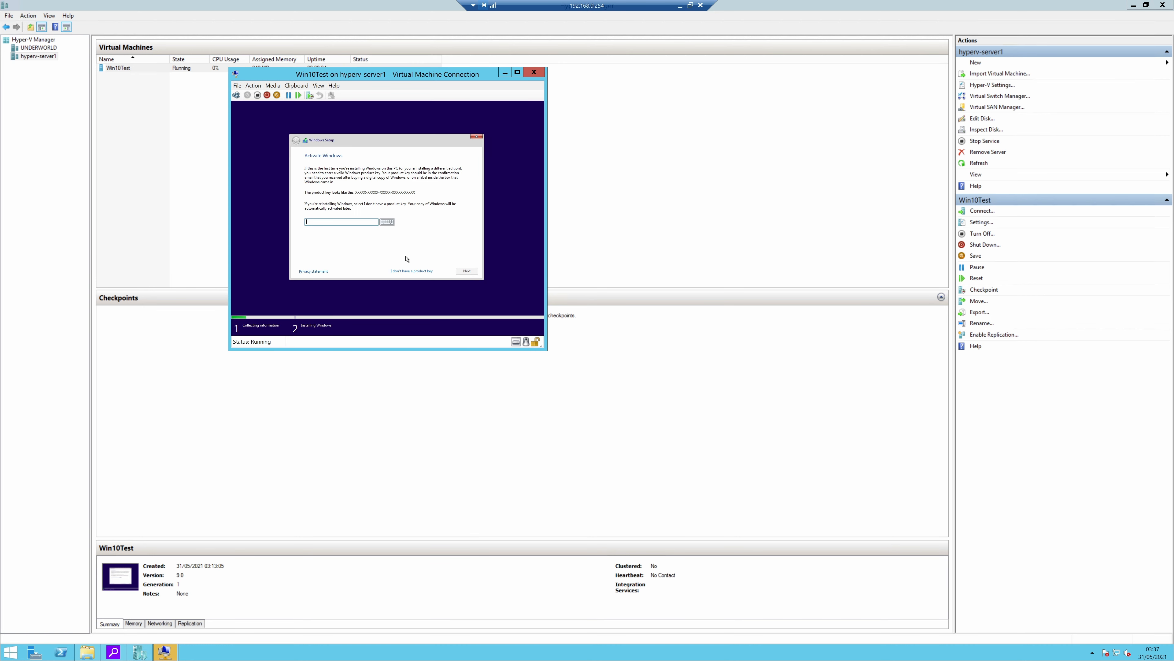
Continue Windows setup without a product key and accept the licence terms.
click(402, 274)
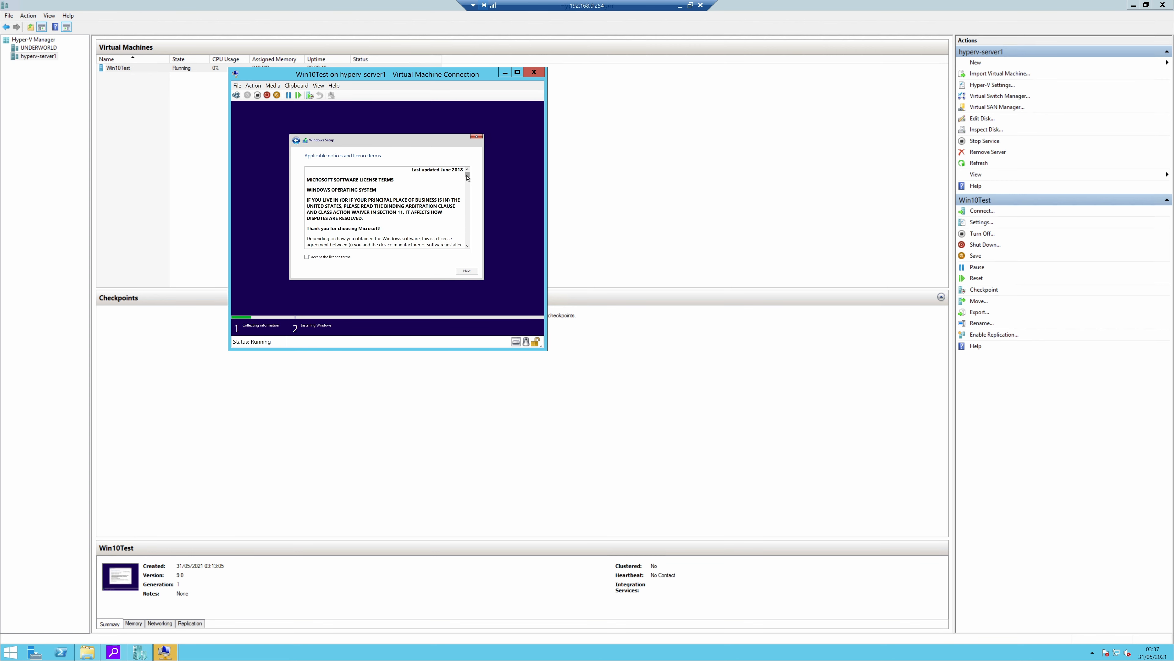
drag(468, 177, 469, 258)
click(318, 258)
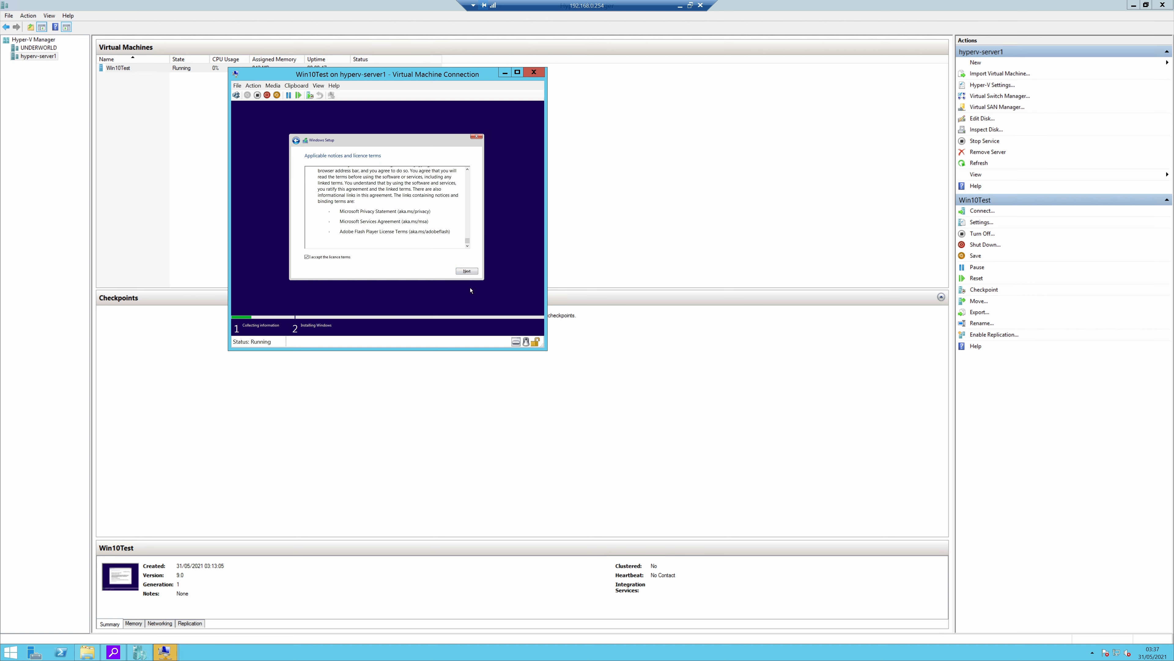
click(466, 271)
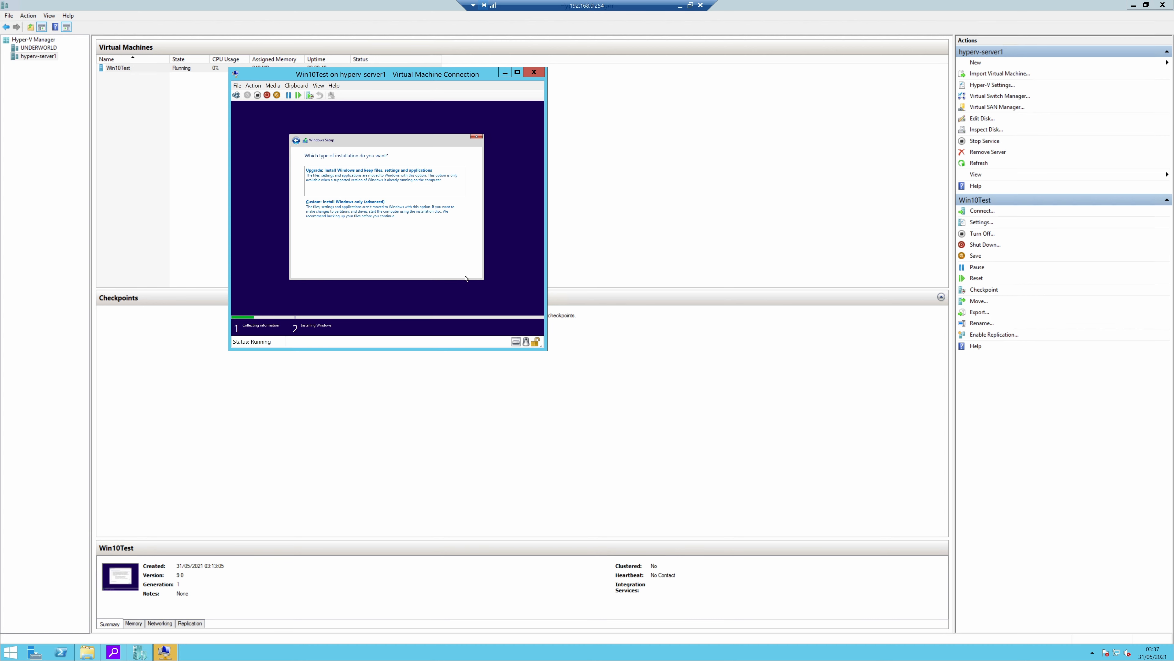
Run a custom installation onto the unallocated space of Drive 0 and switch to audit mode at the region screen.
click(357, 215)
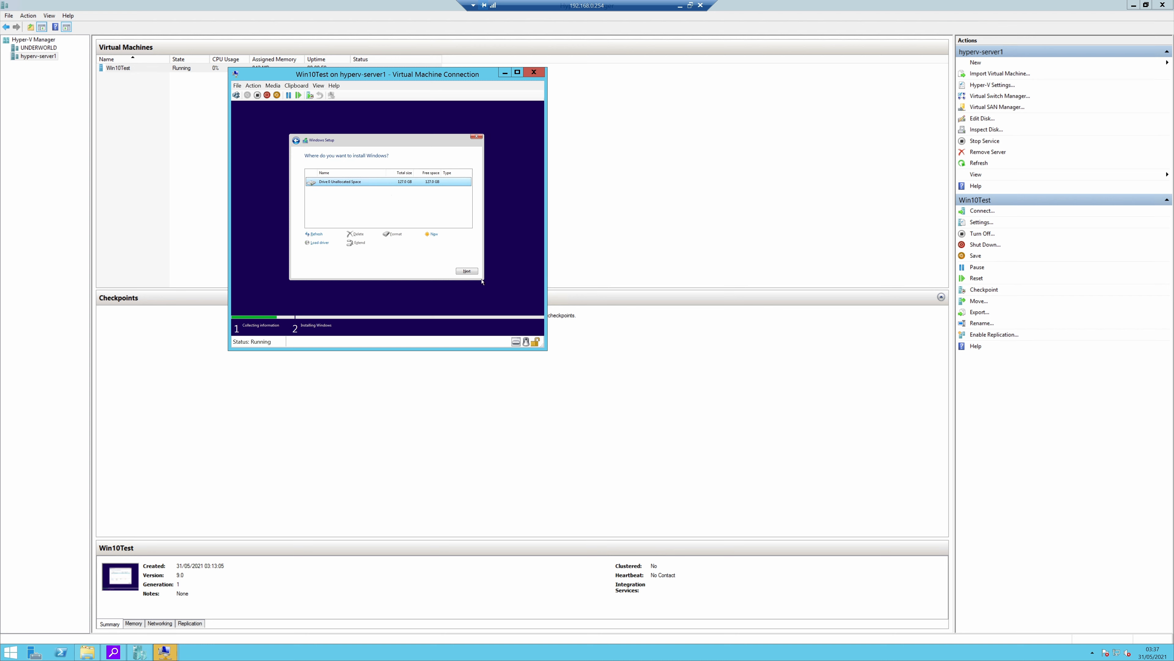
click(464, 270)
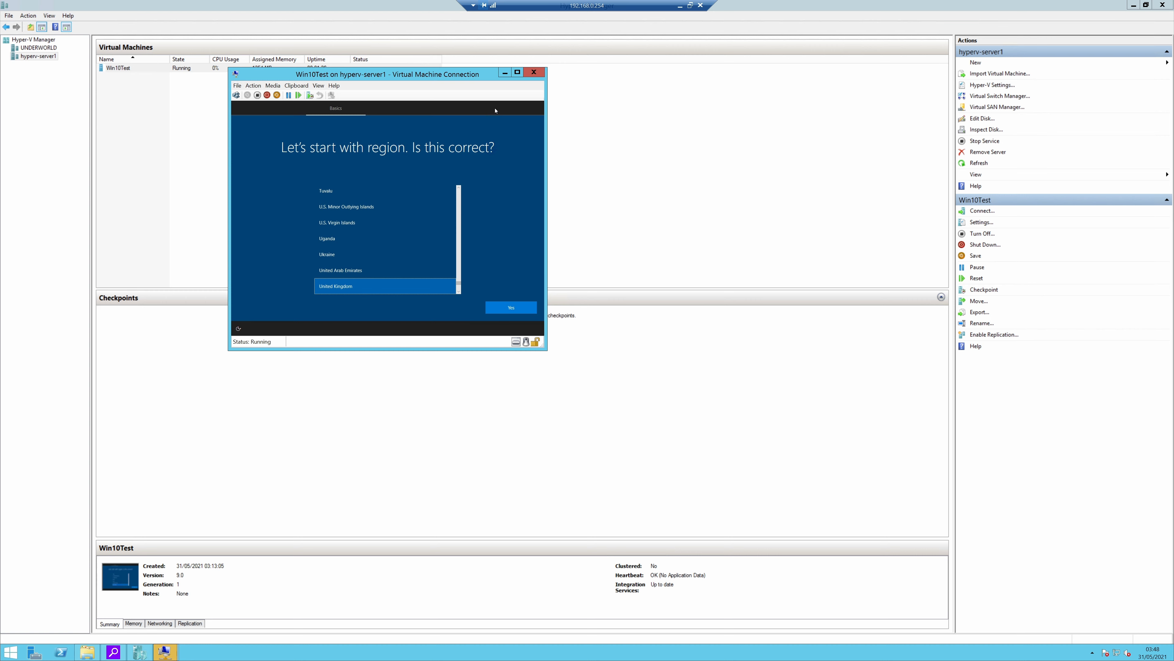
key(Return)
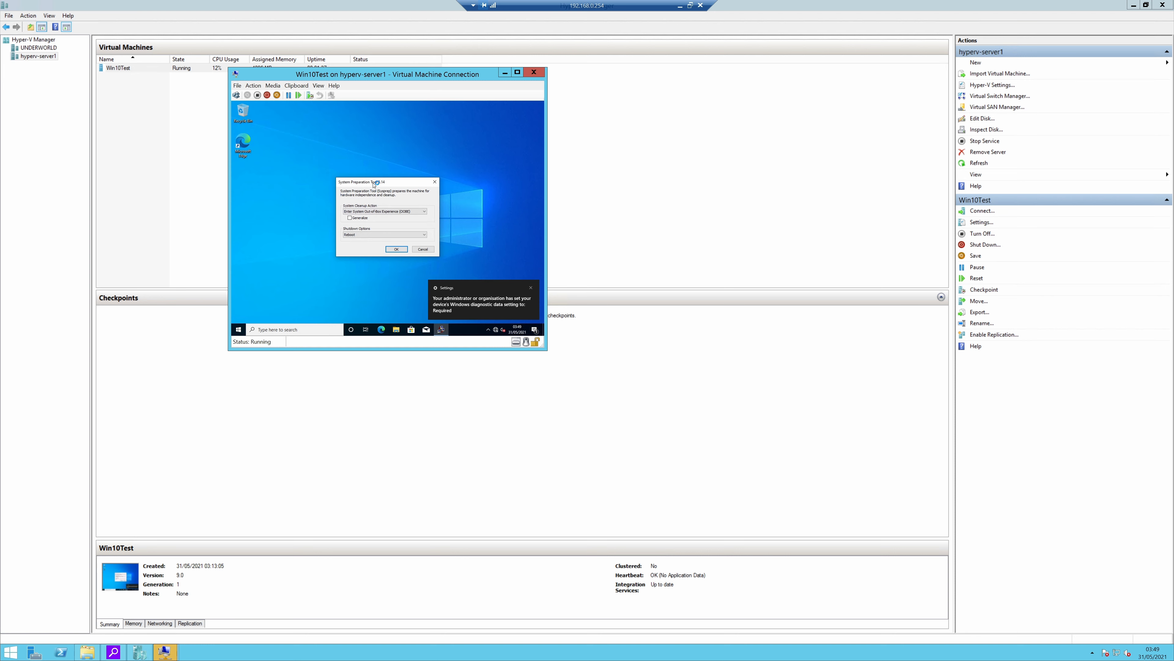
Clear the System Preparation Tool dialog and the diagnostic data notification out of the way and set the display resolution to 1920 × 1080.
drag(373, 187, 312, 309)
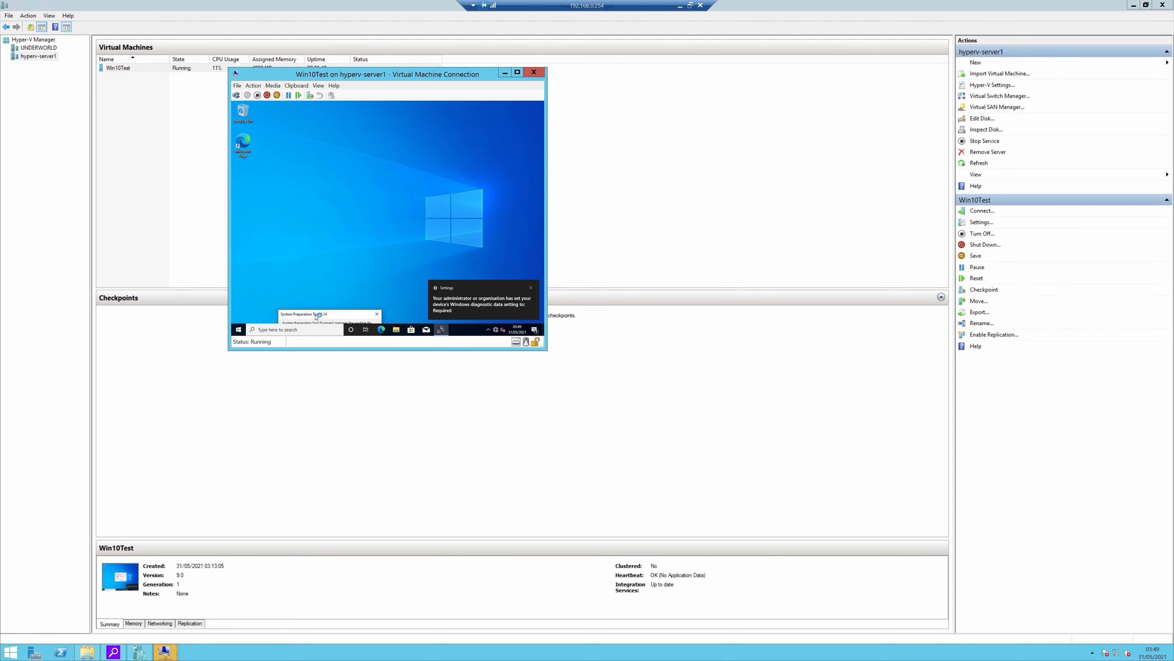
click(529, 288)
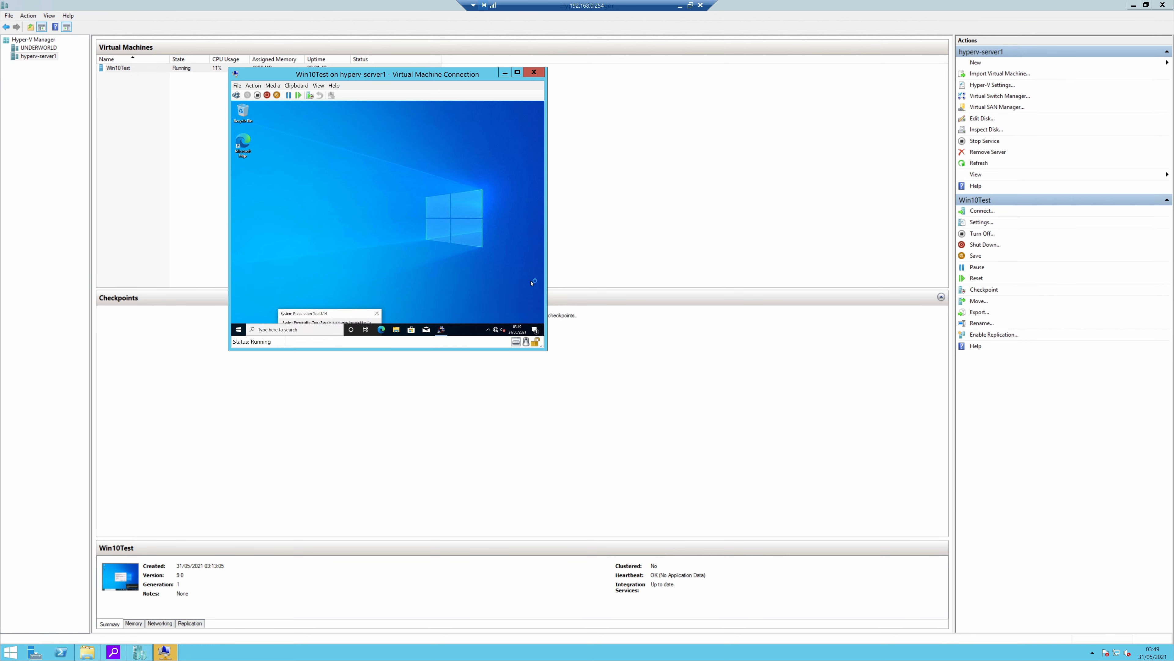
right_click(445, 230)
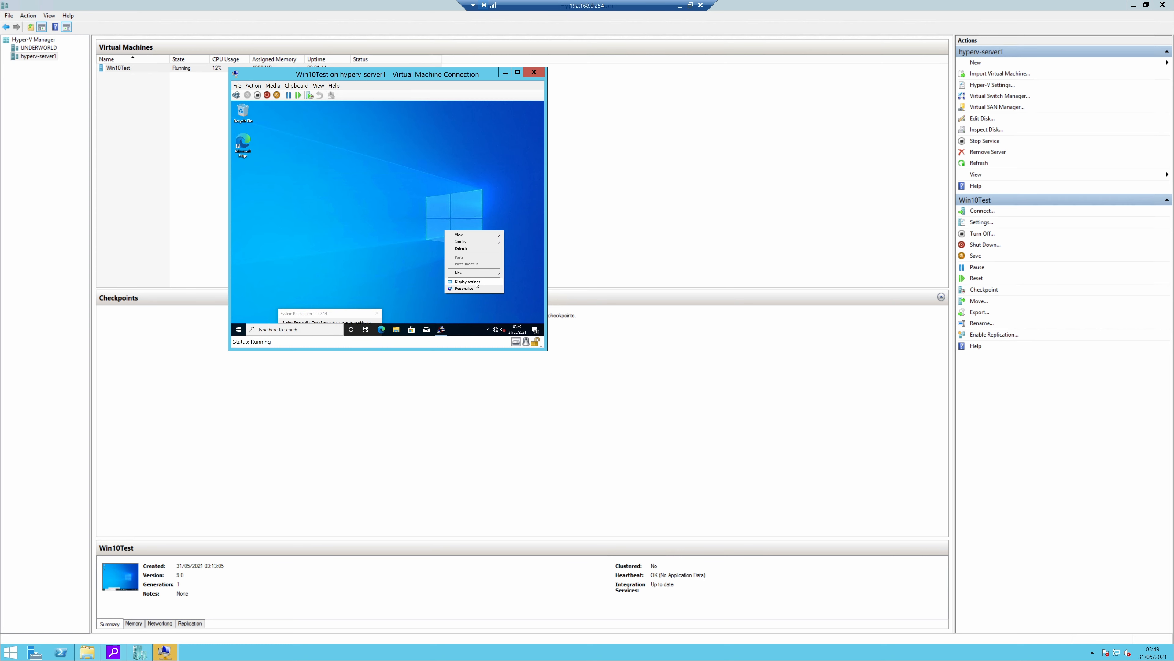
click(467, 281)
click(394, 231)
click(400, 134)
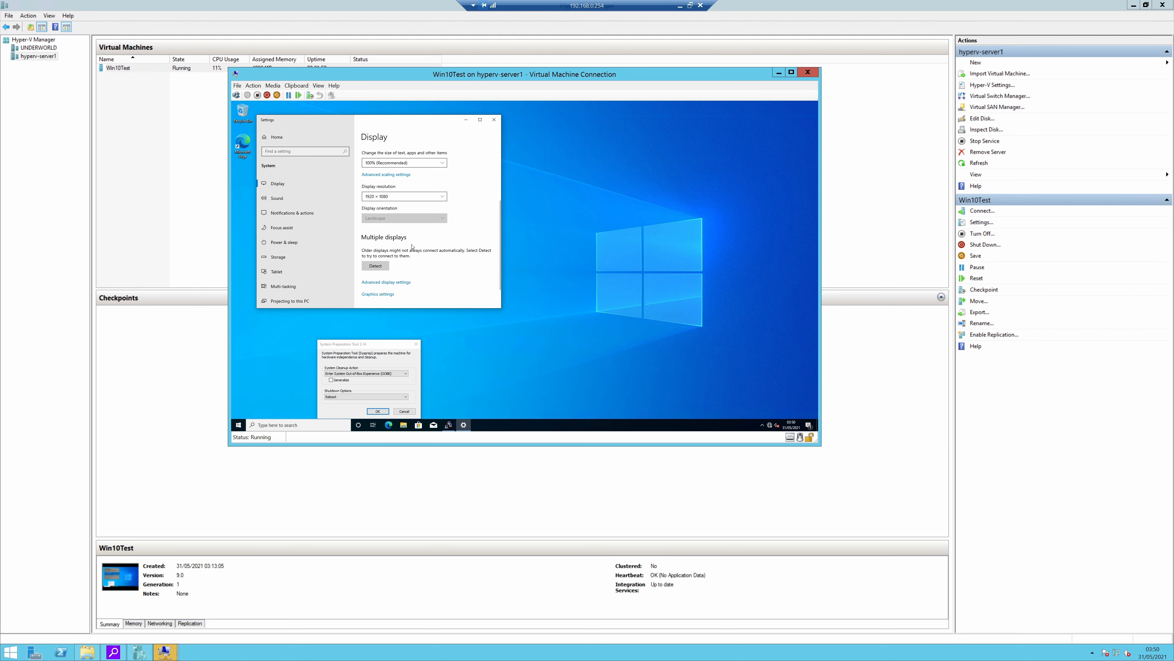
Change the display resolution to 1440 × 900 and keep the changes.
click(416, 196)
click(438, 201)
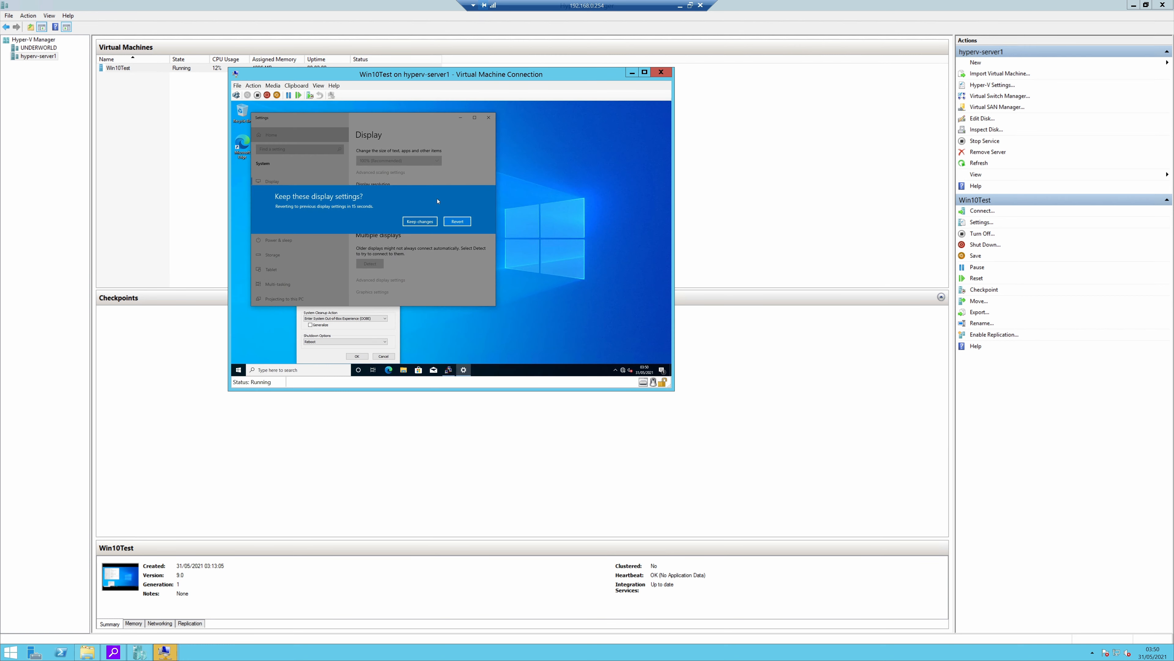
click(420, 222)
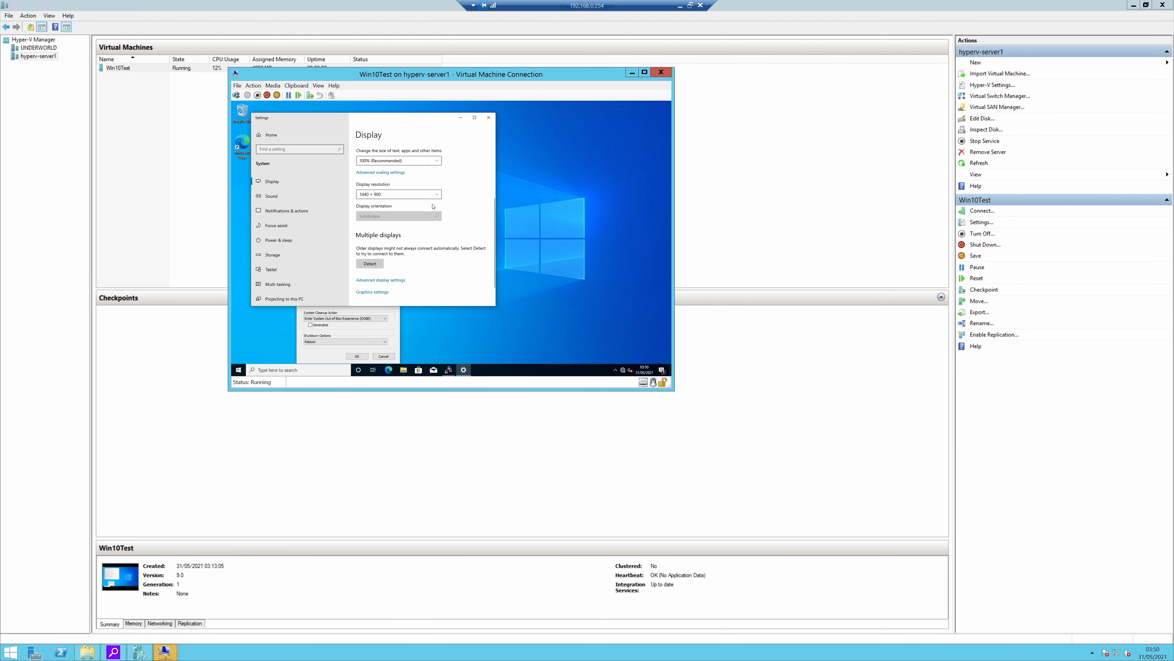
Set the display resolution back to 1920 × 1080, keep it, and move the System Preparation Tool dialog aside.
click(434, 196)
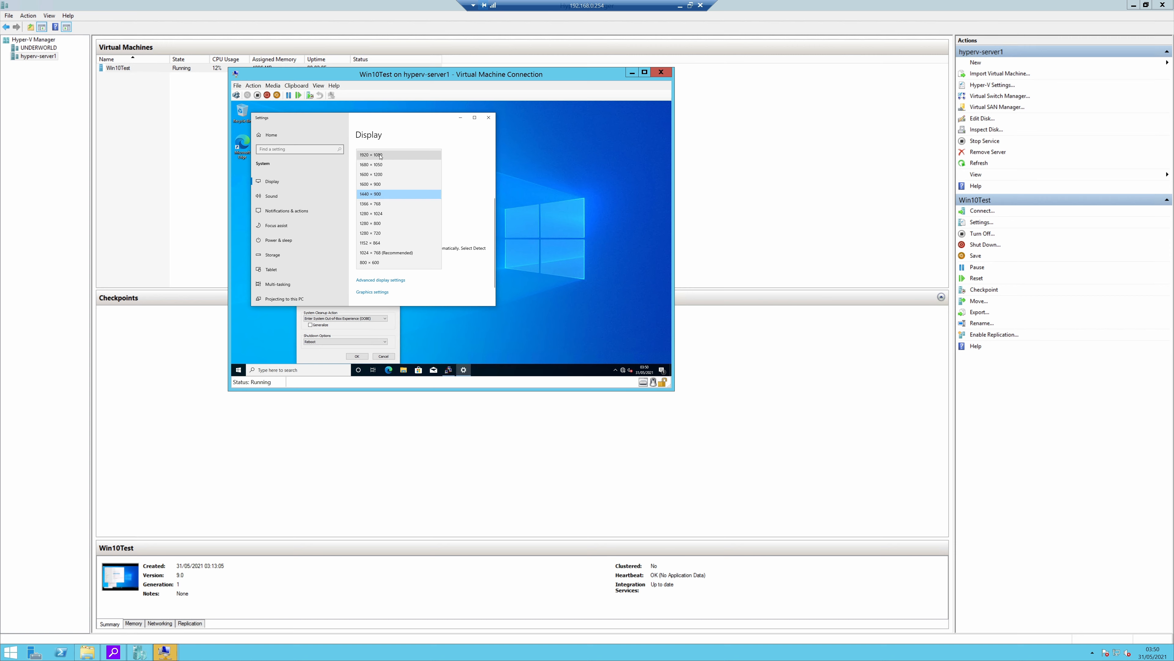
click(407, 155)
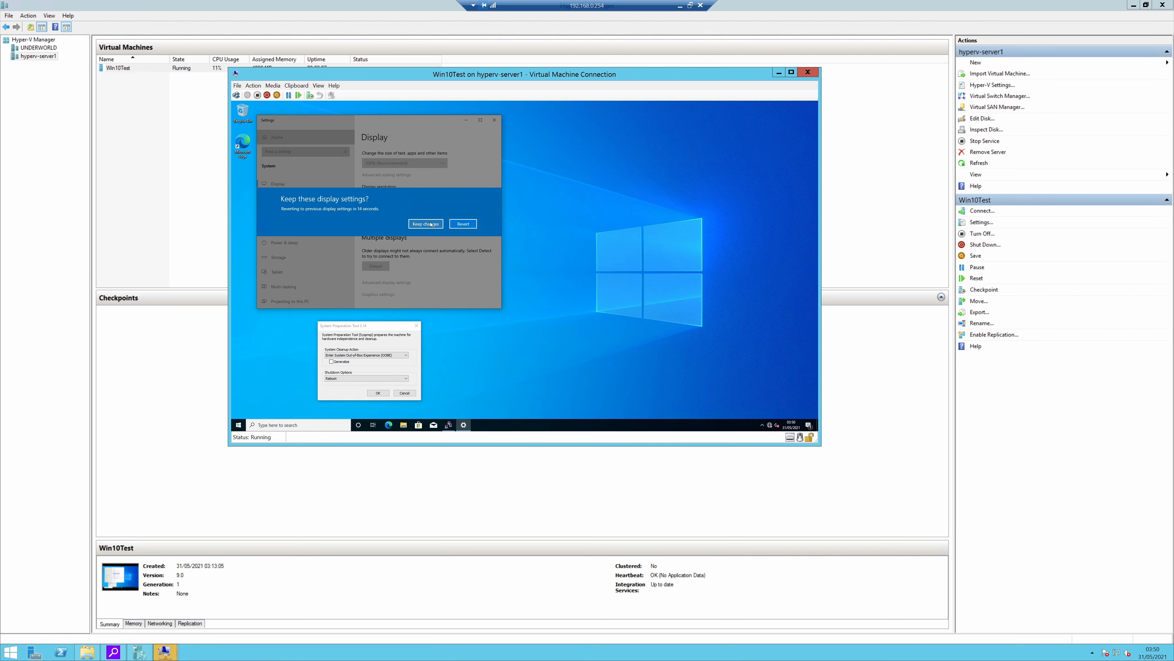
click(425, 224)
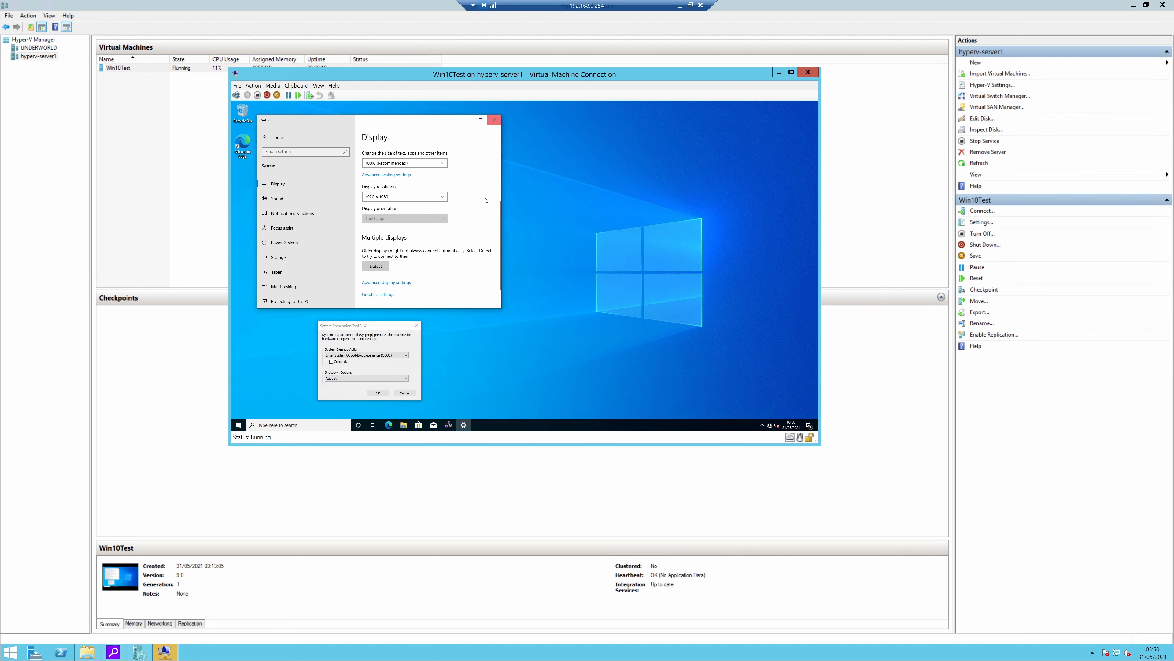
click(495, 120)
drag(369, 327, 596, 387)
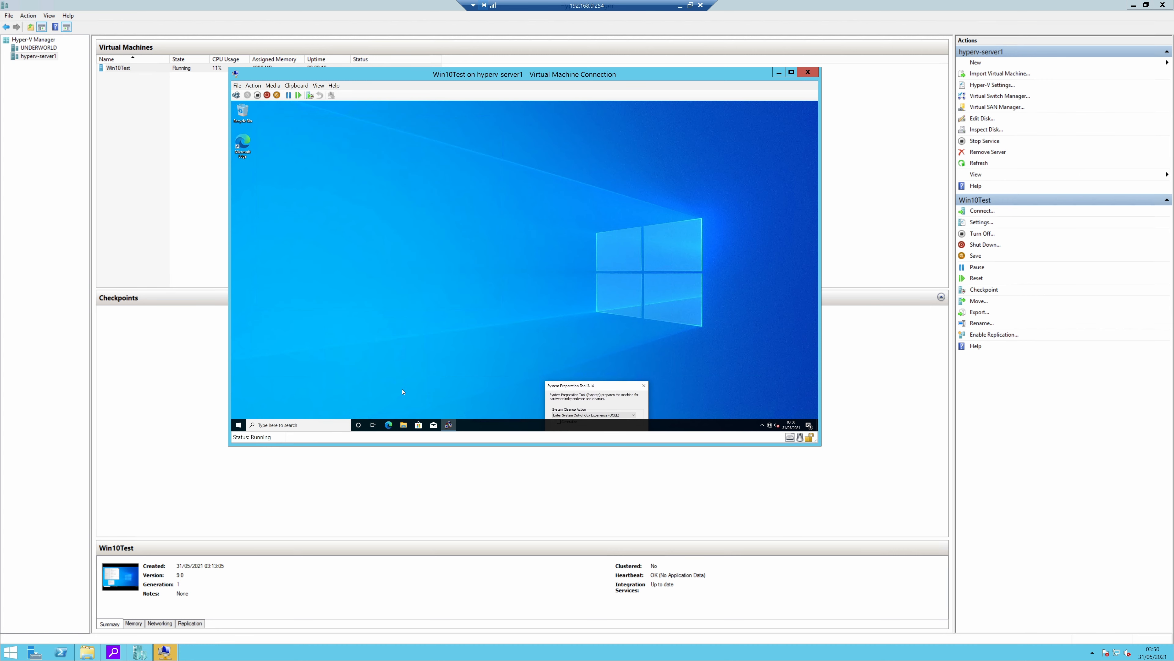
Search for the Windows Update settings, check for updates there, and close the Settings window.
click(238, 425)
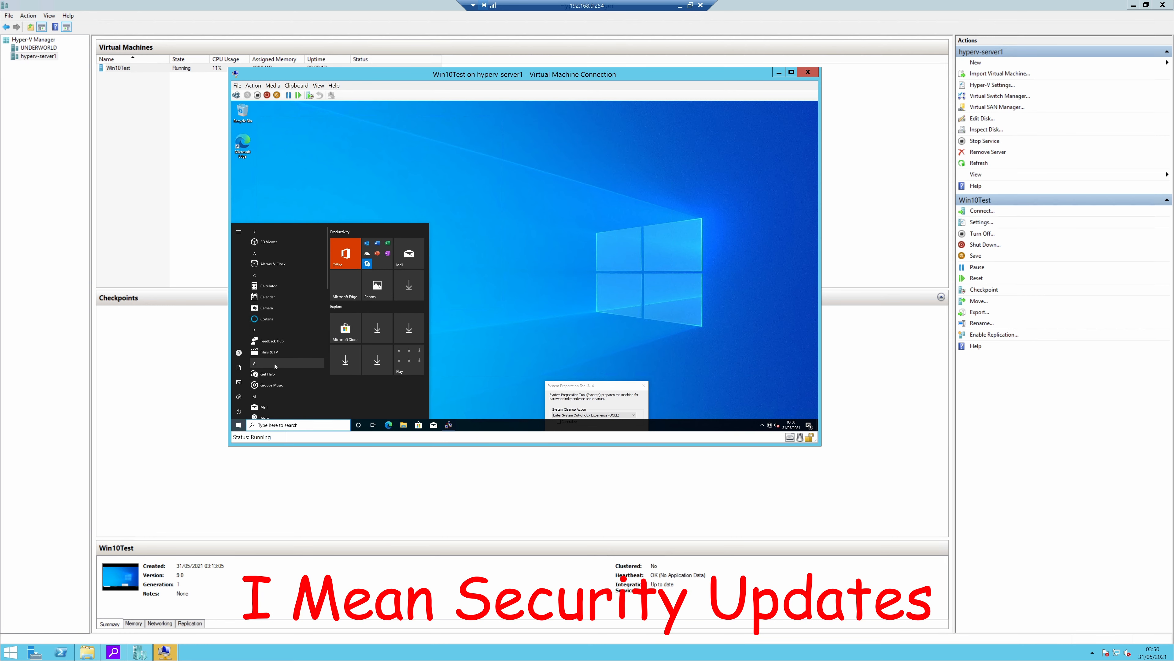
text(windows update)
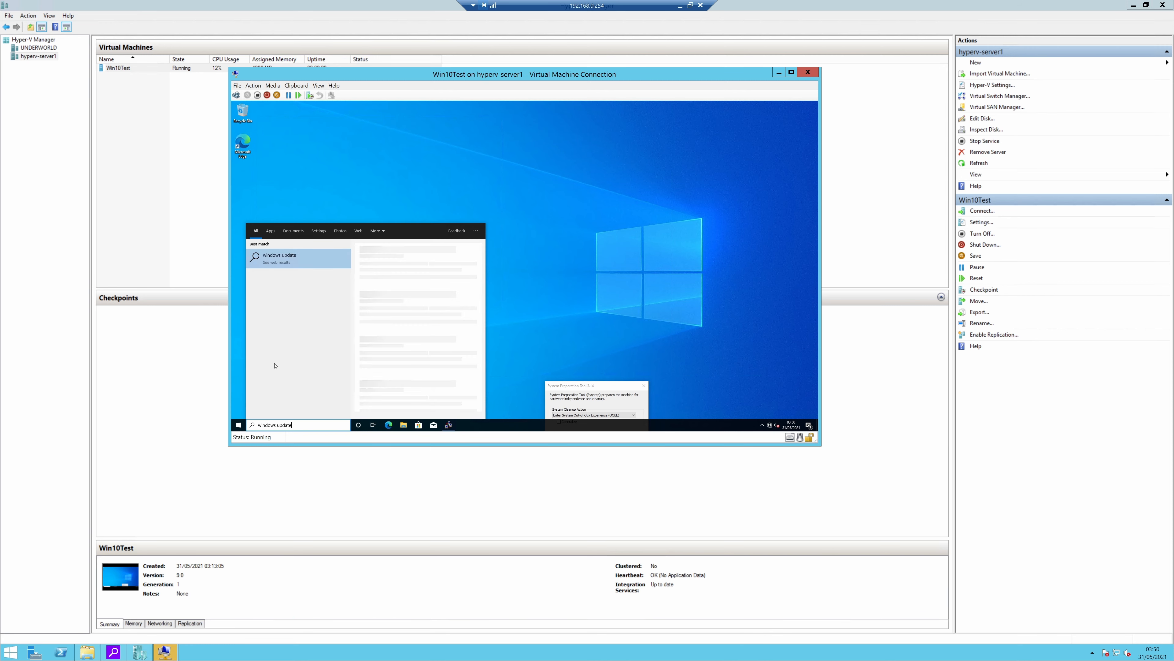
key(BackSpace)
key(BackSpace)
key(BackSpace)
key(BackSpace)
key(BackSpace)
key(BackSpace)
key(BackSpace)
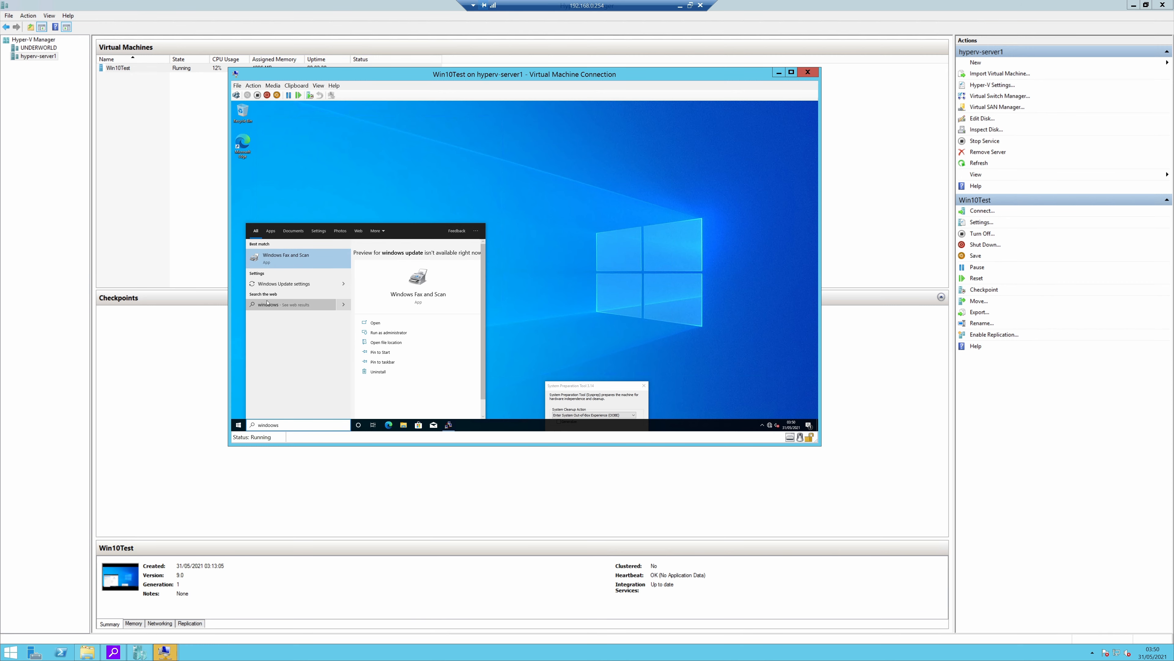
click(310, 283)
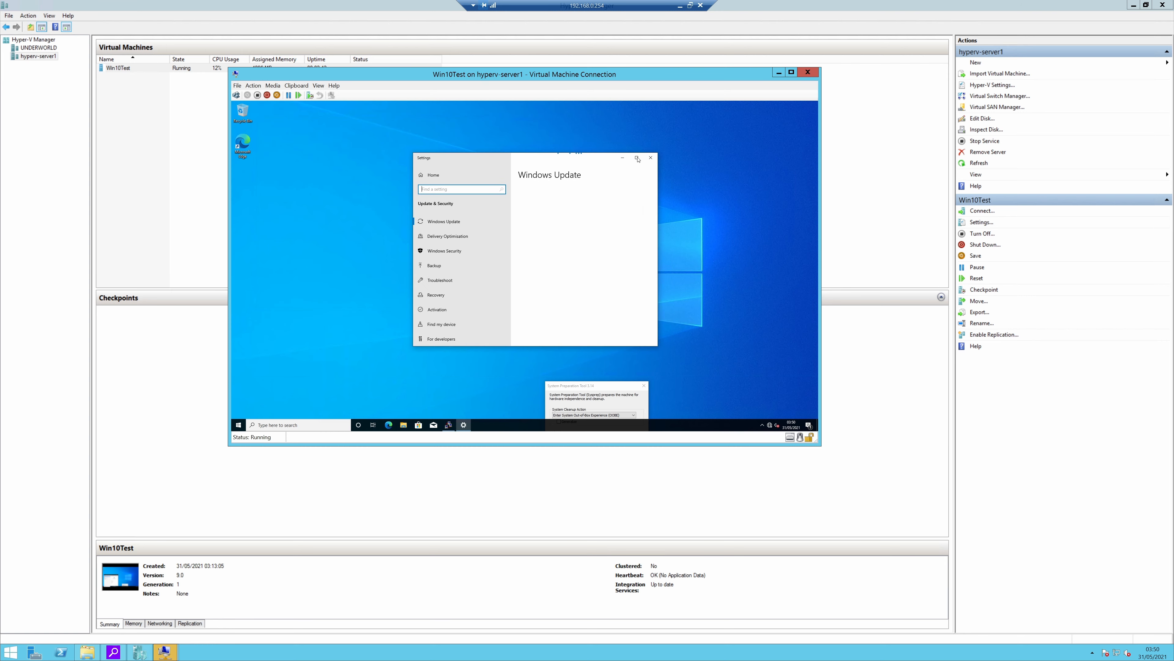
click(637, 159)
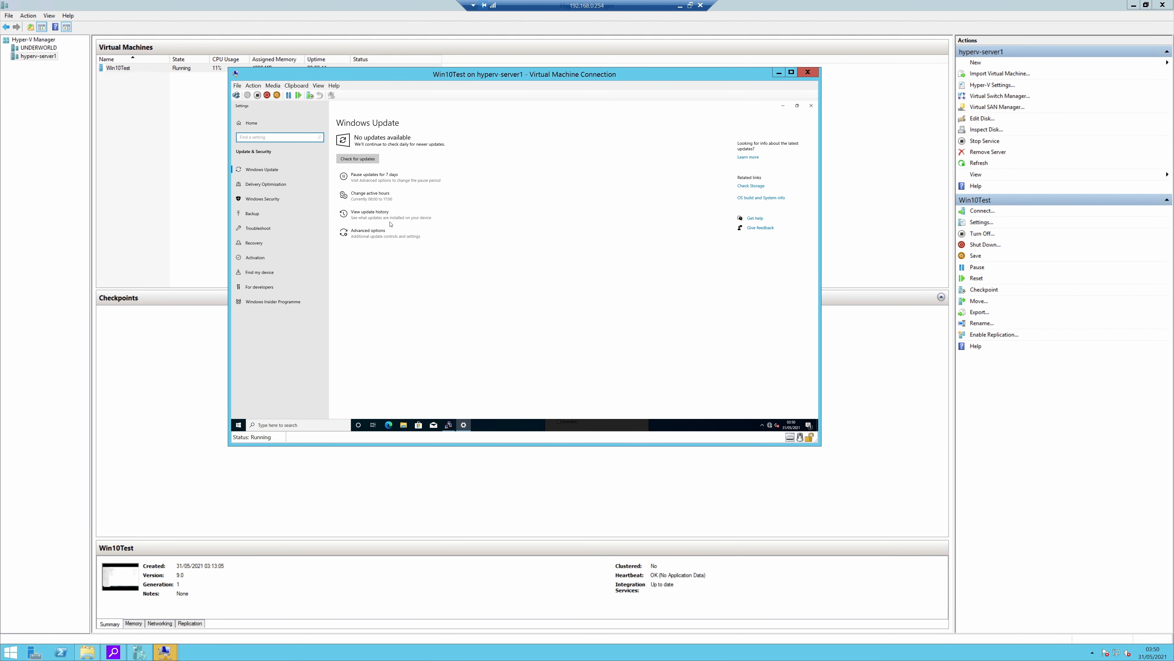
click(366, 160)
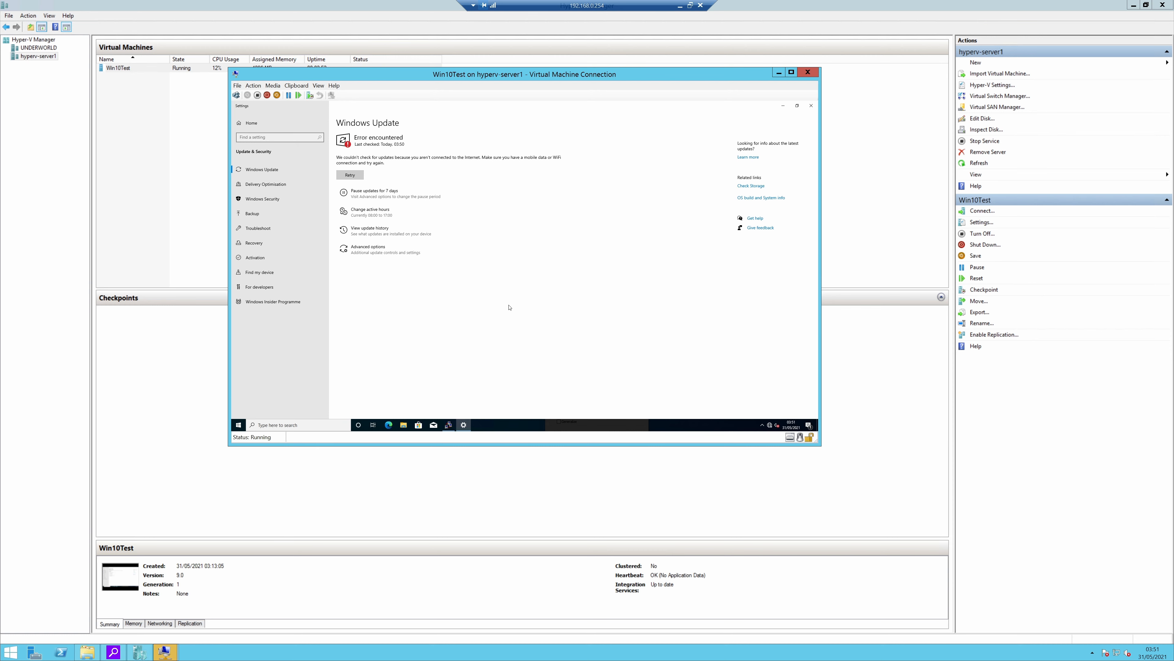
click(811, 107)
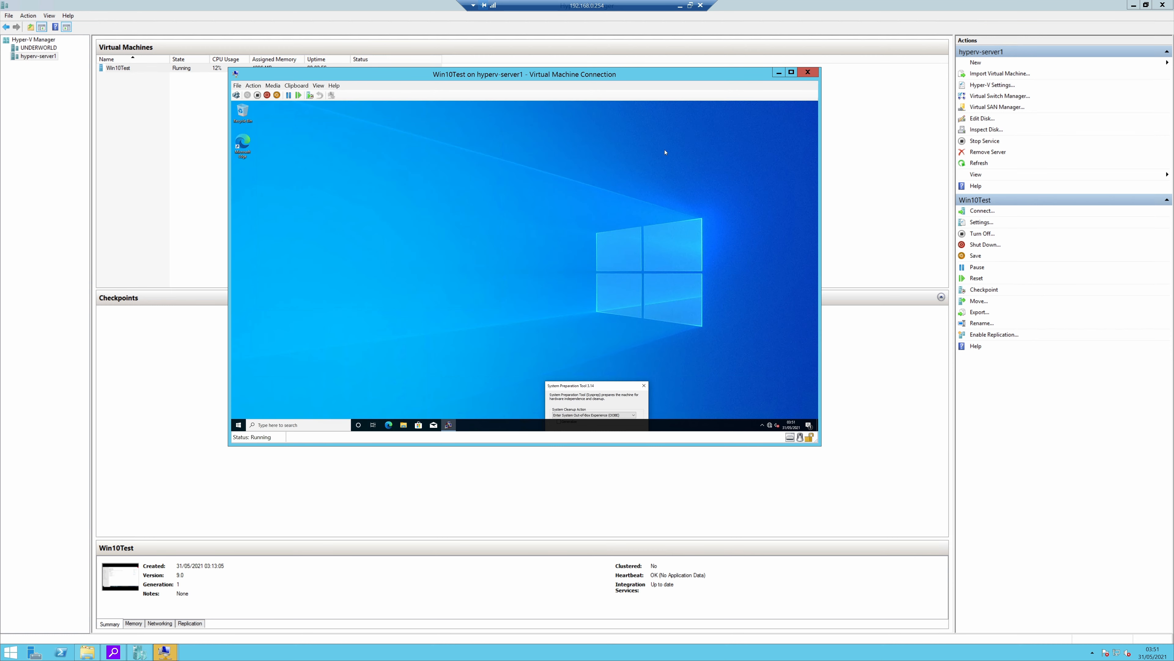
Run the System Preparation Tool with the System Audit Mode cleanup action and the Shutdown option.
drag(596, 391, 596, 241)
click(610, 283)
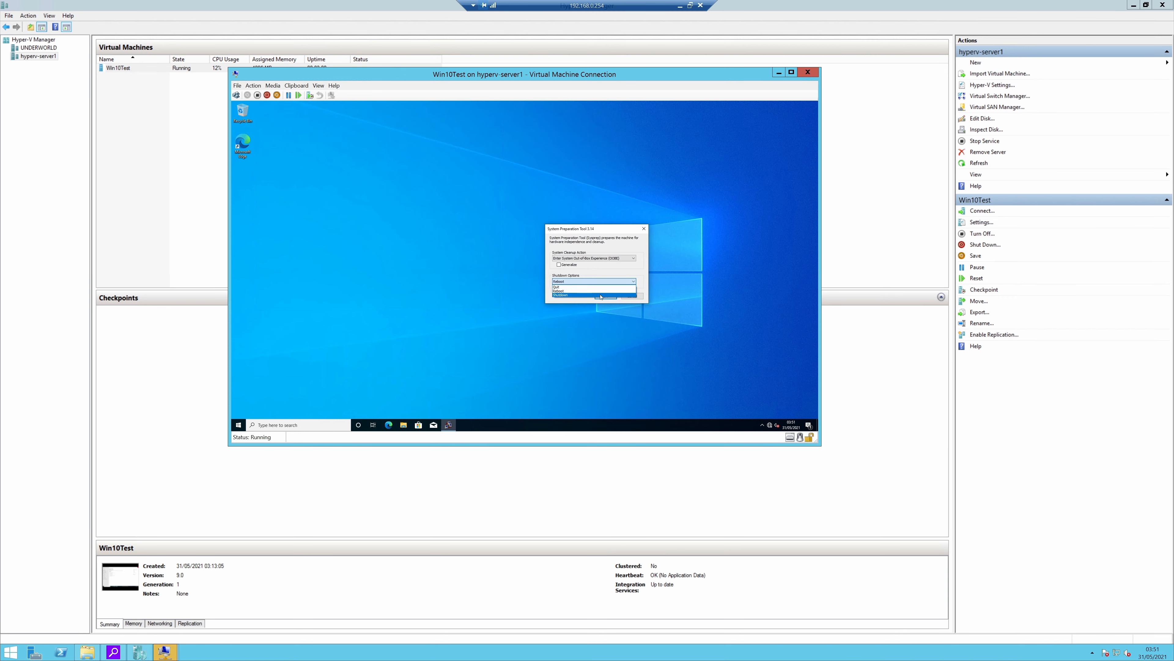
click(613, 292)
click(594, 258)
click(563, 269)
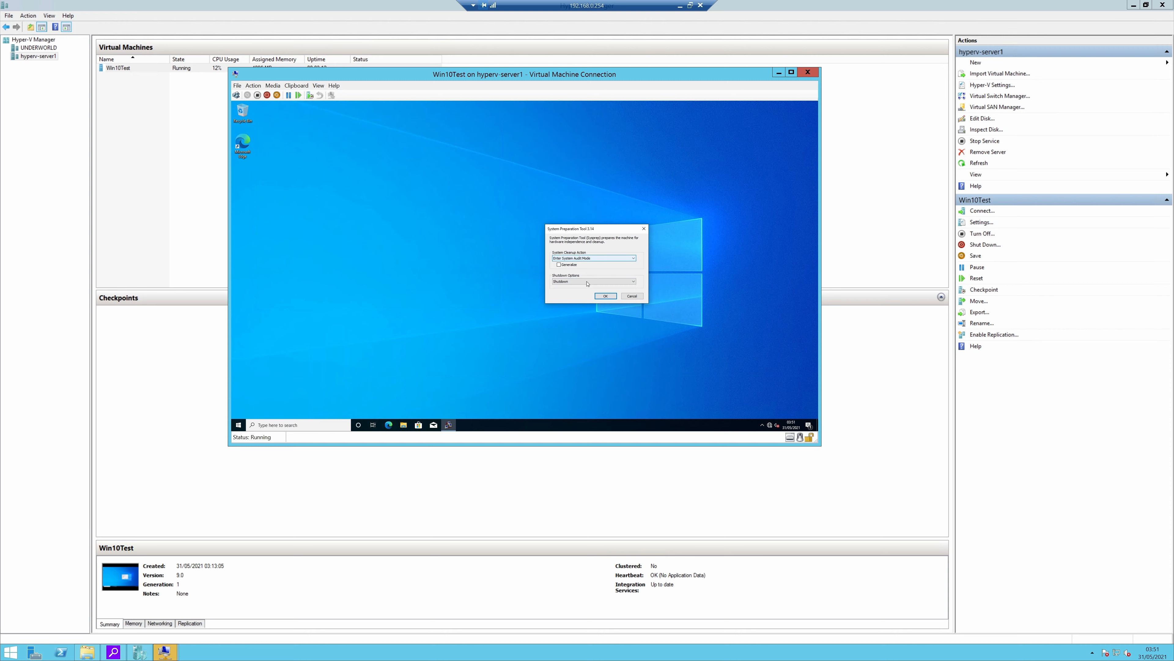
click(606, 296)
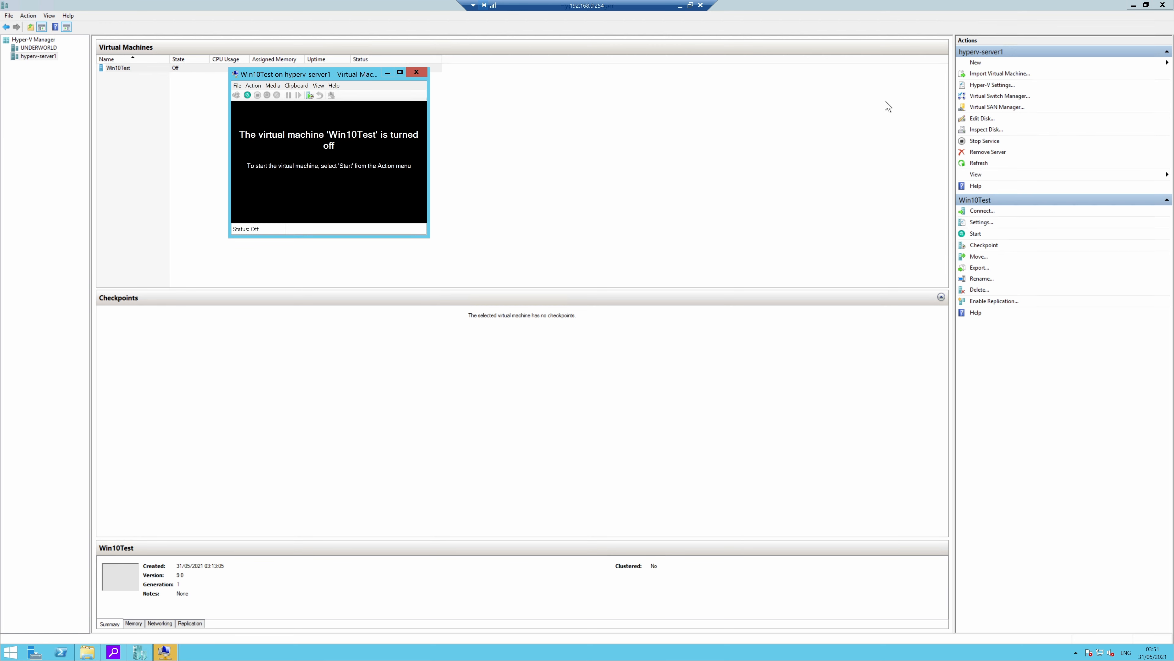
Create a new external virtual switch named Internet on hyperv-server1.
click(118, 68)
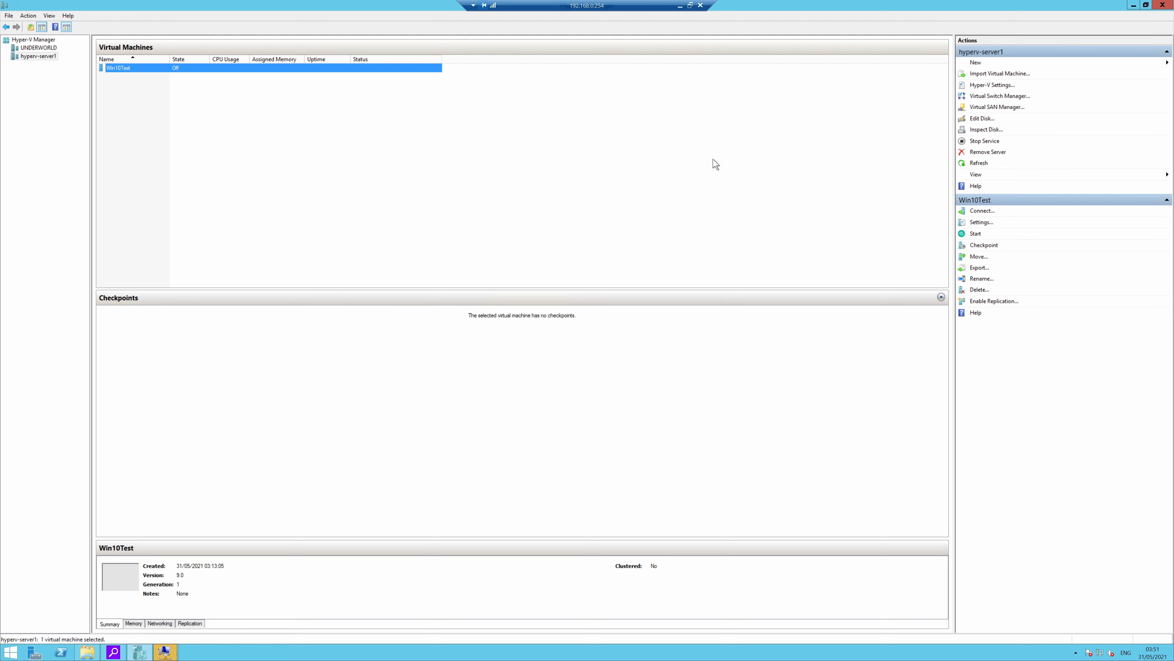
click(999, 96)
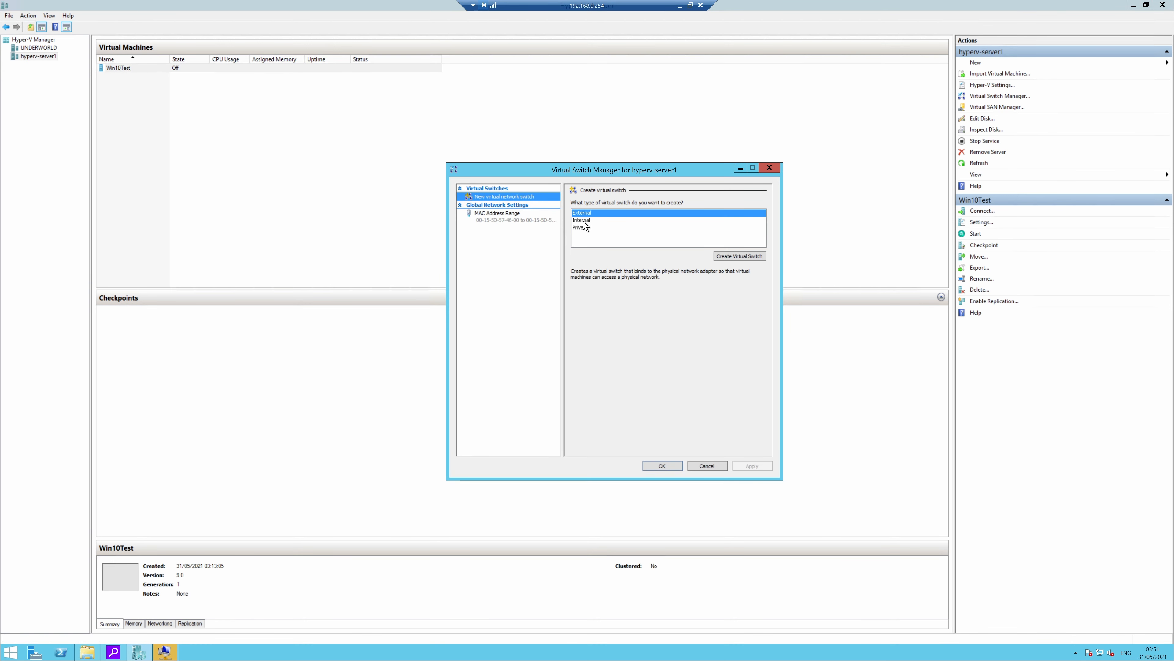
click(737, 257)
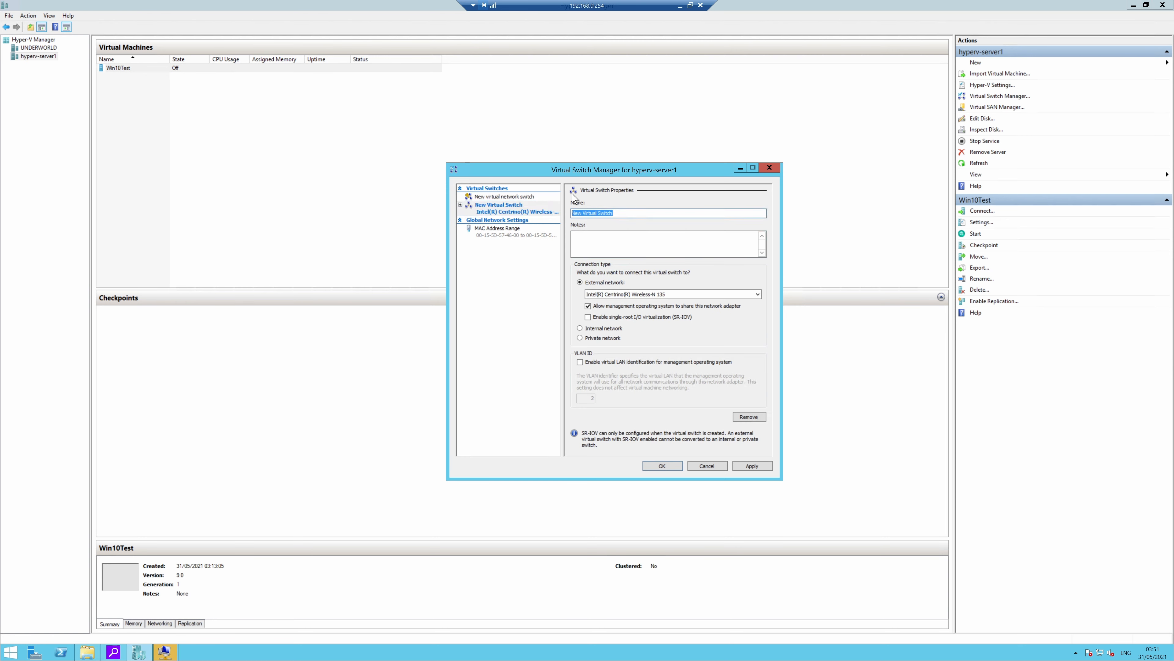
text(Internet)
Bind the Internet switch to the Killer E2200 Gigabit Ethernet Controller and apply the switch settings.
click(669, 295)
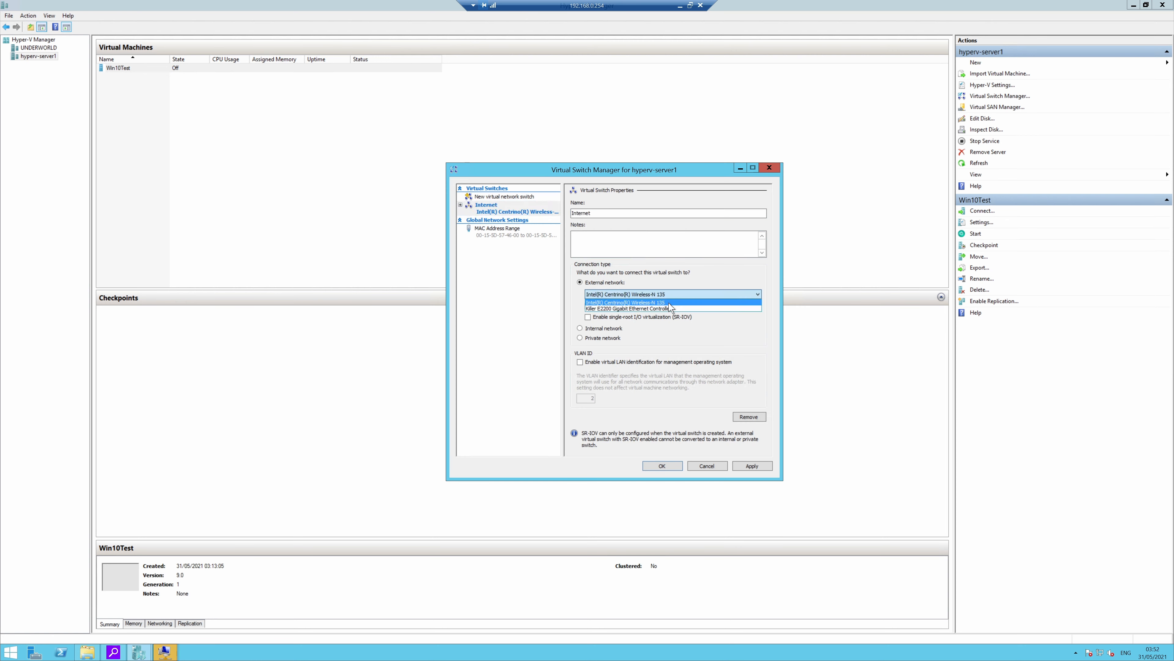
click(669, 302)
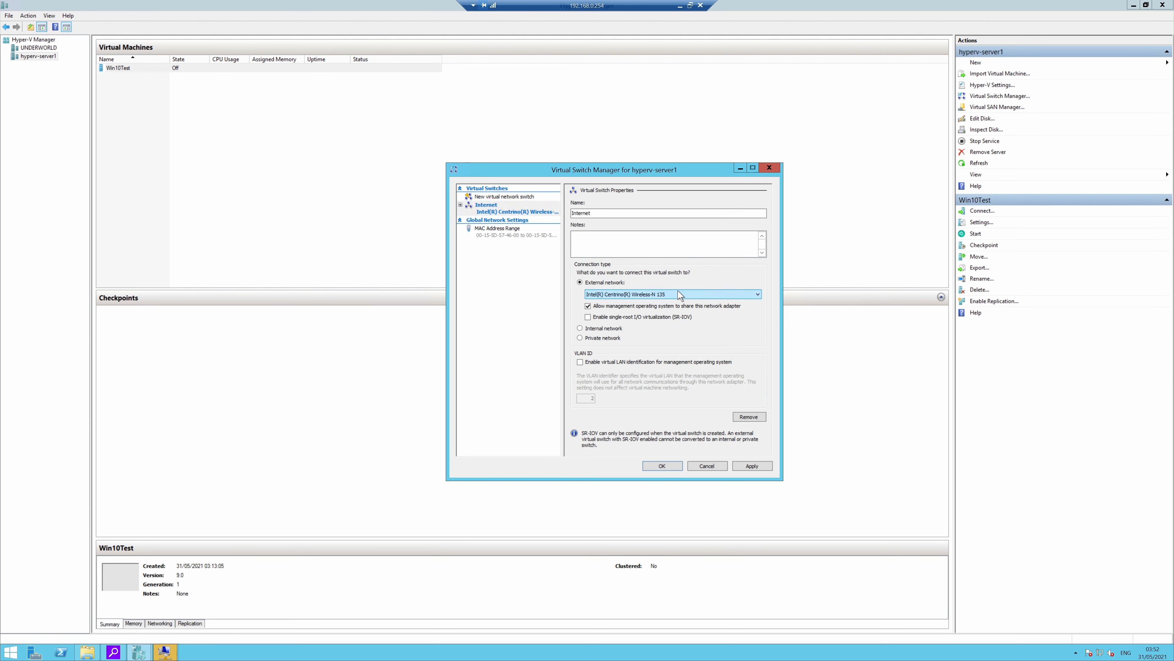
click(680, 296)
click(668, 315)
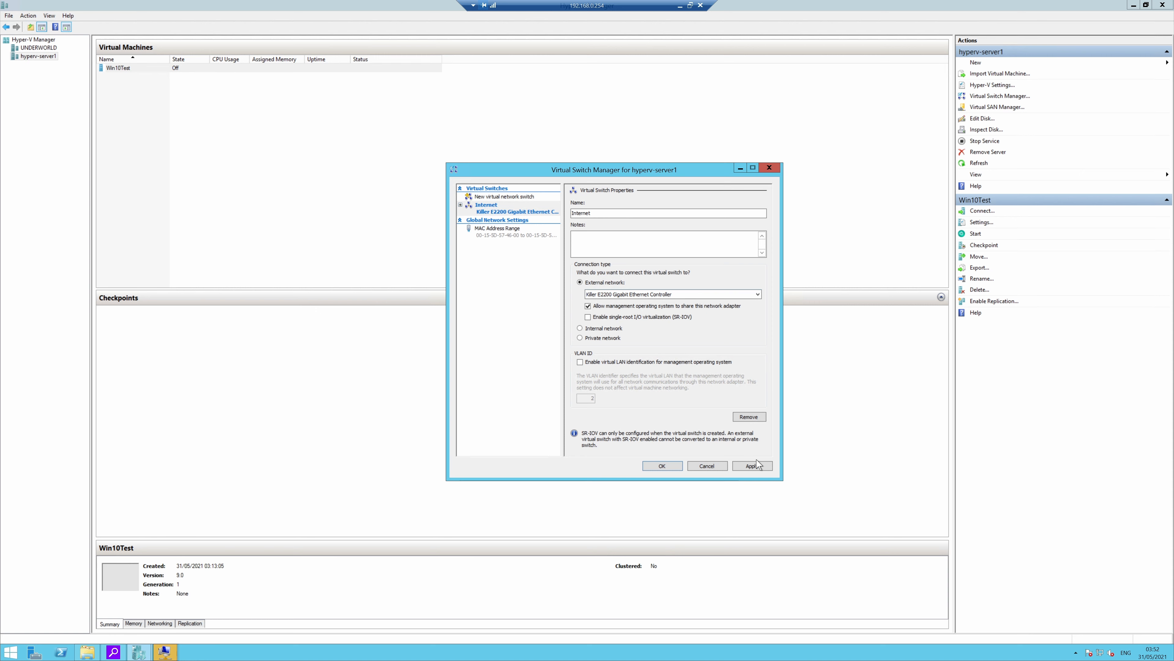
click(752, 466)
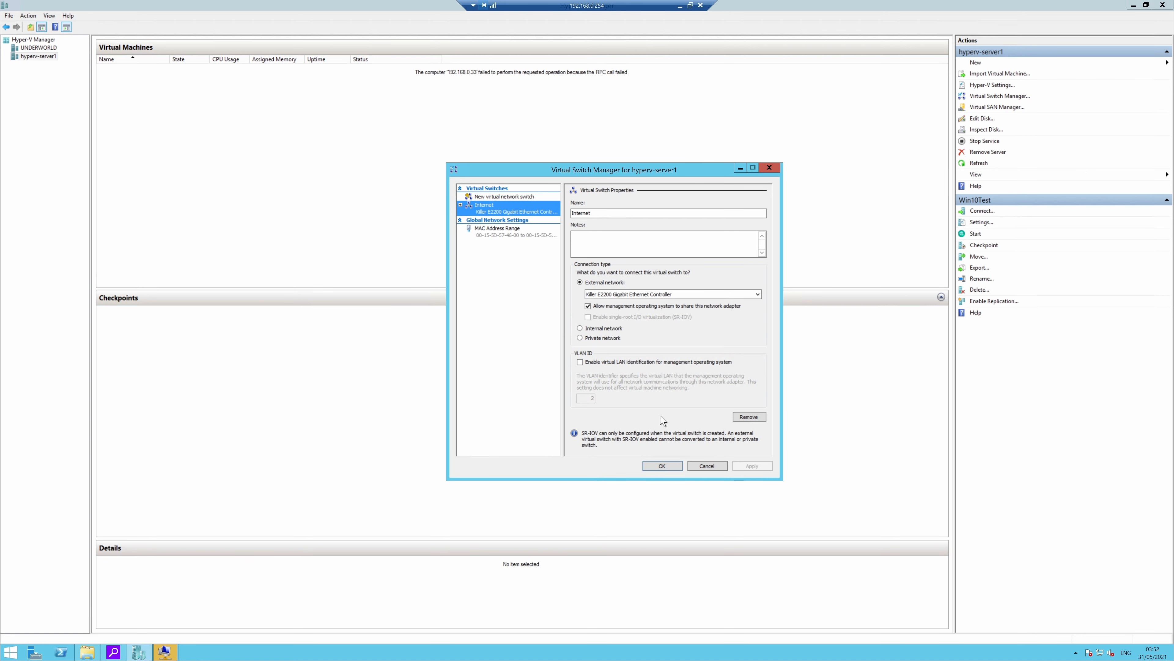
click(659, 466)
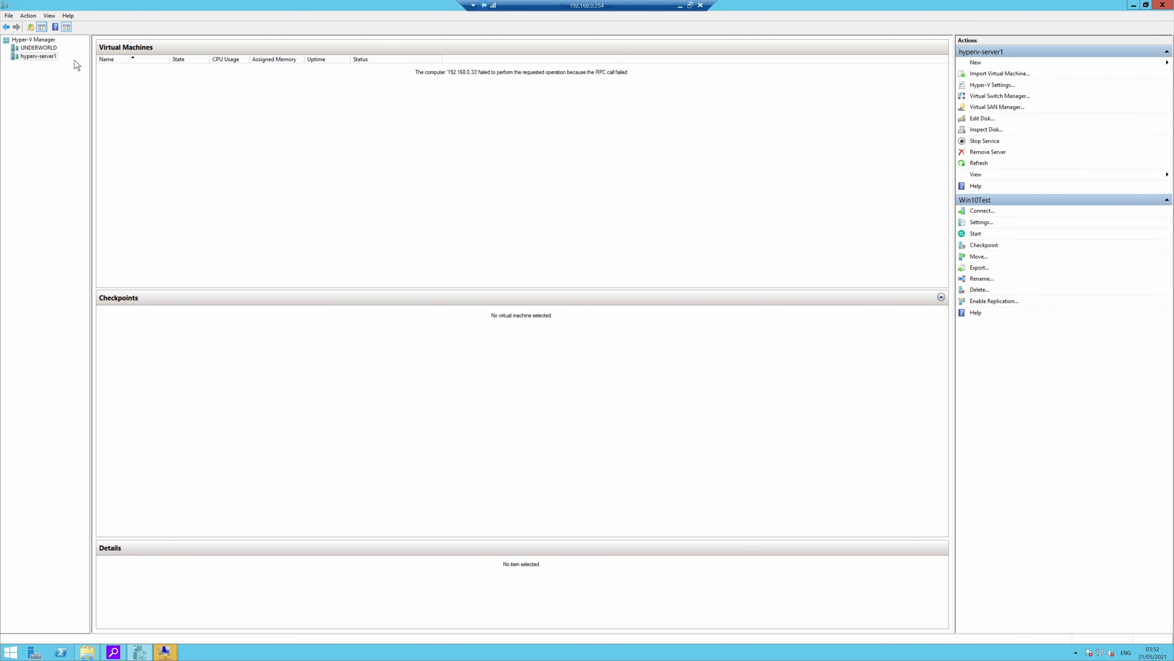
Remove hyperv-server1 from Hyper-V Manager and connect to that server again.
click(47, 56)
right_click(37, 56)
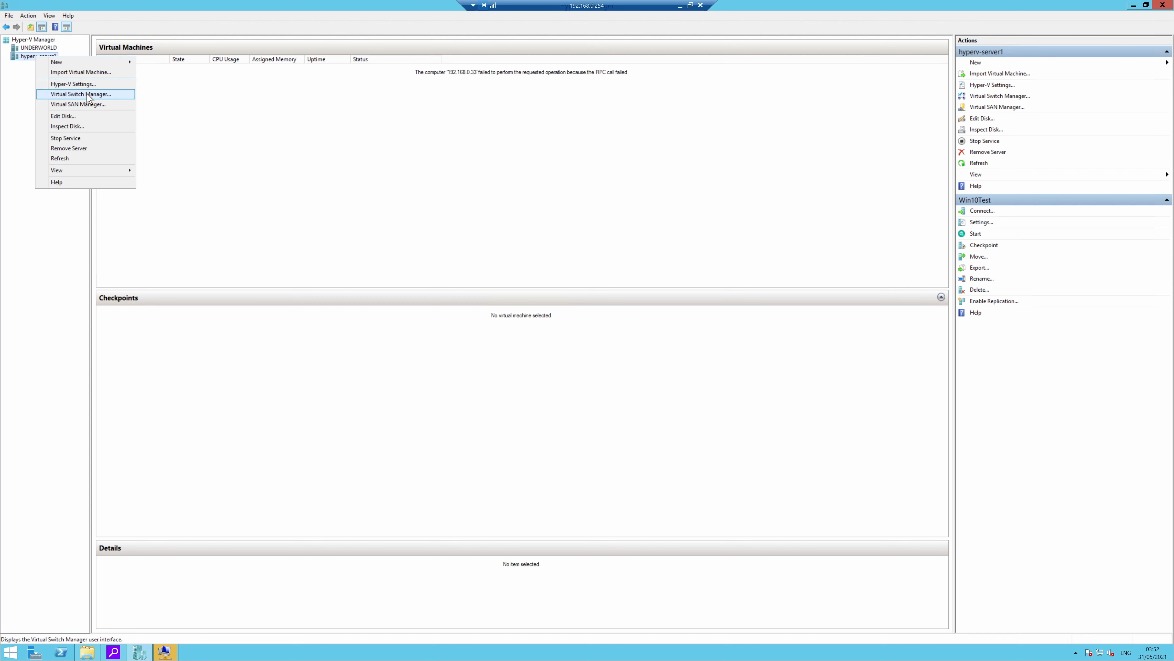
click(95, 149)
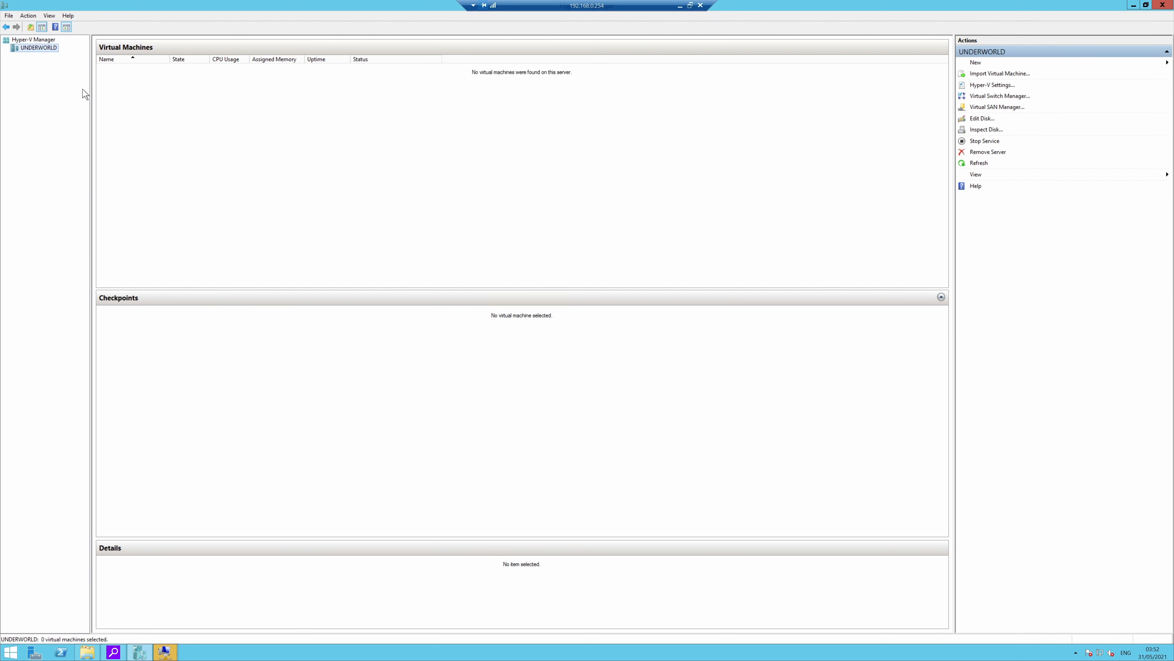
click(40, 41)
right_click(40, 42)
click(60, 47)
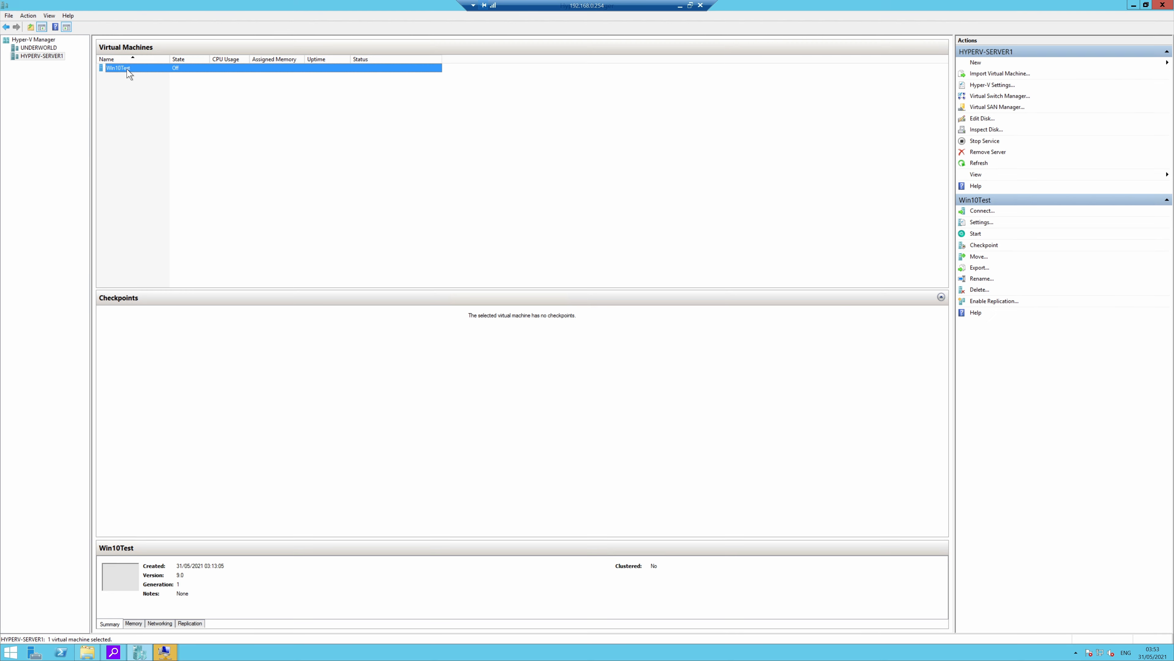
Connect the Win10Test virtual machine's network adapter to the Internet virtual switch and apply the settings.
right_click(126, 69)
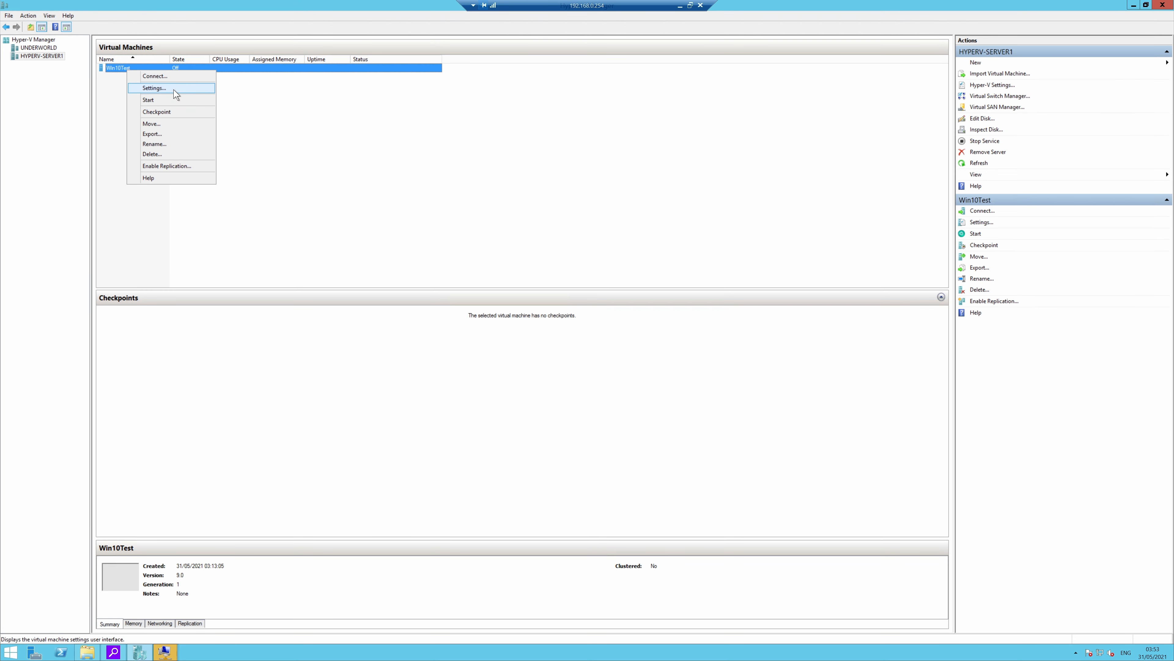
click(160, 87)
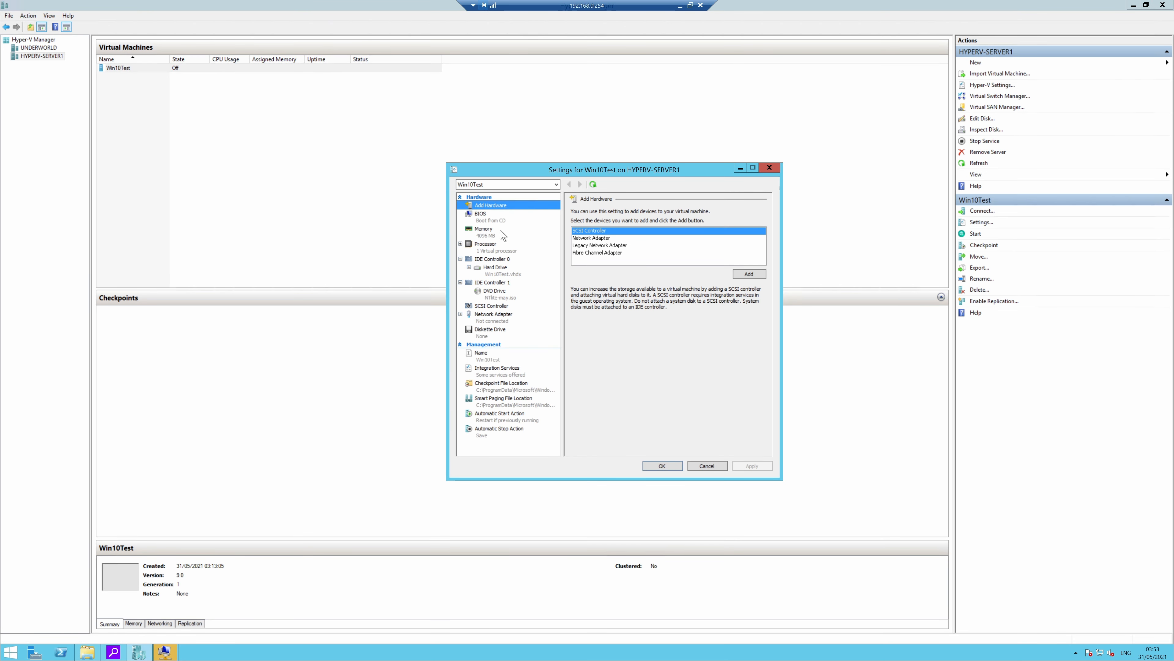
click(507, 271)
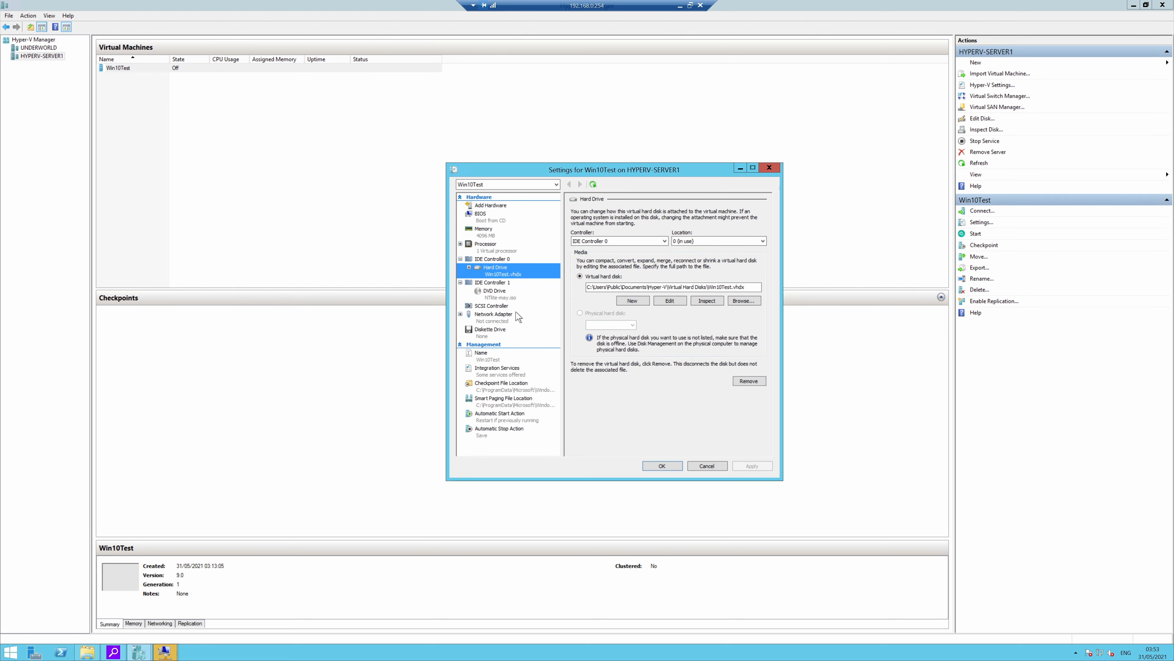
click(505, 316)
click(619, 229)
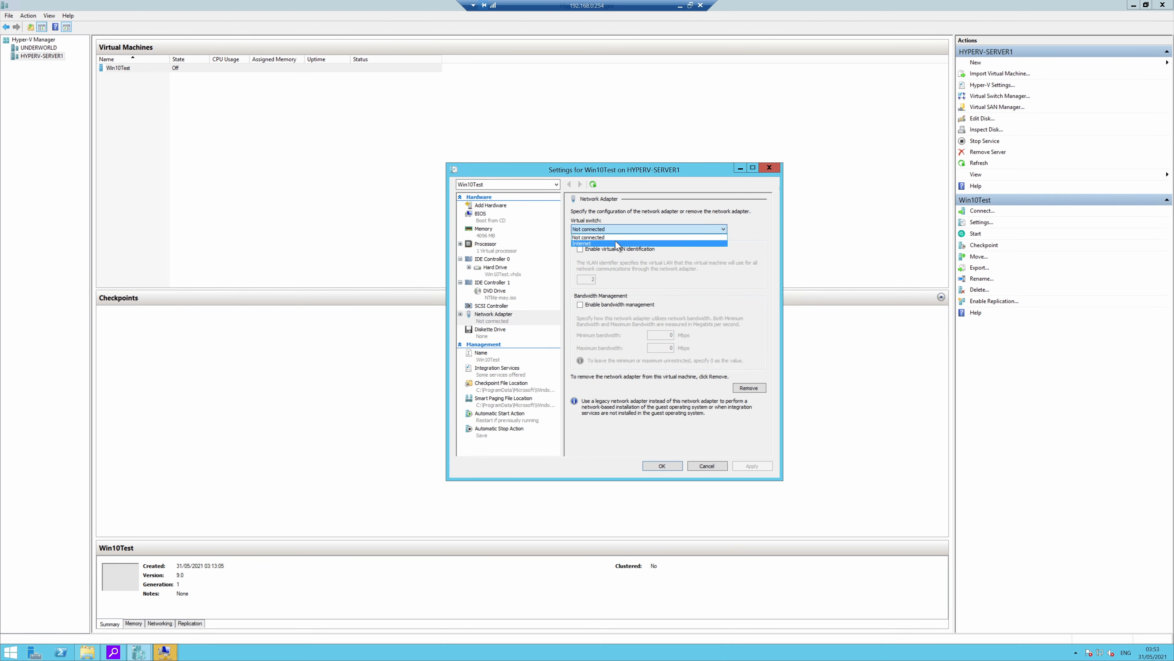
click(617, 244)
click(753, 466)
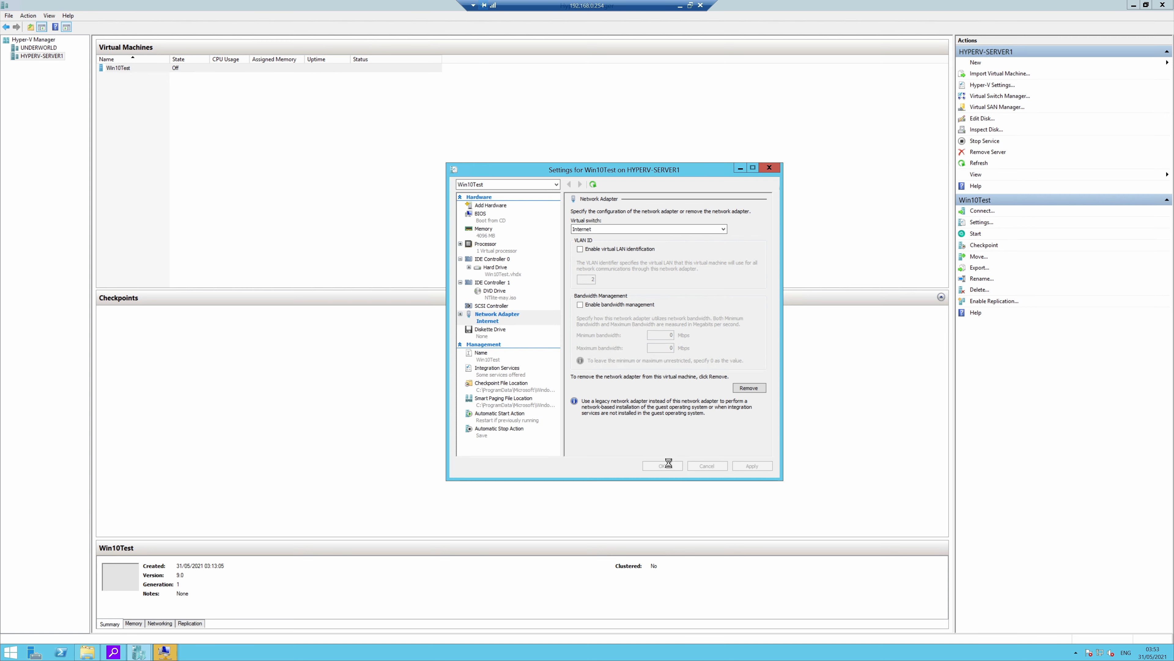
click(661, 467)
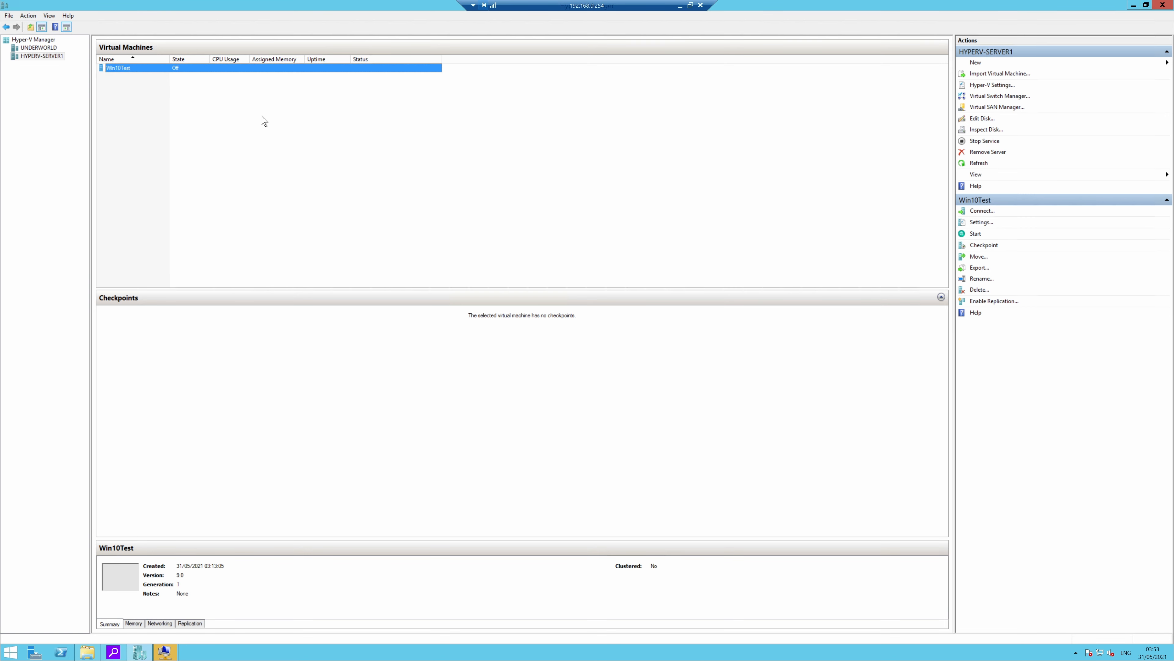
Connect to Win10Test and set the System Preparation Tool cleanup action to Enter System Audit Mode, moving its dialog aside.
click(989, 212)
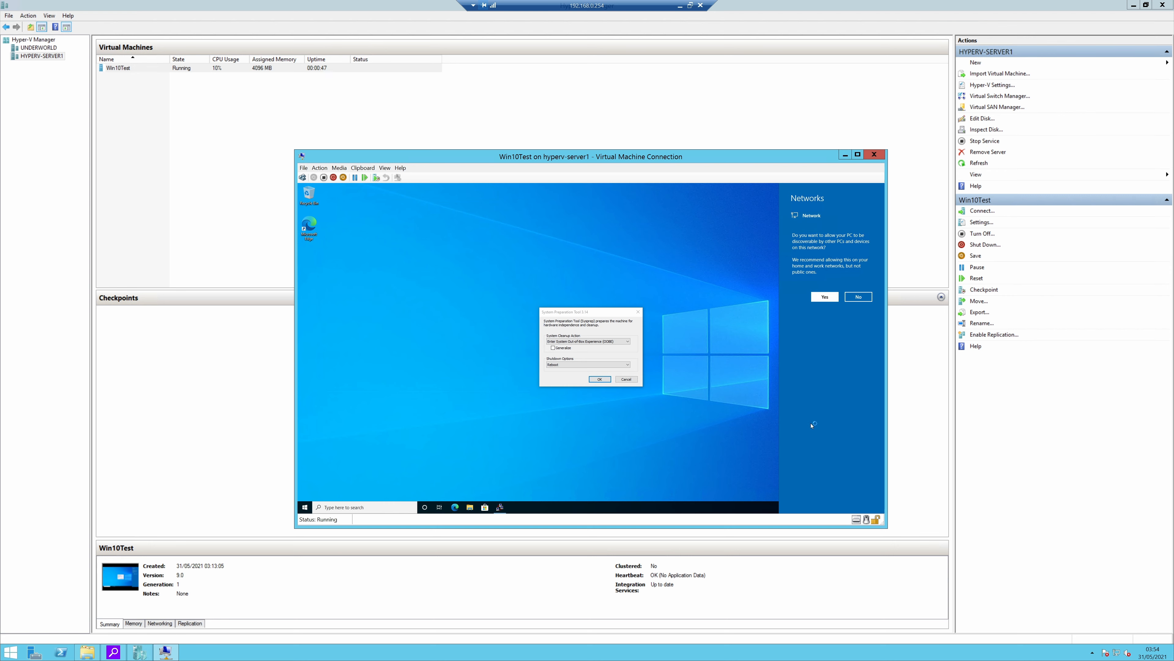
click(611, 343)
click(593, 352)
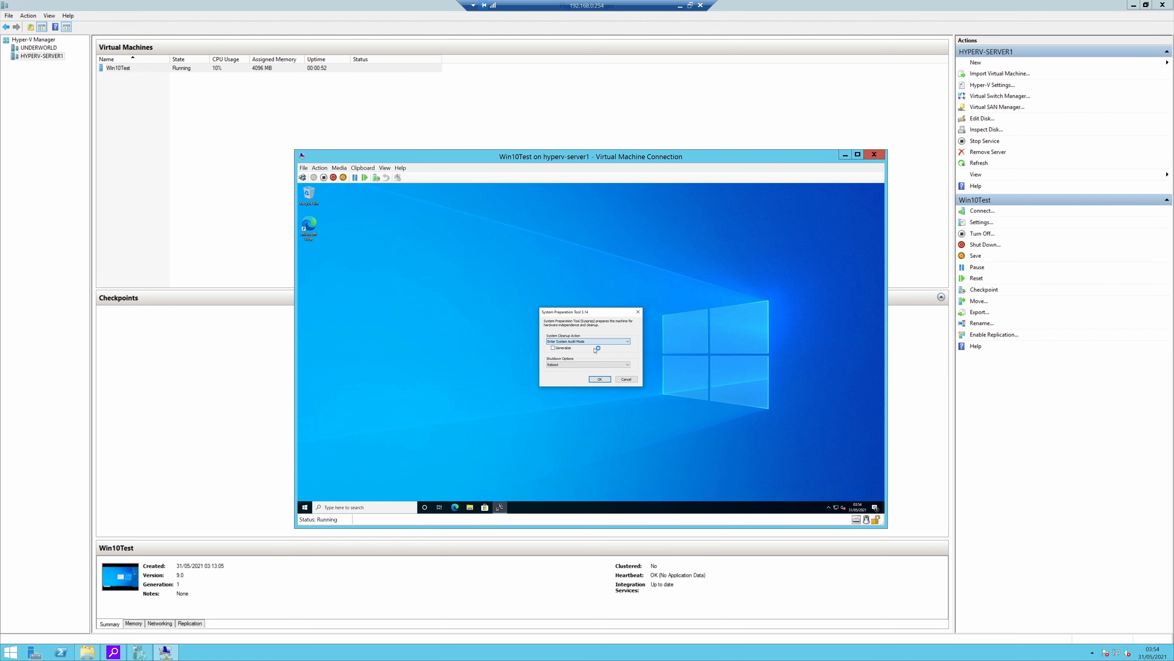
drag(586, 313, 641, 466)
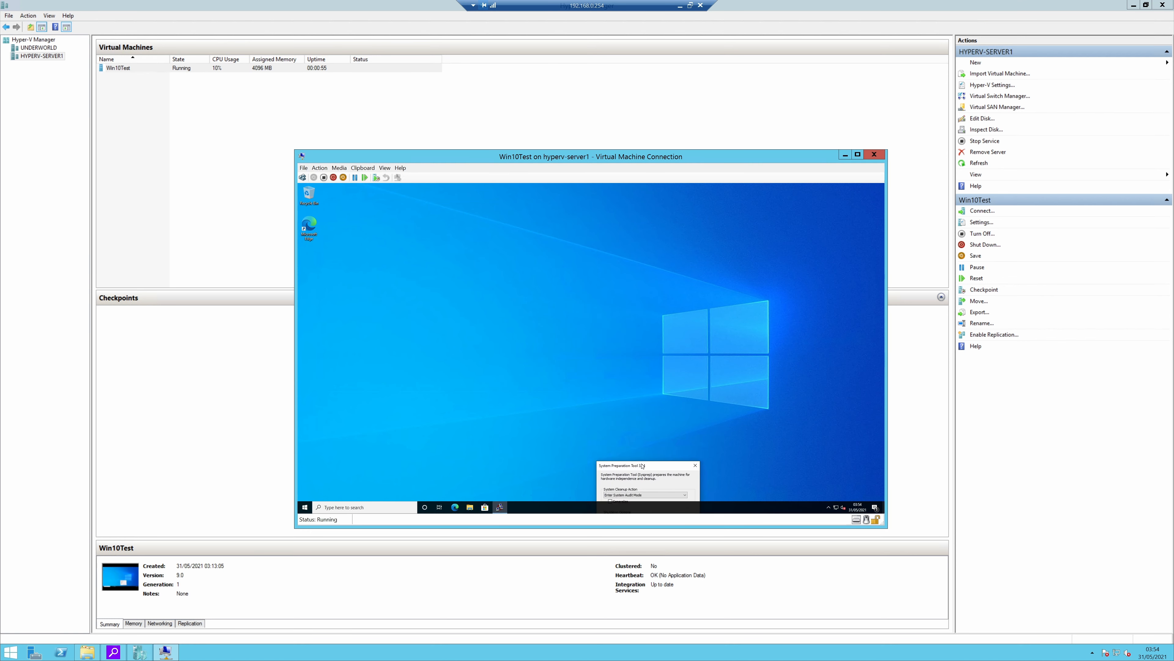
Search for Windows Update inside the virtual machine and open Check for updates.
click(323, 486)
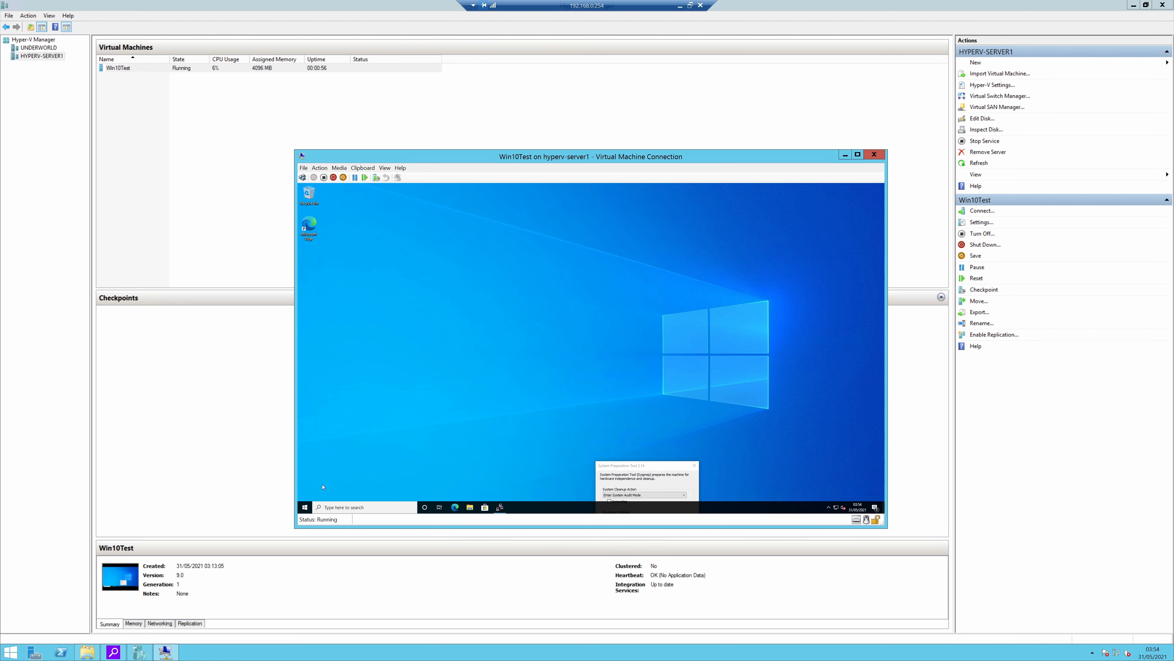
click(305, 507)
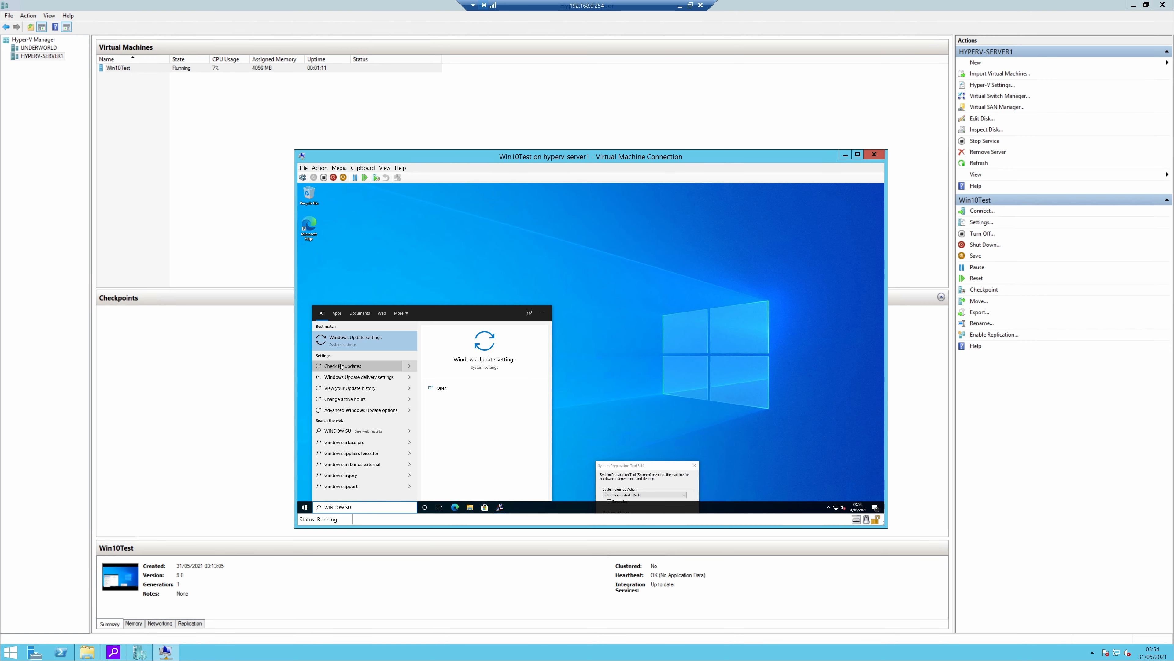
click(342, 365)
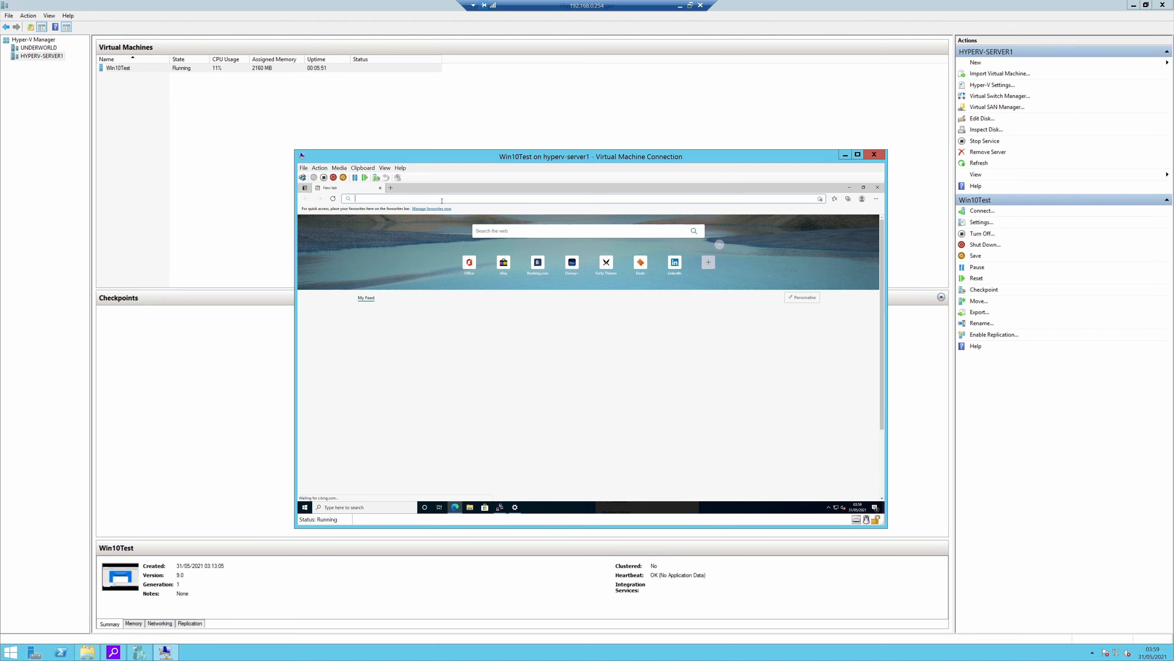
text(www;)
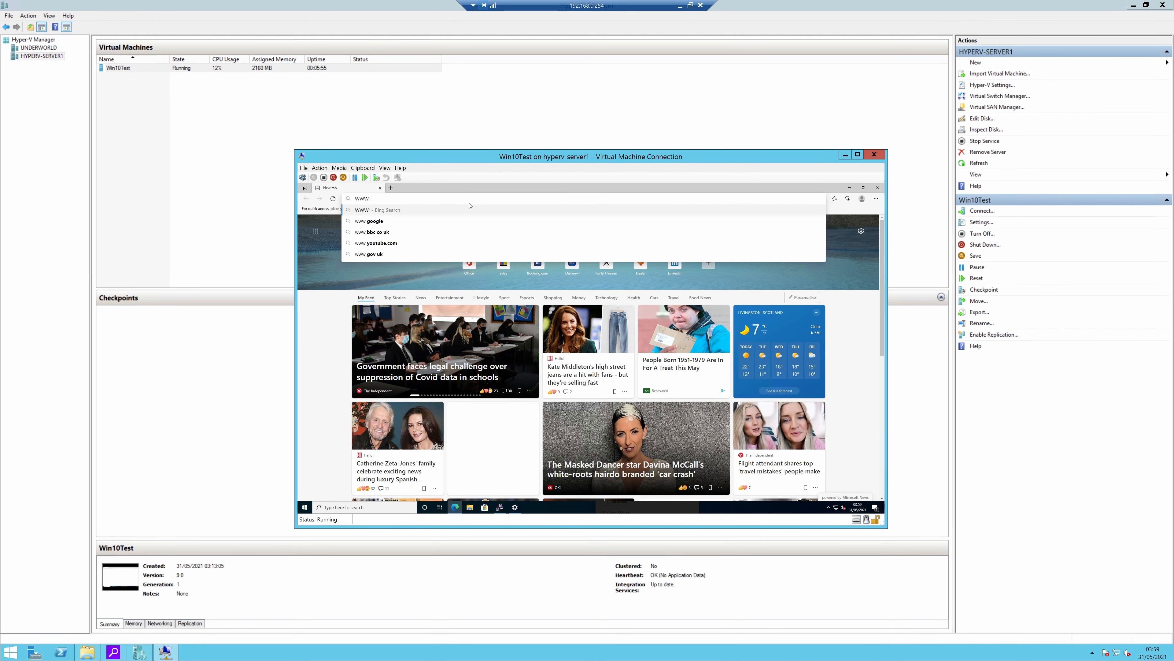
key(BackSpace)
text(.NINITE.COM)
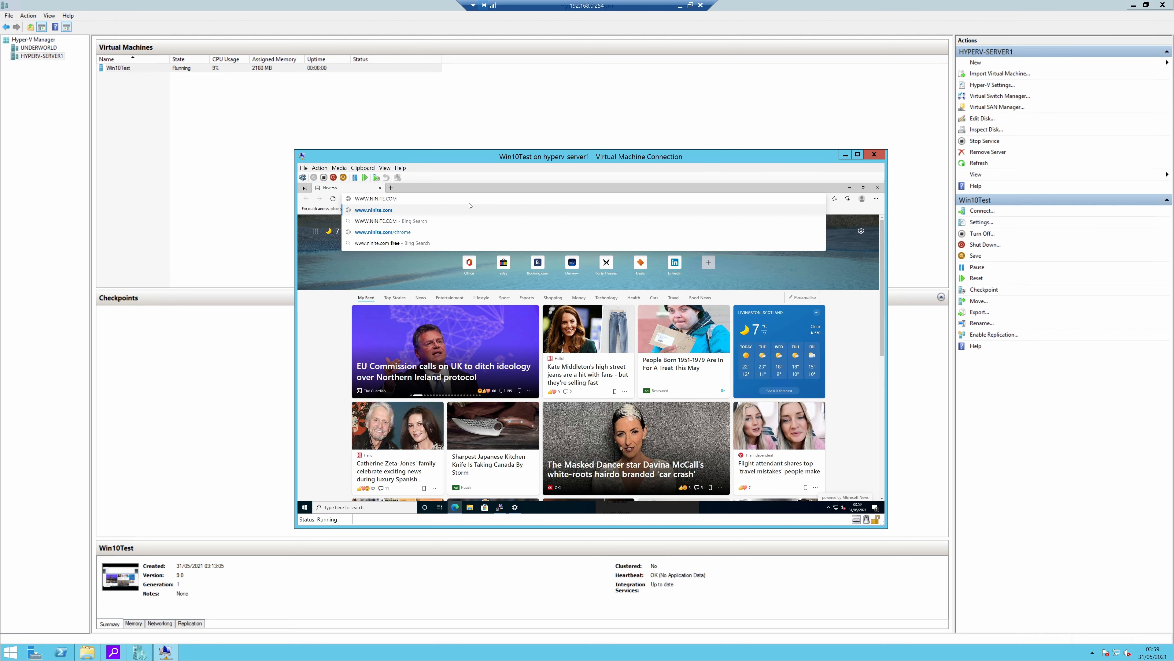
key(Return)
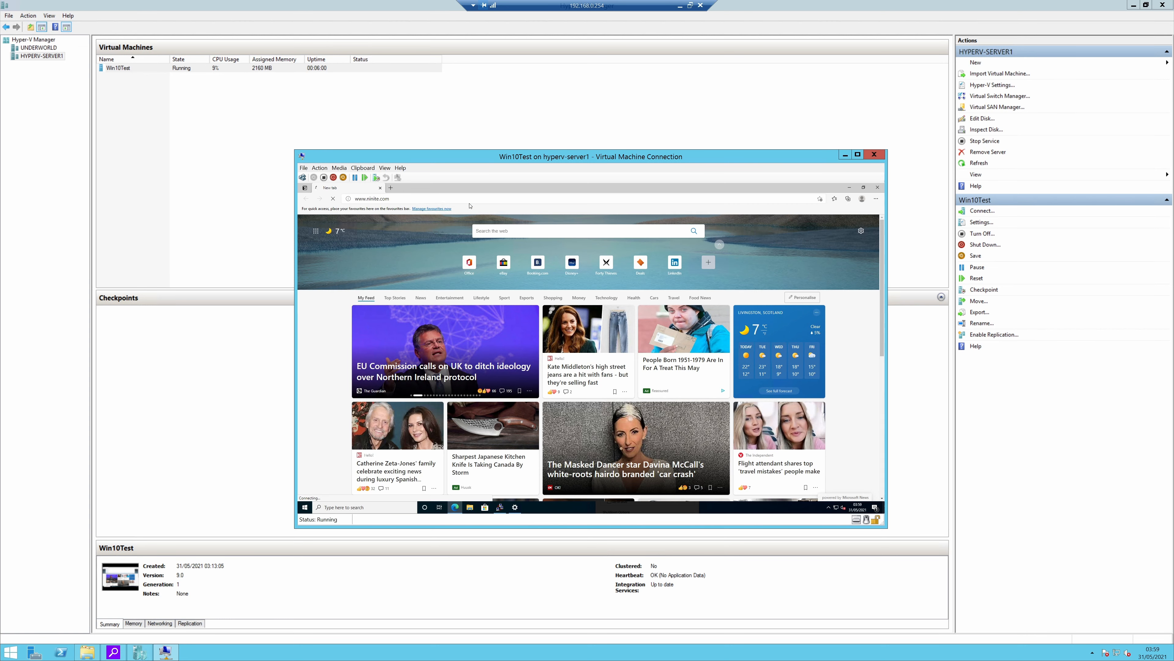
Select Opera, Notepad++ and VLC in Ninite's list of apps for the custom installer.
scroll(656, 333, down, 1)
scroll(661, 333, down, 2)
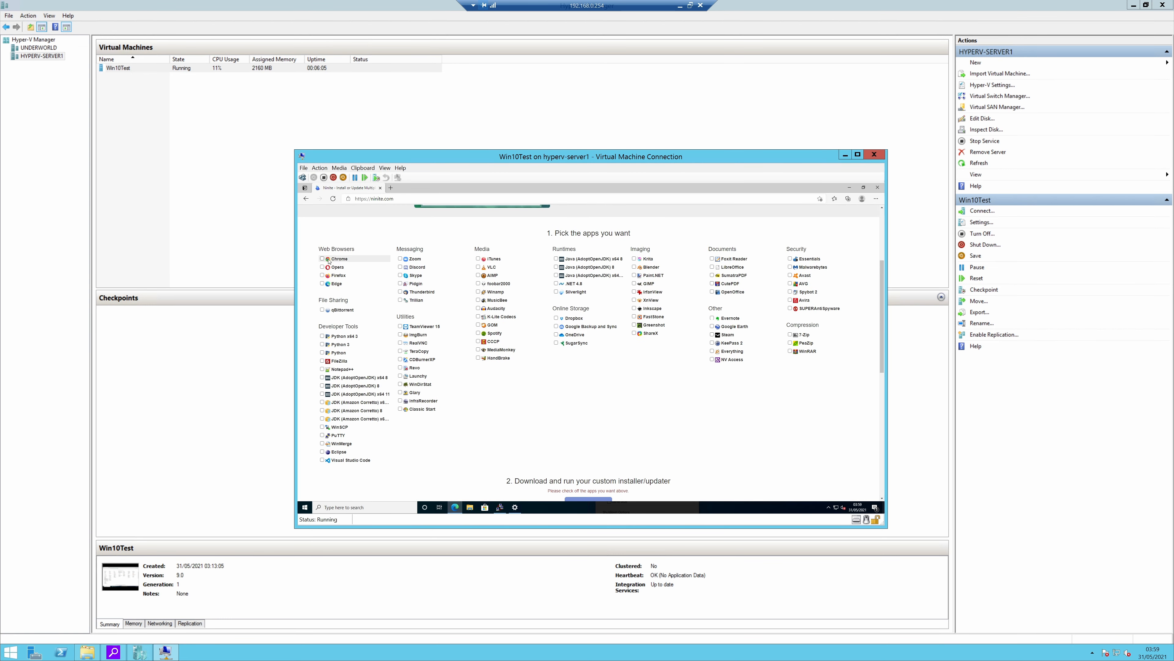
click(323, 267)
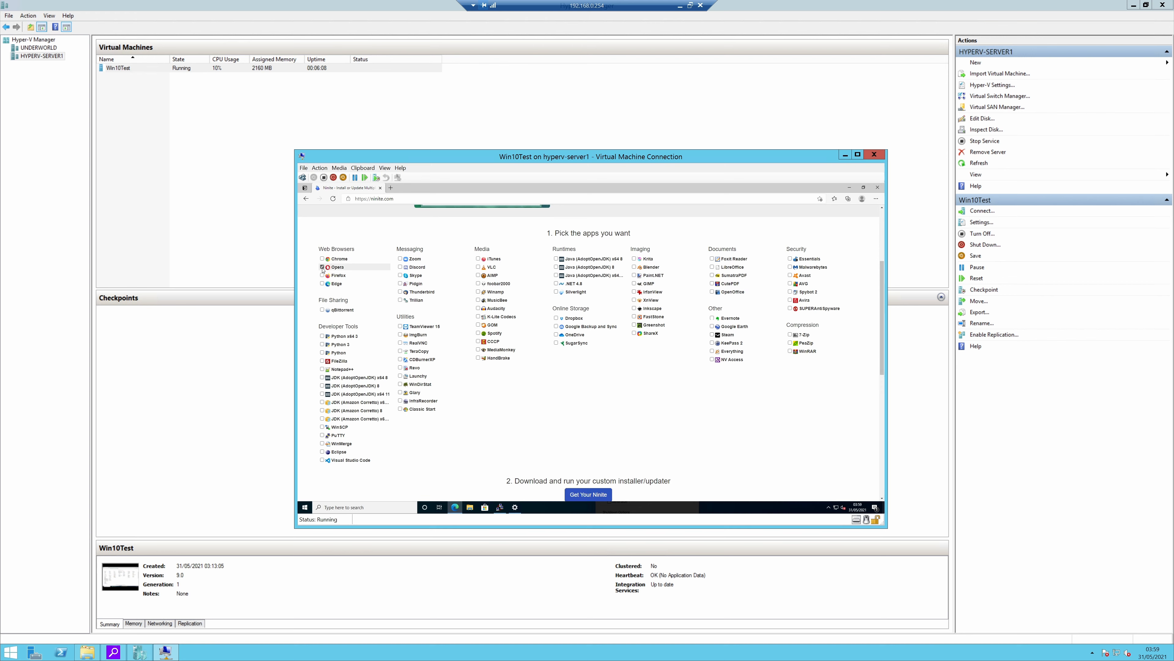
click(322, 369)
click(478, 267)
scroll(608, 487, down, 7)
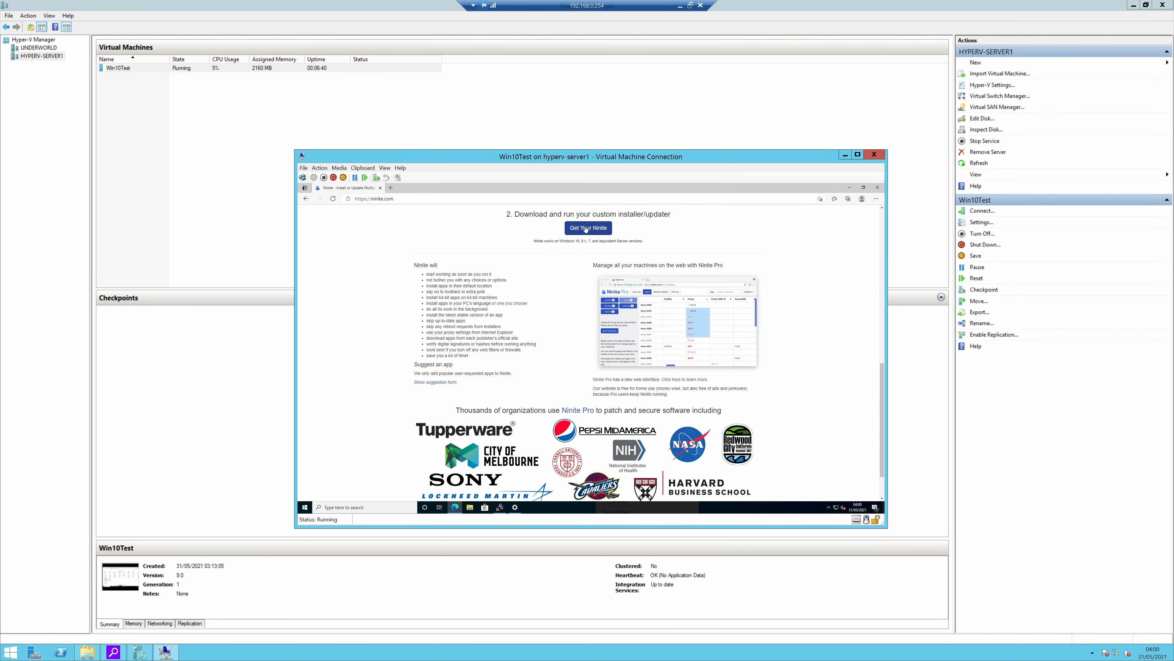
Download the custom Ninite installer and run it to install the chosen apps, closing it when done.
click(588, 228)
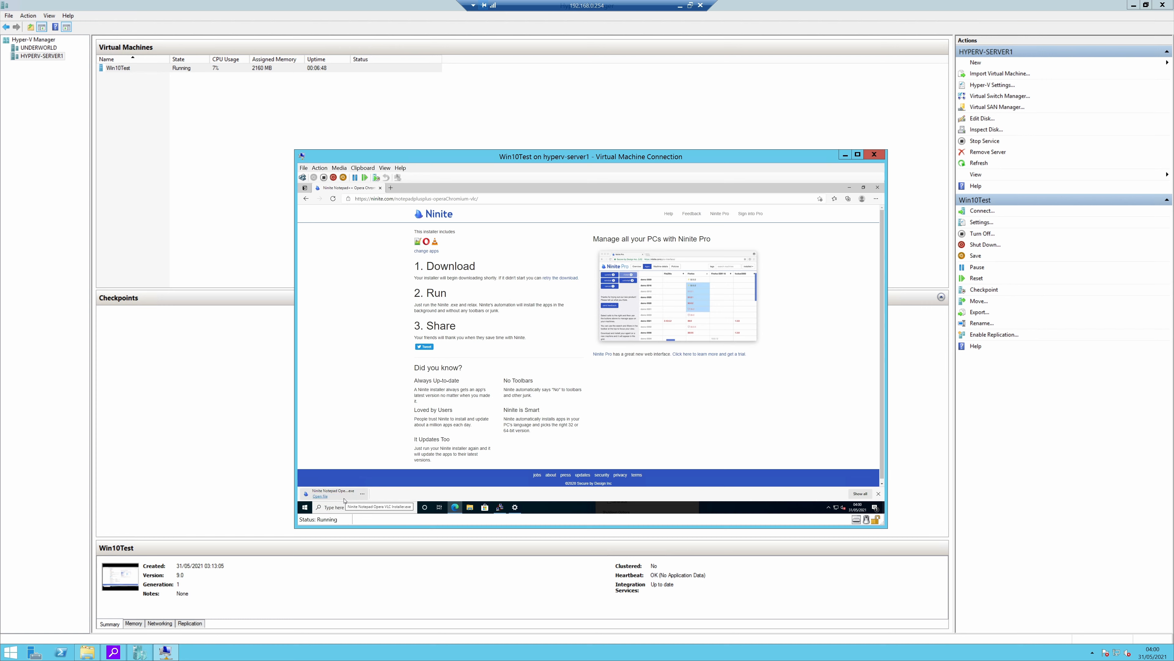
click(348, 491)
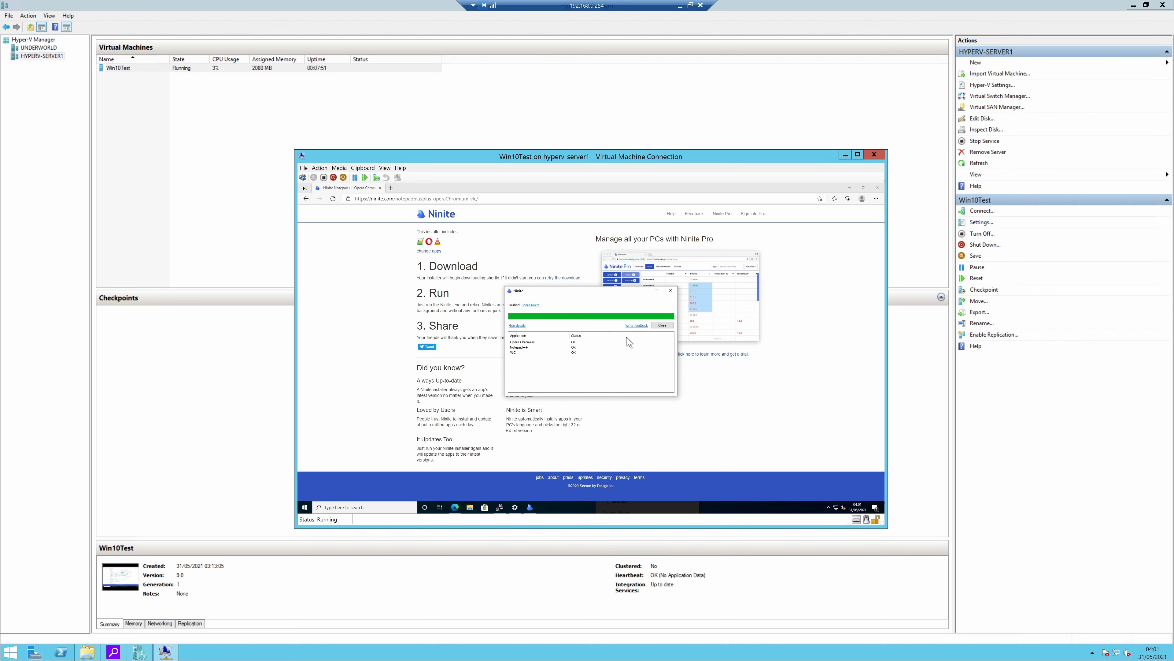
click(662, 325)
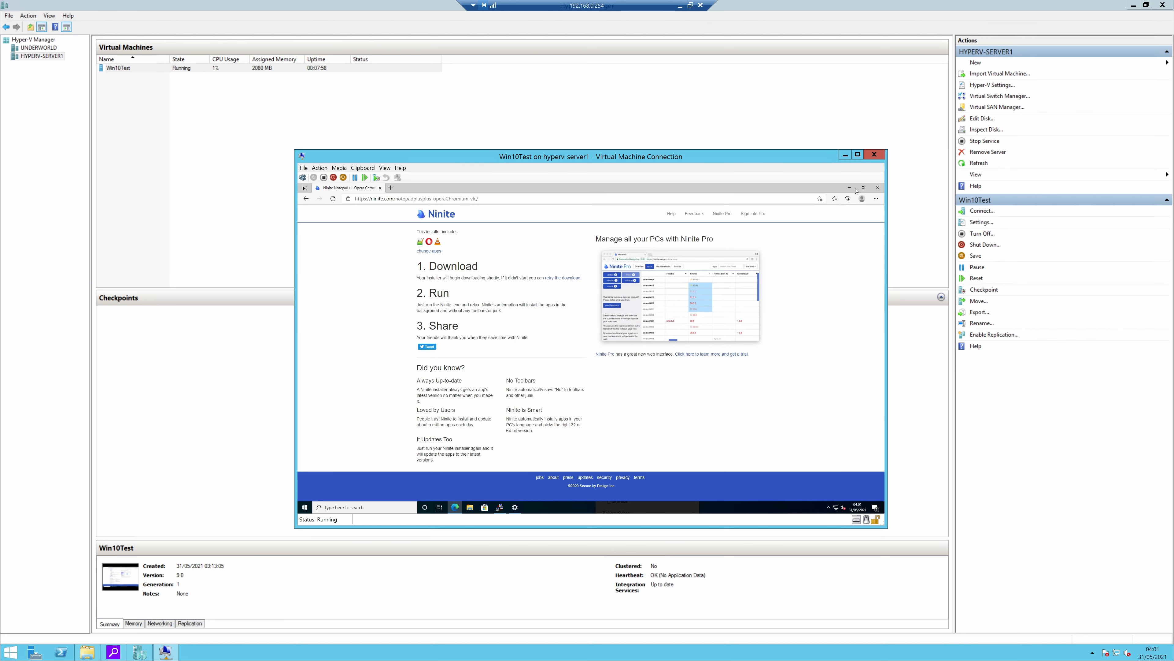
Search duckduckgo.com for "windows 10 debloater" and open the Windows10Debloater GitHub repository.
click(768, 203)
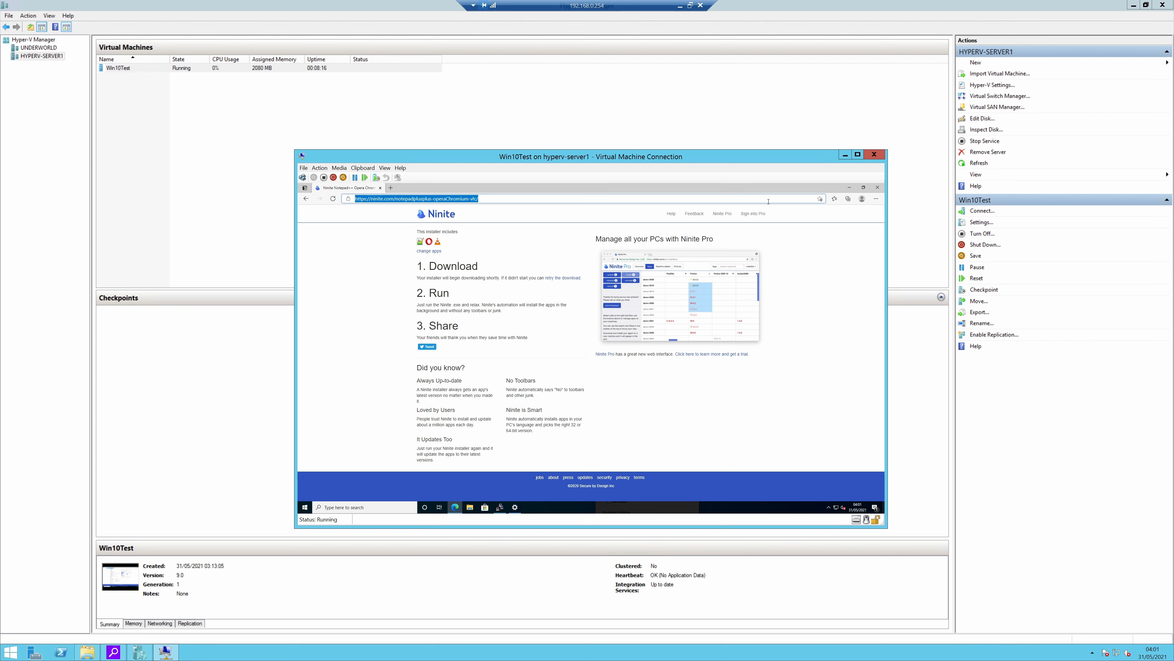
text(duckduckgo.com)
key(Return)
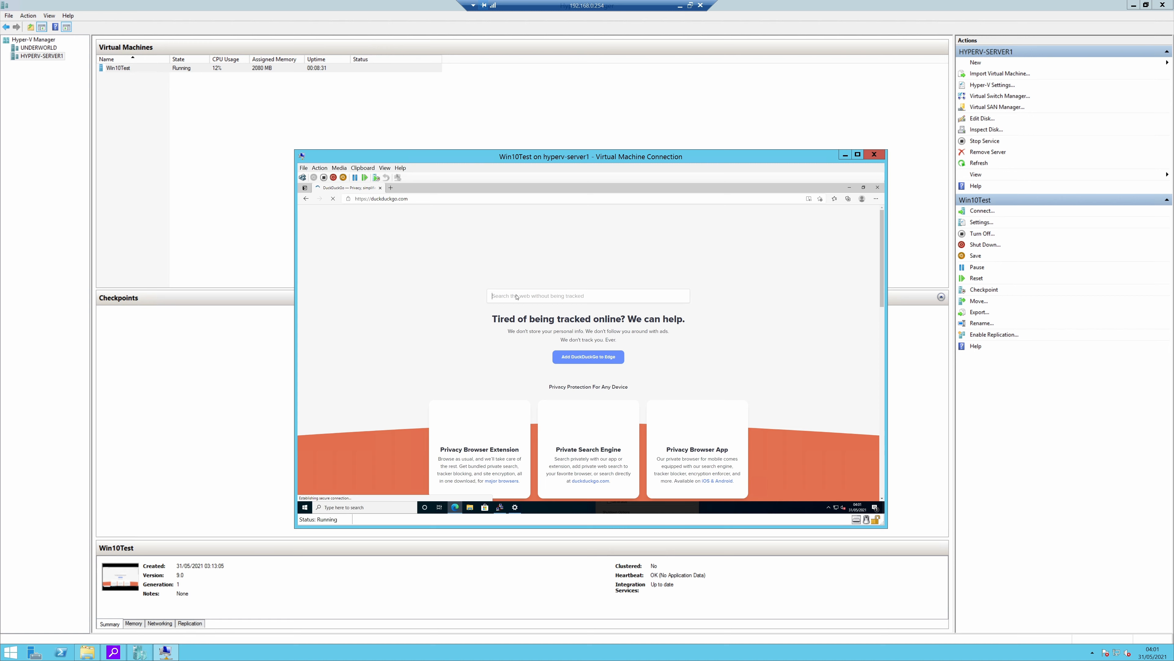
text(windows 10 de)
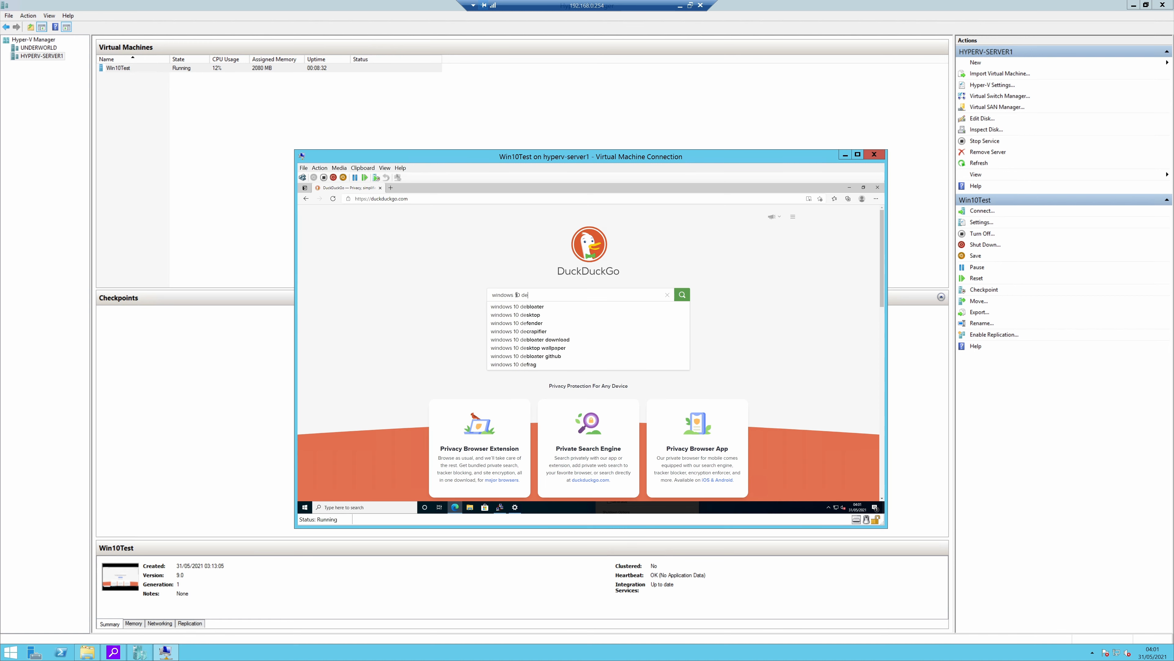
text(bv)
key(Down)
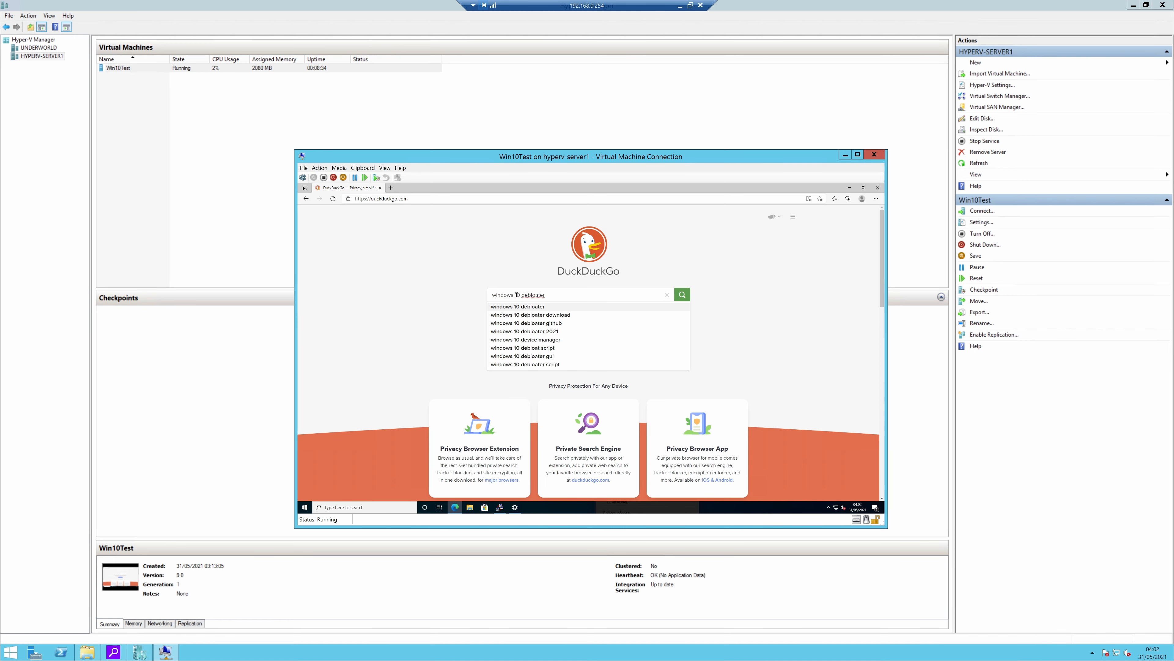
key(Return)
click(500, 283)
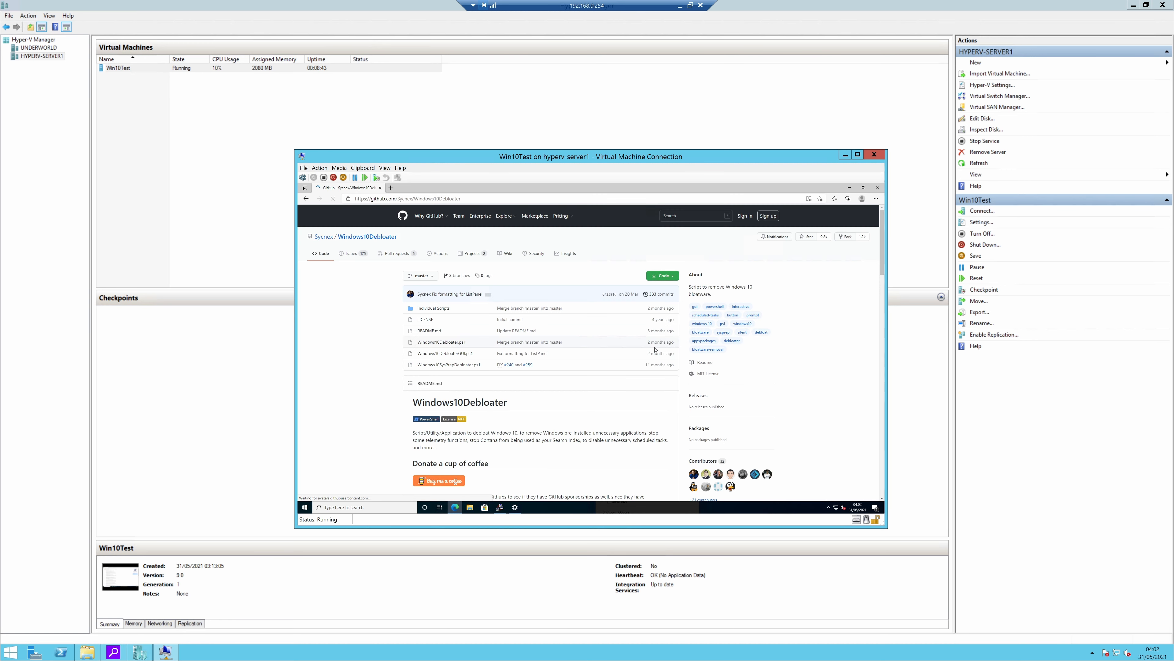
Download the Windows10Debloater repository as a ZIP and open the archive with File Explorer.
click(664, 275)
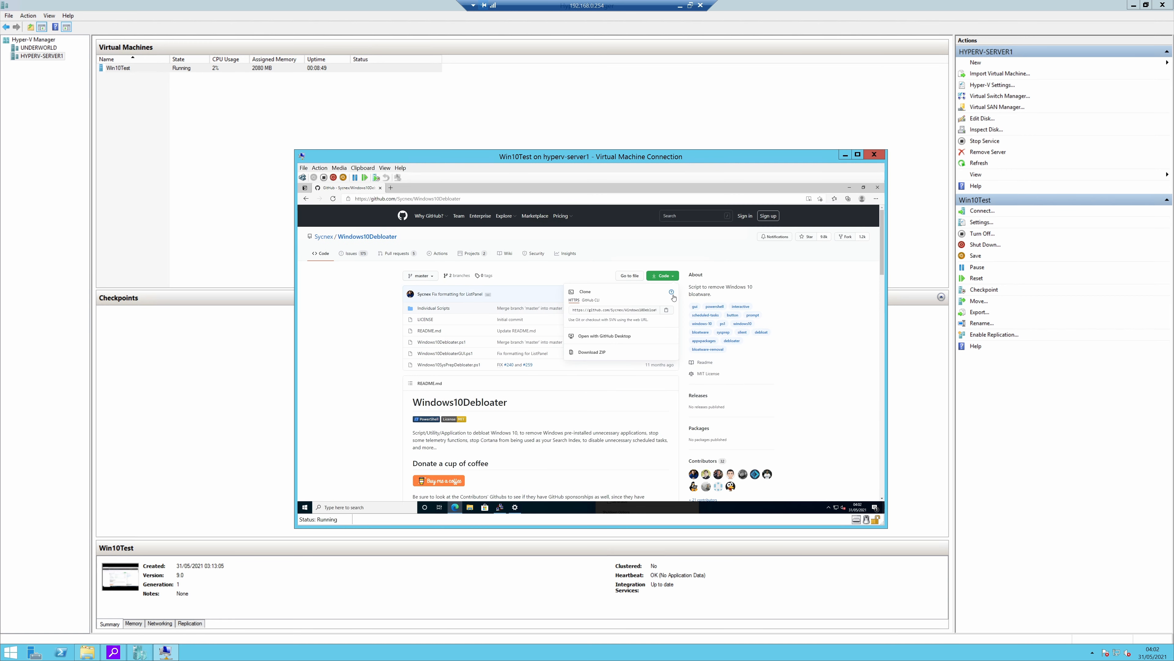
click(592, 352)
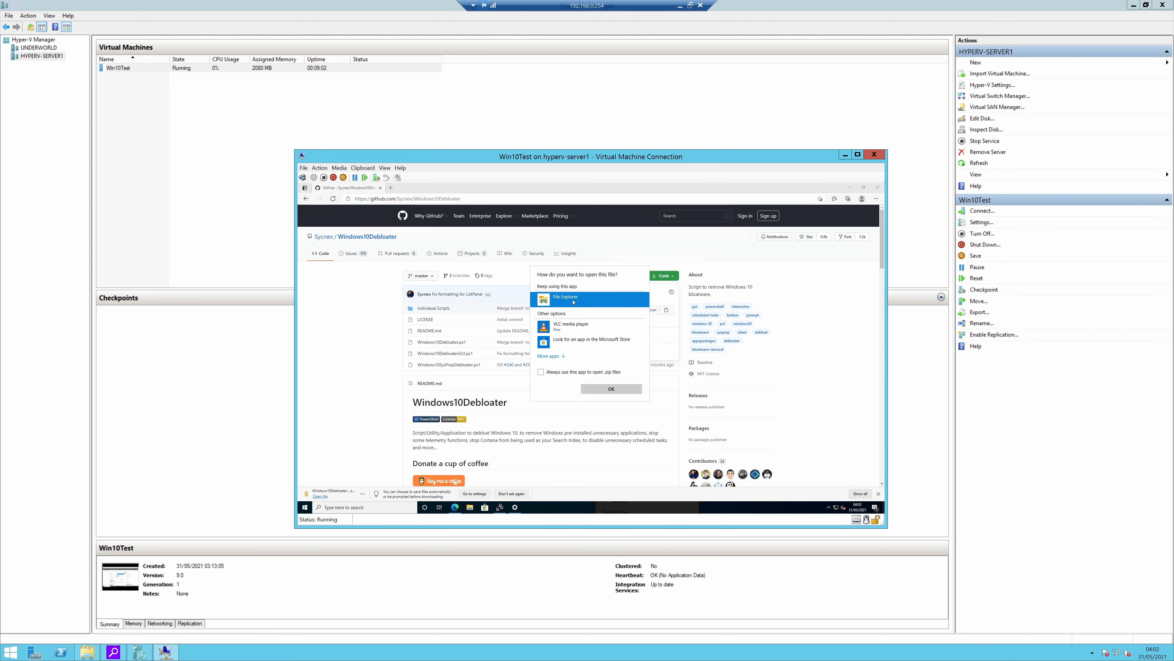
click(574, 302)
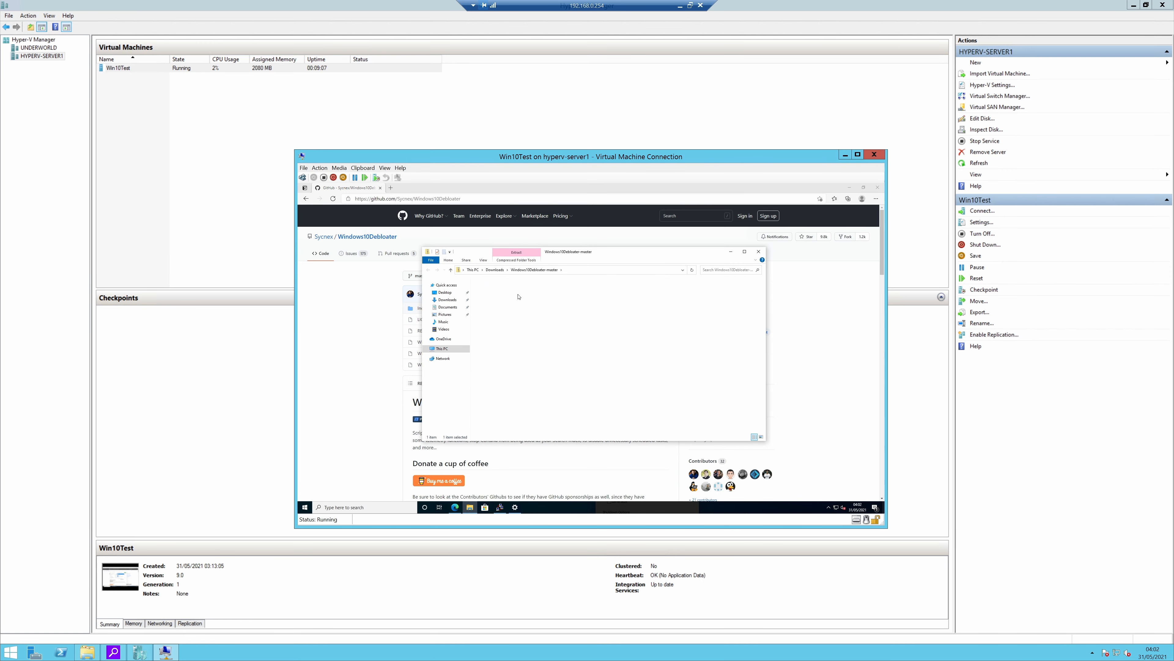
Copy all files and folders inside the archive's inner Windows10Debloater-master folder.
drag(609, 358, 499, 287)
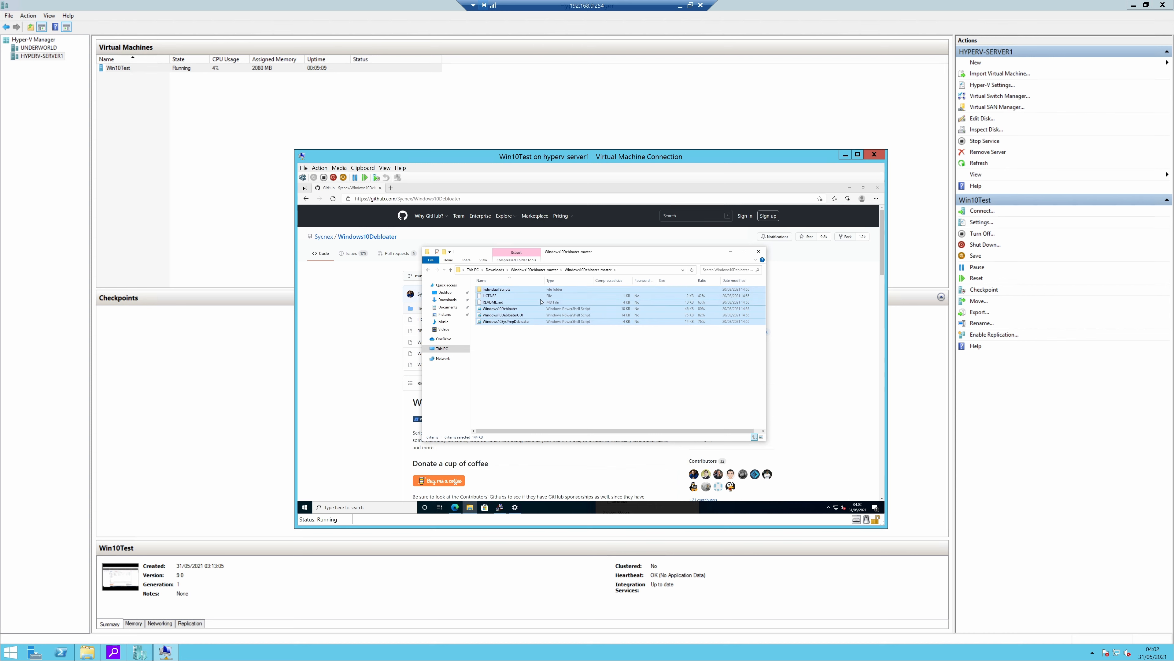
right_click(540, 300)
click(552, 320)
Create a folder named temp in the root of Local Disk (C:) and open it.
click(452, 351)
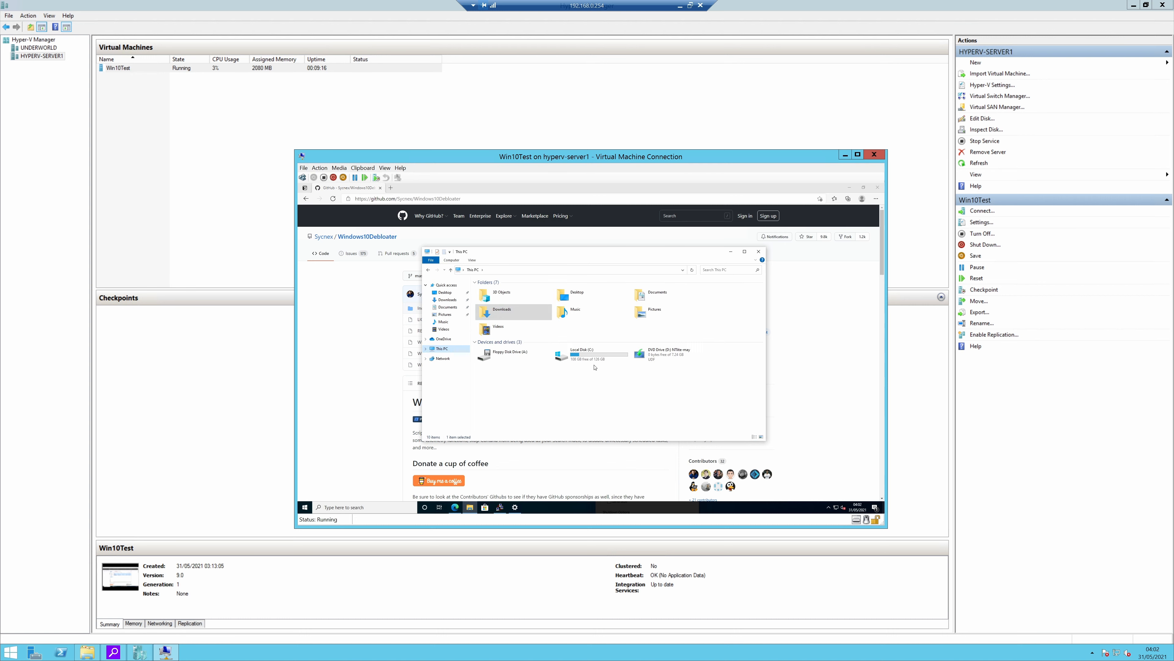
double_click(593, 360)
right_click(576, 364)
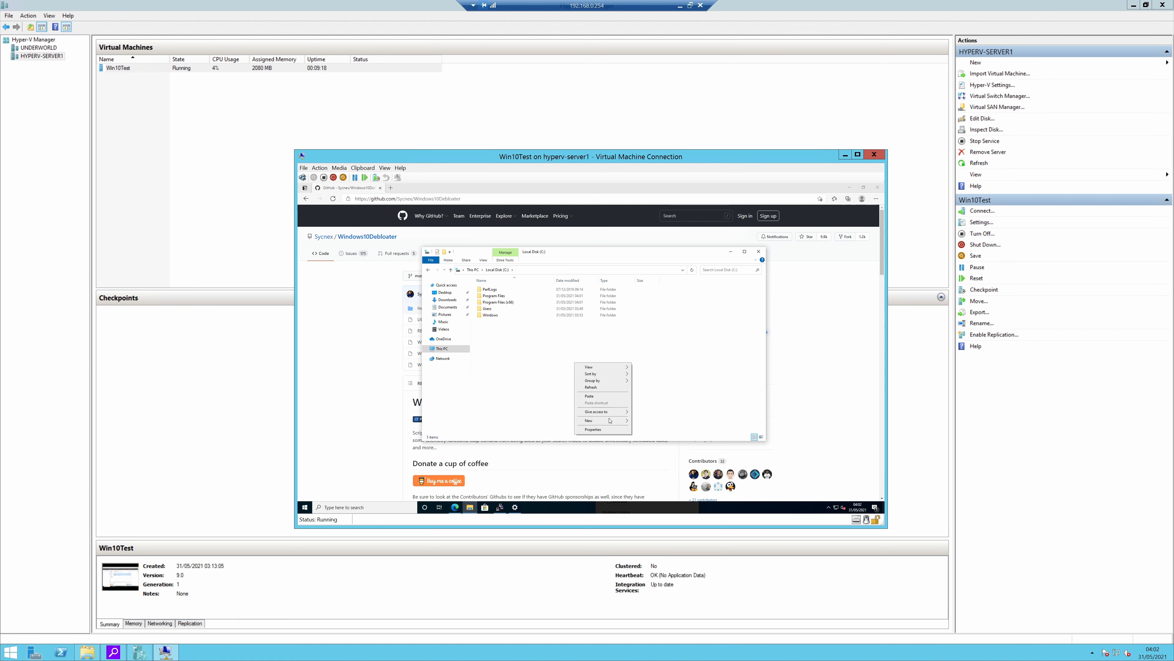
mouse_move(609, 420)
click(663, 421)
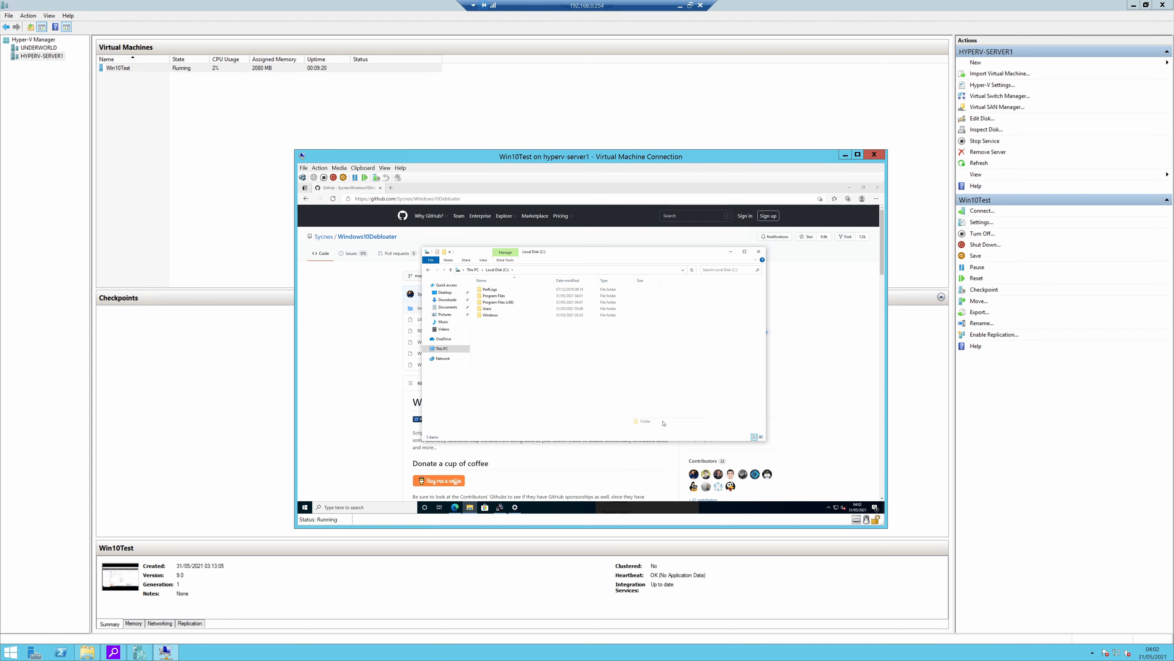
text(temp)
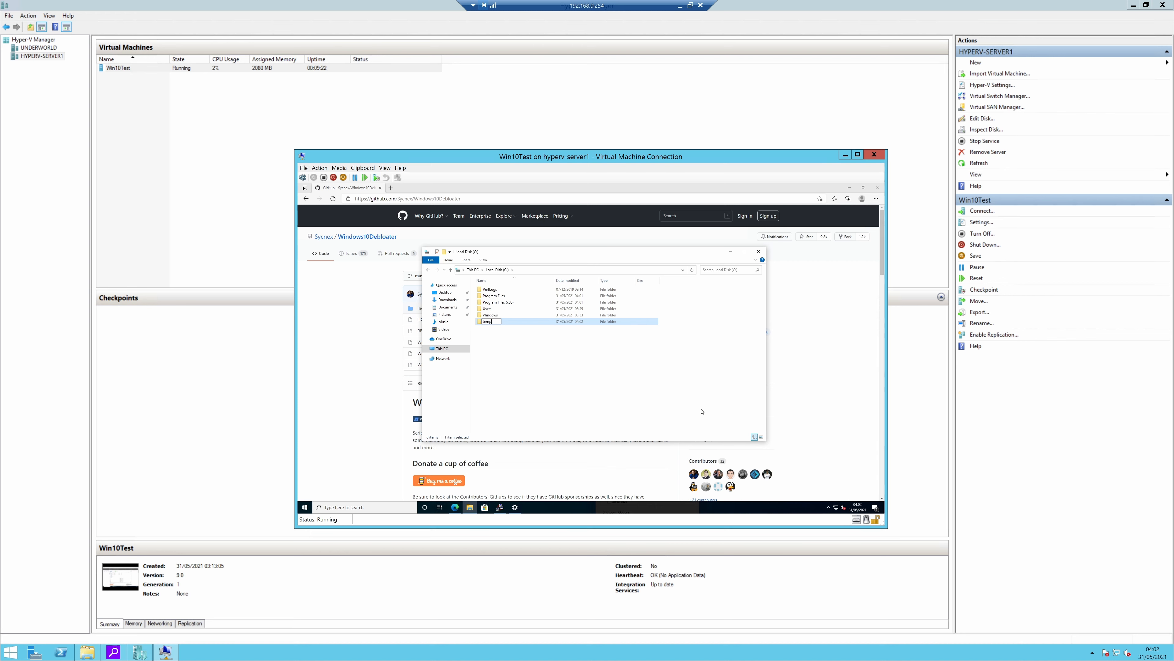
key(Return)
key(Return)
Paste the copied debloater files into C:\temp and select the Windows10DebloaterGUI script.
right_click(658, 371)
click(672, 415)
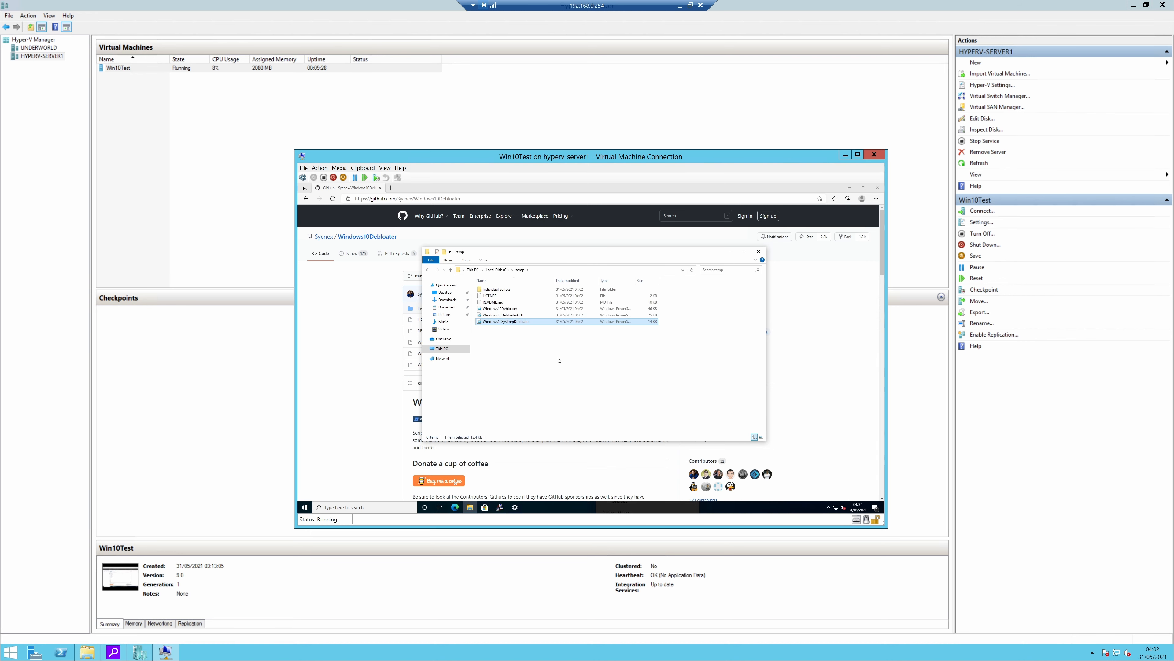
click(559, 370)
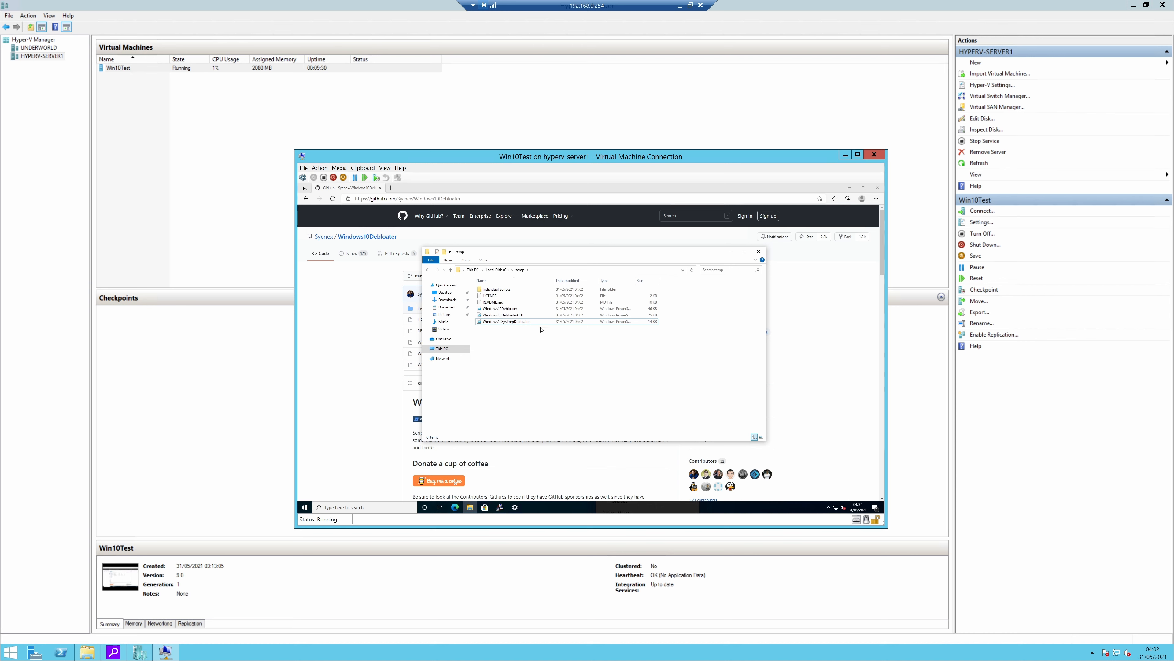
click(506, 315)
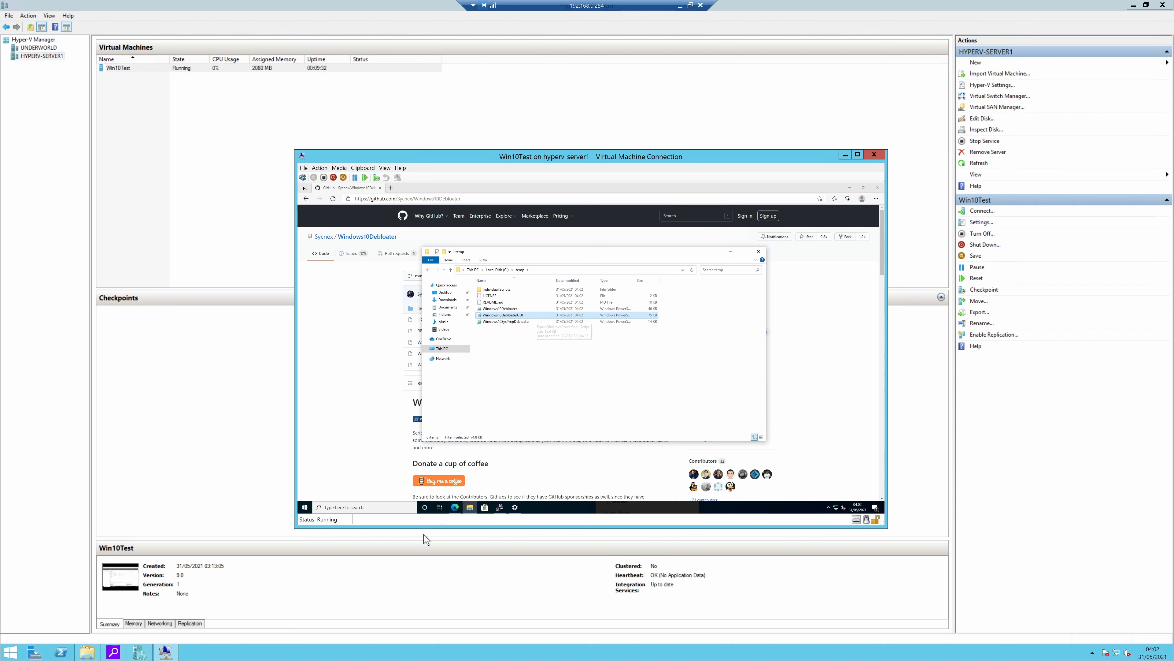
Open Windows PowerShell with administrator rights inside the virtual machine.
right_click(304, 507)
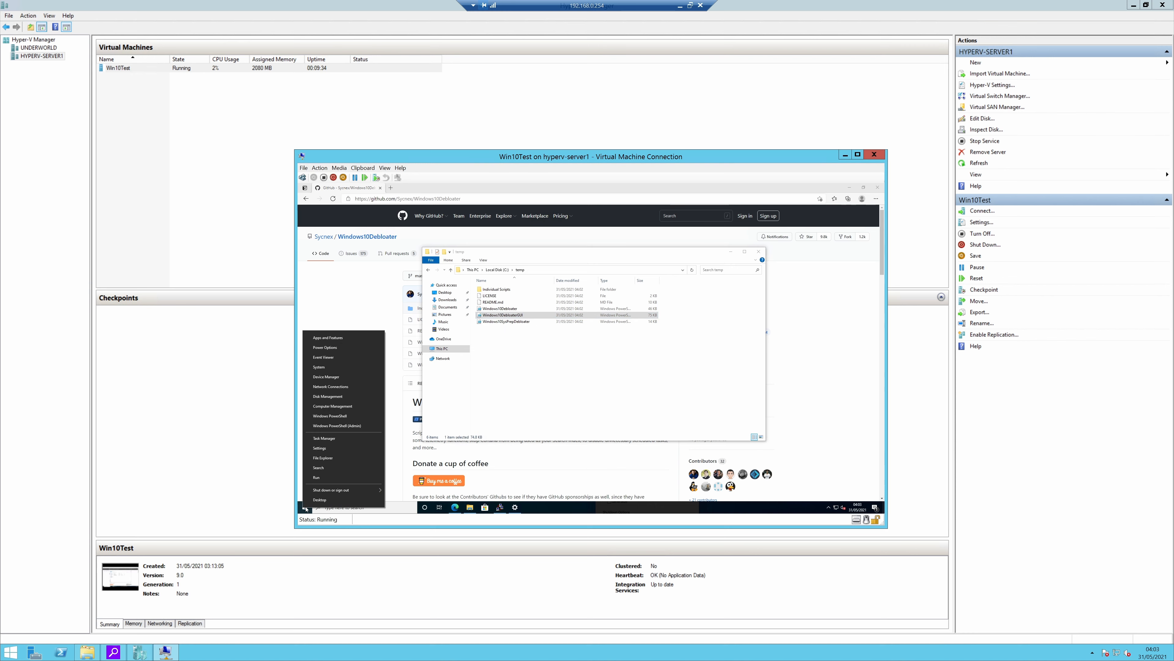
click(323, 500)
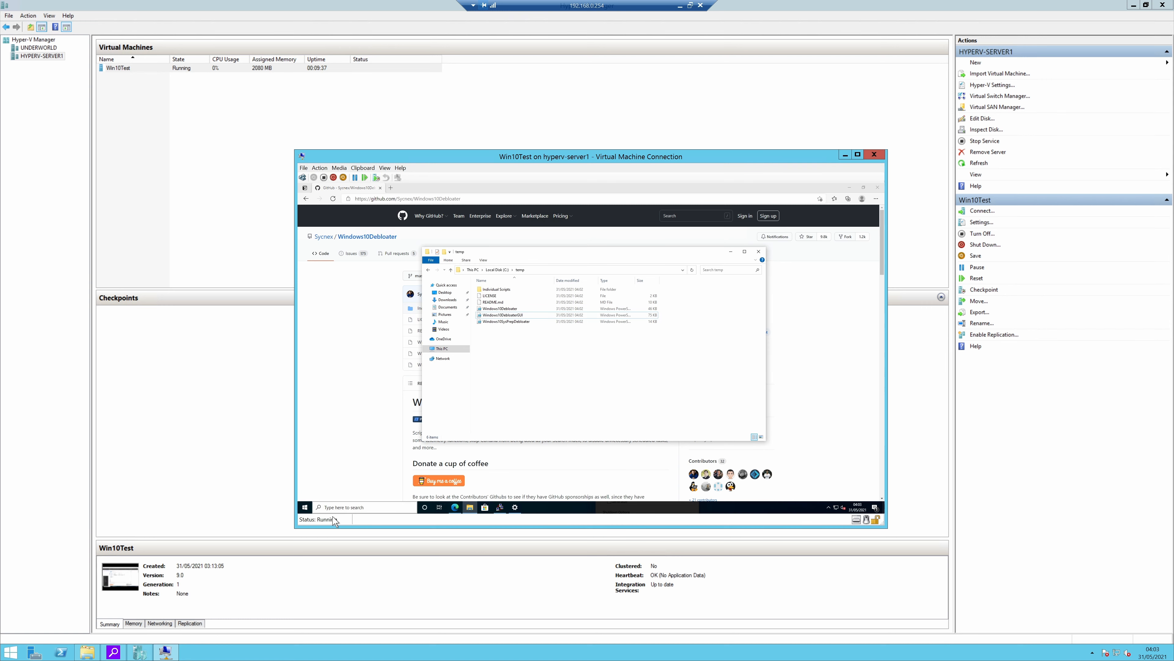
right_click(305, 507)
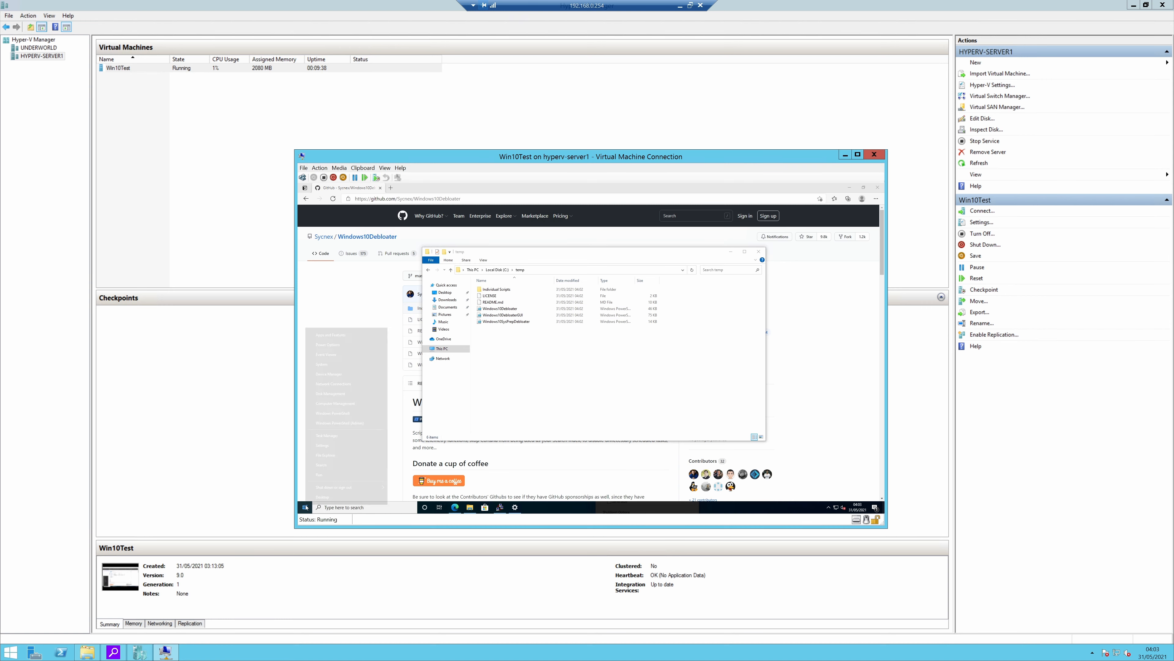
click(337, 424)
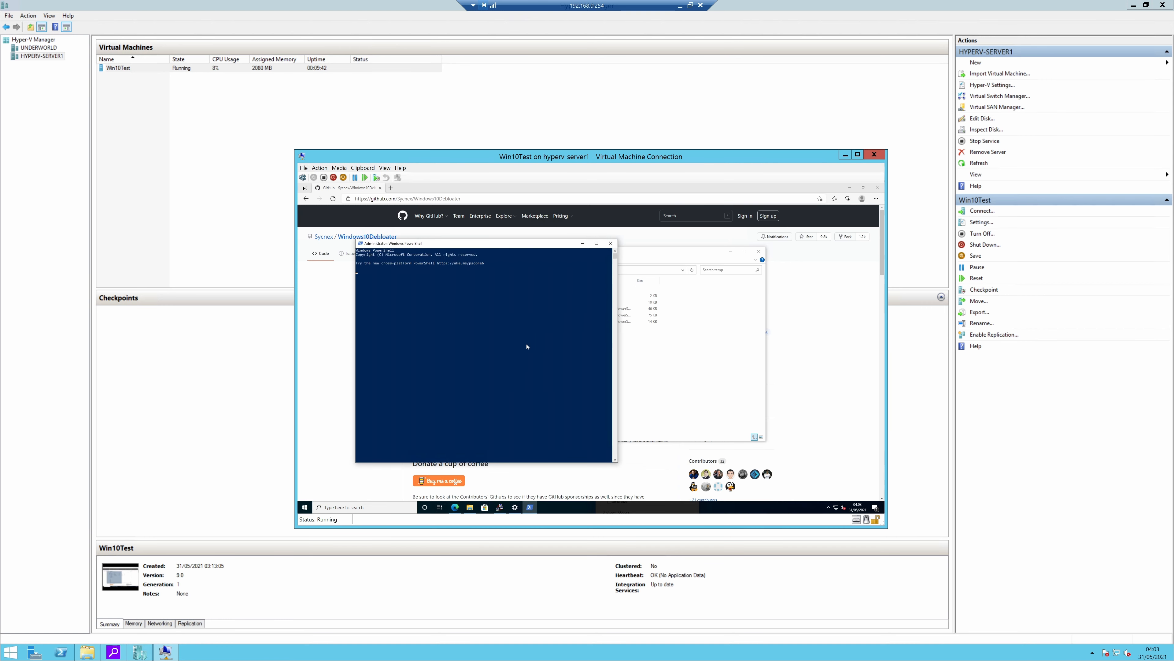
Change the PowerShell directory to C:\temp and list its contents.
text(cd\)
key(Return)
text(cd te)
key(Tab)
key(Return)
text(dir)
key(Return)
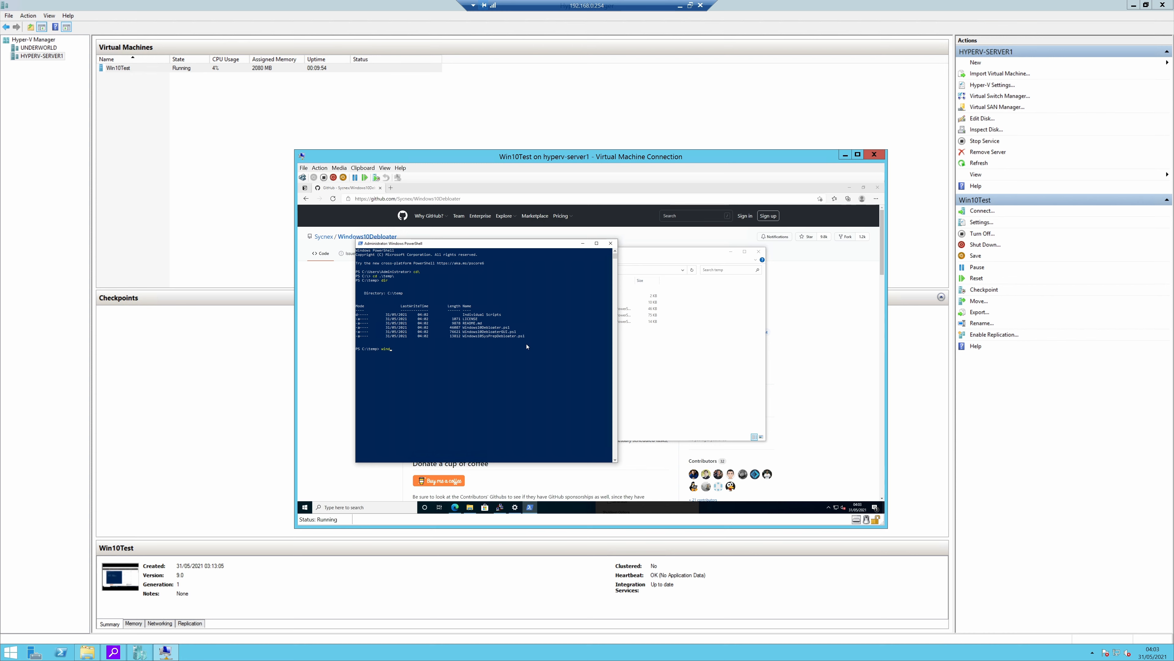
Try to run the Windows10DebloaterGUI.ps1 script from C:\temp.
text(wind)
key(Tab)
key(Tab)
key(Return)
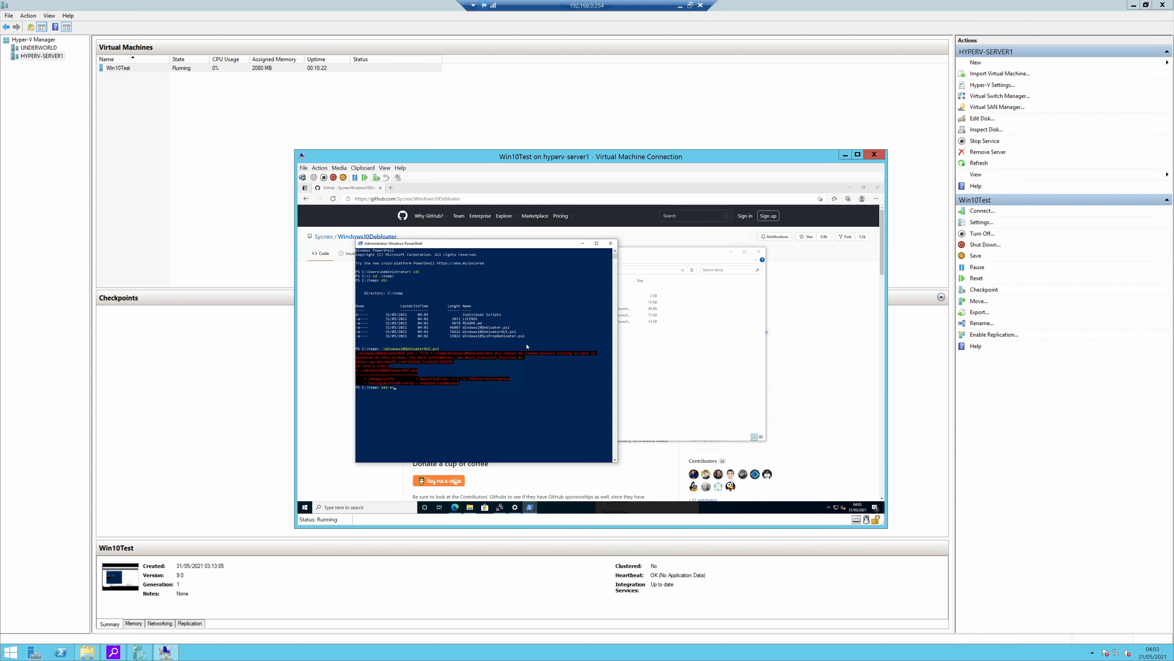
Try Set-ExecutionPolicy with the value remote, accepting Yes to All, and rerun the Windows10DebloaterGUI.ps1 script.
key(Tab)
text(remote)
key(Return)
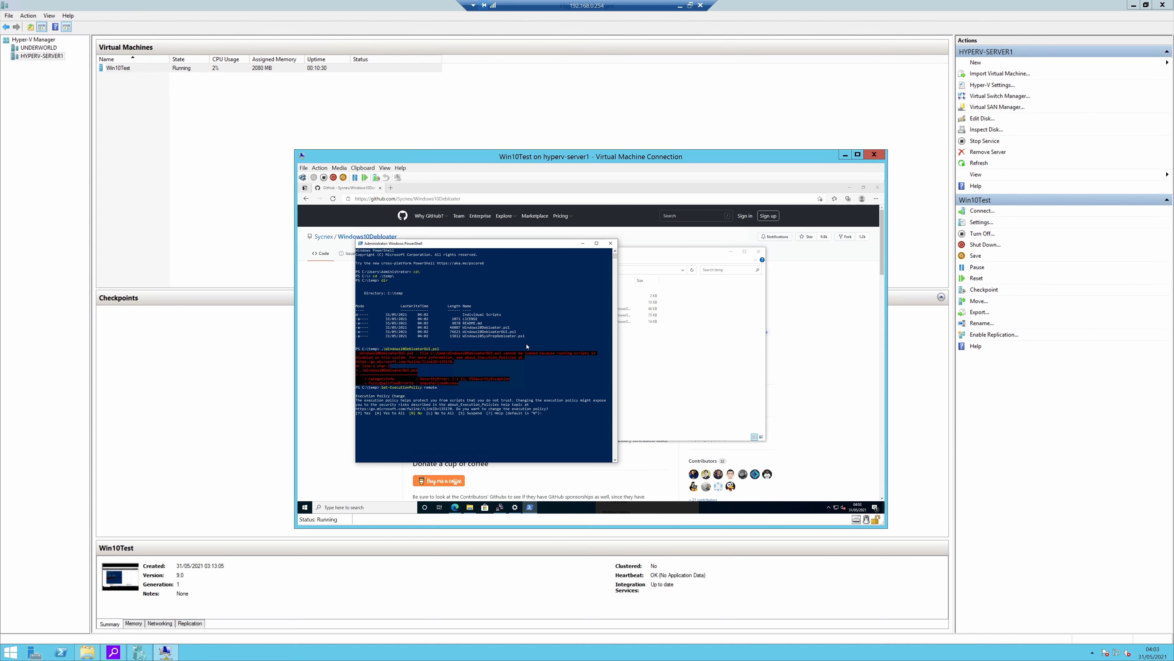
text(a)
key(Return)
key(Up)
key(Up)
key(Return)
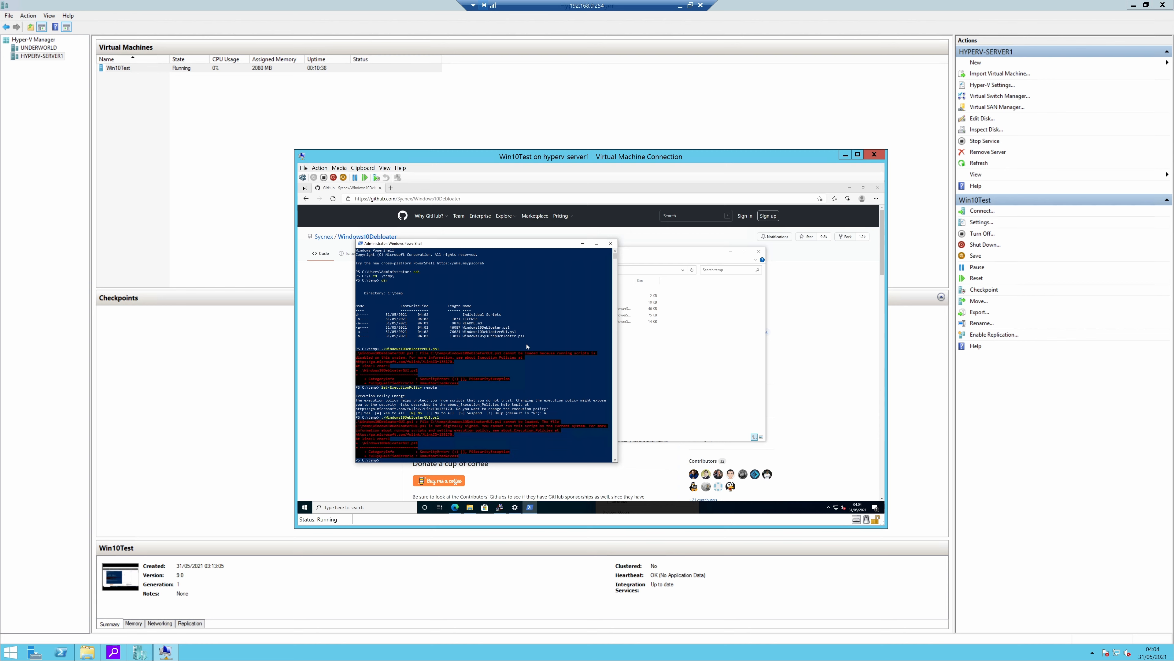
Set the PowerShell execution policy to bypass, answering Yes to All to the policy change.
key(Up)
key(Up)
key(BackSpace)
key(BackSpace)
text(bypass)
key(Return)
text(a)
key(Return)
Run Windows10DebloaterGUI.ps1 and remove all bloatware, checking the PowerShell output until the tasks finish.
key(Up)
key(Up)
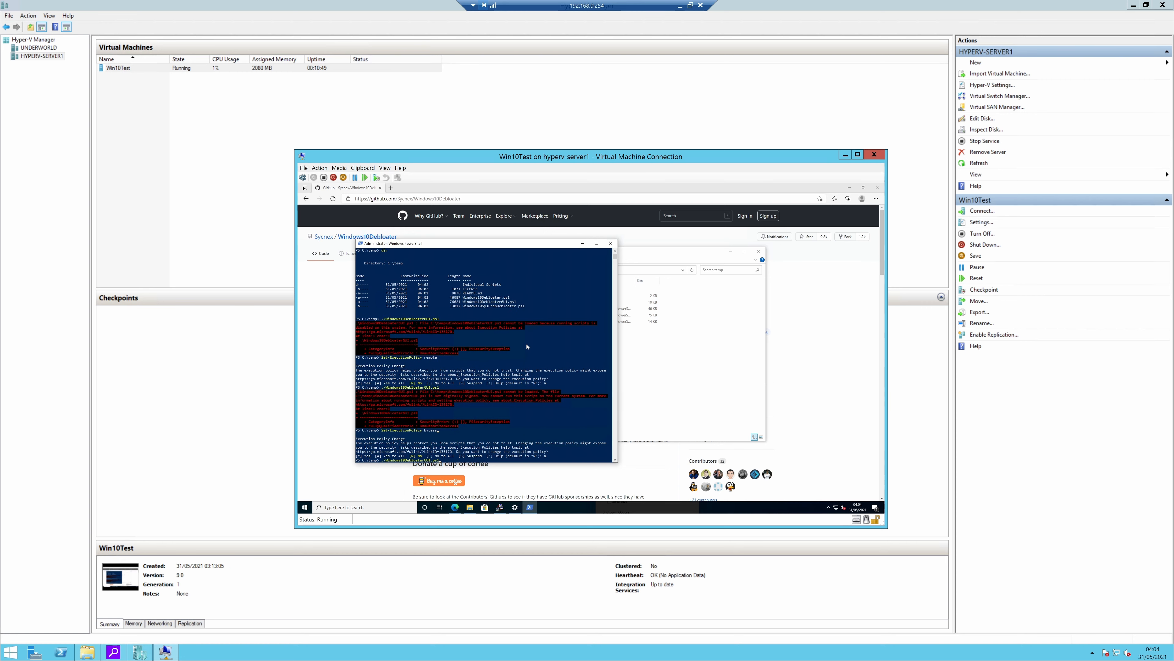
key(Return)
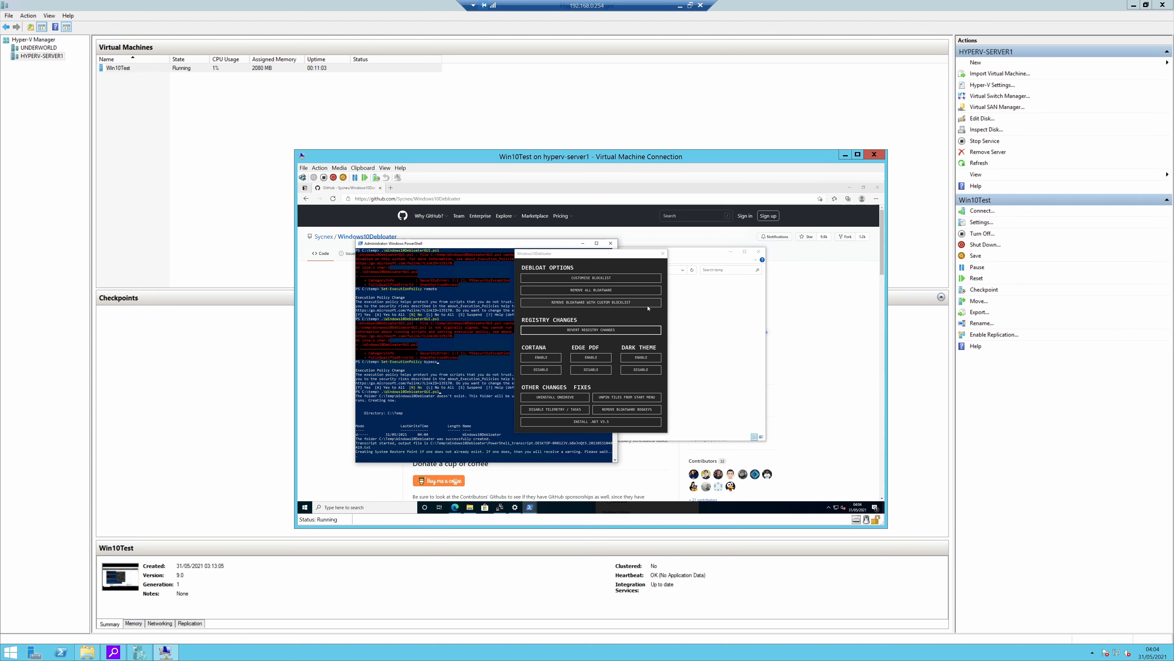
click(607, 291)
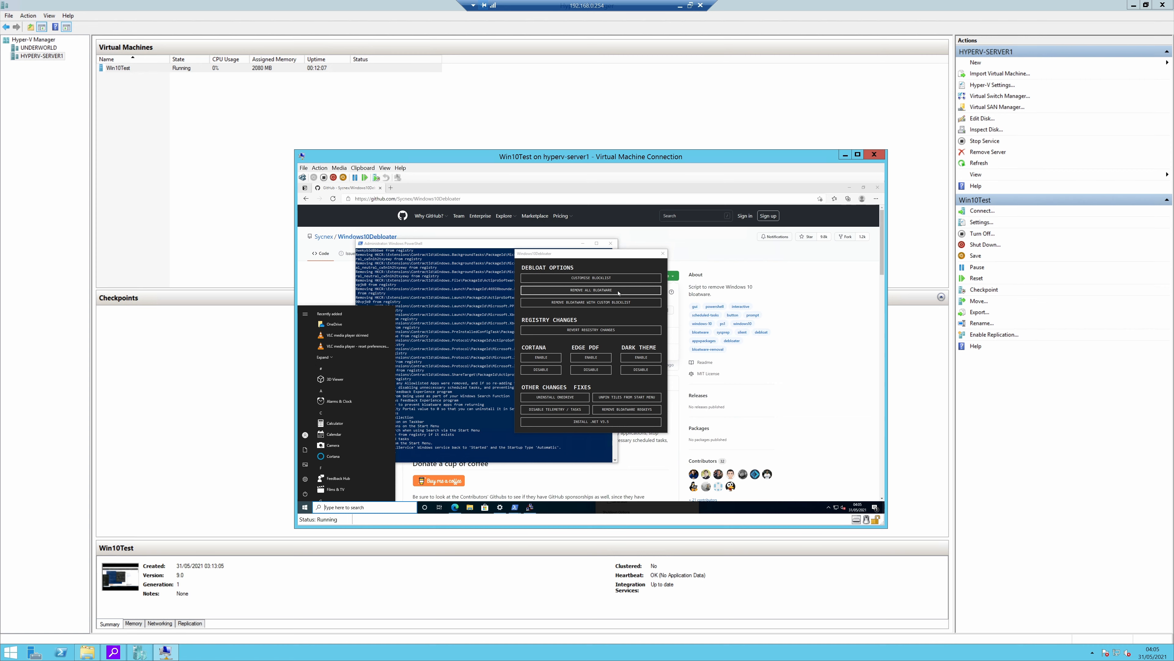
click(431, 262)
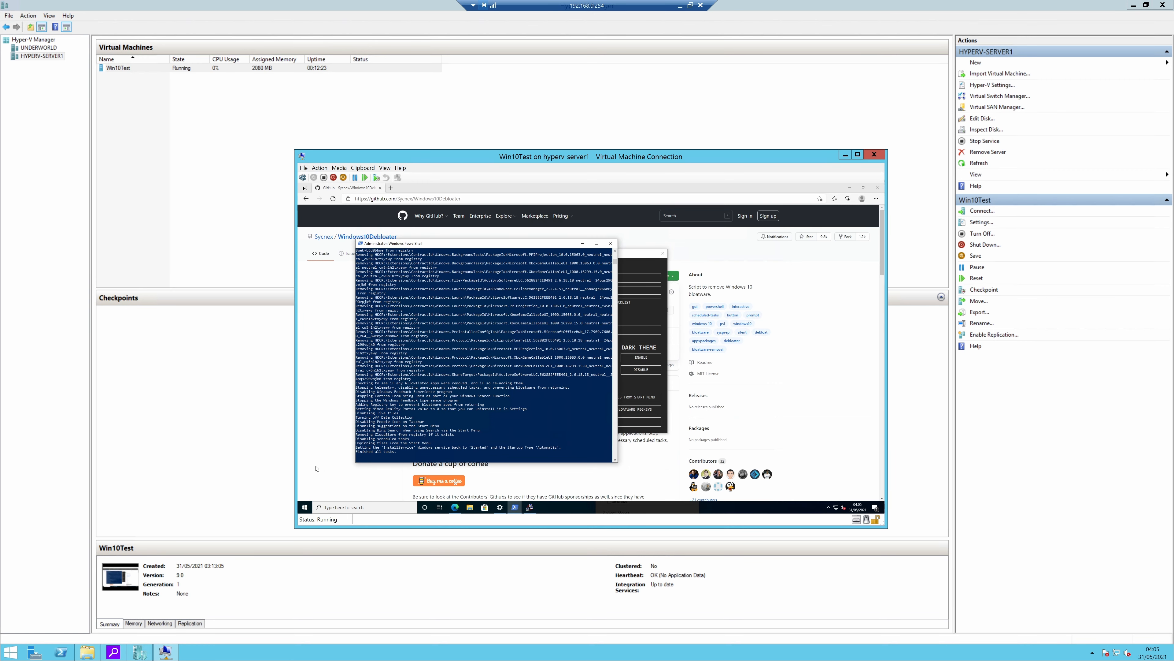
click(656, 320)
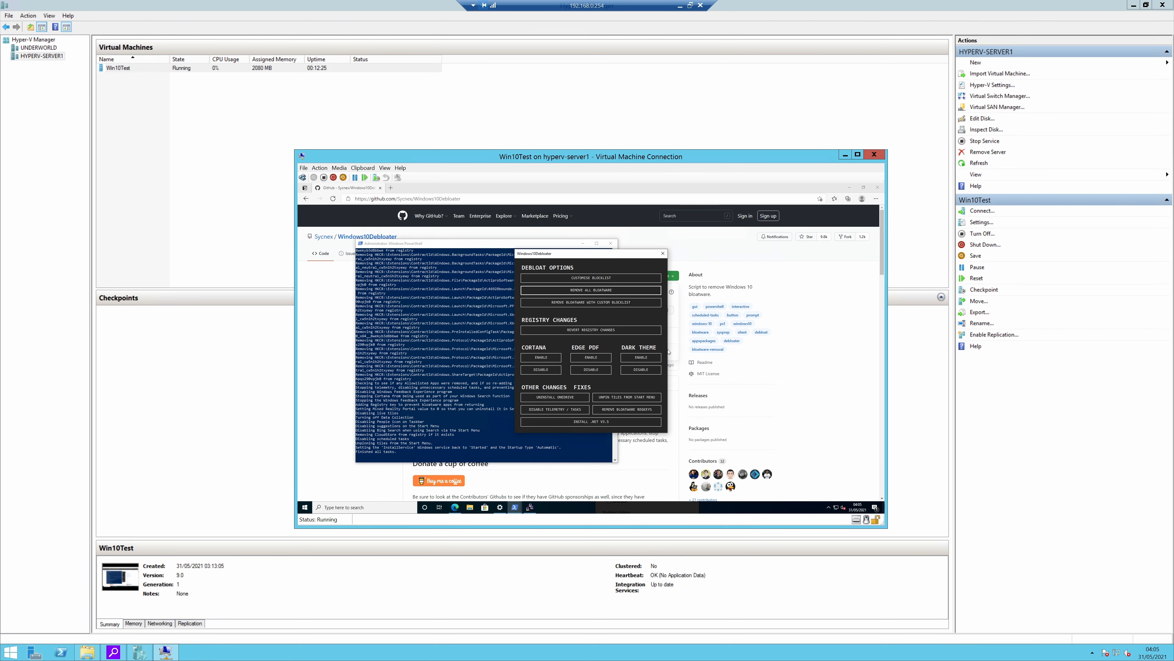
In Windows10Debloater, disable Cortana and Edge PDF, enable the dark theme, remove the bloatware regkeys, and disable telemetry and tasks.
click(544, 365)
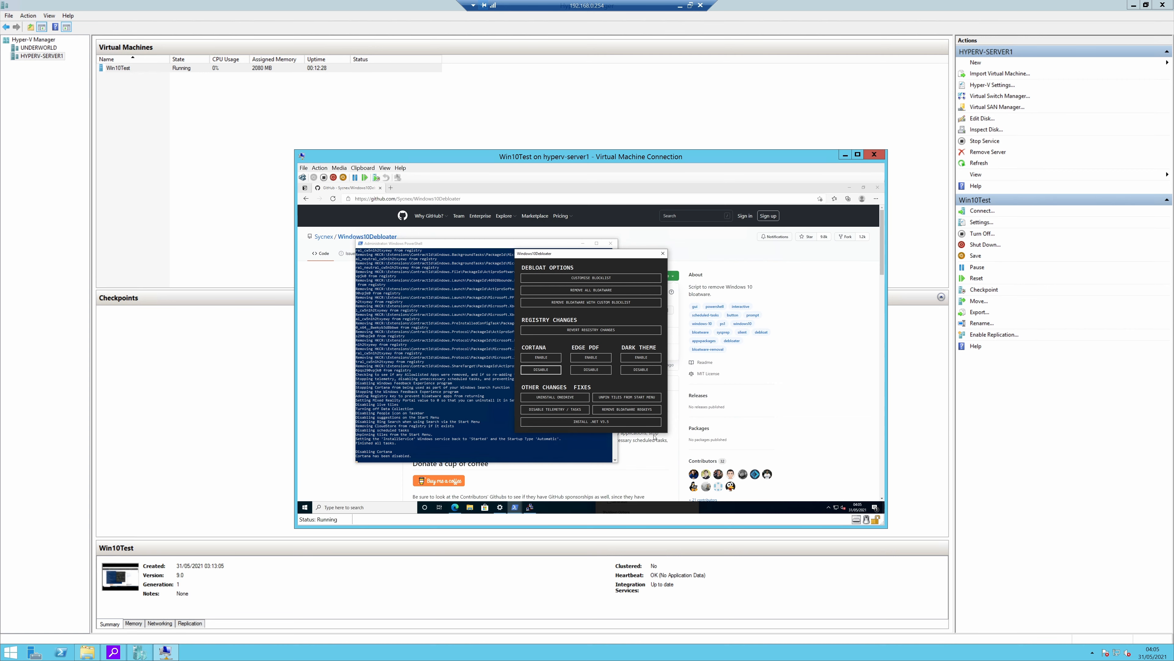
click(594, 369)
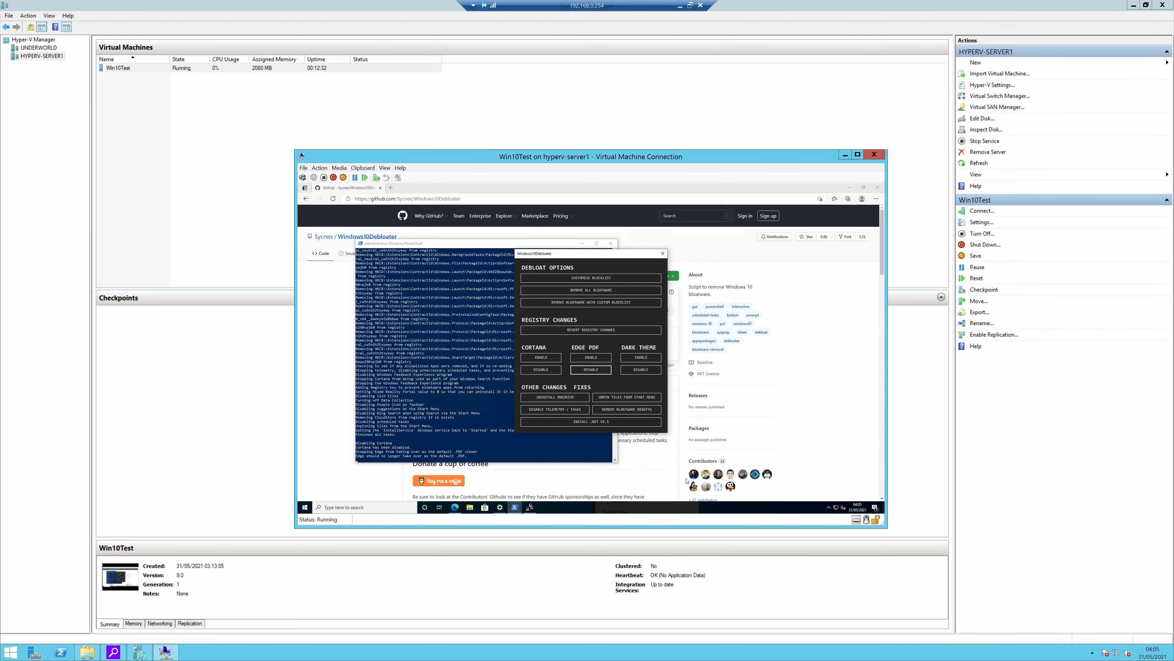
click(645, 361)
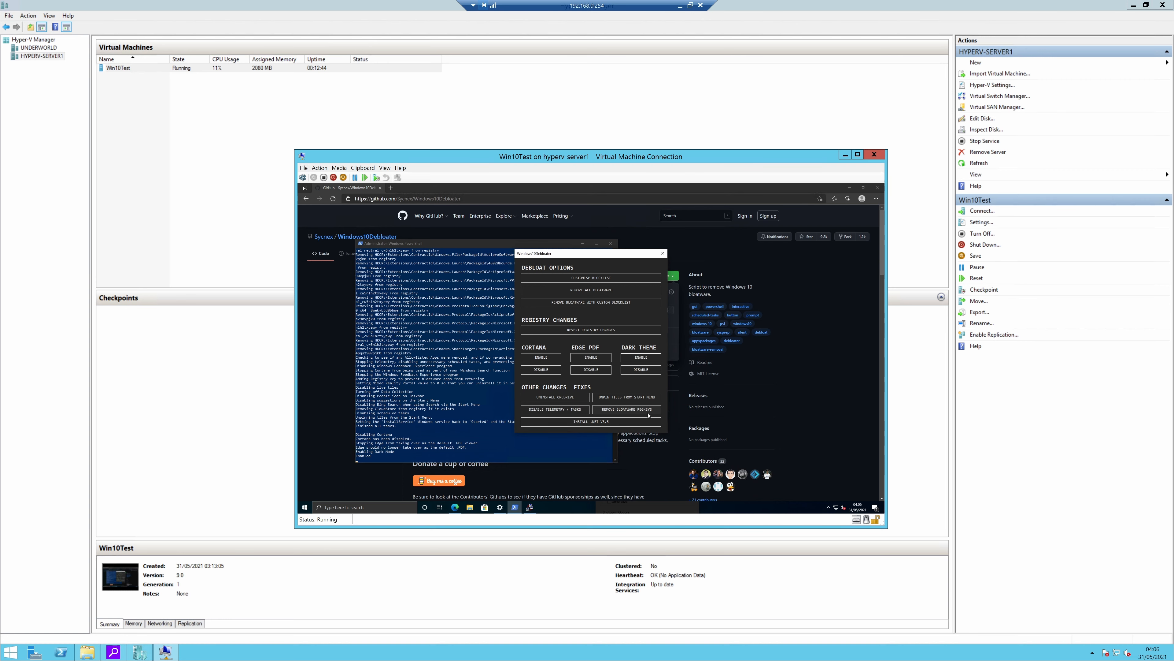
click(633, 410)
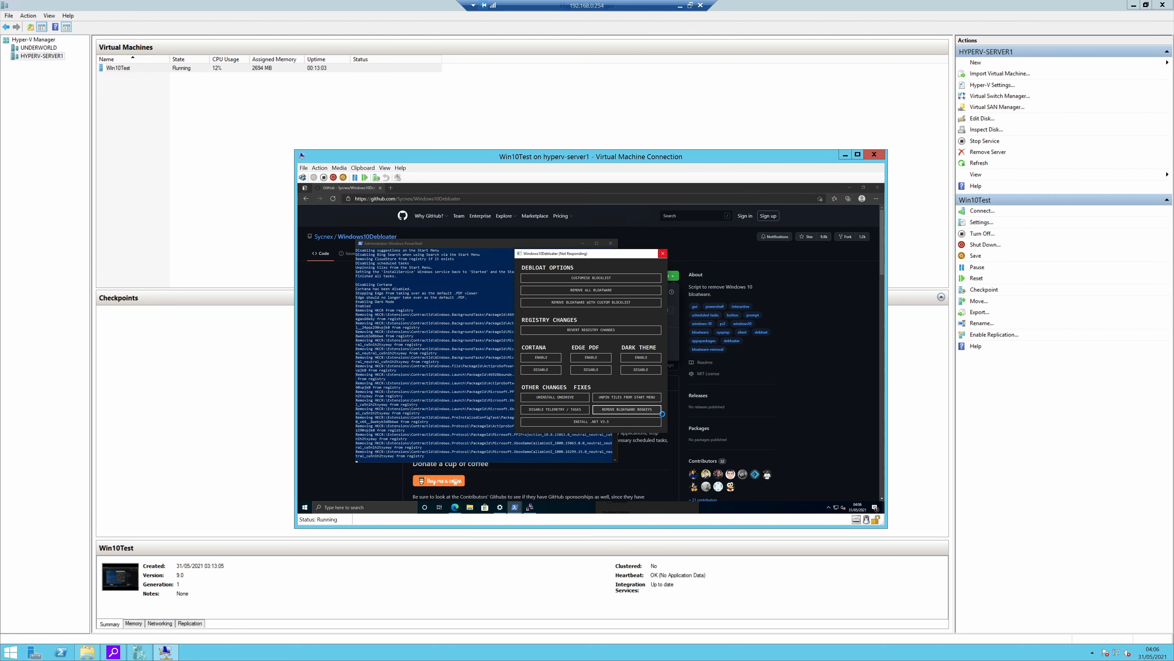
click(556, 409)
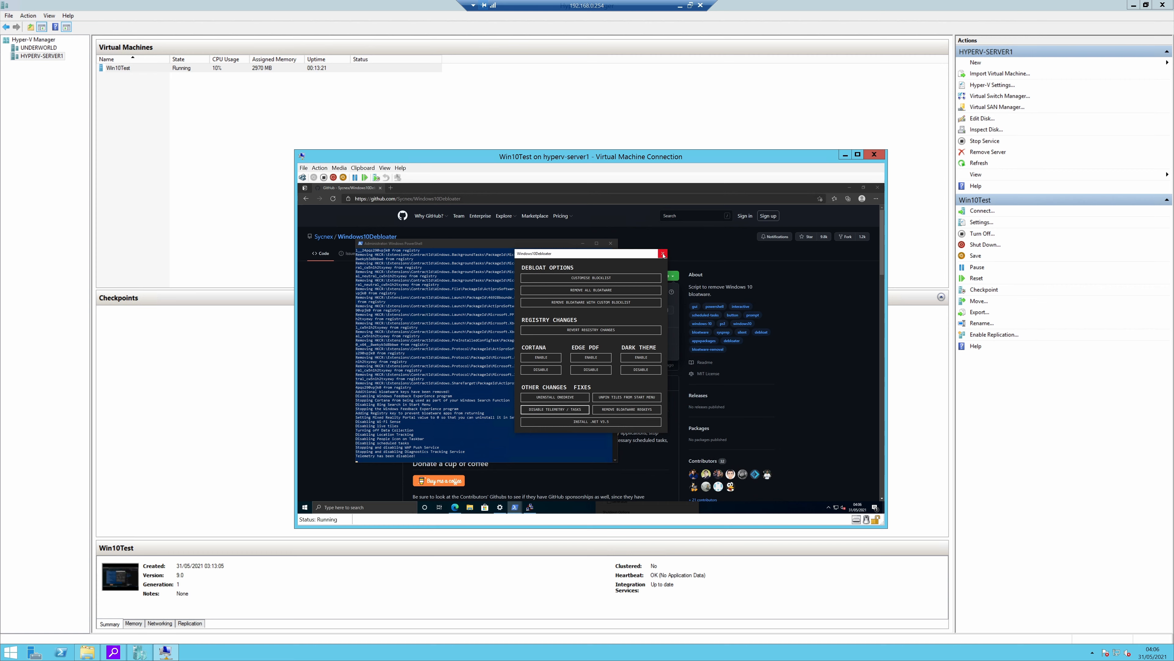
Close the Windows10Debloater, PowerShell, browser and Settings windows to return to the desktop.
click(663, 254)
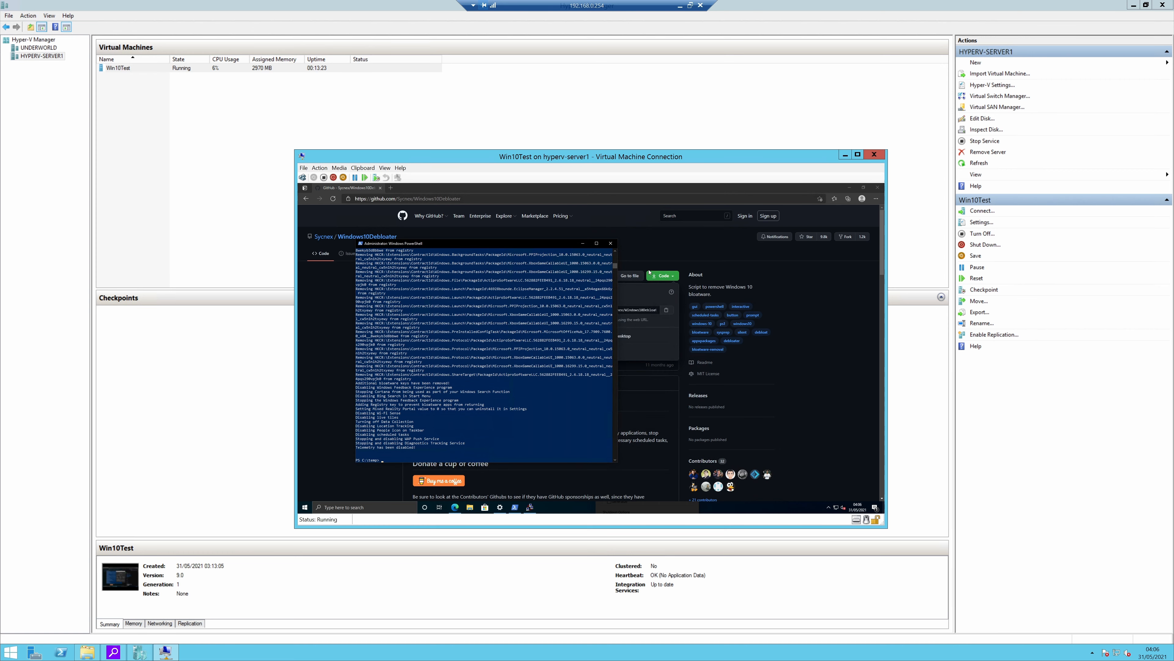
click(610, 243)
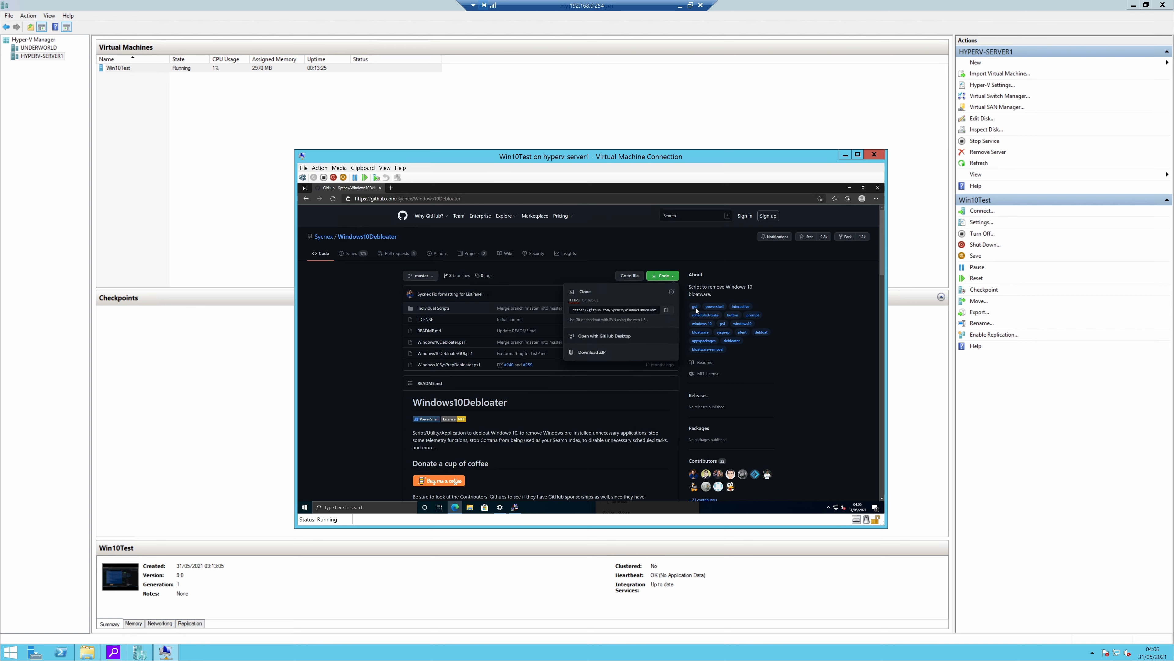
click(877, 187)
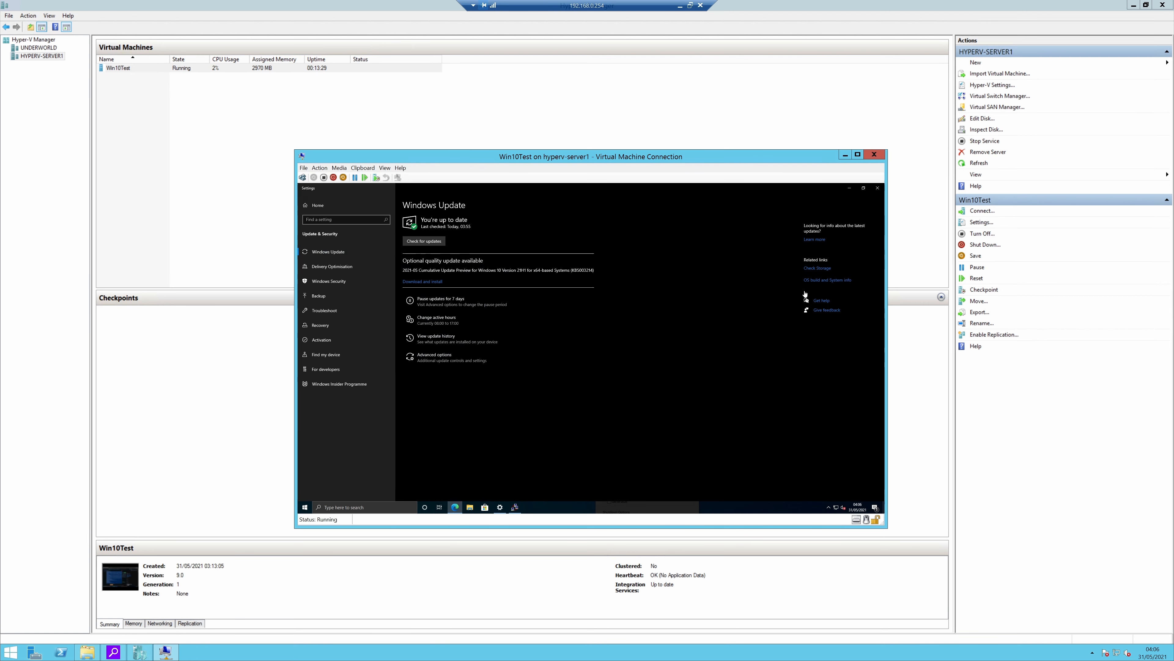
click(877, 188)
Run the System Preparation Tool with Enter System Audit Mode and the Reboot shutdown option.
drag(625, 466, 621, 248)
click(643, 274)
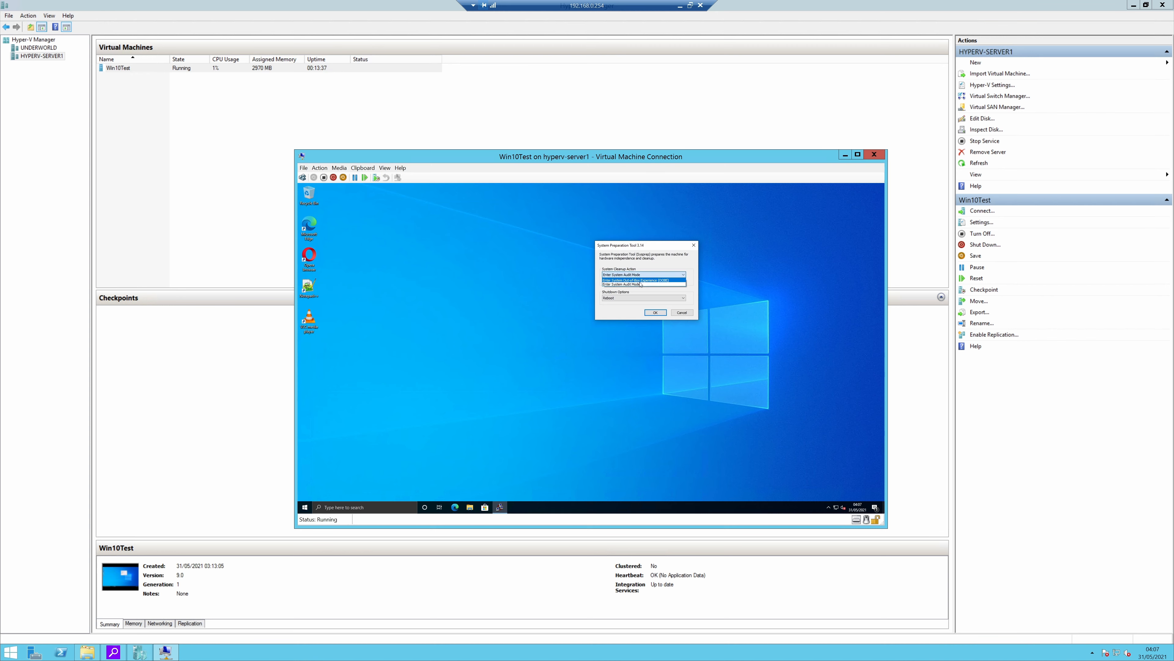
click(638, 285)
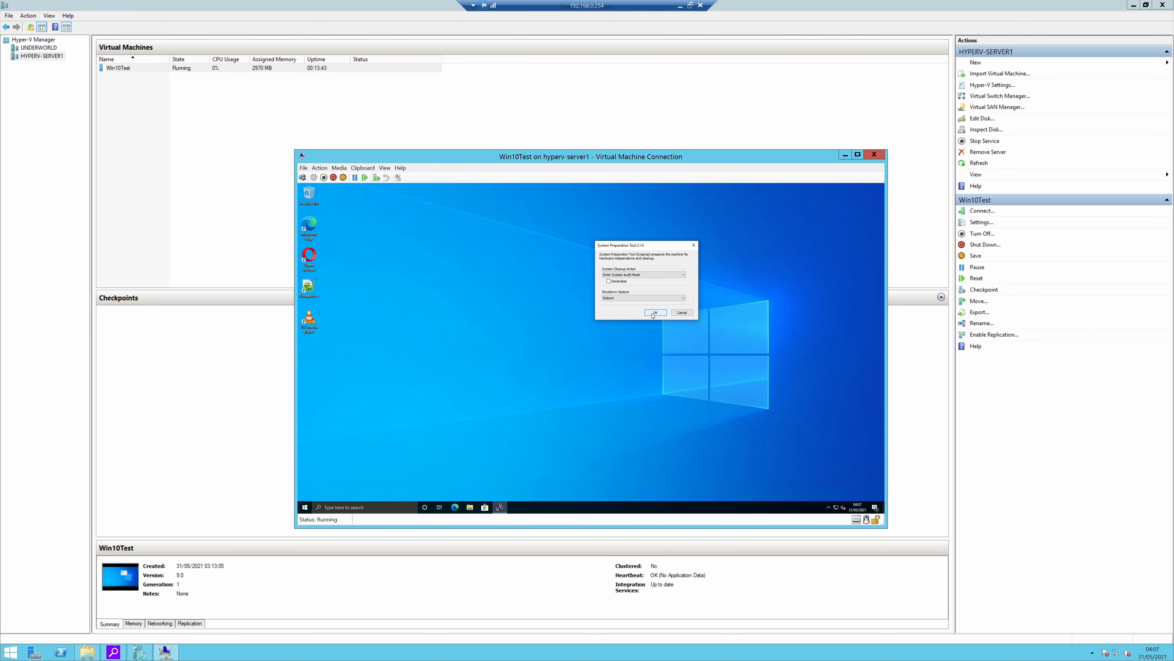
click(653, 314)
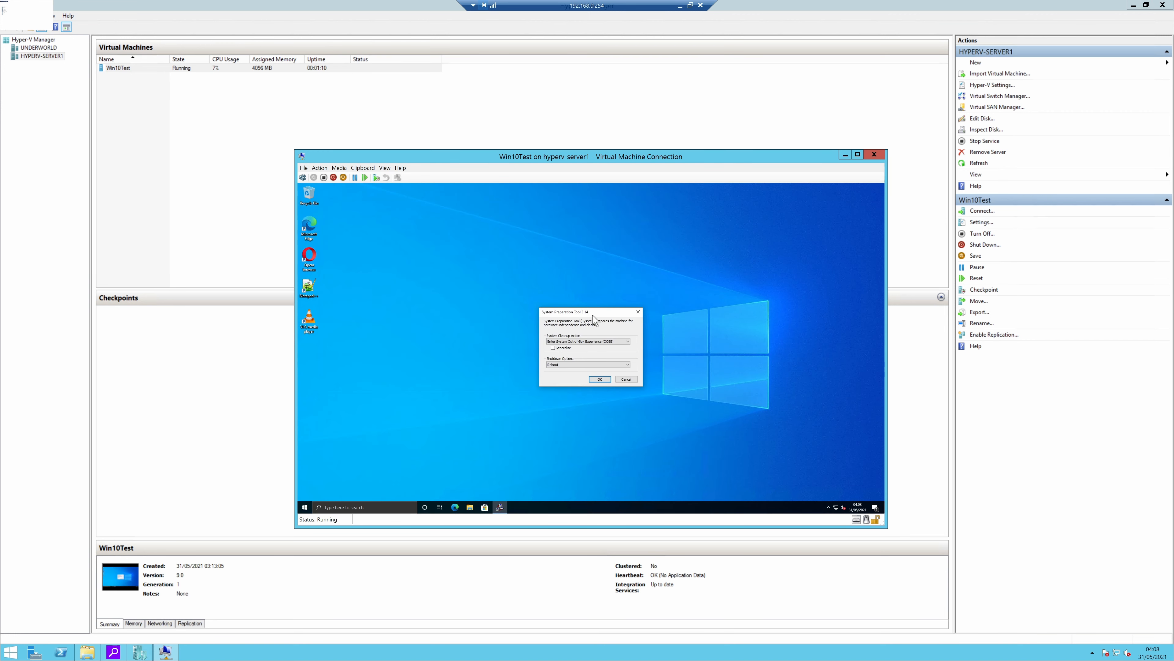
Delete the Edge, Opera, Notepad++ and VLC shortcuts from the virtual machine's desktop, keeping only the Recycle Bin.
click(307, 254)
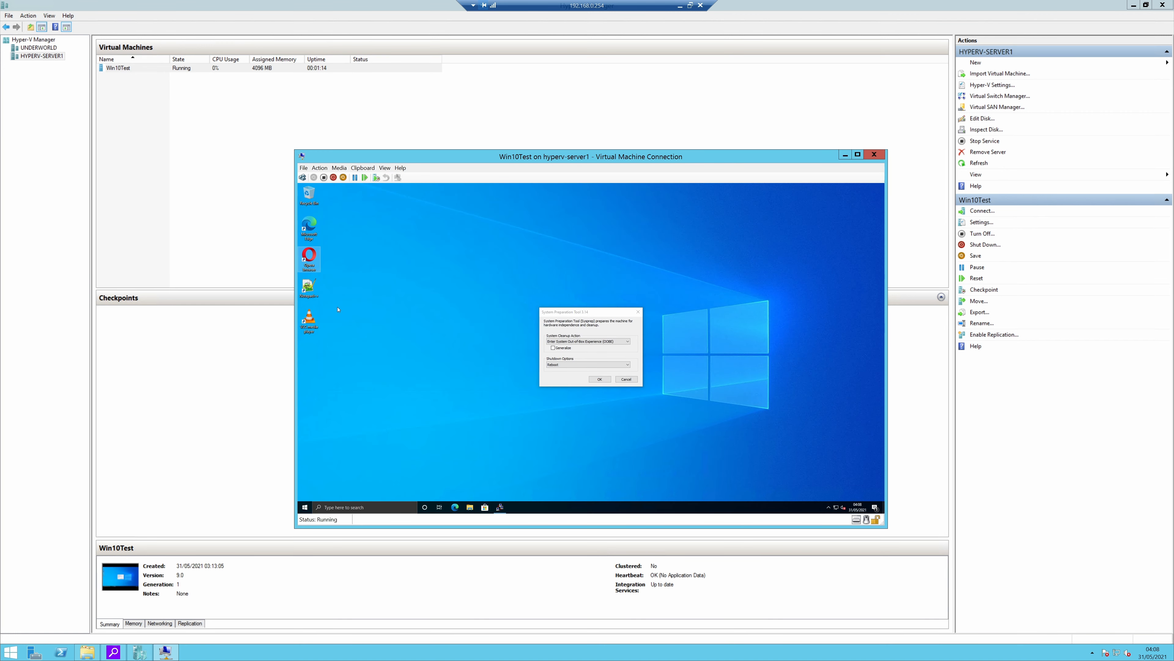
click(309, 287)
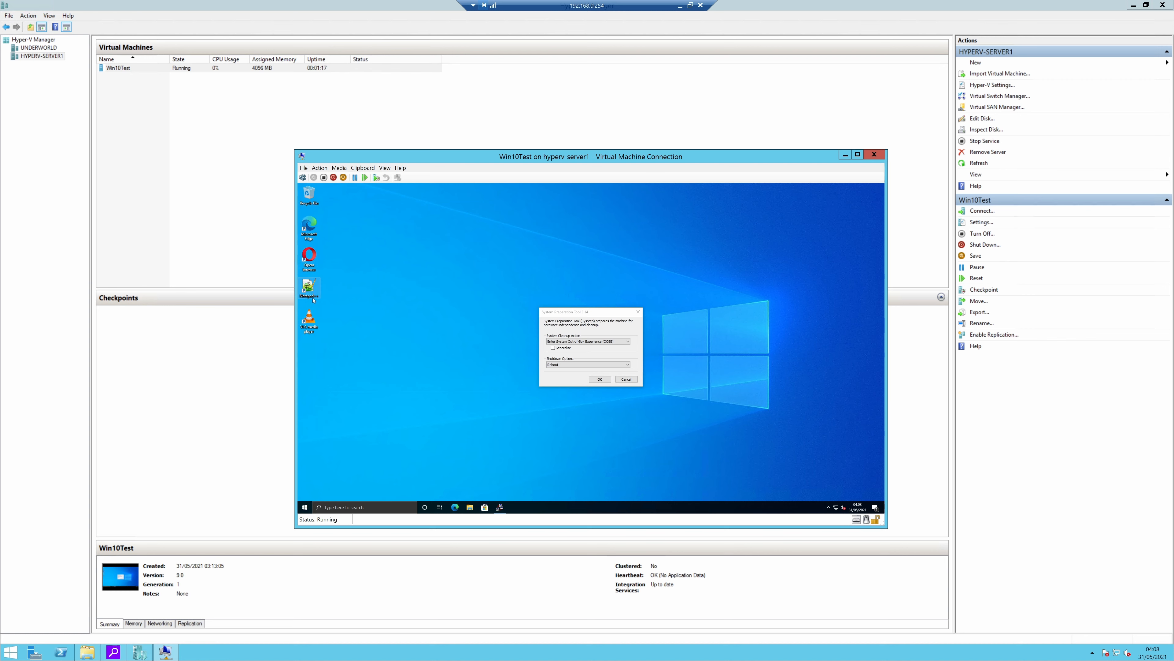
drag(360, 366, 298, 227)
right_click(309, 225)
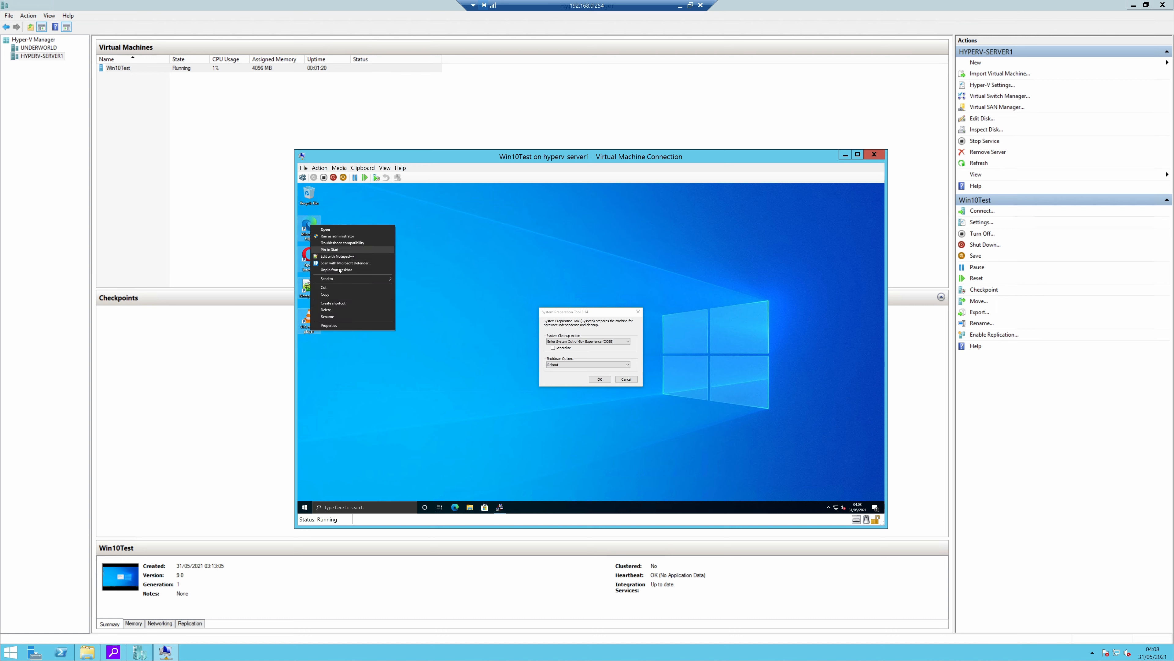
click(333, 312)
click(615, 350)
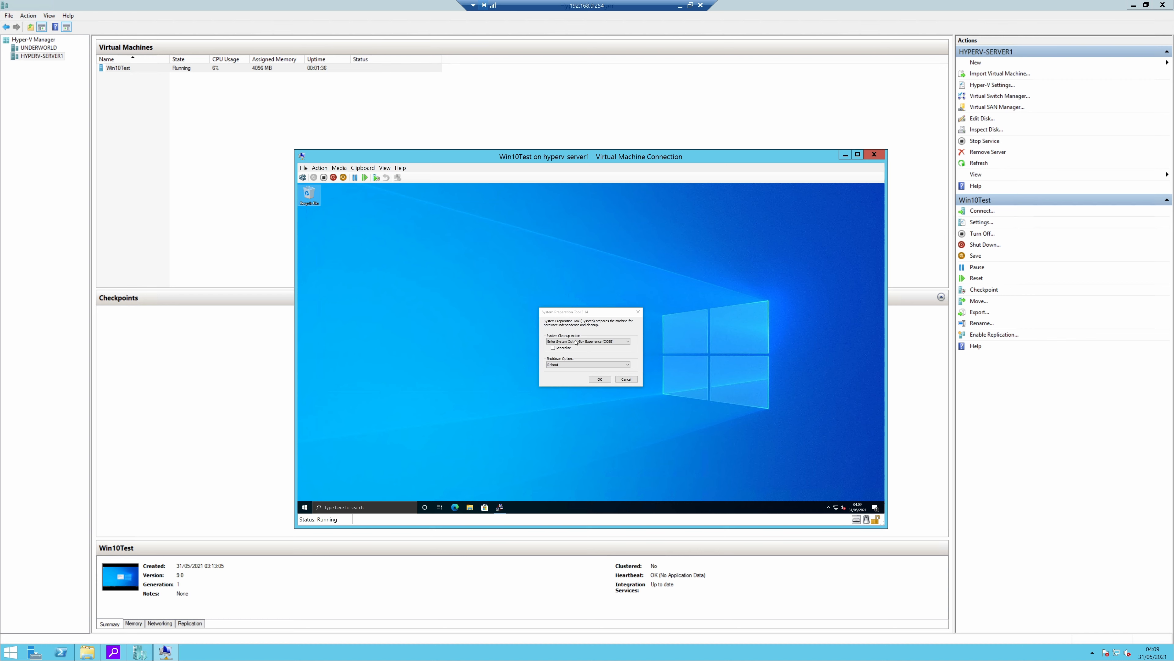
Run Sysprep with Enter System Out-of-Box Experience (OOBE), Generalize enabled and the Shutdown option.
click(562, 347)
click(601, 364)
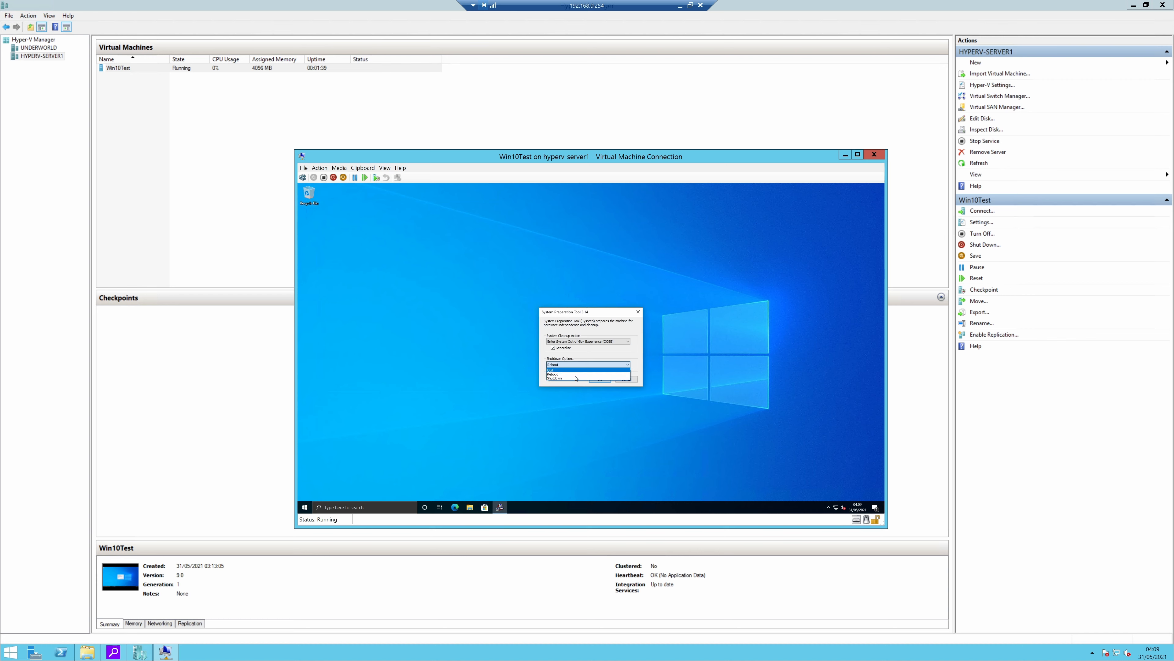
click(580, 378)
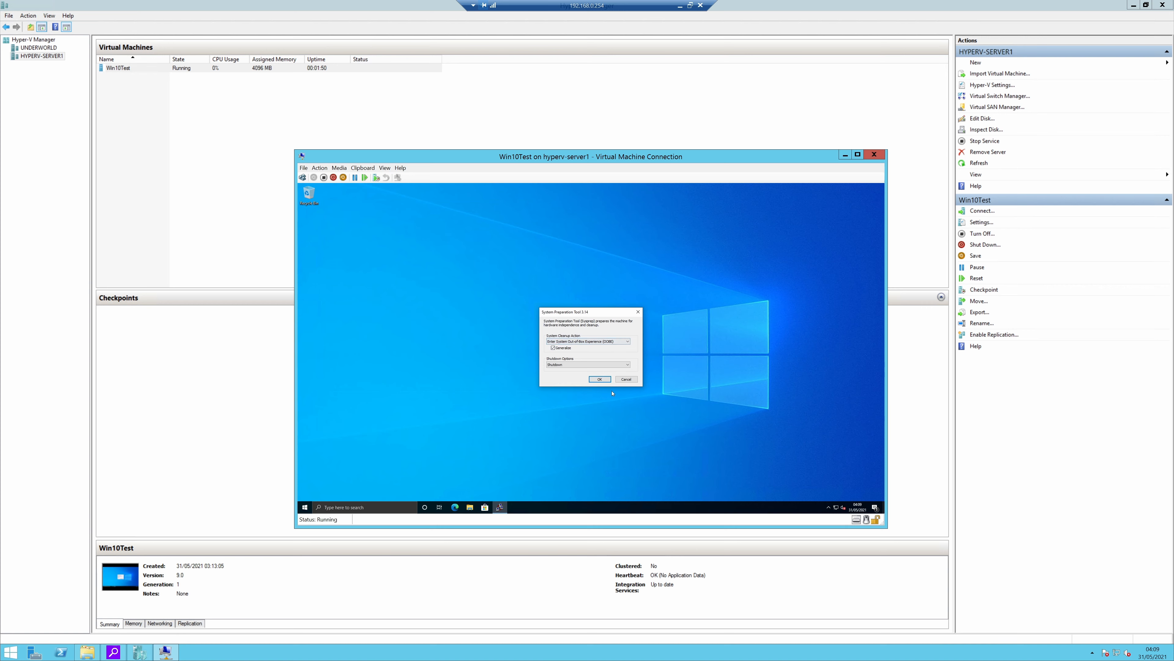
click(599, 379)
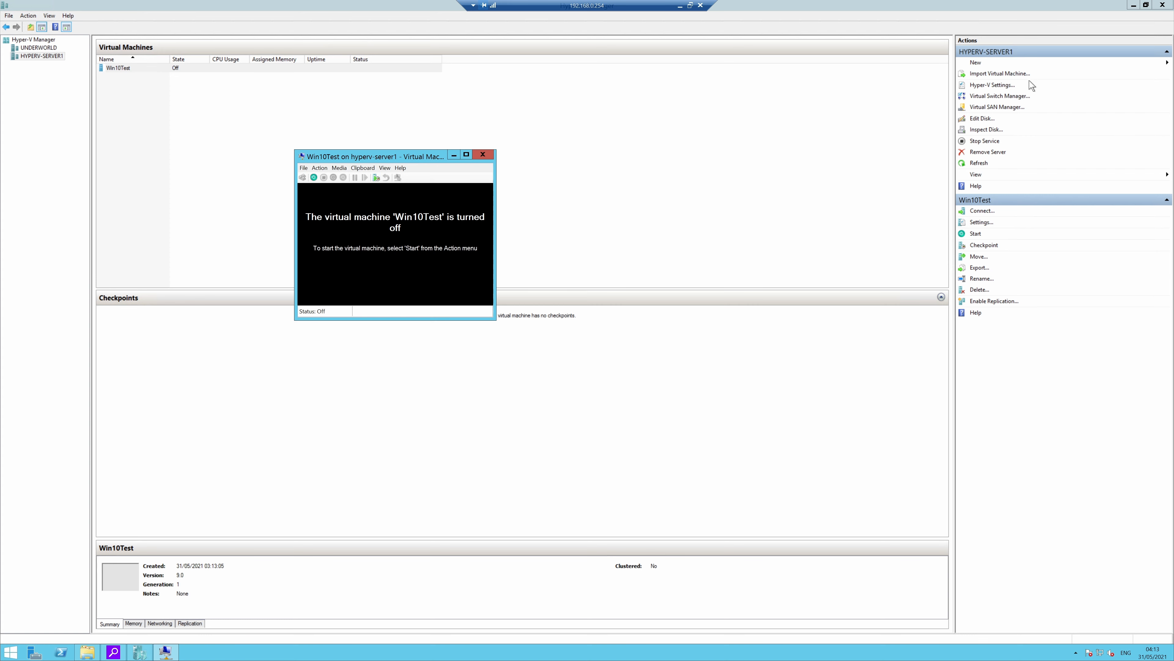
Attach C:\win10pe.iso to the Win10Test DVD drive and start the virtual machine.
click(318, 168)
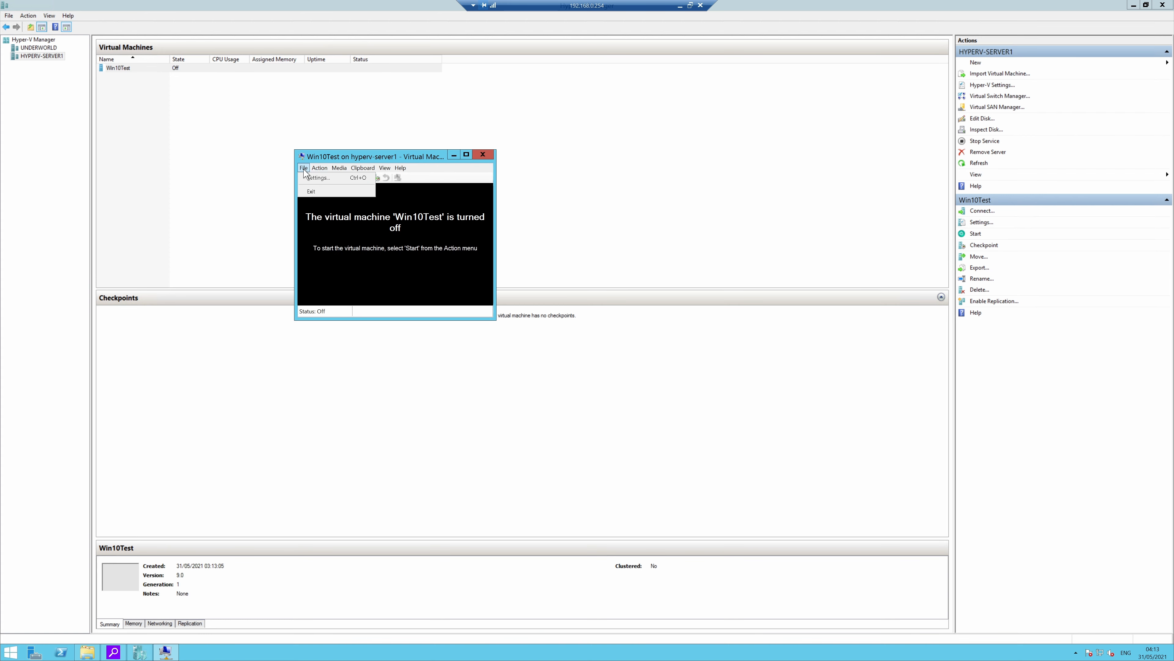
click(311, 177)
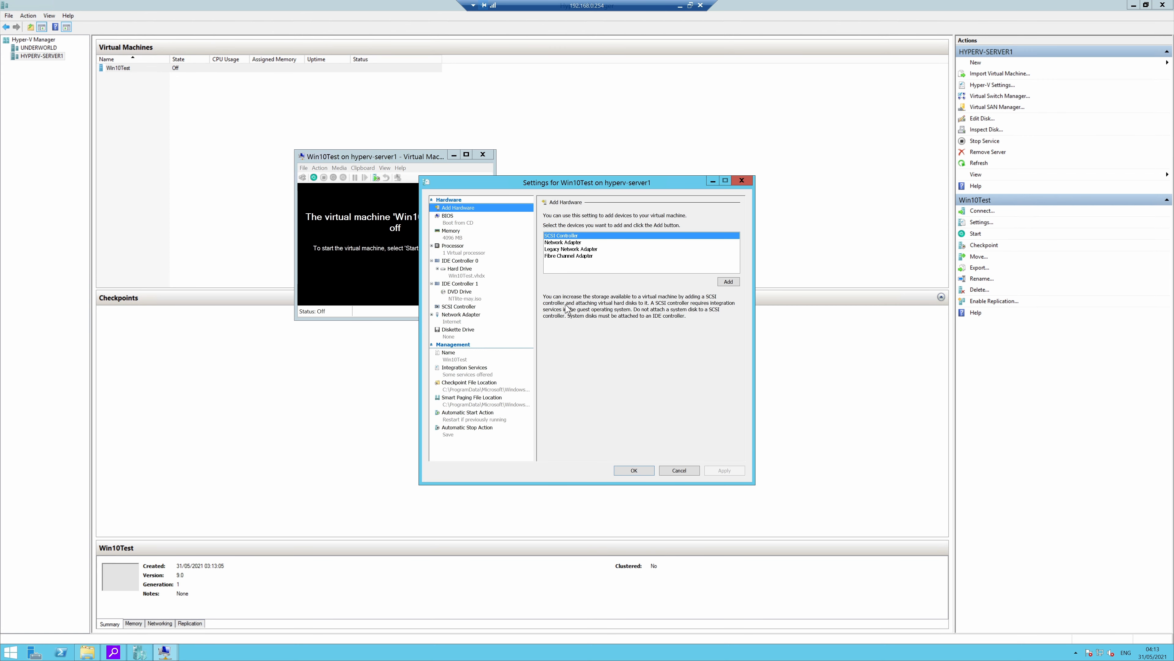
click(460, 292)
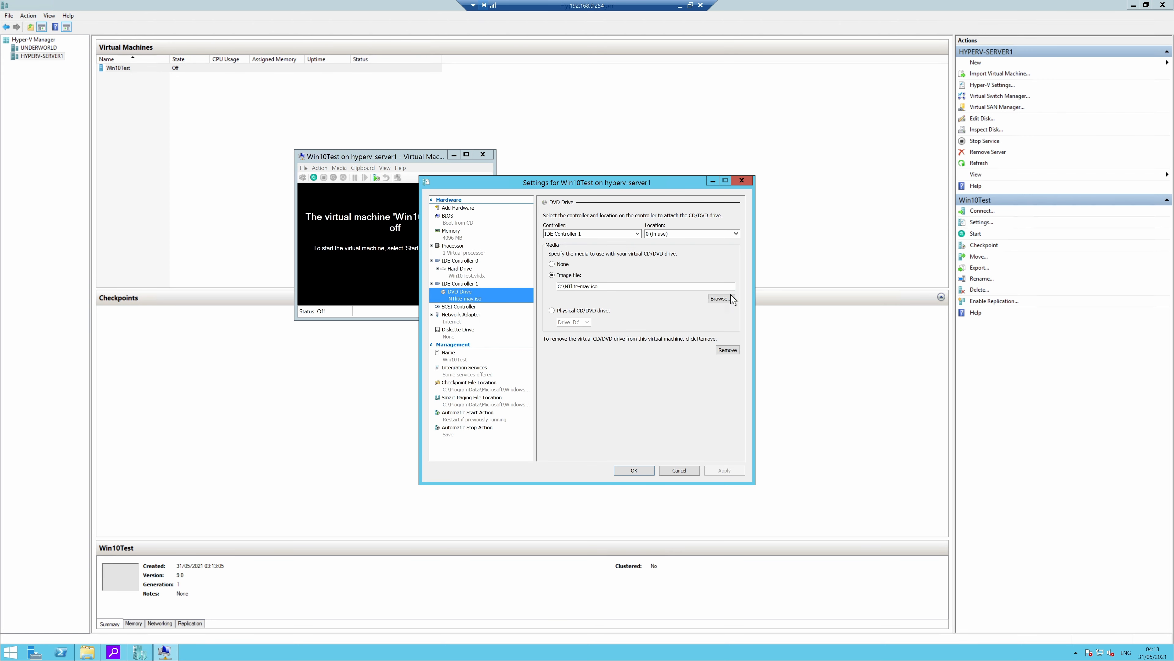
click(721, 298)
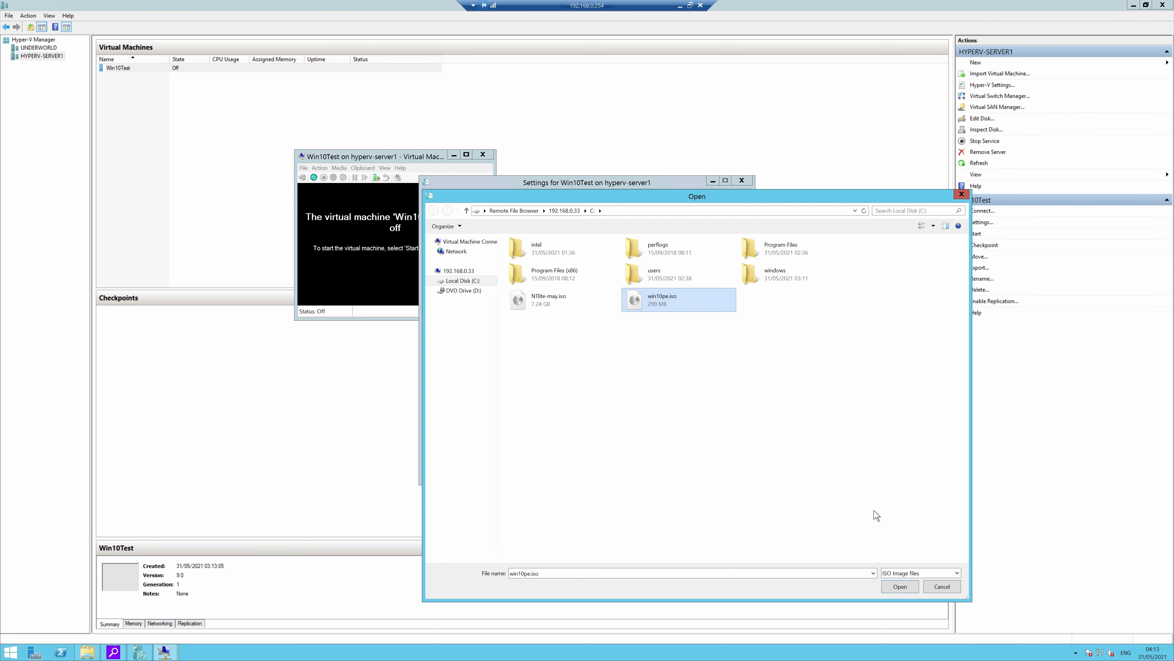
click(899, 586)
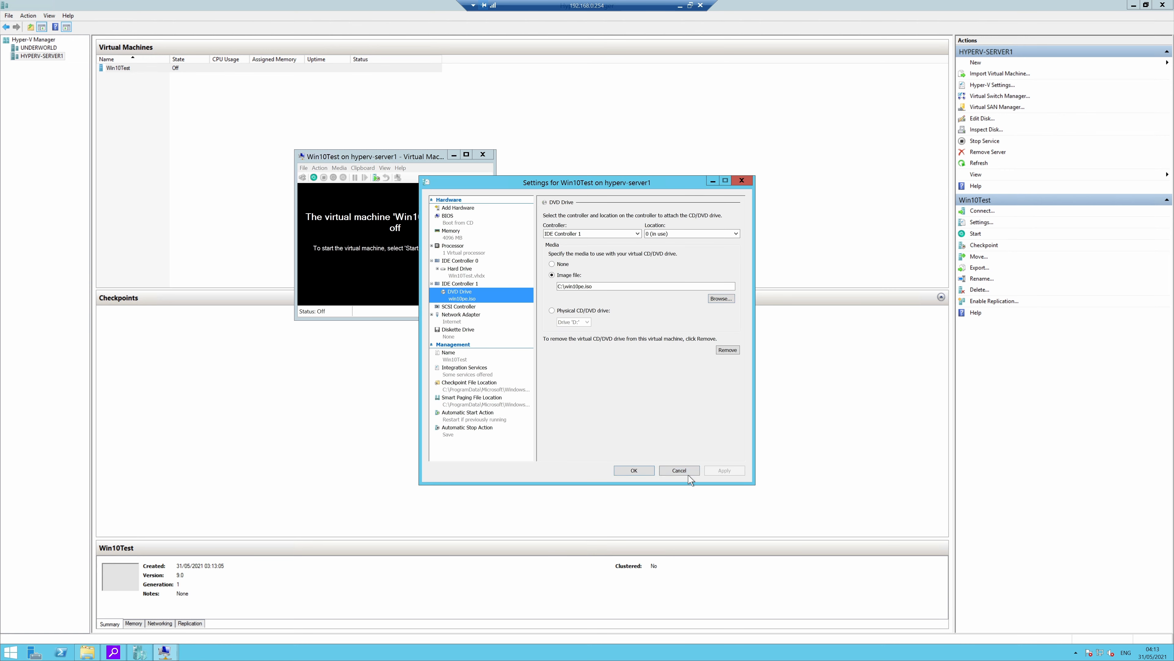
click(648, 473)
click(313, 177)
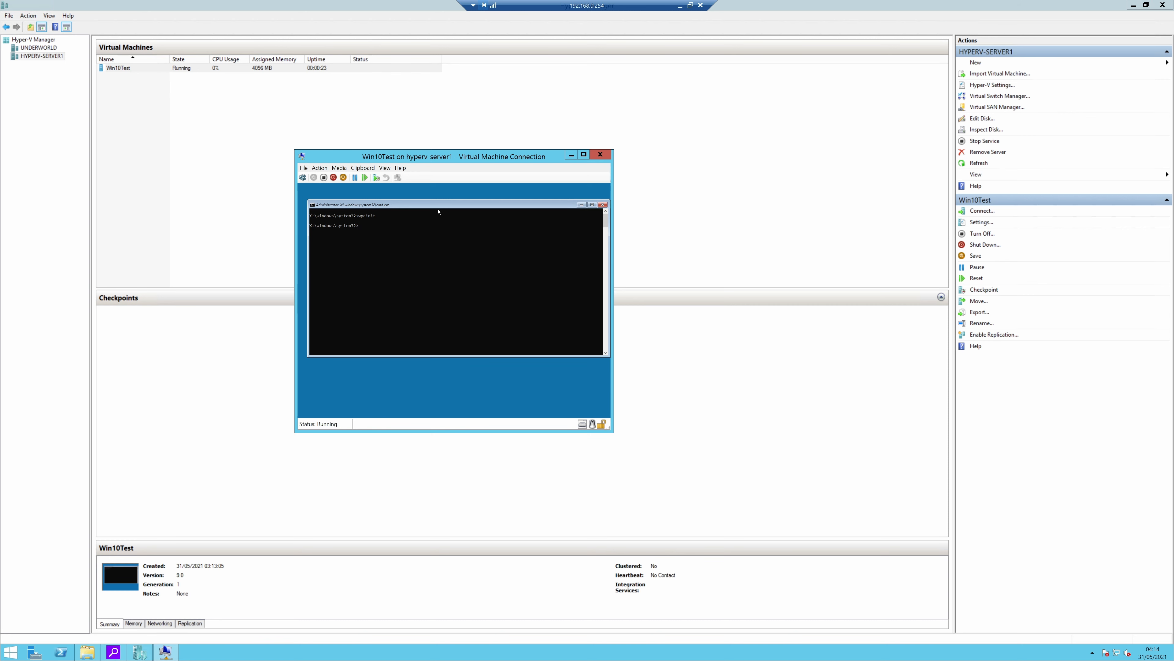
List the contents of drives C: and D: at the WinPE command prompt to locate the Windows volume.
text(c:)
key(Return)
text(dir)
key(Return)
text(d:)
key(Return)
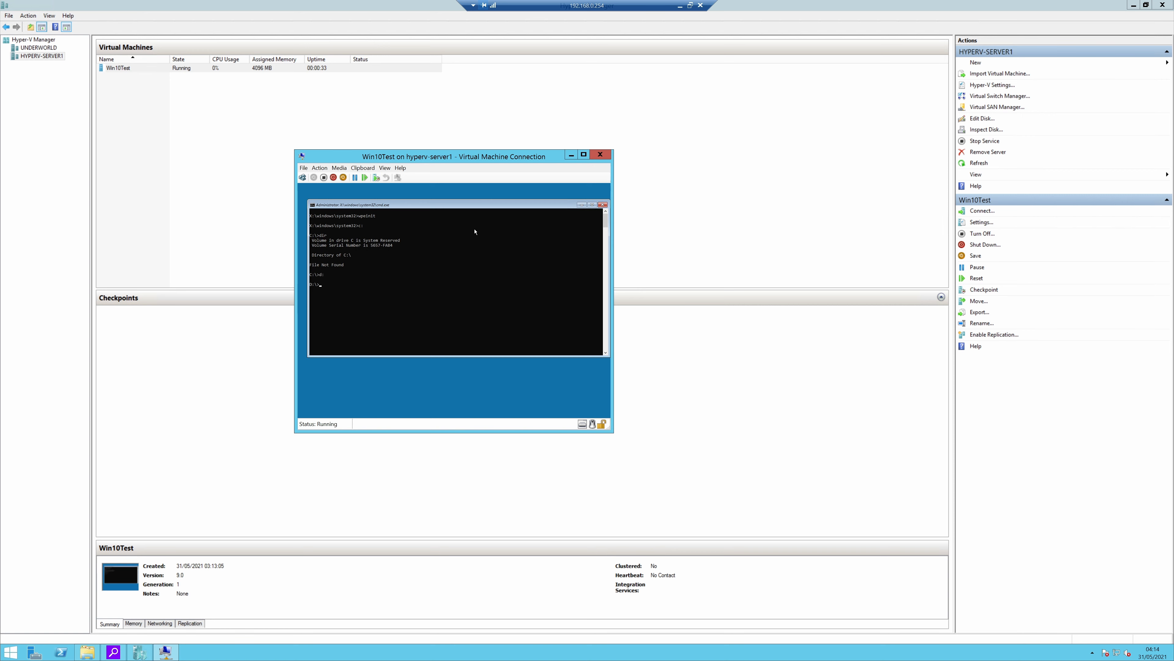
text(dir)
key(Return)
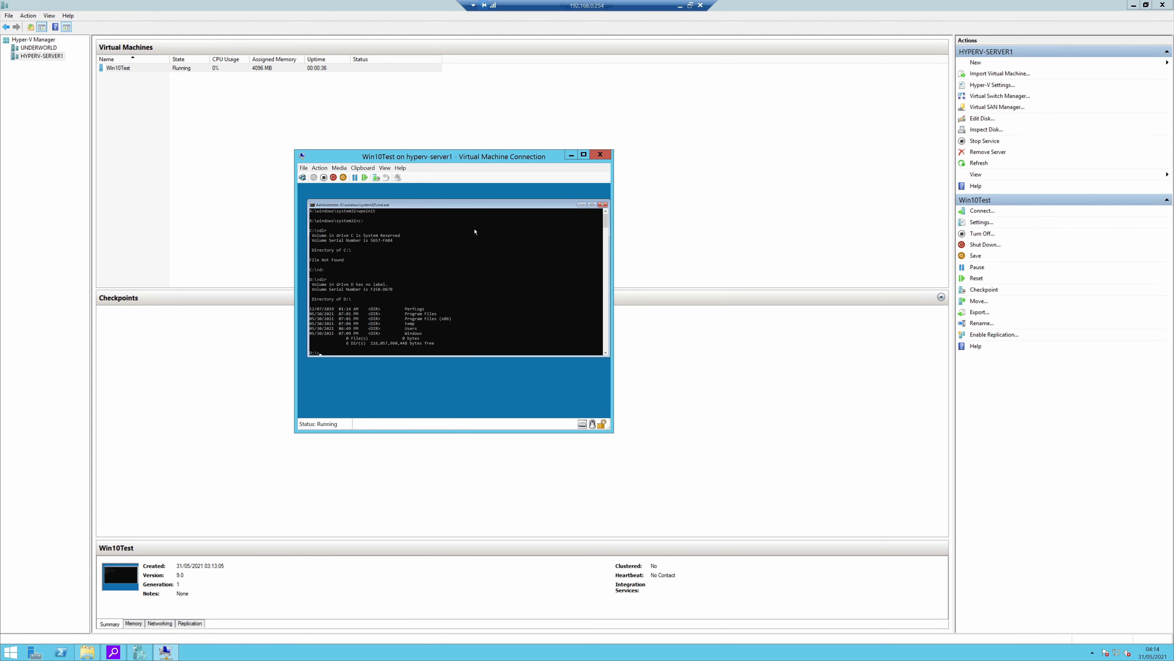
Clear the command prompt and enter a DISM /capture-image command for 21h1.wim with the /capturedir option.
text(clear)
key(Return)
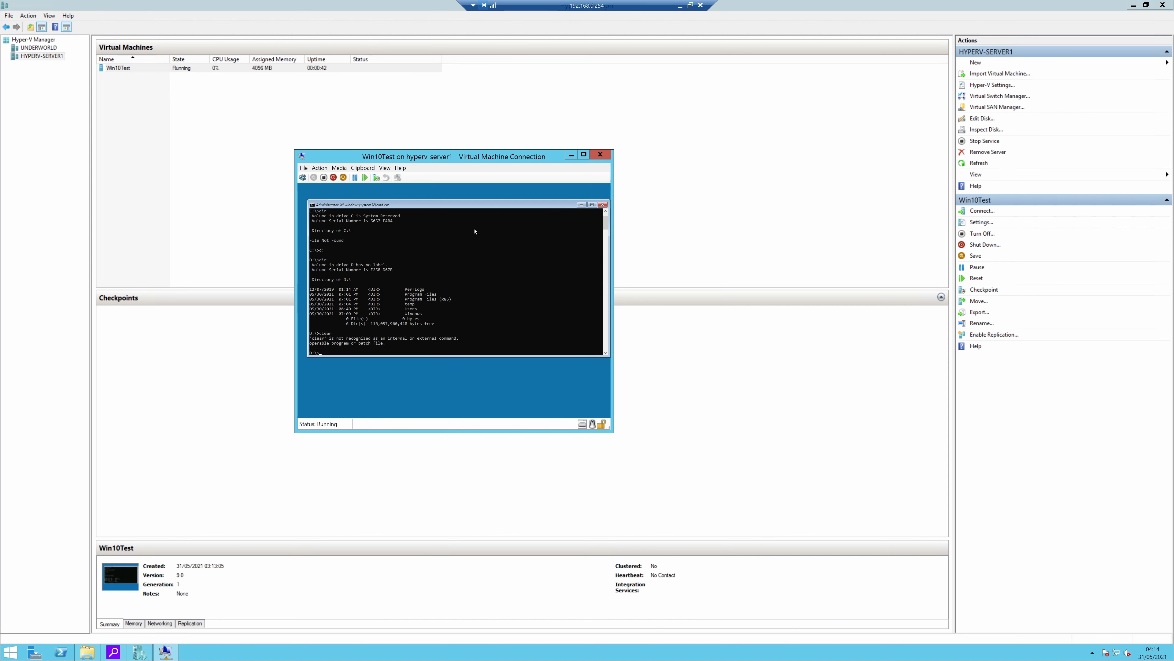
text(cls)
key(Return)
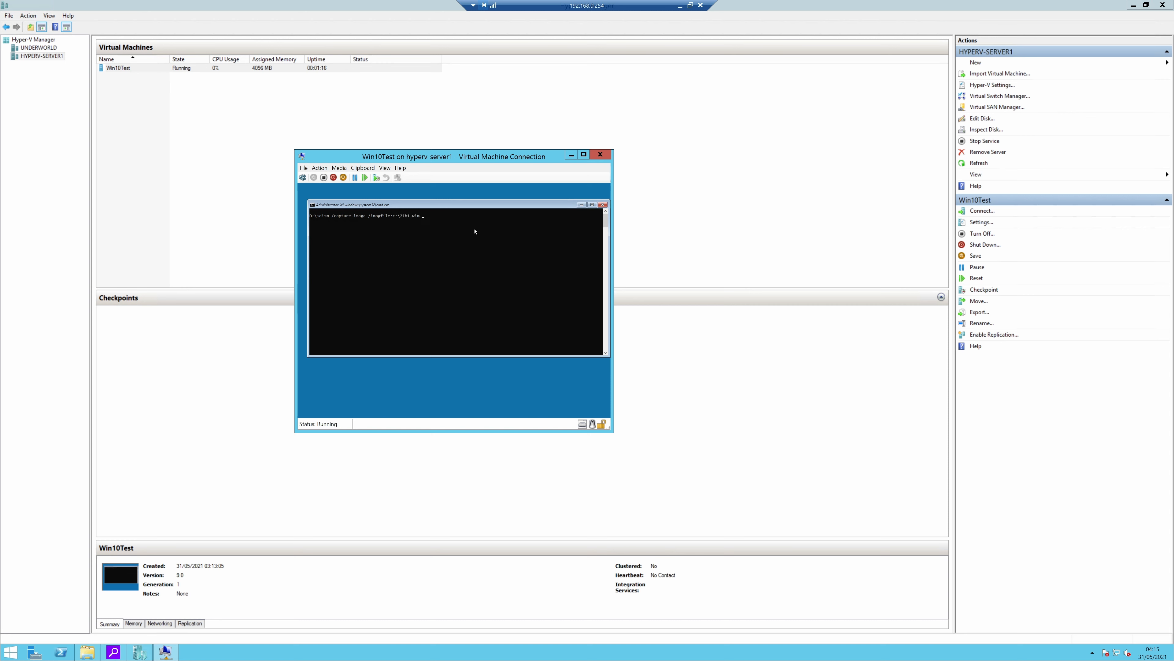
text(pturedir)
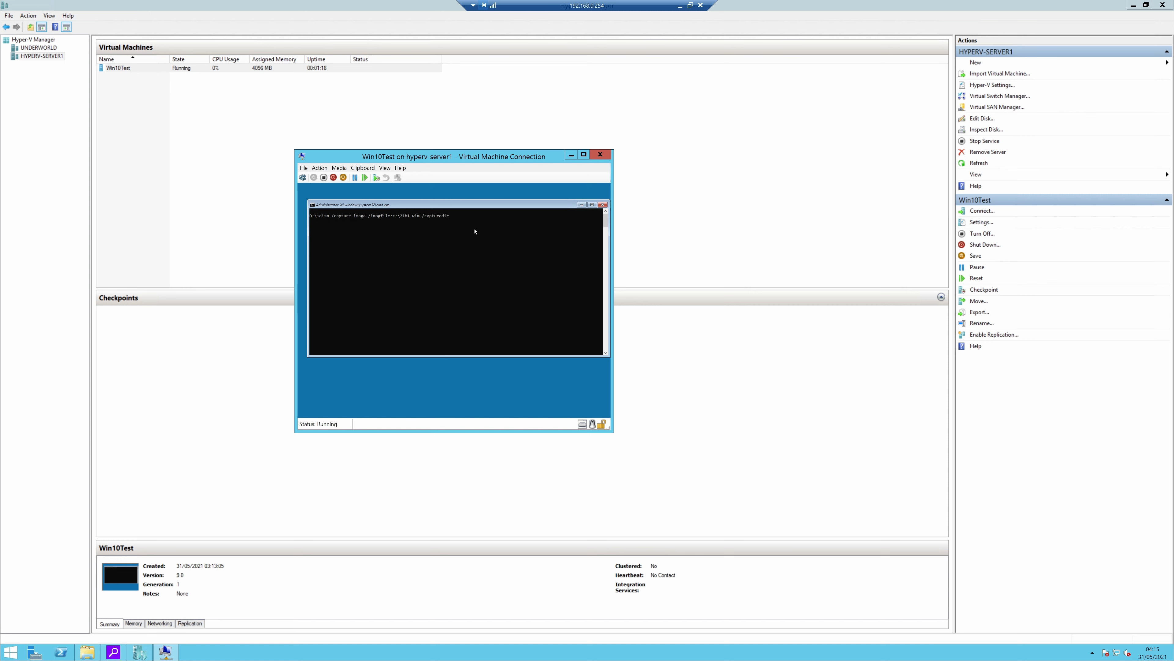
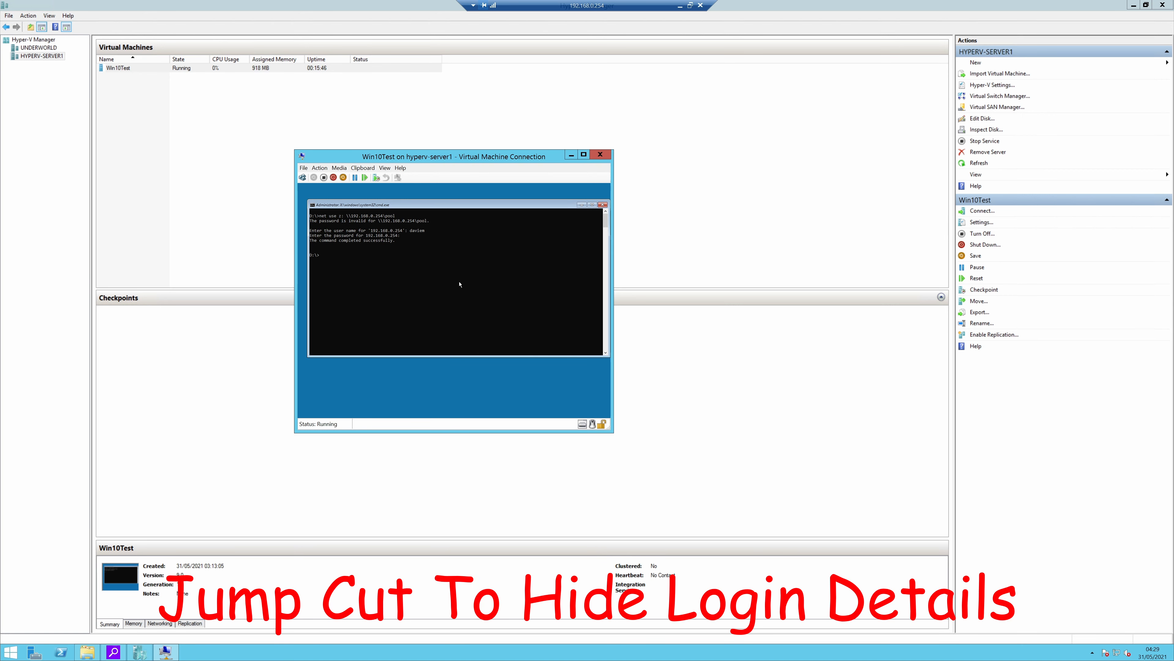
Switch to the mapped network drive Z: and list its files.
key(Return)
text(dir)
key(Return)
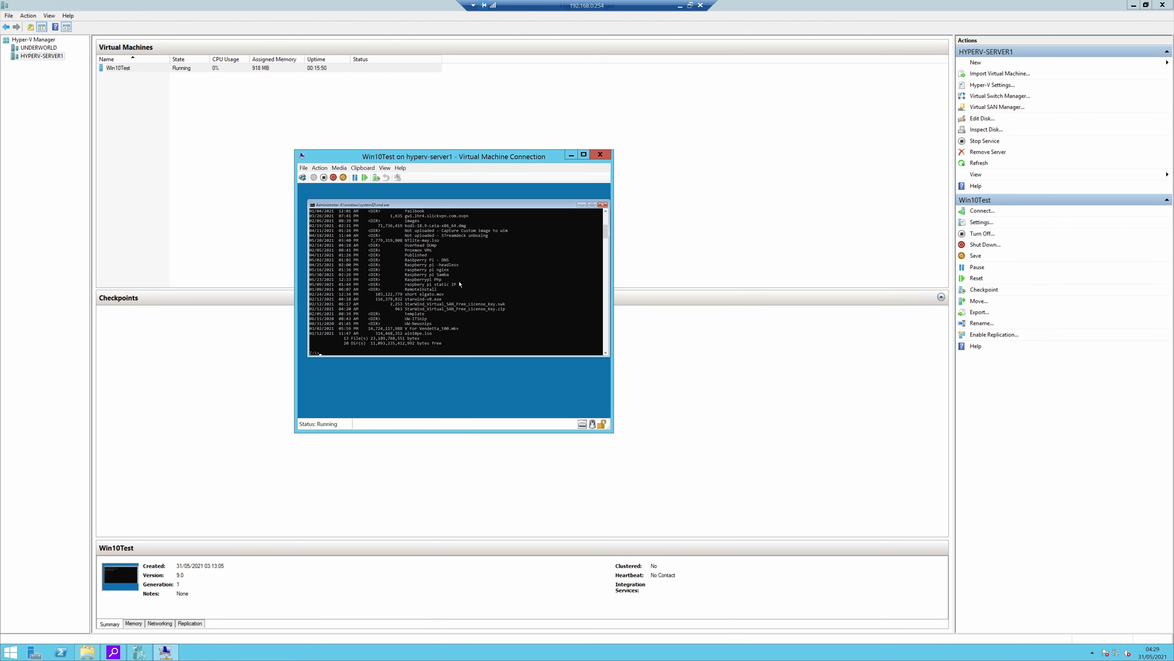
Copy the captured image to Z:\, trying c:\*.wim first and using d:\*.wim instead.
text(copy c:\*.wim z:\)
key(Return)
key(Up)
key(BackSpace)
key(Escape)
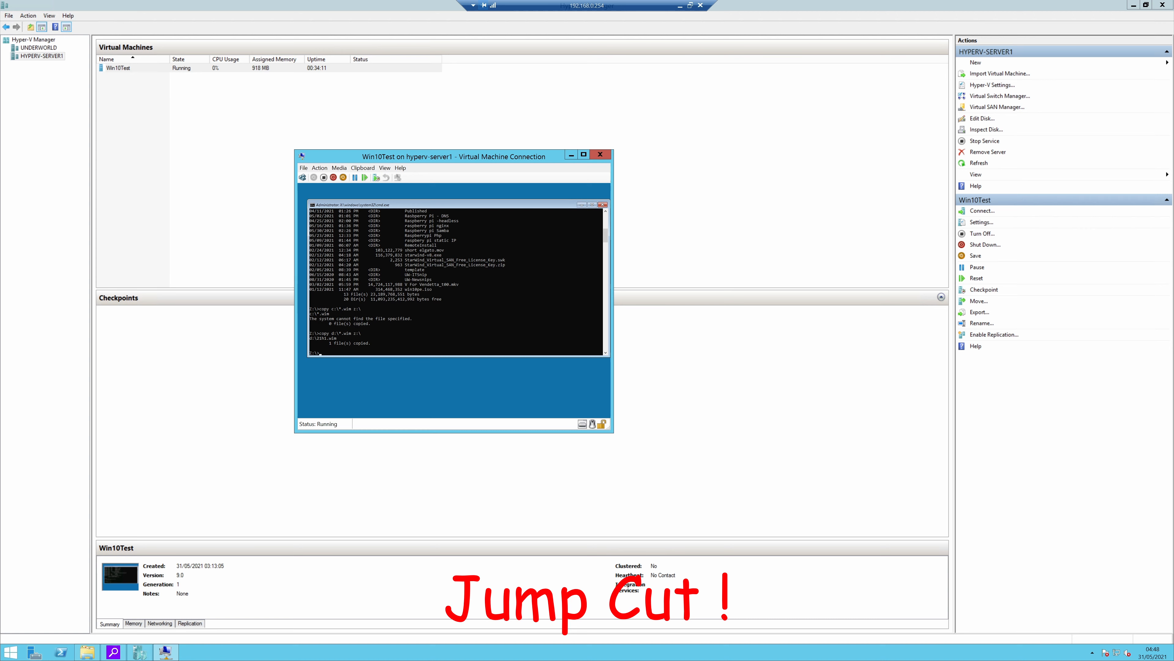
Check 21h1.wim in the pool (Z:) share in File Explorer, and move the window back out of view.
drag(1173, 186, 816, 199)
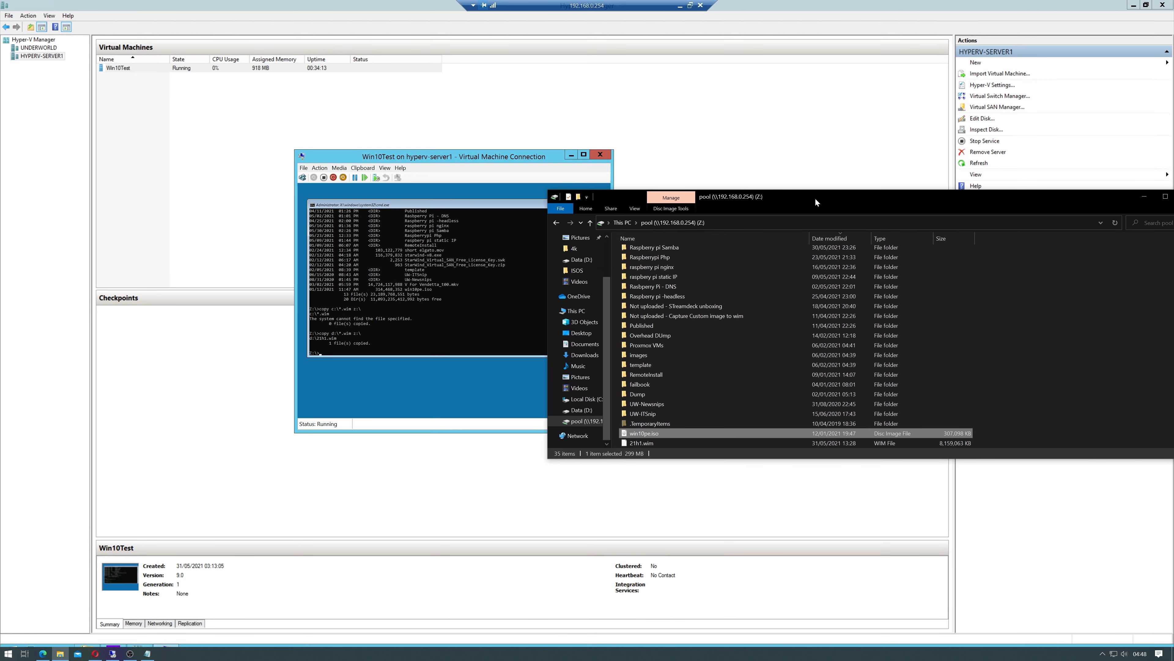
click(646, 442)
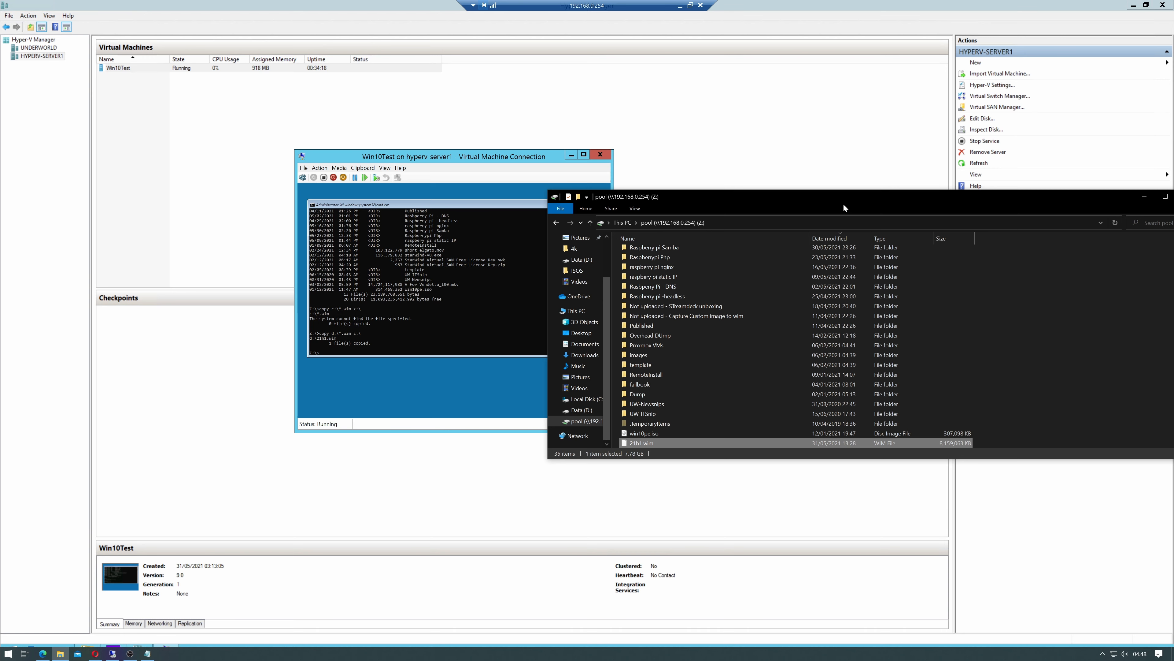
drag(815, 200, 1173, 201)
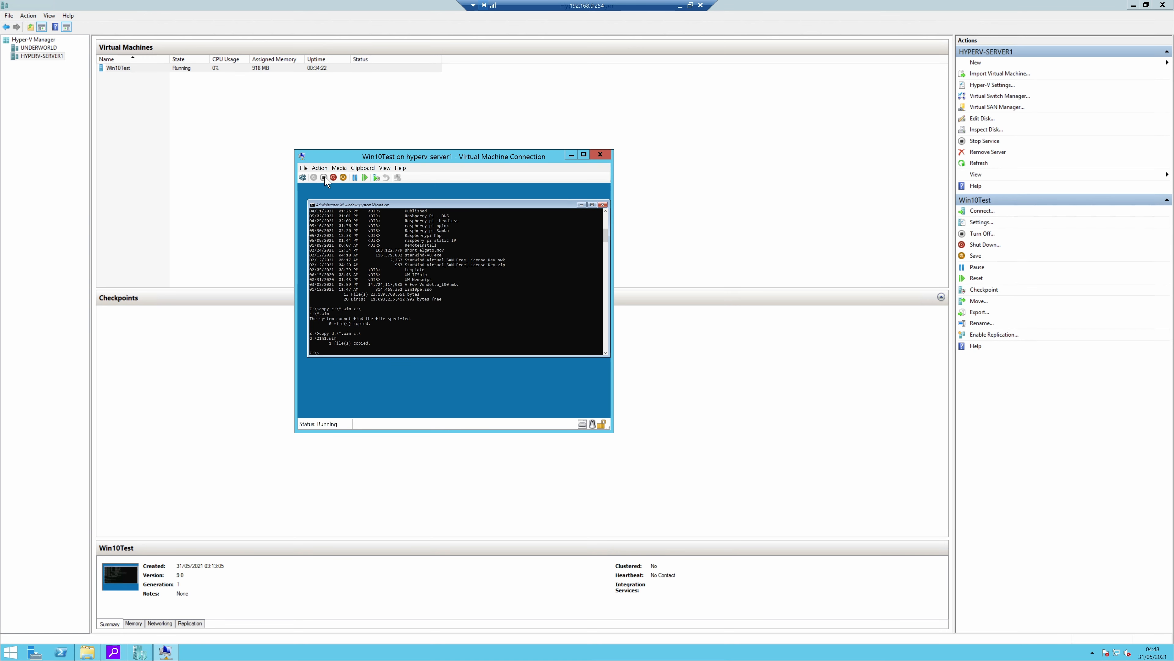
Shut down the operating system of the Win10Test virtual machine and turn the machine off.
click(315, 169)
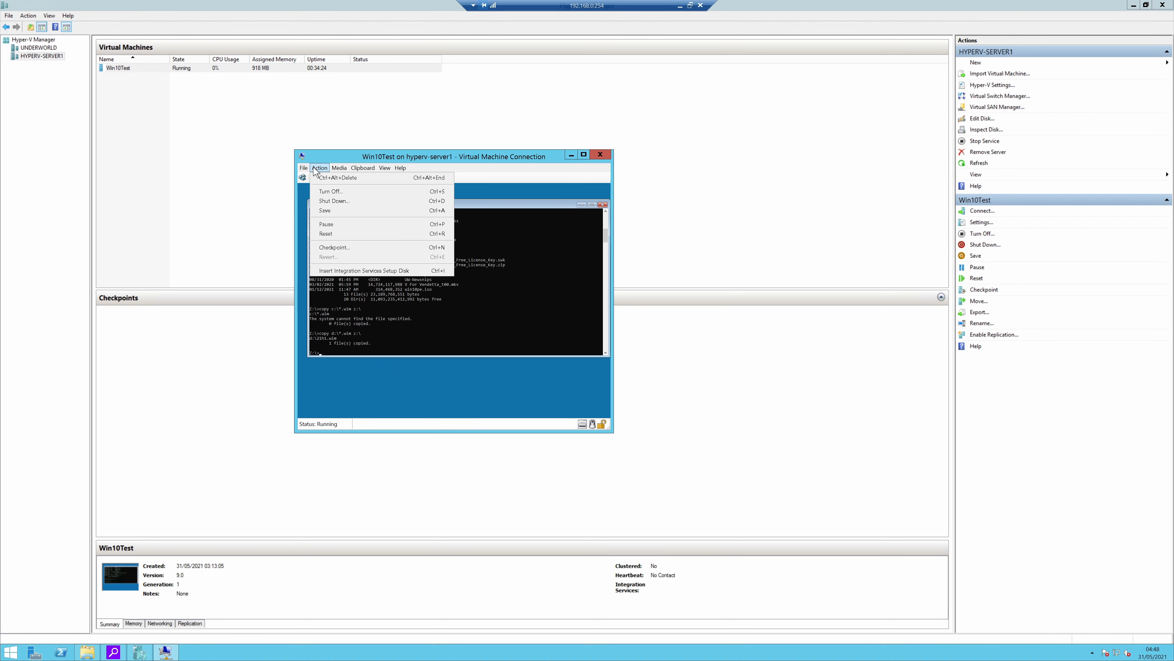
click(334, 200)
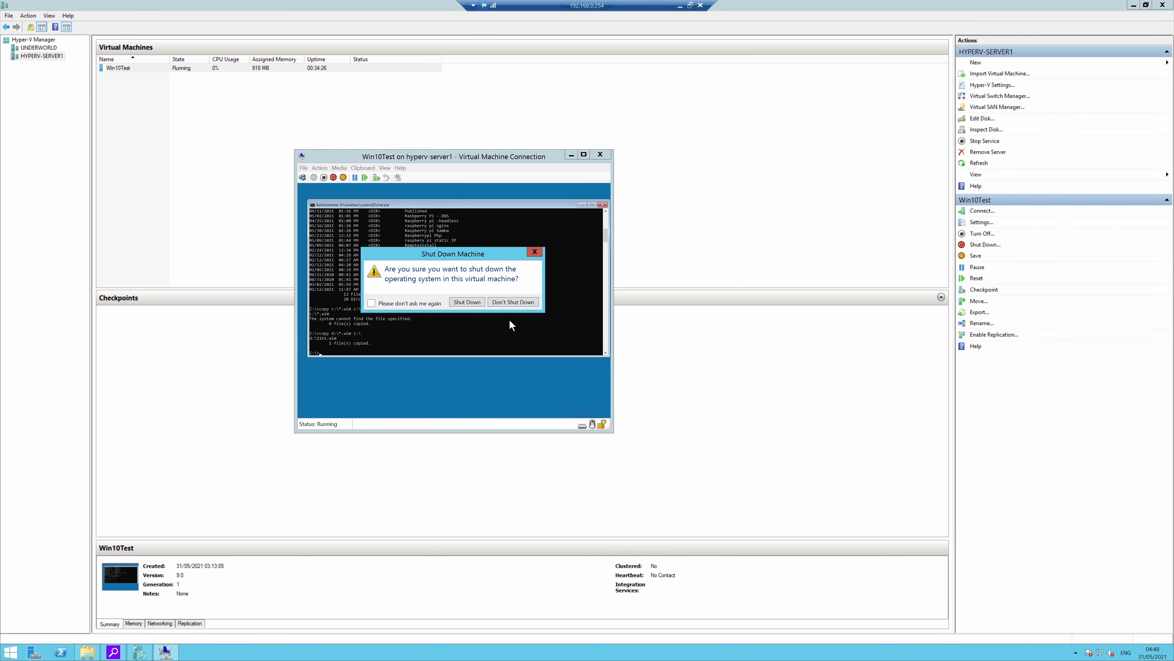
click(467, 302)
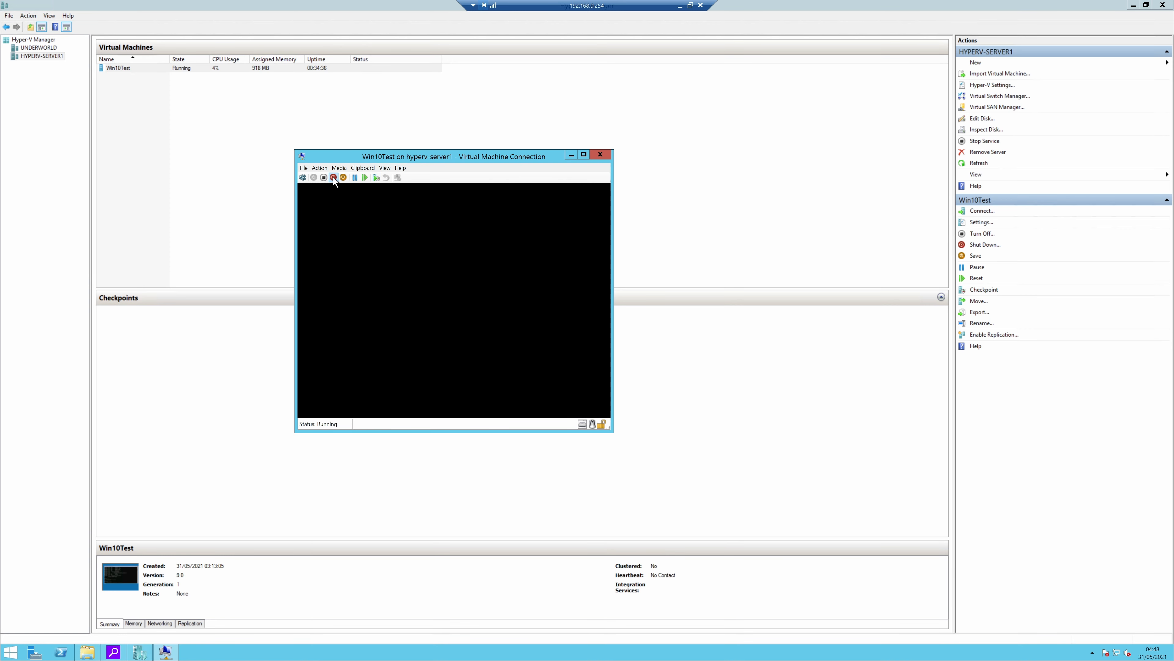
click(323, 177)
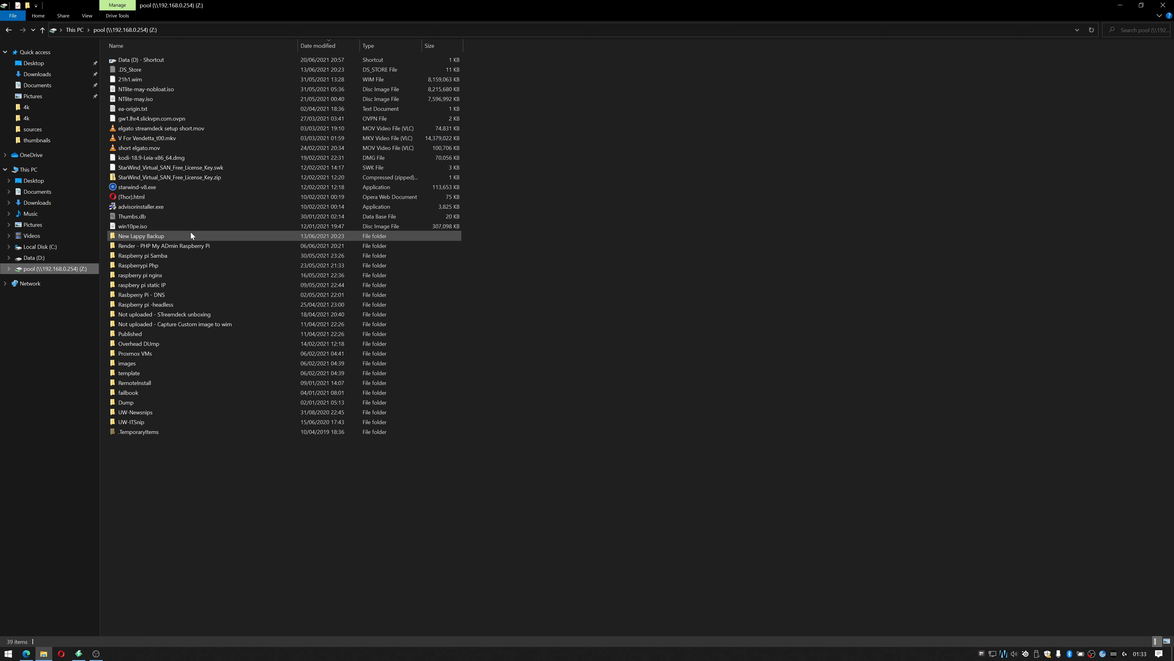
Mount NTlite-may-nobloat.iso from the New Lappy Backup\D\VMS\Tools\ISOS folder on the pool drive.
double_click(191, 233)
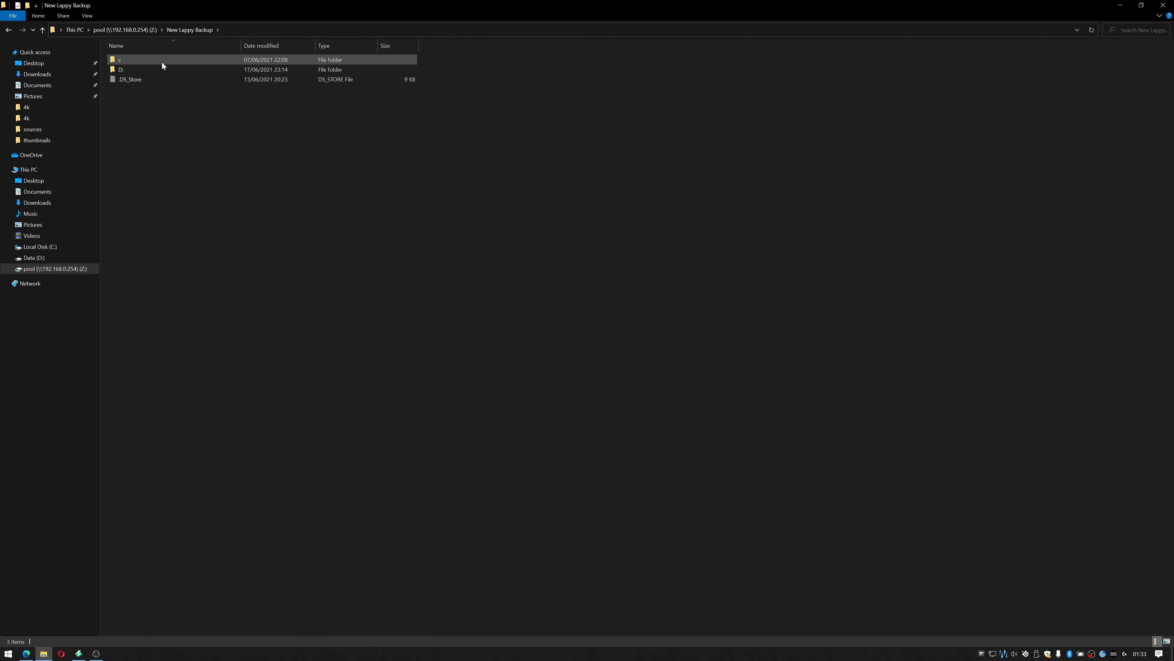
double_click(158, 69)
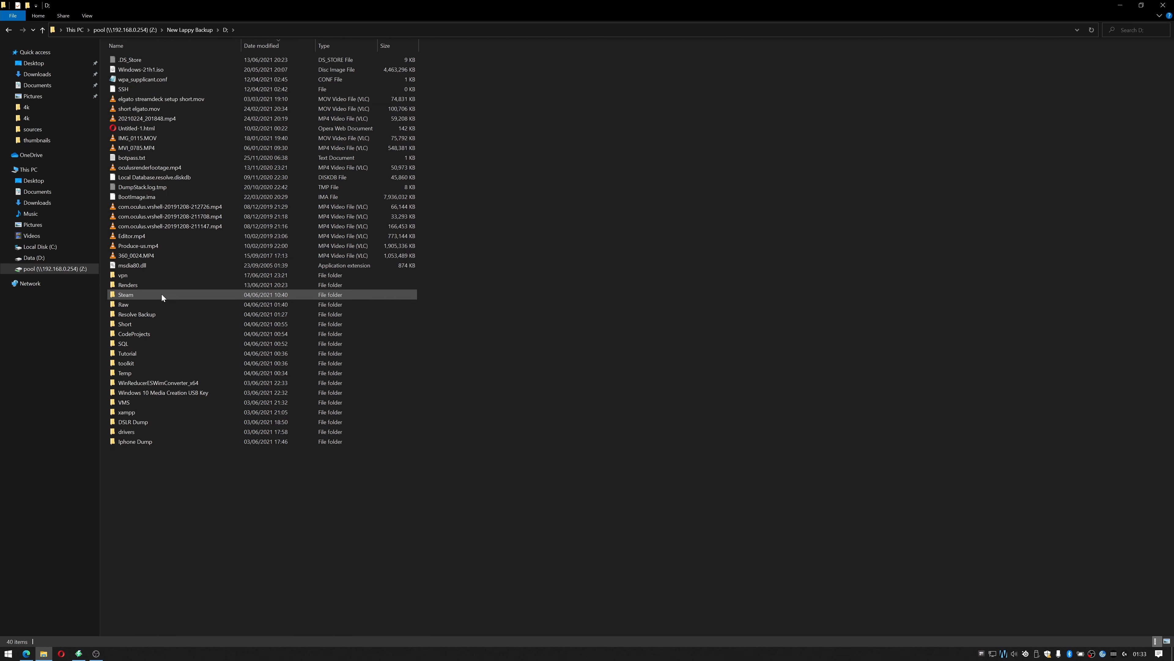
double_click(144, 401)
double_click(162, 58)
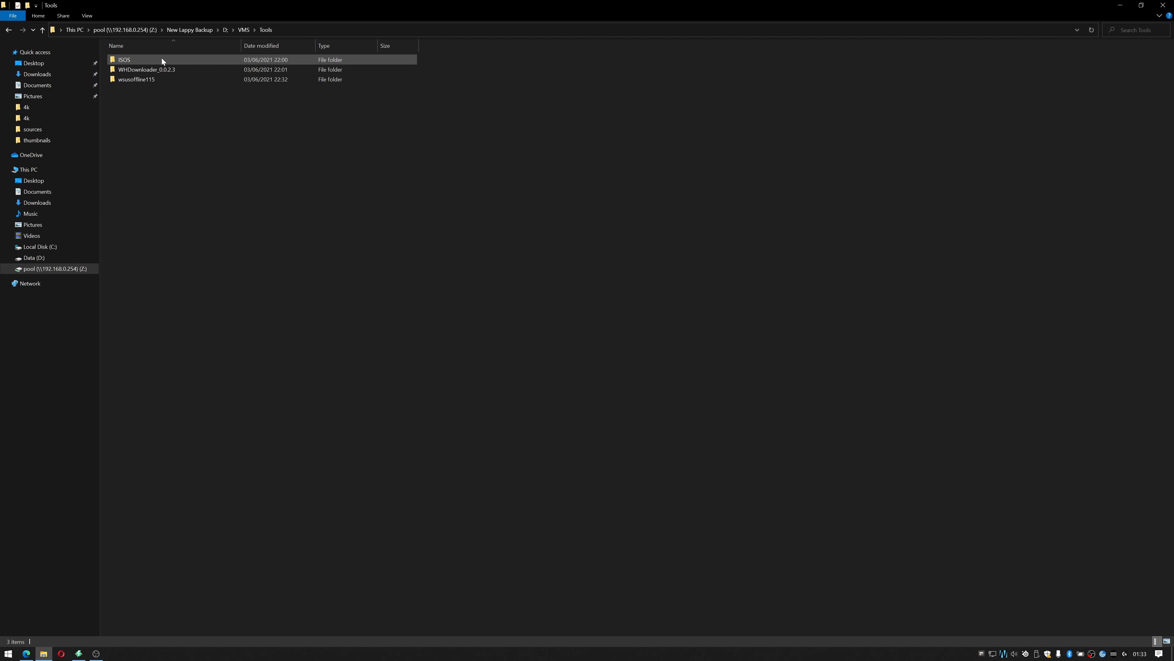
double_click(161, 58)
click(133, 68)
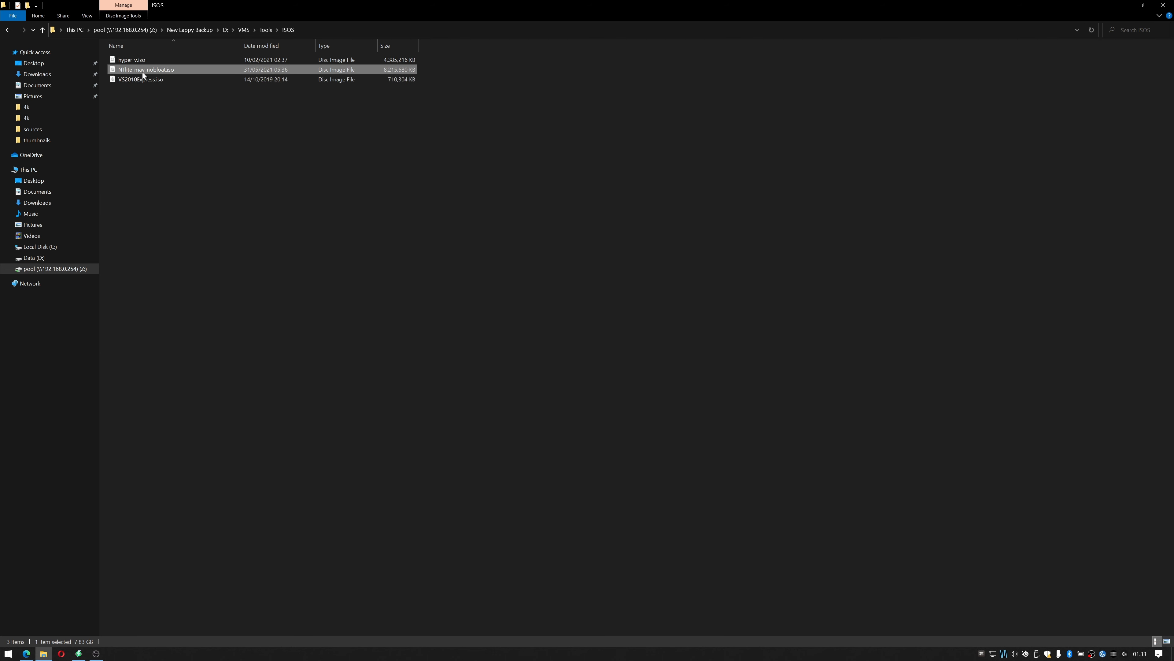
right_click(167, 72)
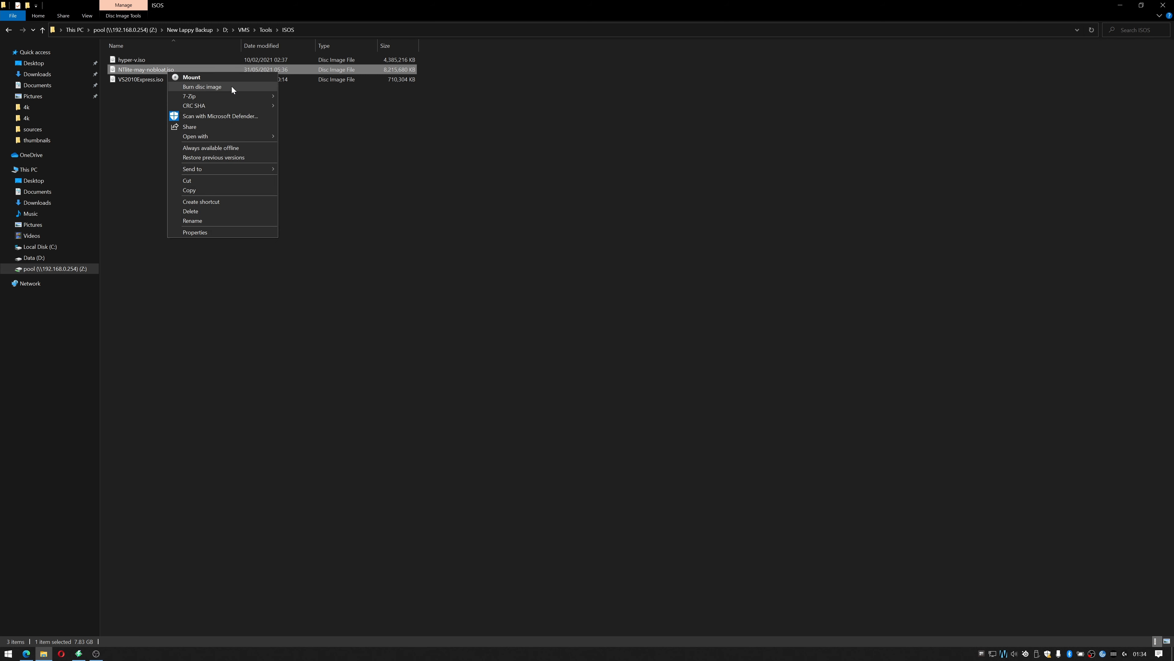
click(223, 76)
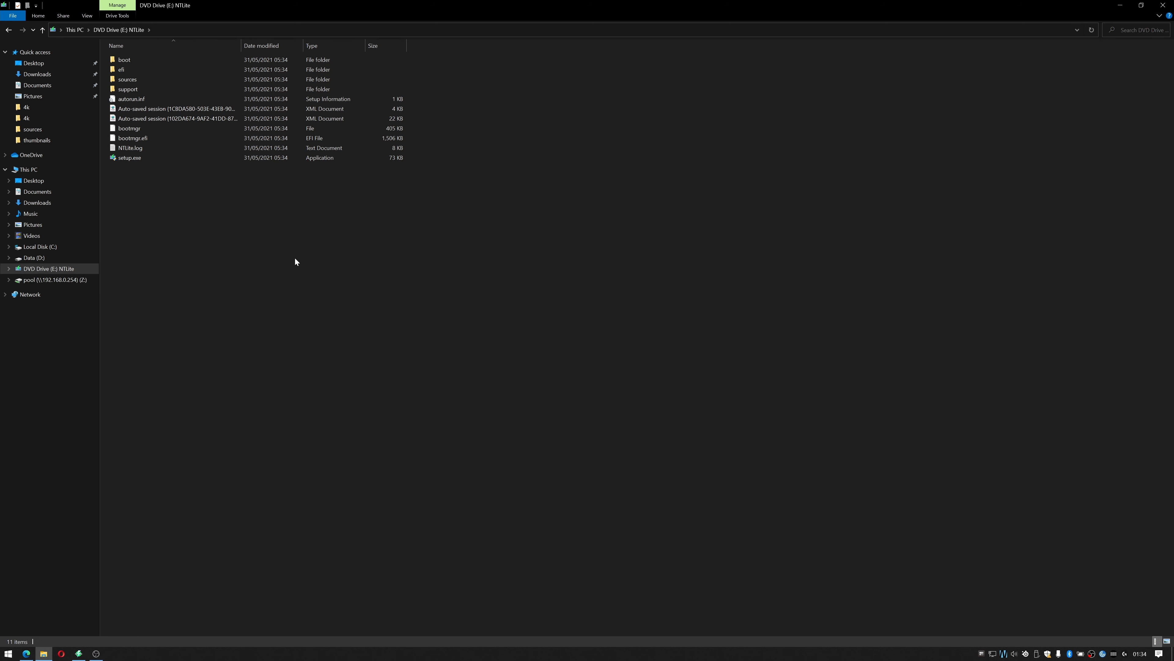
Copy all files and folders from the mounted NTLite DVD drive (E:) into the 21h1-nobloat folder on Data (D:).
key(ctrl+a)
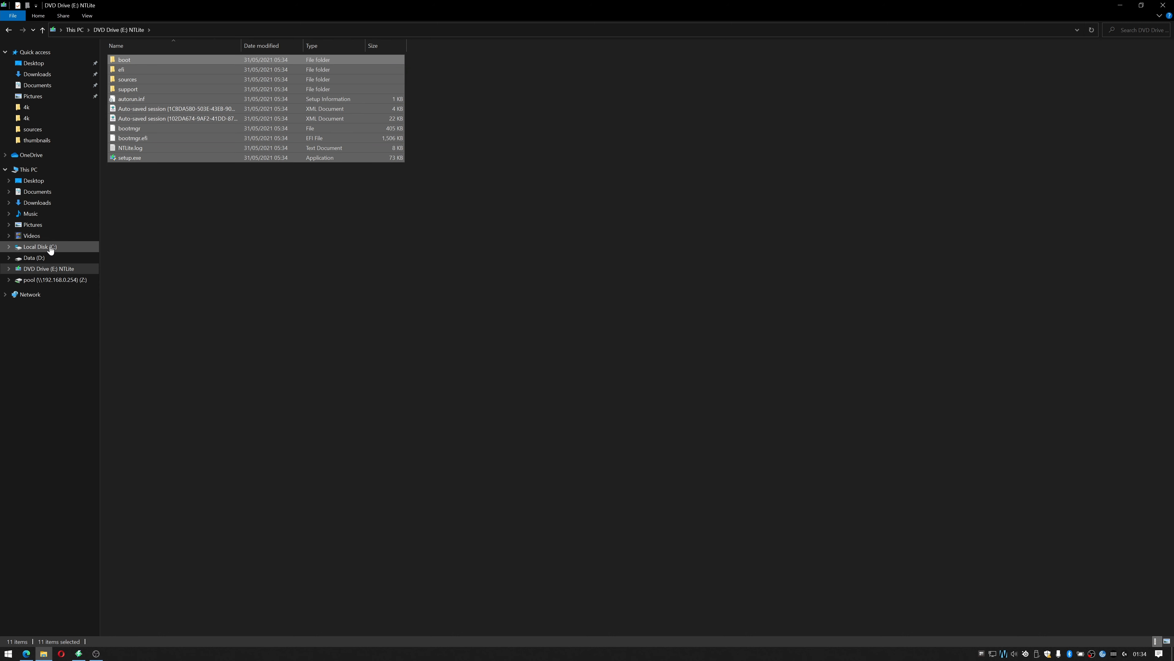
click(34, 258)
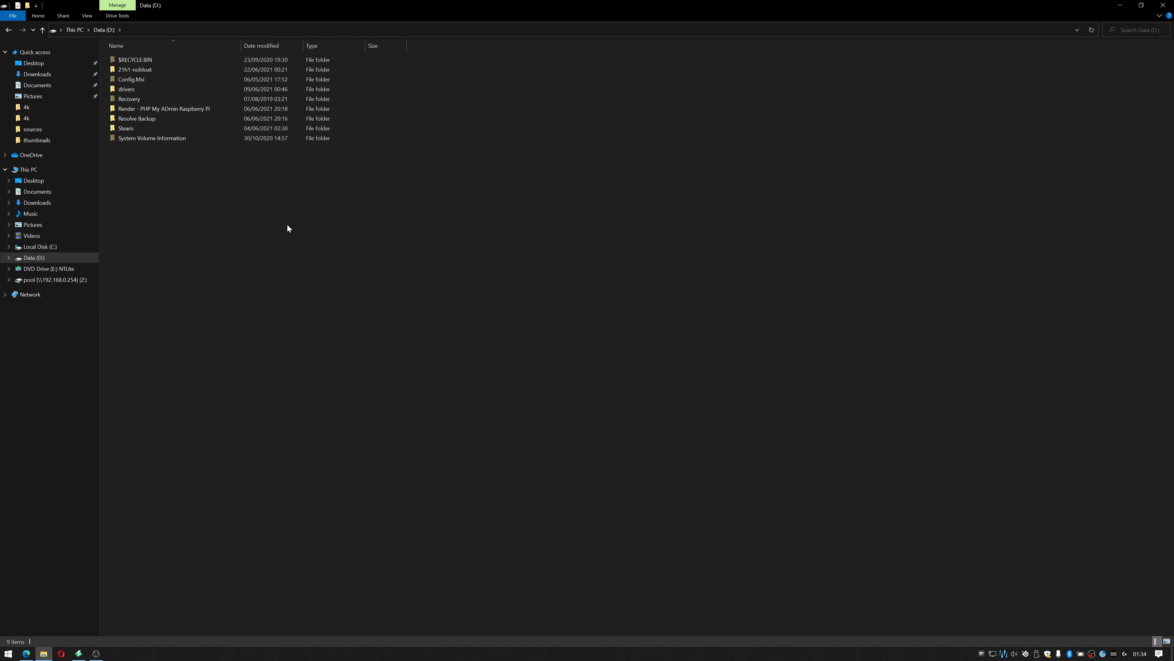
click(109, 73)
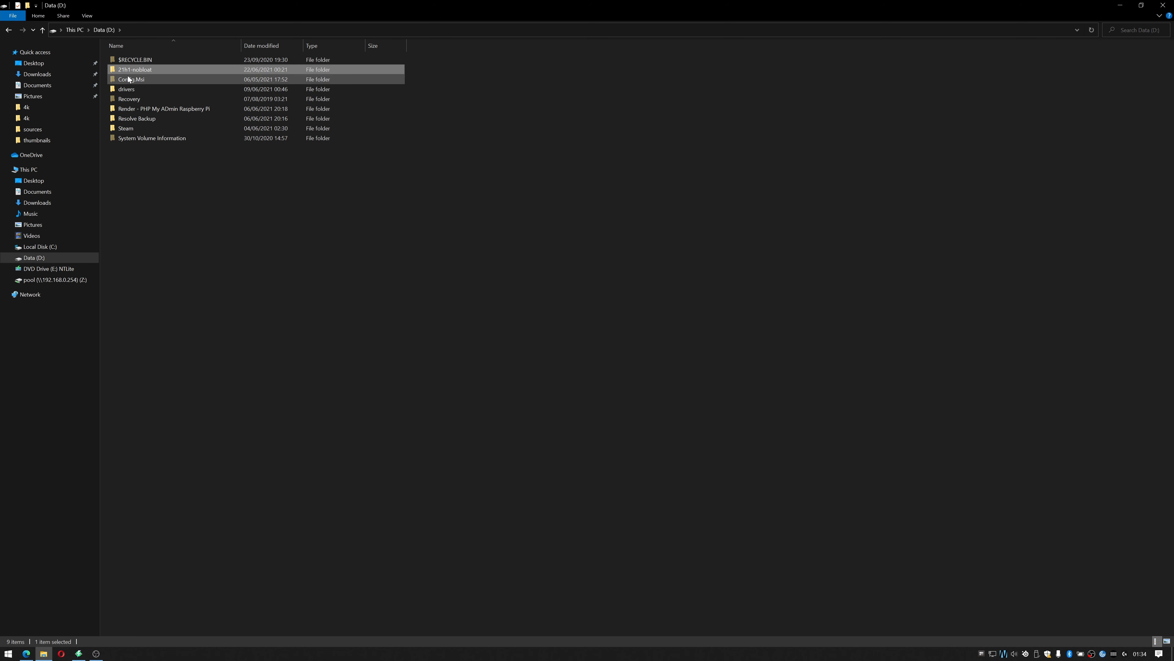
right_click(193, 185)
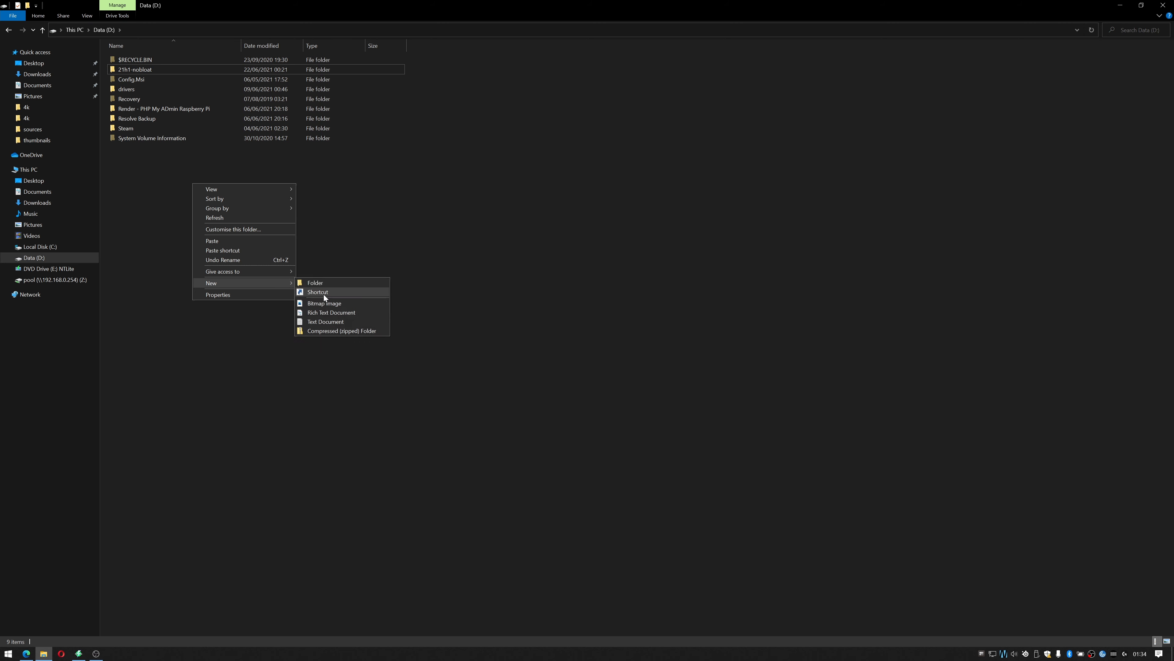
click(436, 172)
double_click(134, 69)
right_click(303, 180)
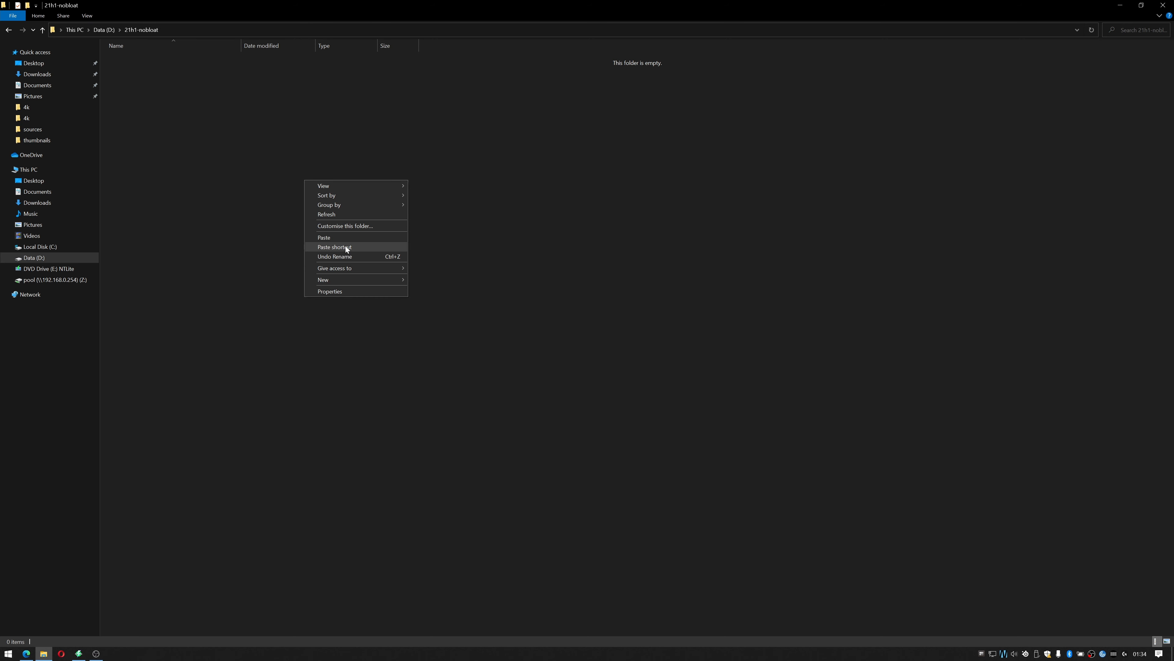
click(343, 236)
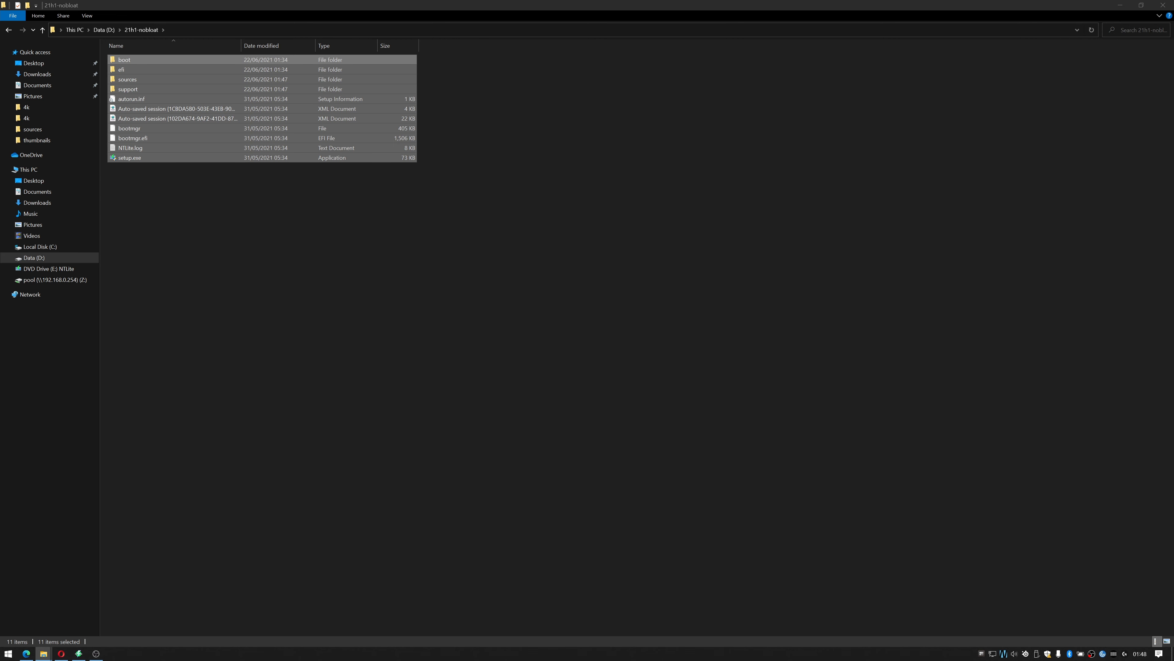
Copy 21h1.wim from the pool (Z:) share to the clipboard and return to the D:\21h1-nobloat folder.
double_click(849, 212)
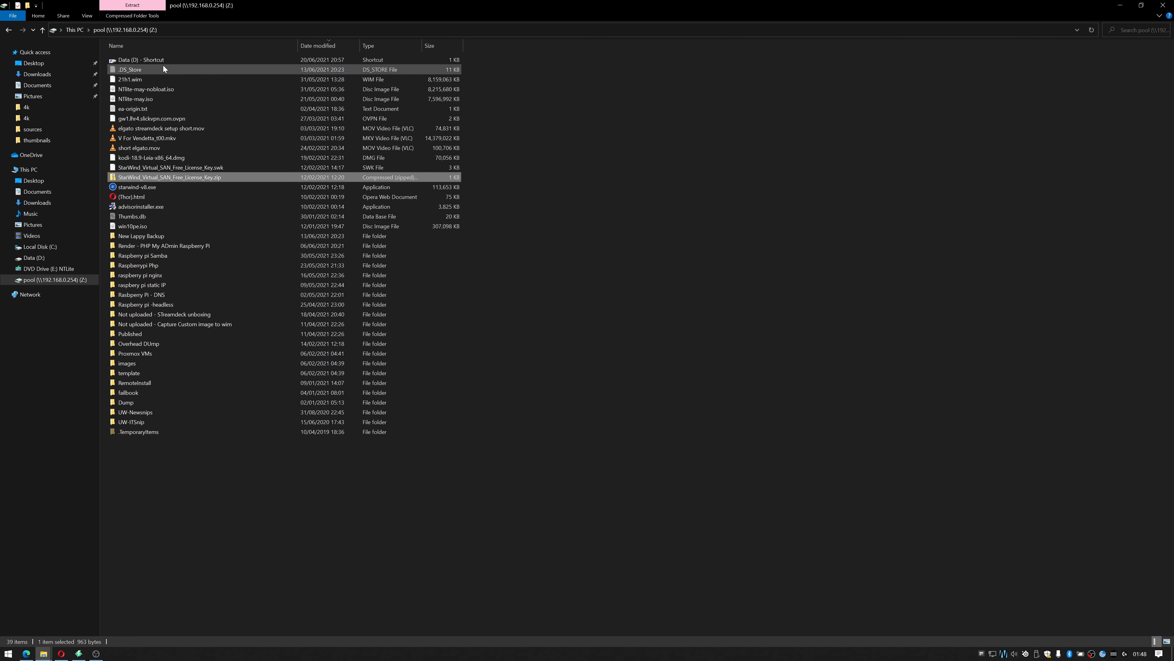
click(159, 80)
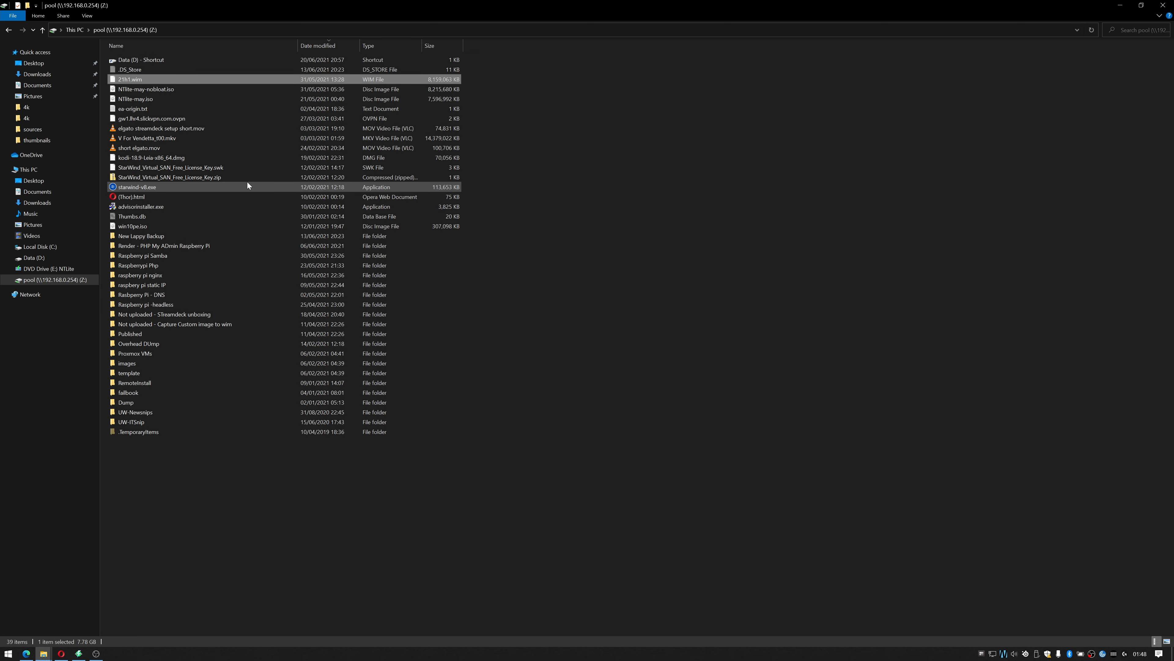
double_click(504, 6)
click(468, 168)
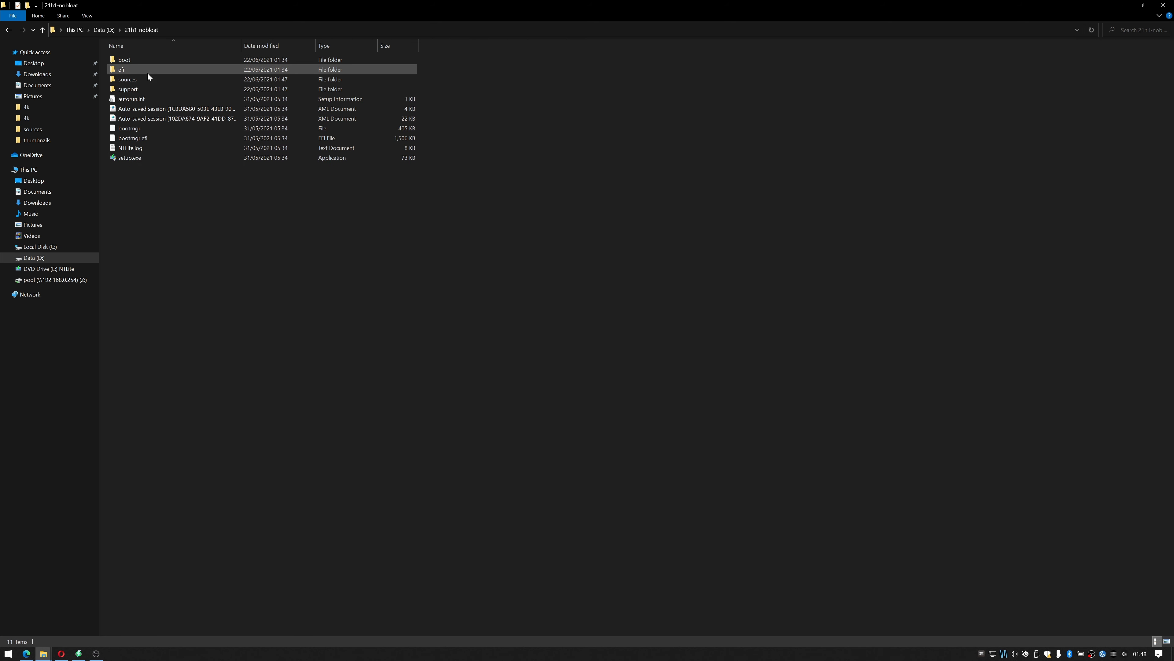
Delete install.wim from the sources folder of 21h1-nobloat.
double_click(152, 80)
click(229, 236)
key(i)
key(i)
key(i)
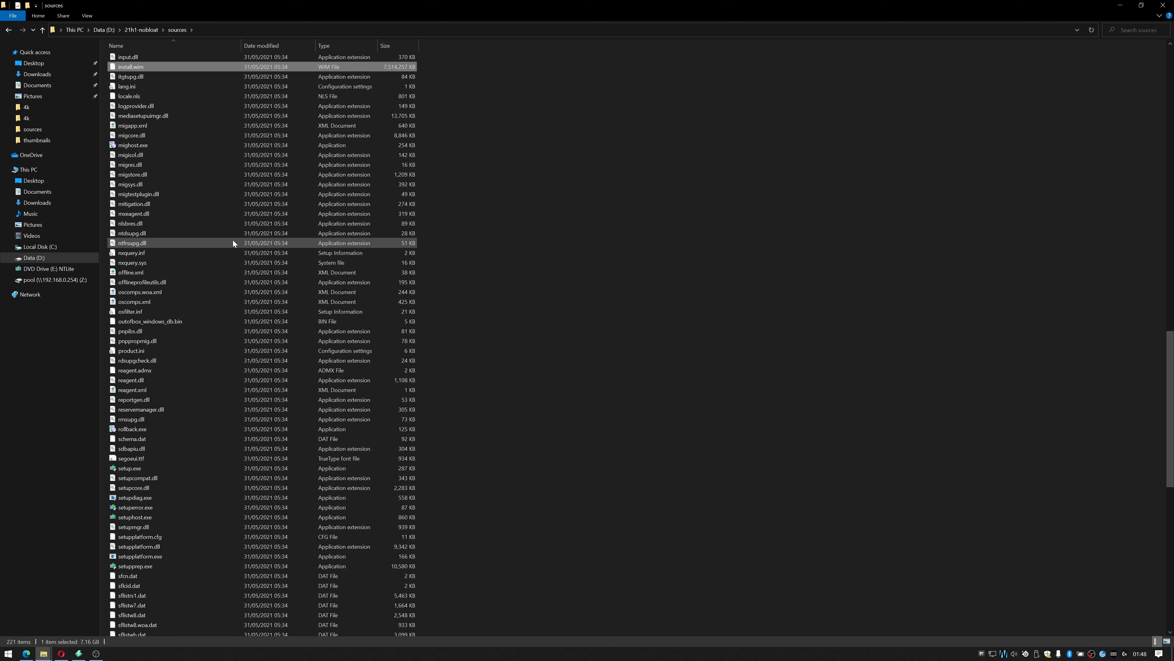
key(Delete)
Paste the copied 21h1.wim into the sources folder and rename it to install.wim.
right_click(560, 152)
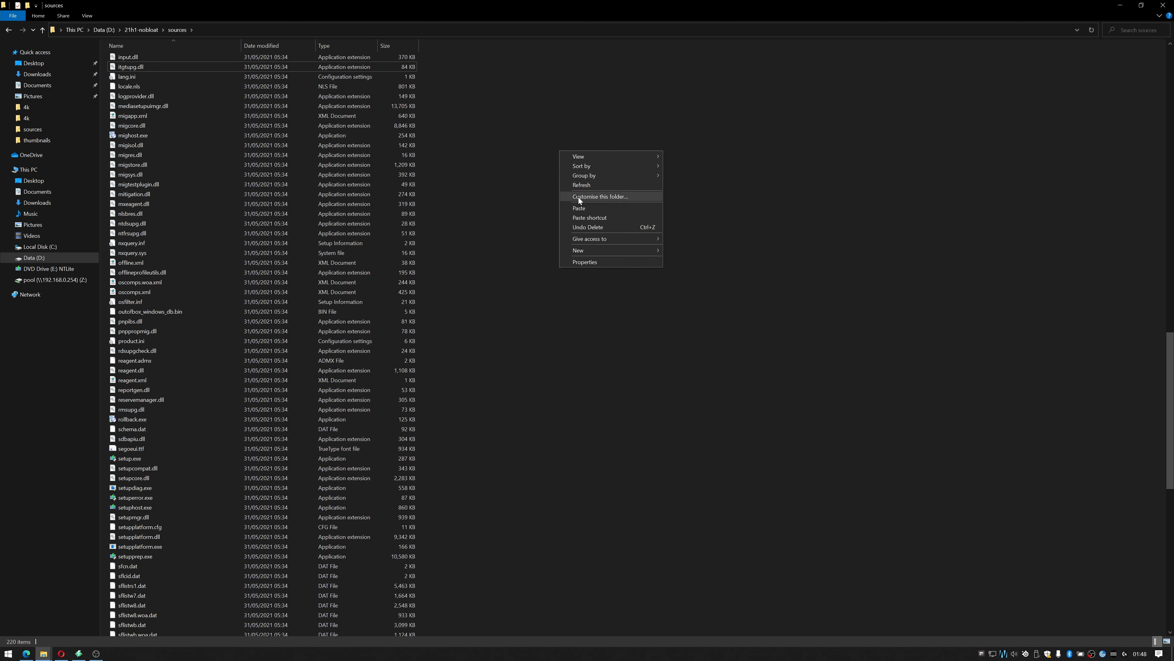
click(590, 207)
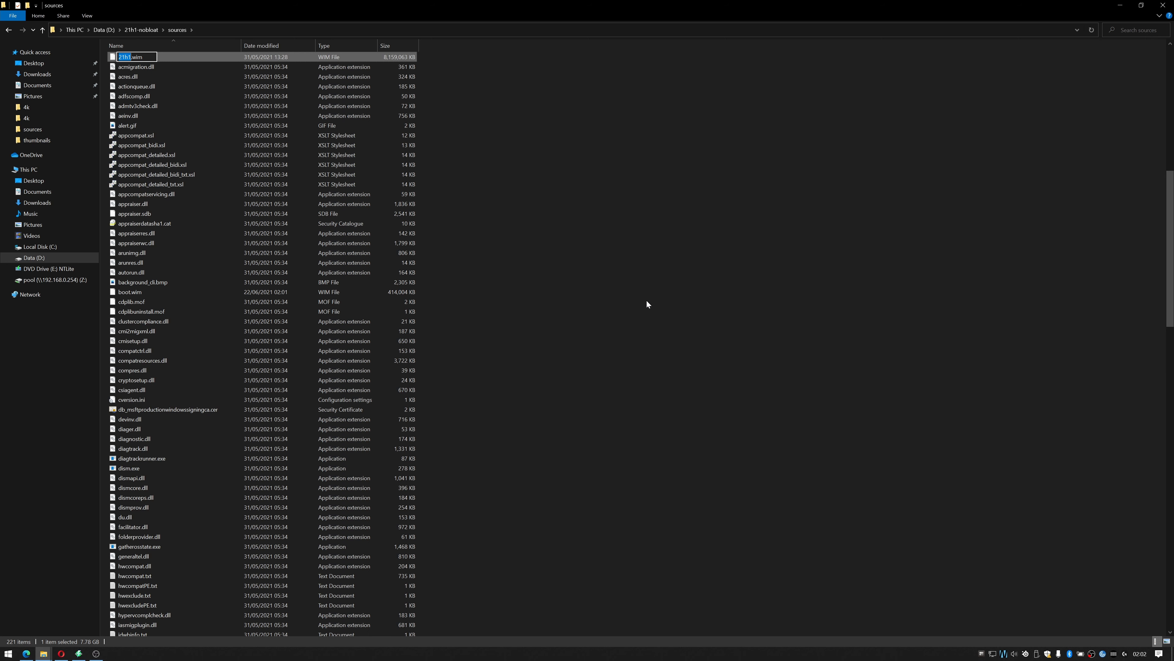
text(install)
key(Return)
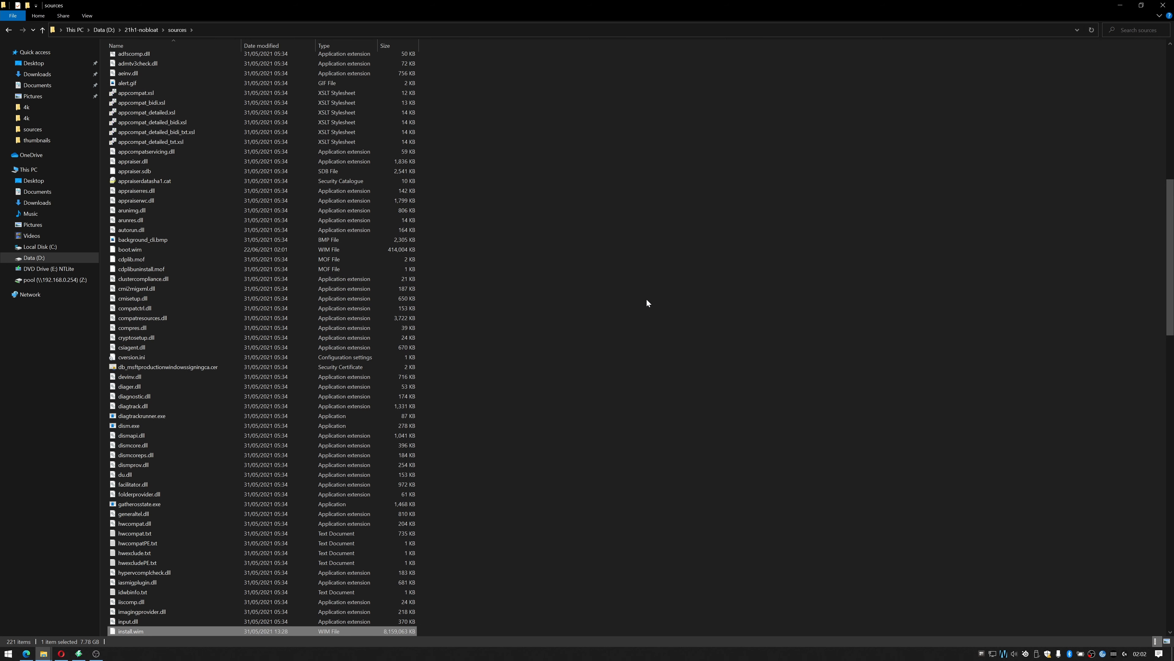
Switch to NTLite by launching it.
click(8, 653)
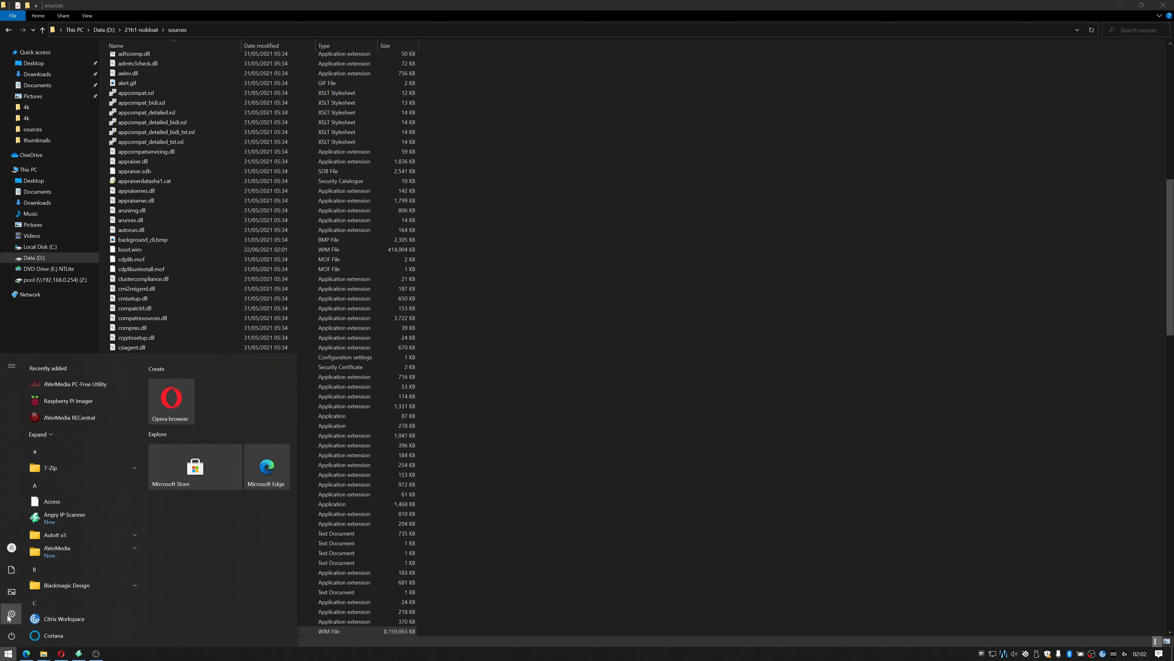
click(12, 609)
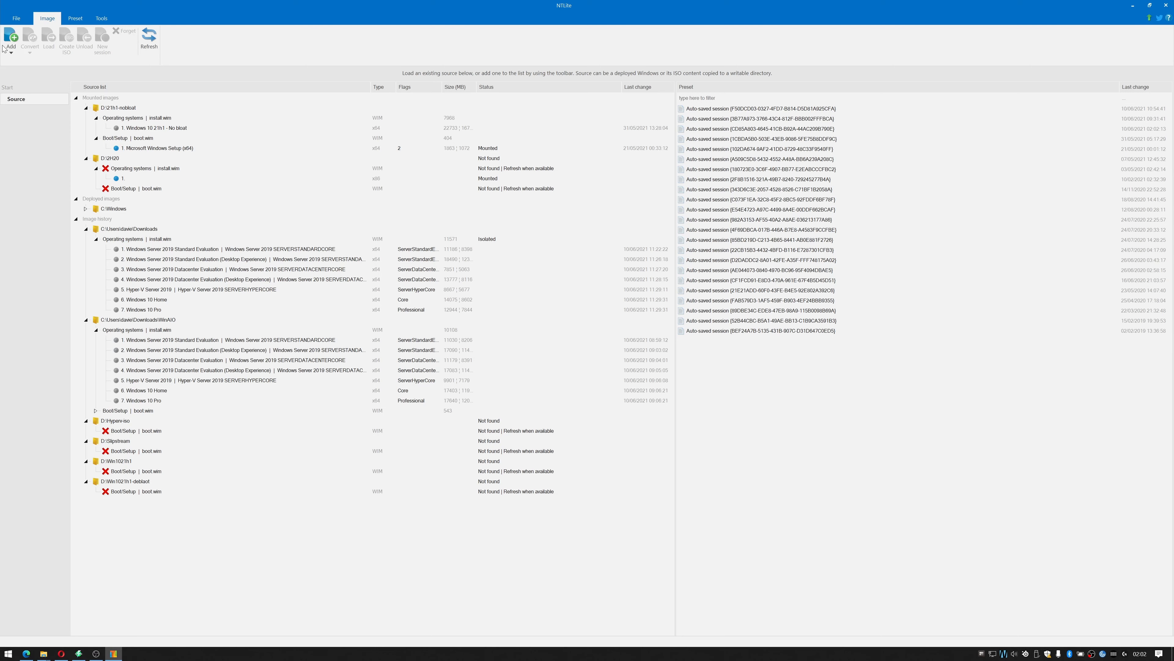
click(15, 45)
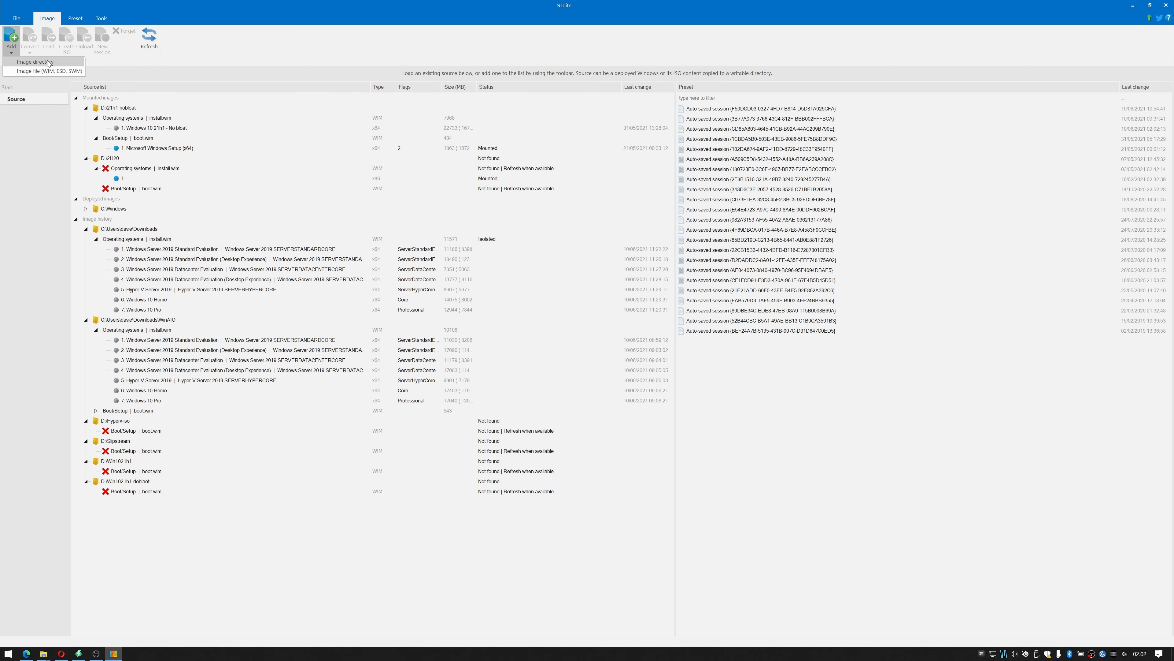
click(35, 61)
click(578, 263)
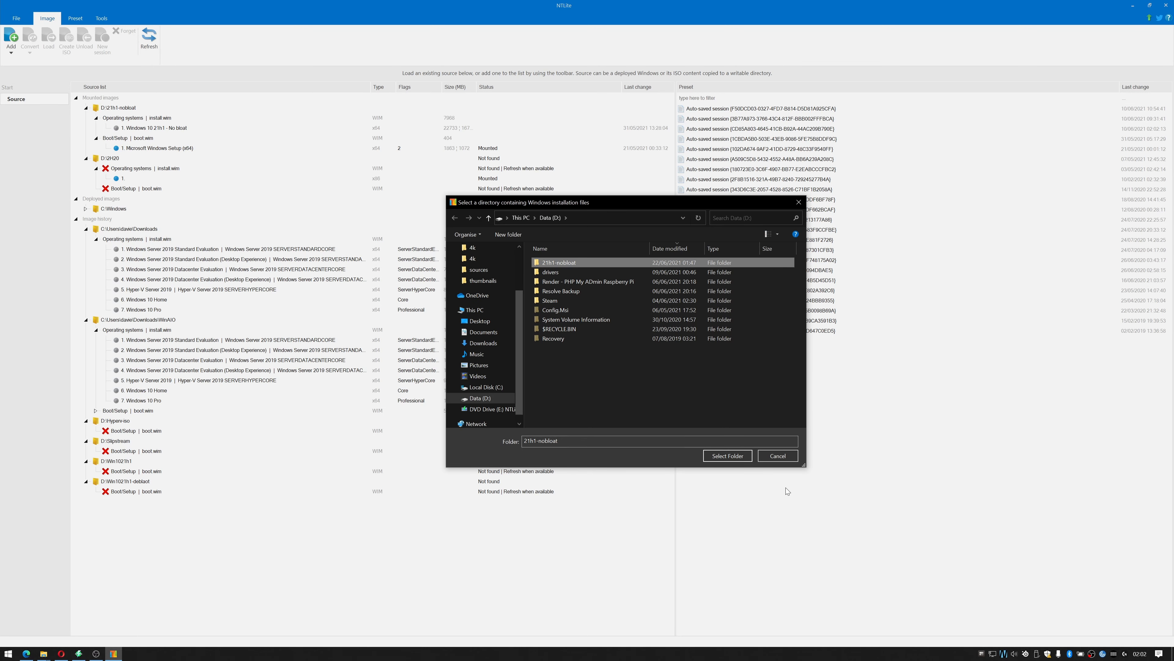
click(781, 457)
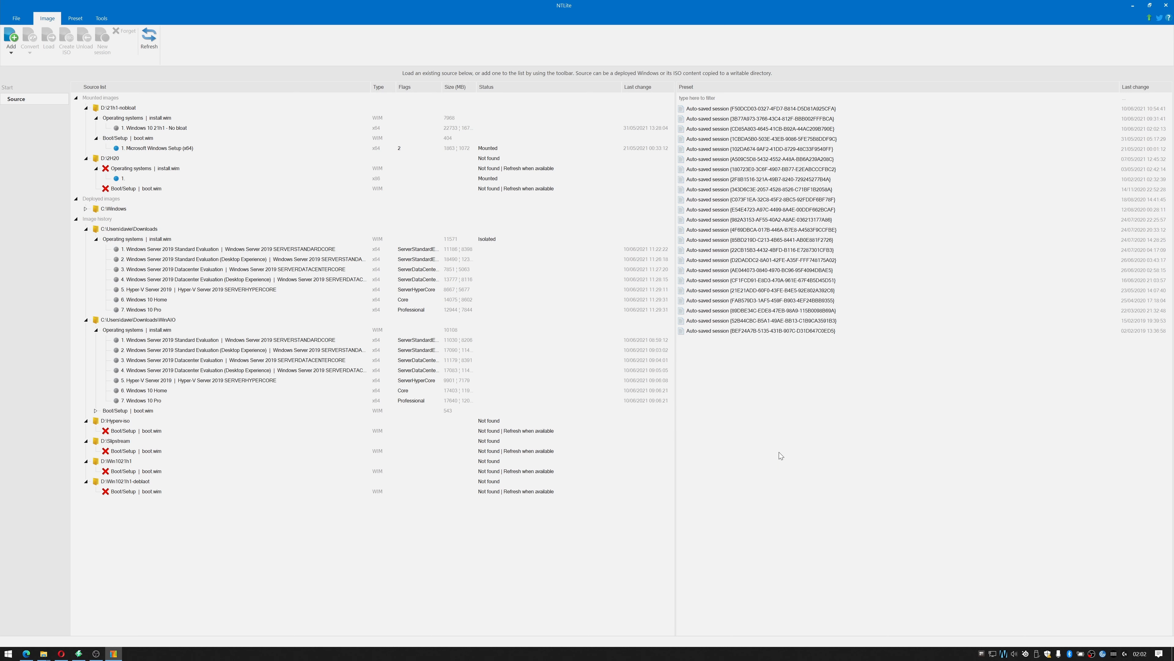
Load the Windows 10 21h1 - No bloat image from D:\21h1-nobloat.
click(169, 128)
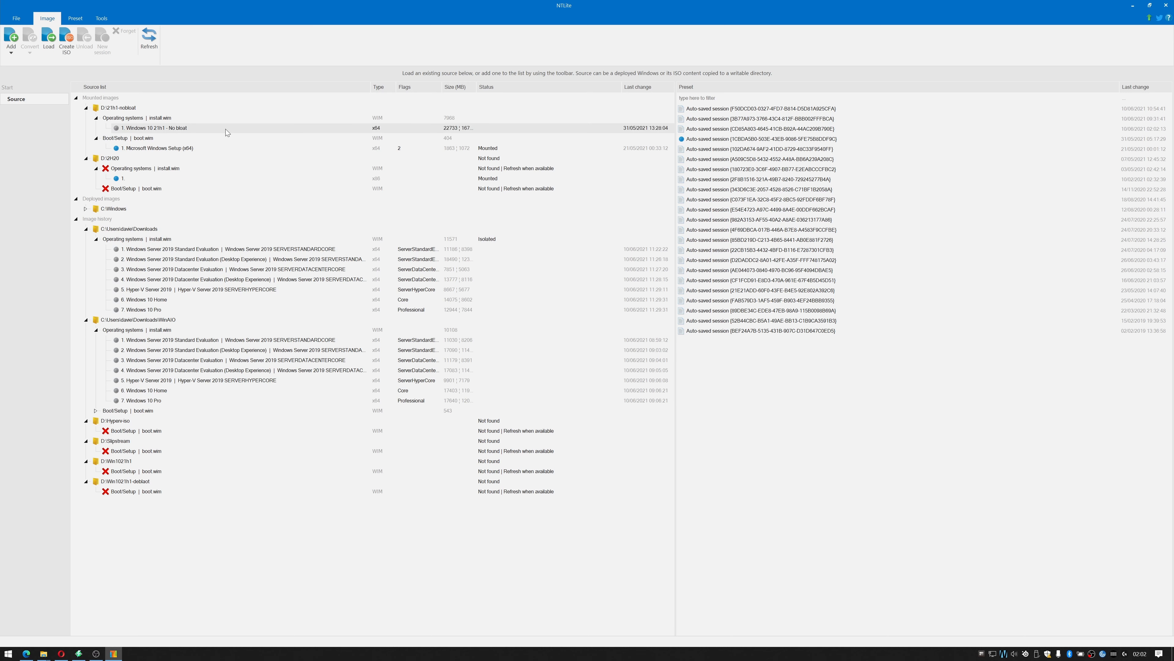
double_click(175, 131)
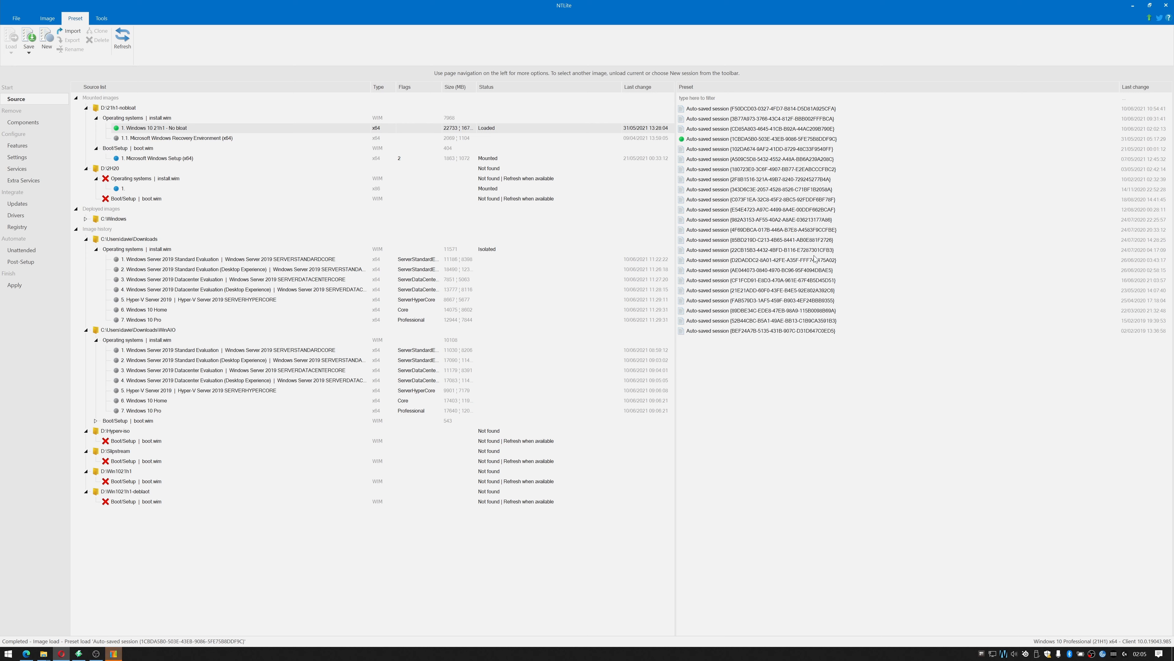
Queue the online updates KB5001412, KB5003240, KB5003637 and KB5004476 for integration into the loaded image.
click(28, 208)
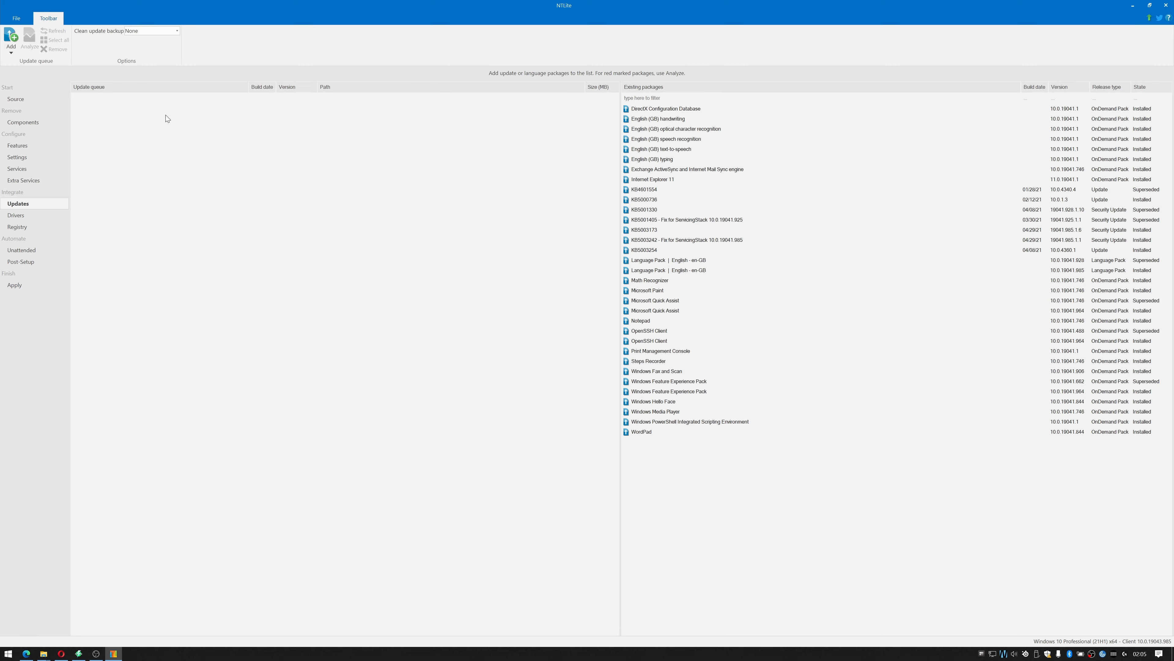
click(11, 40)
click(35, 60)
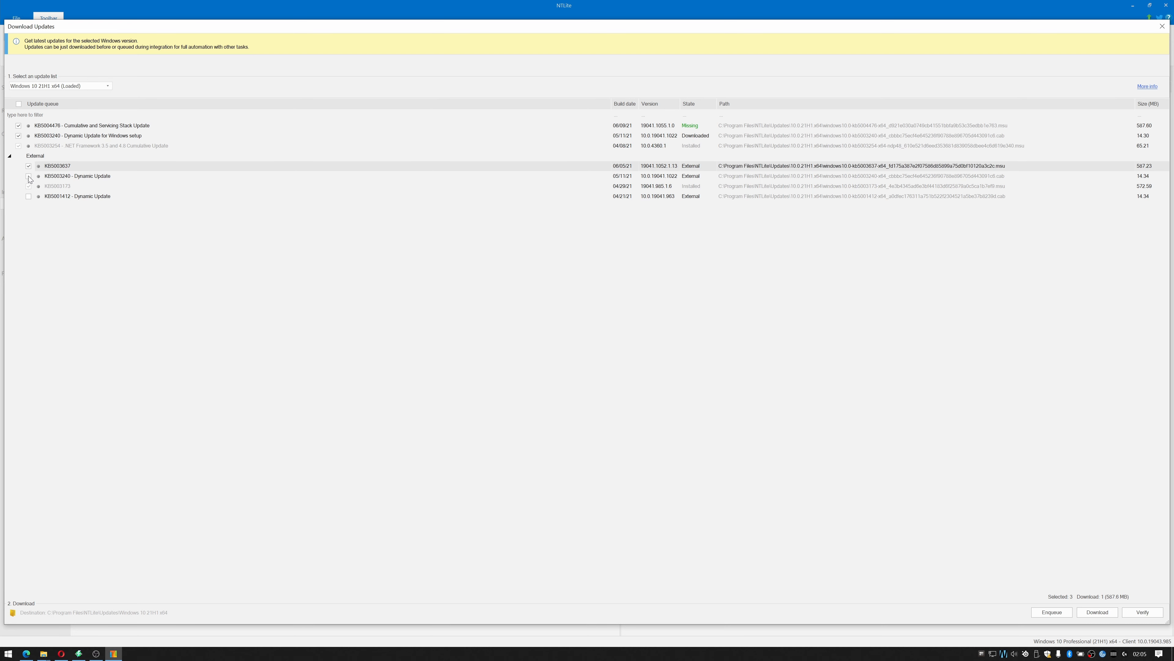
key(Escape)
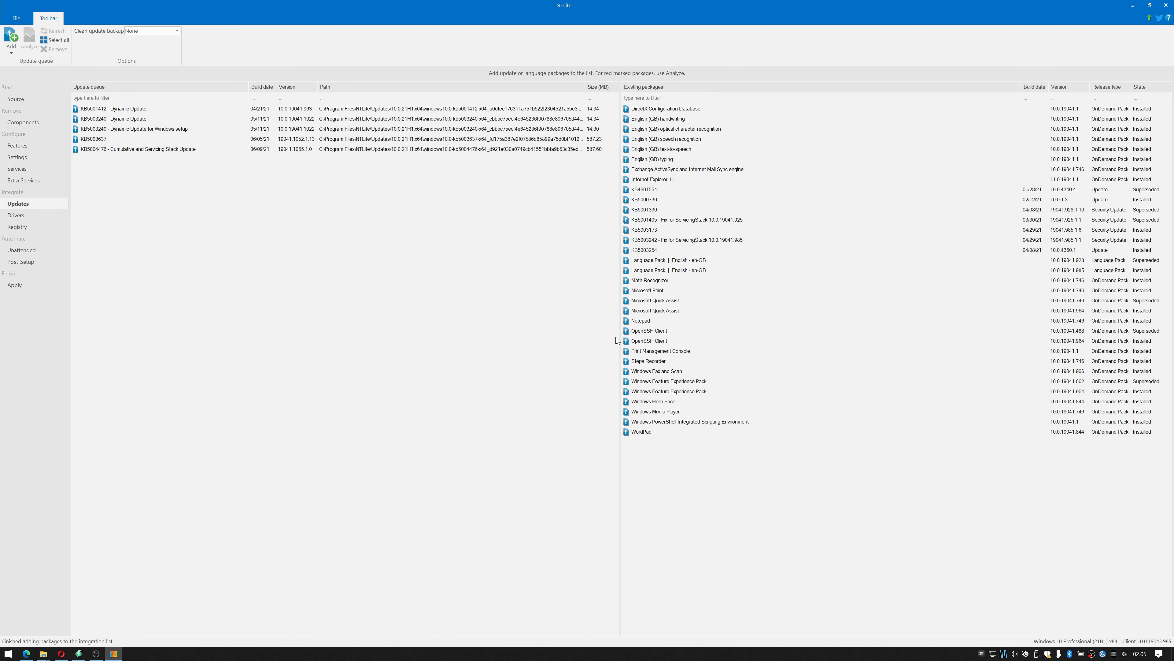
Expand the image task options to apply and enable Create ISO, saving to D:\June-21h1-noblot.iso with the label NTLite.
click(15, 285)
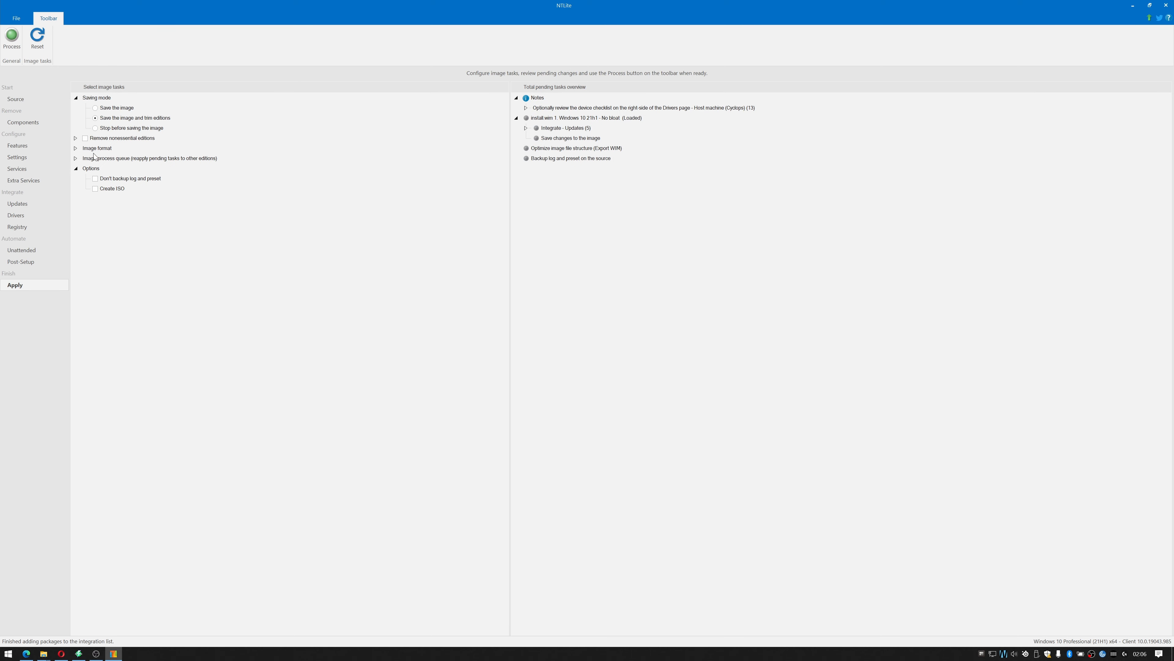
click(83, 139)
click(84, 139)
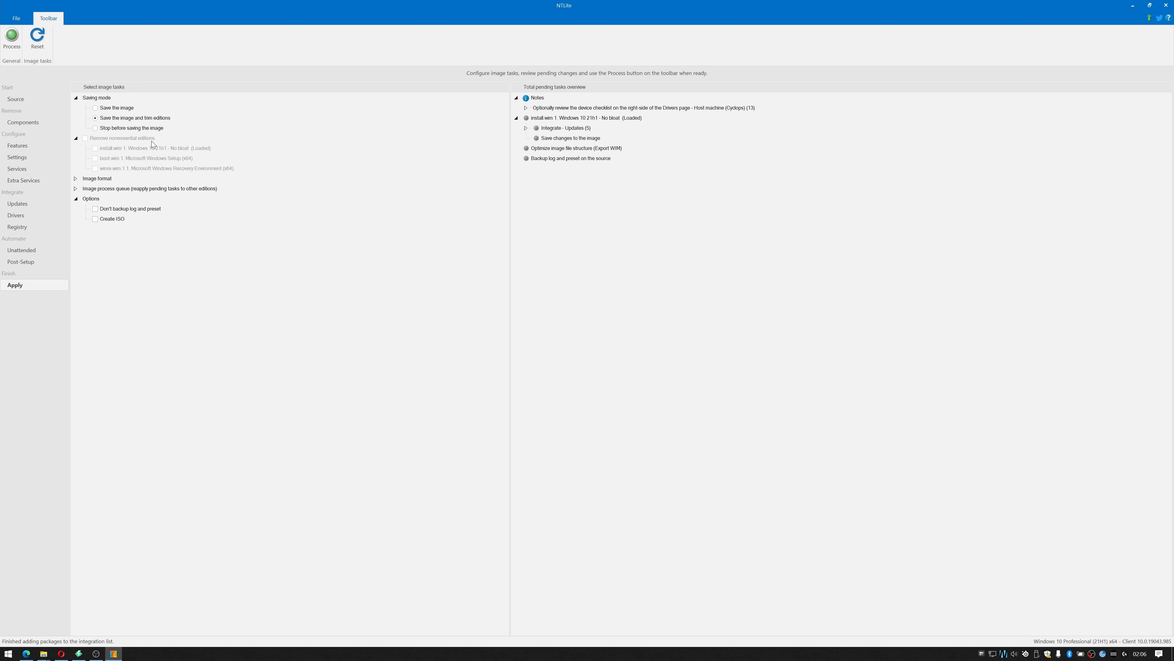
click(76, 179)
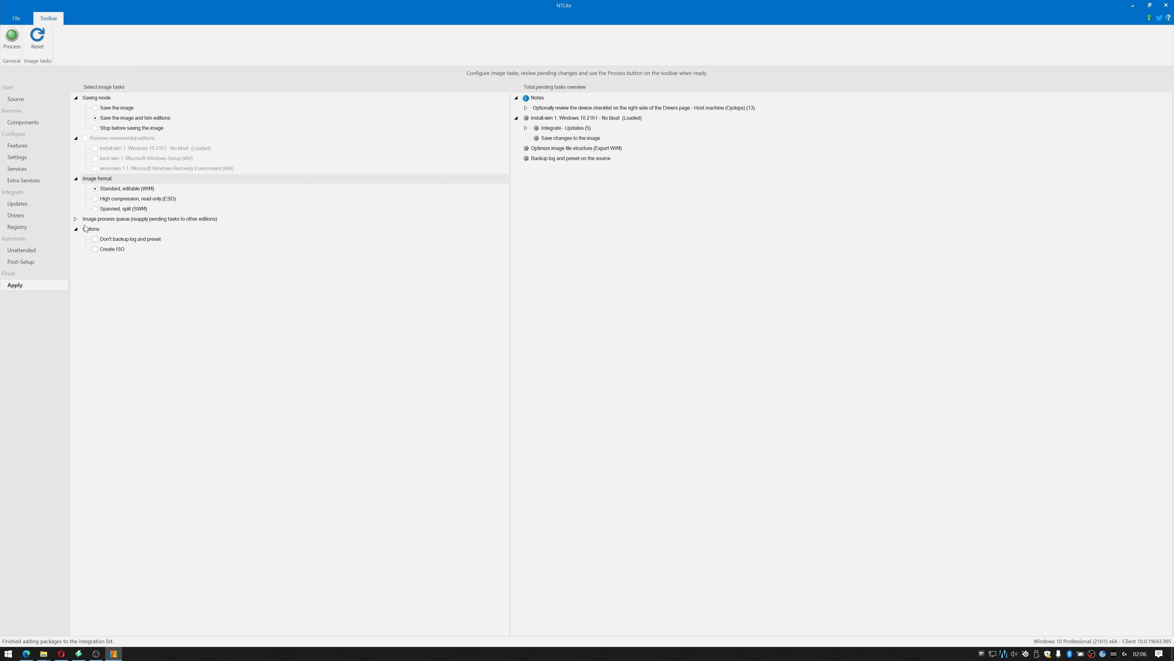
click(77, 218)
click(95, 350)
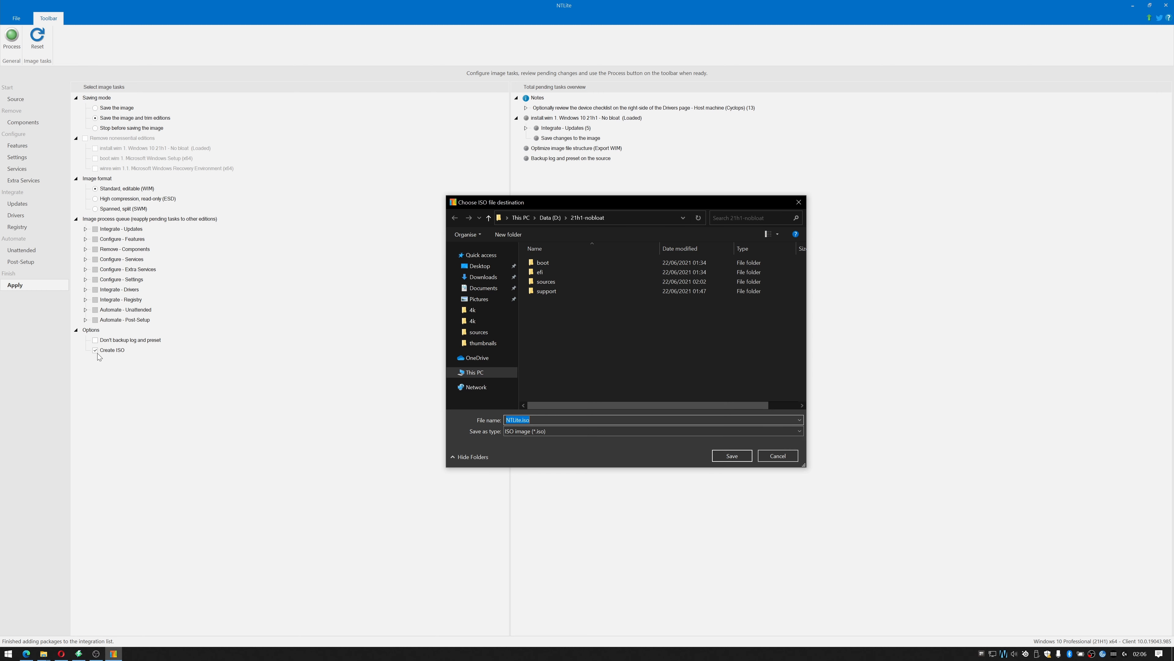
click(543, 218)
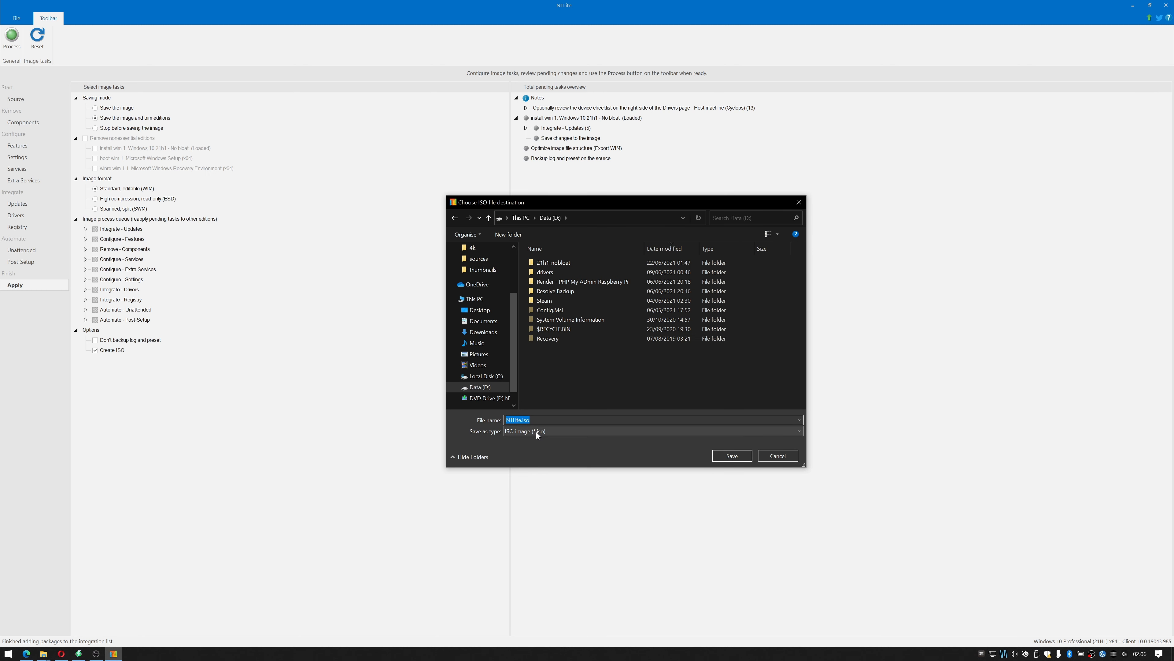
text(June-21h1-noblot)
key(Return)
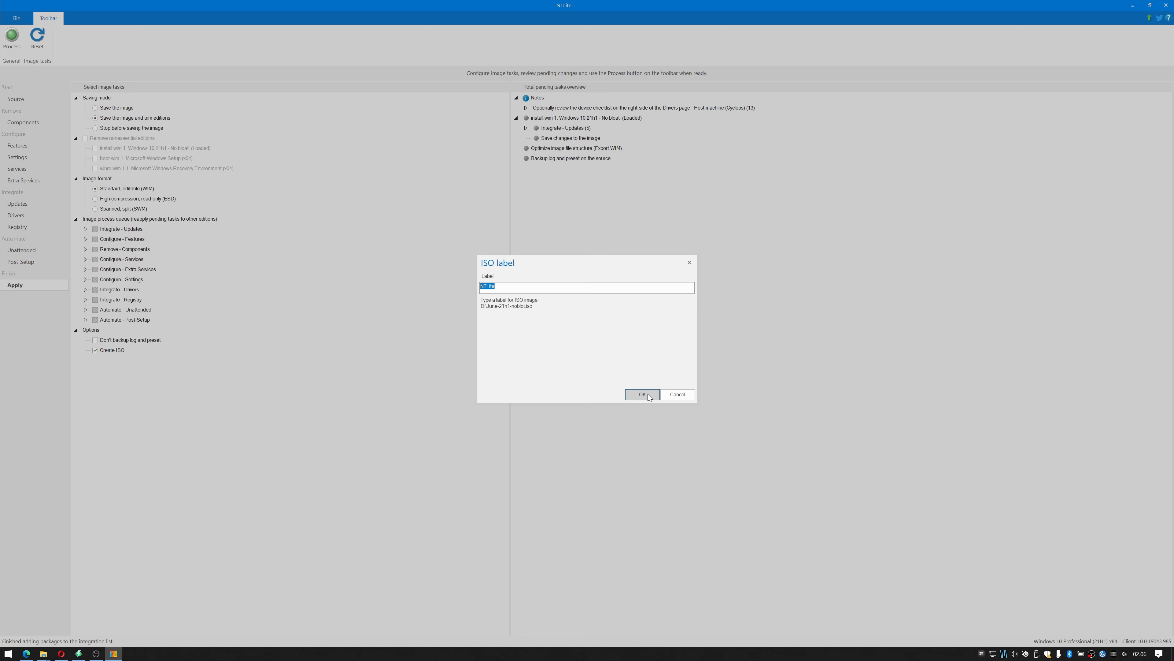
click(642, 394)
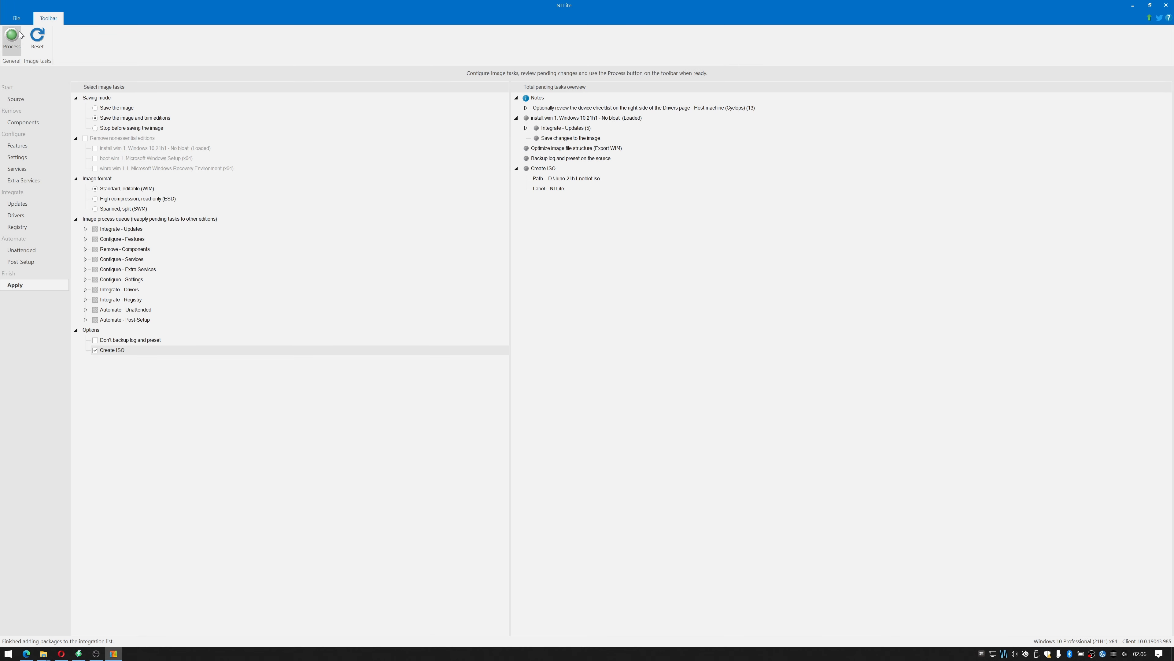
Process the pending image tasks, closing Windows Security and acknowledging the update download message.
click(18, 48)
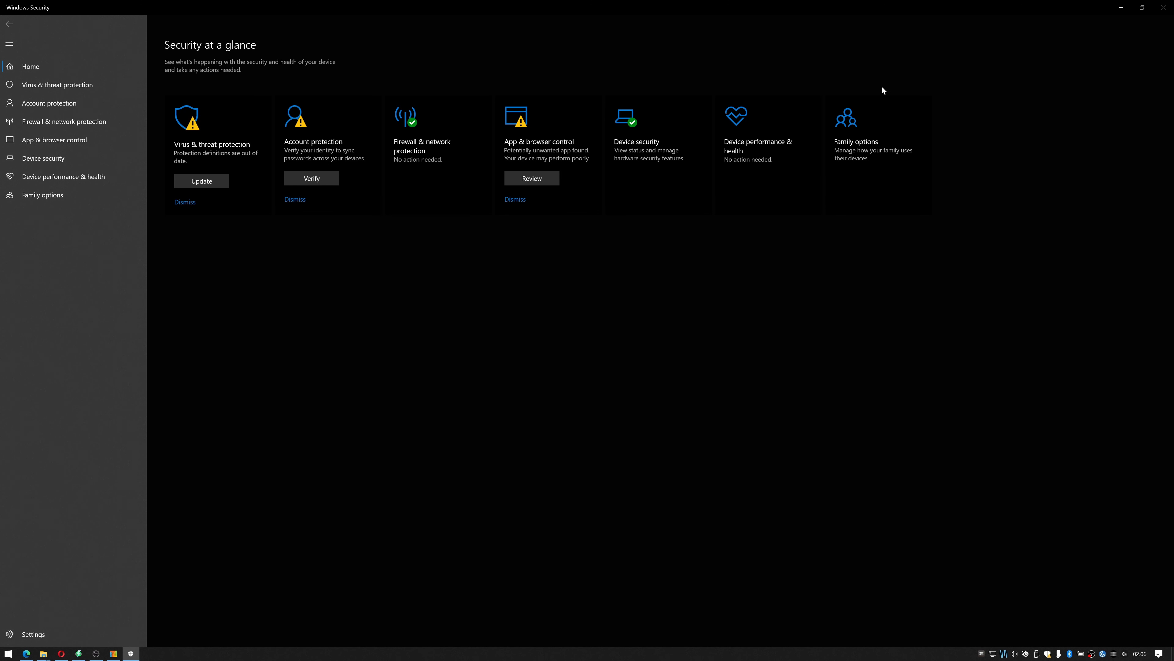
click(1163, 7)
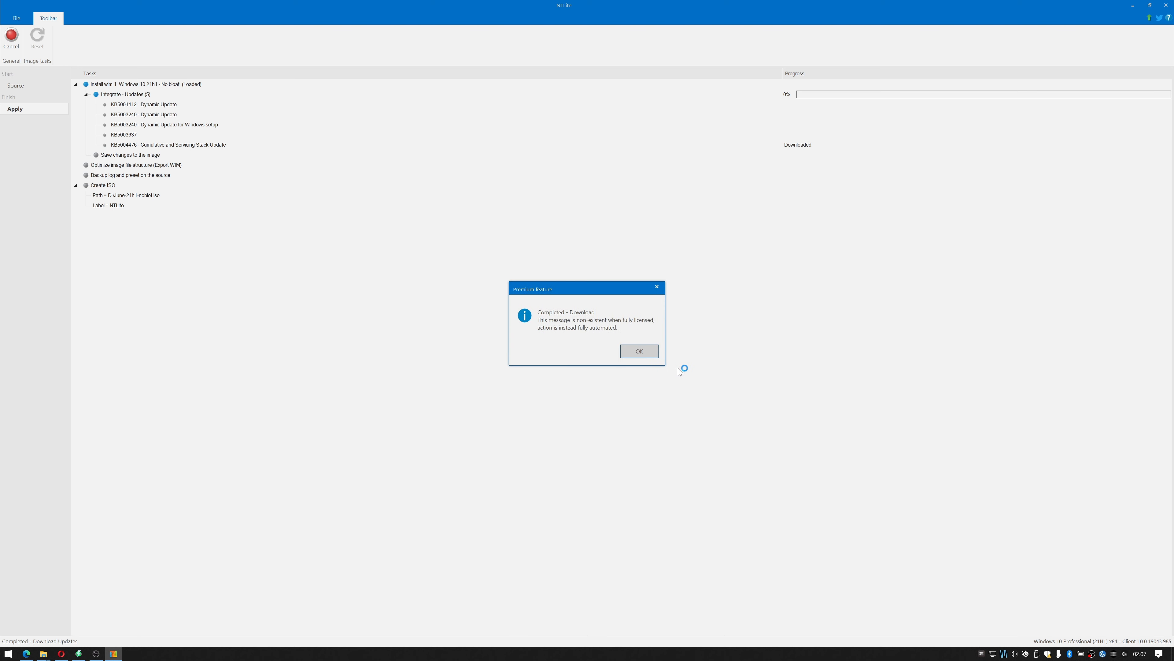
click(644, 350)
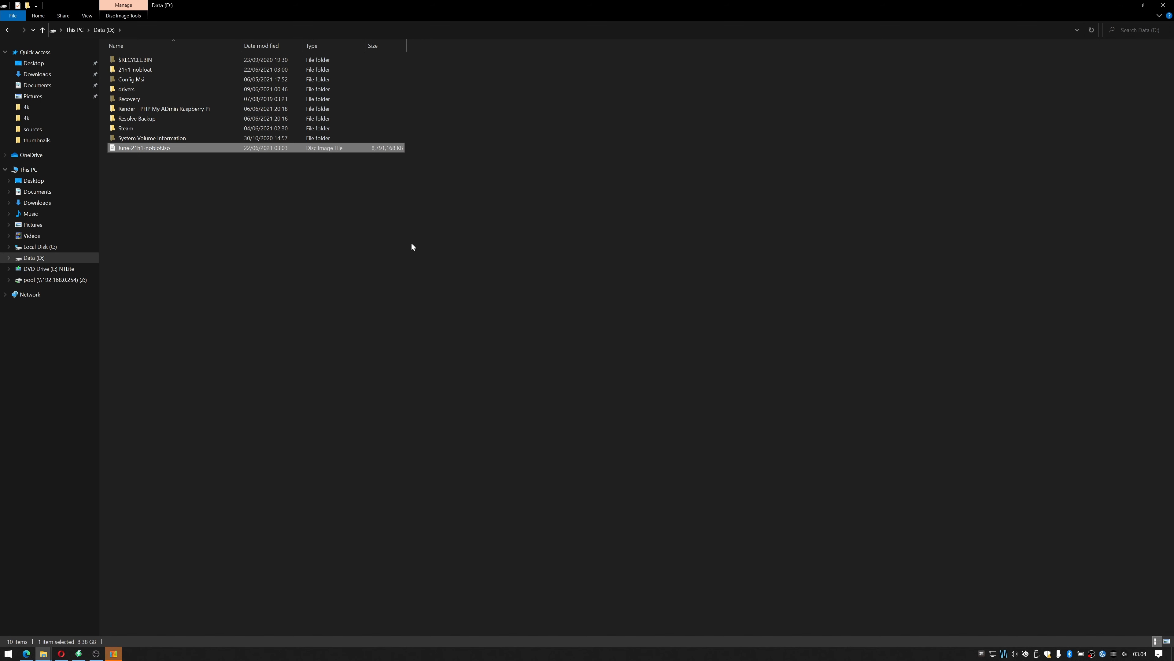
Rename the finished ISO file on Data (D:) as June-21h1-nobloat.iso.
key(F2)
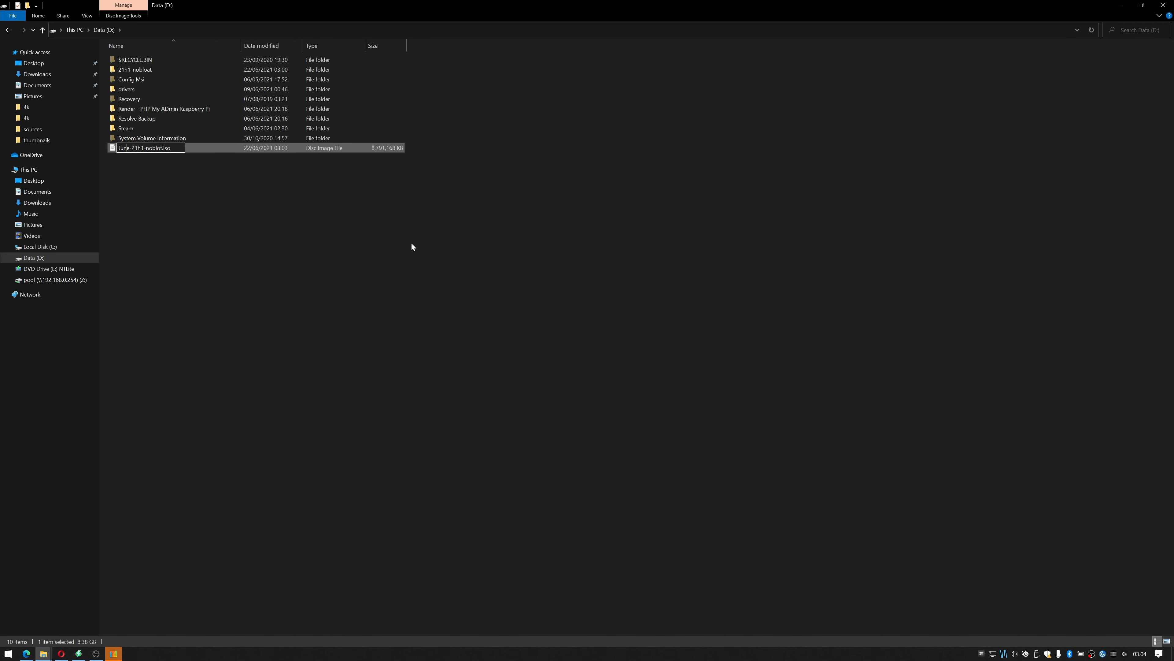
key(Right)
key(Right)
key(Right)
key(Right)
key(Right)
key(Right)
key(Right)
text(a)
key(Return)
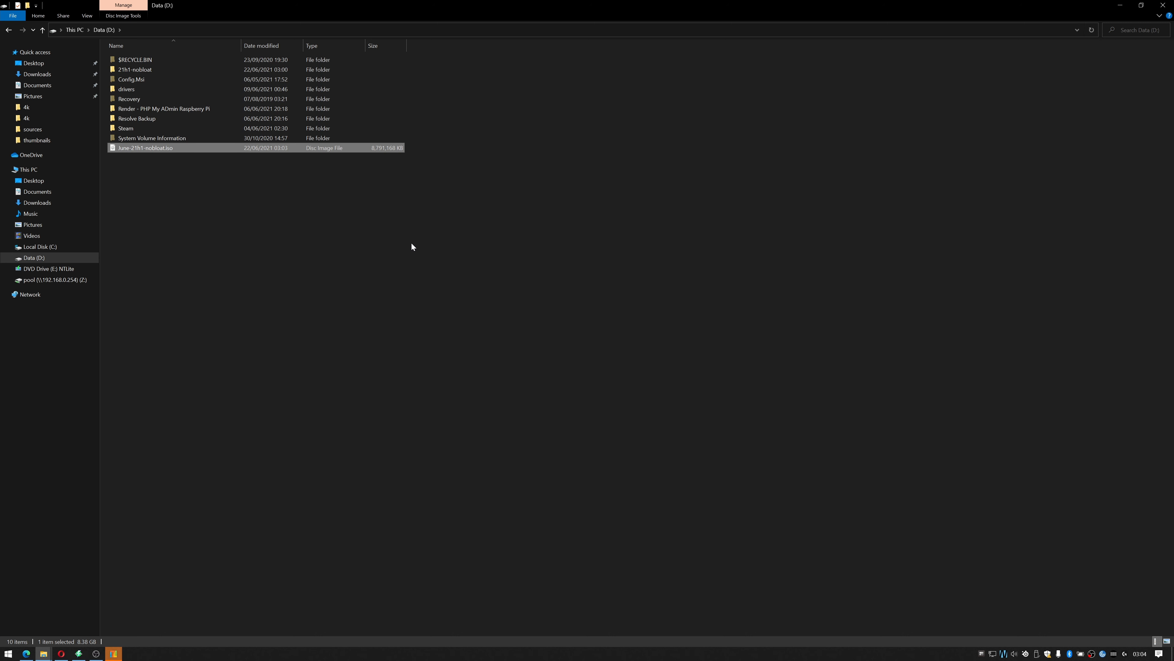